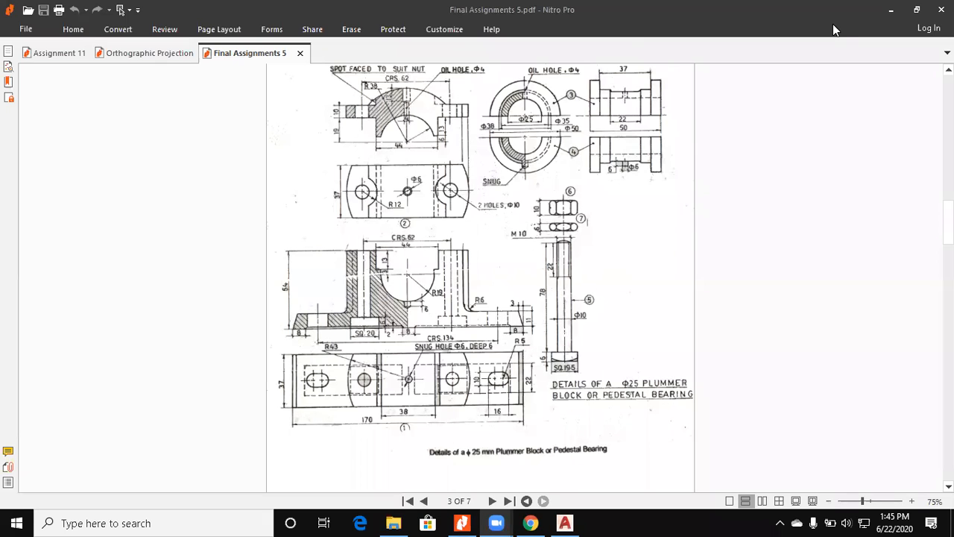
Step: Switch from the PDF to AutoCAD, create a new drawing and turn the grid off
click(471, 391)
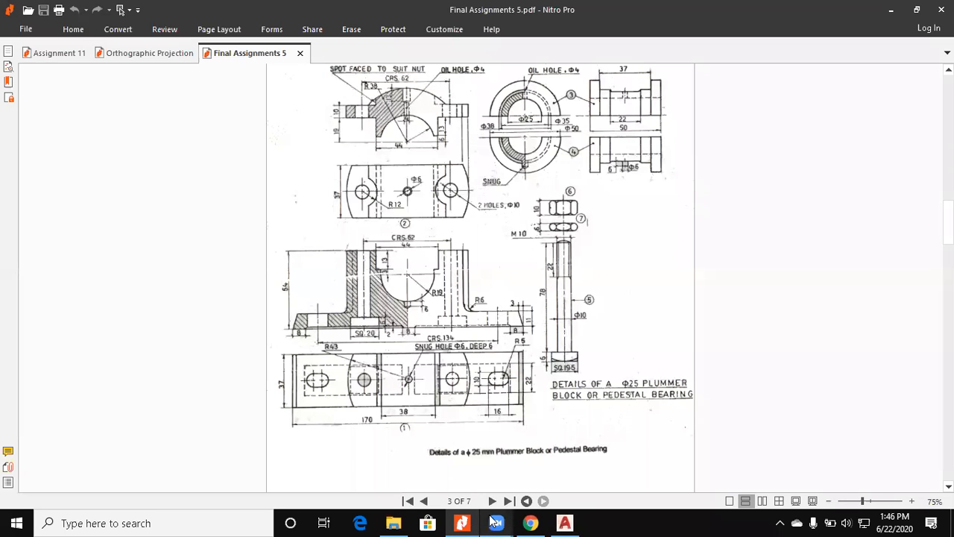
click(565, 523)
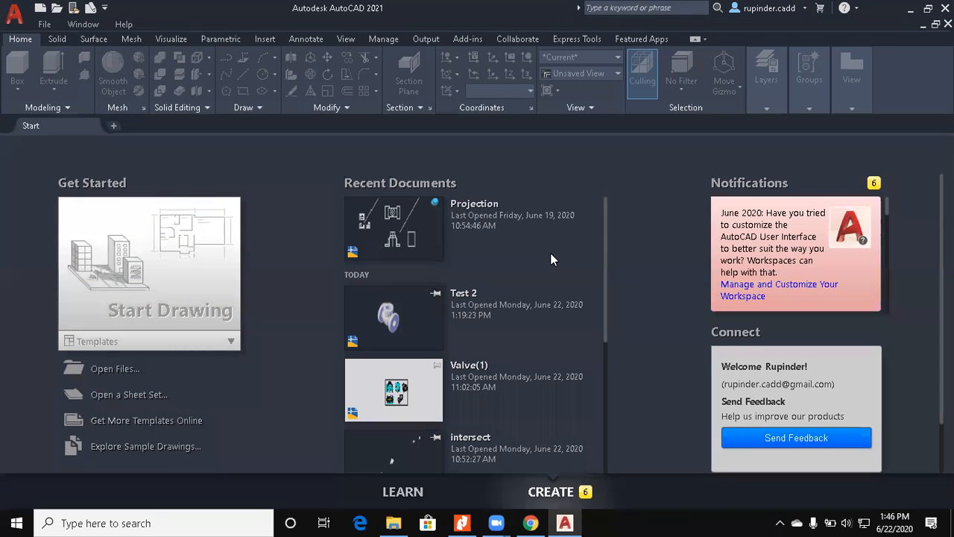
key(ctrl+n)
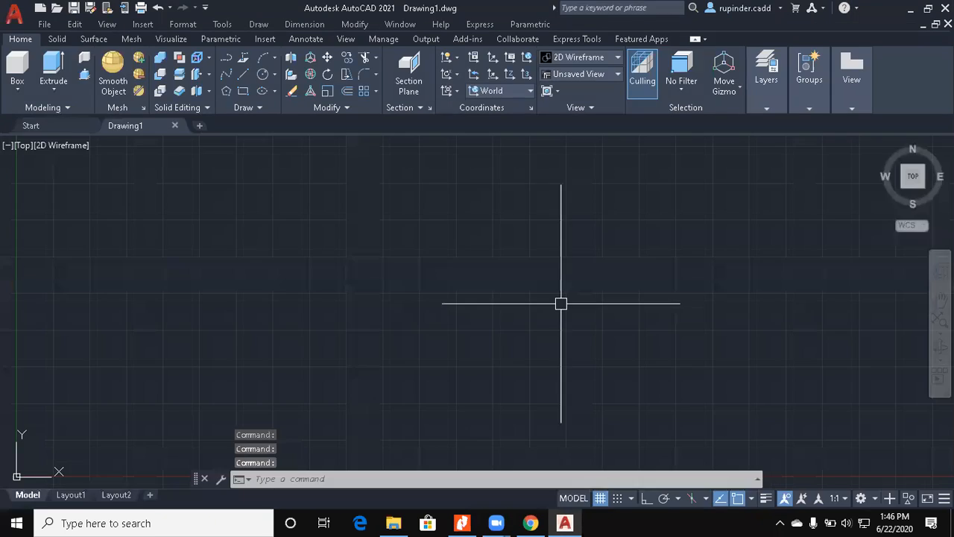
key(F7)
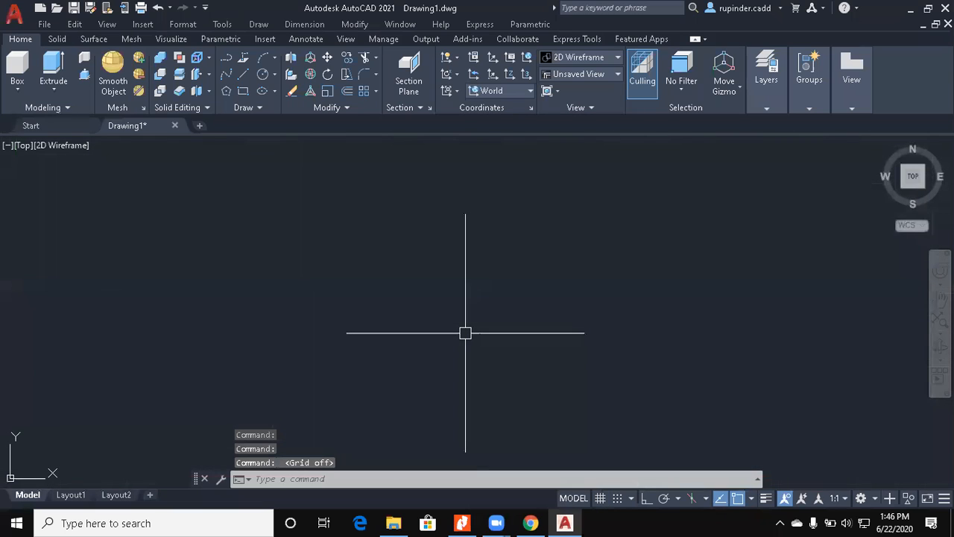
key(Escape)
key(Escape)
Step: Turn Ortho mode on while drawing a horizontal line freehand in the empty drawing
text(1)
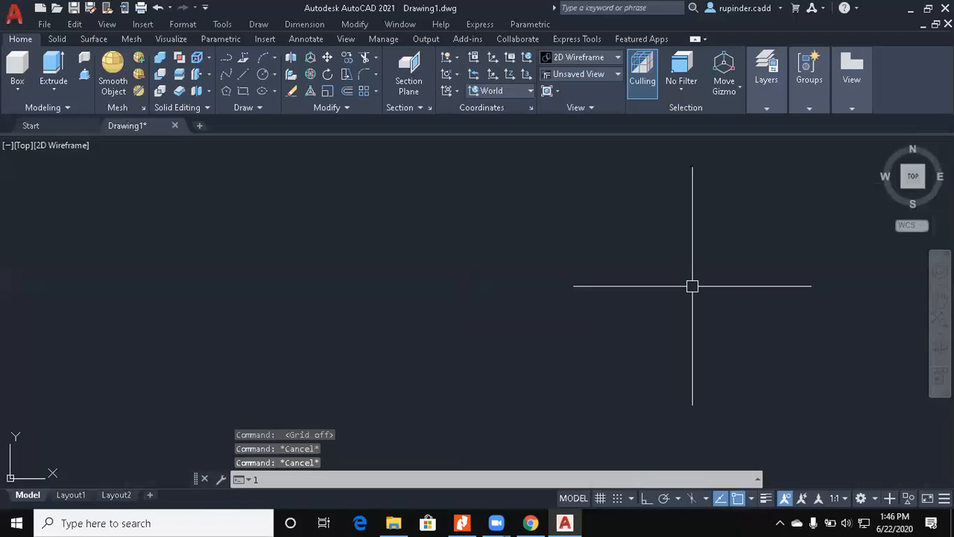
key(Return)
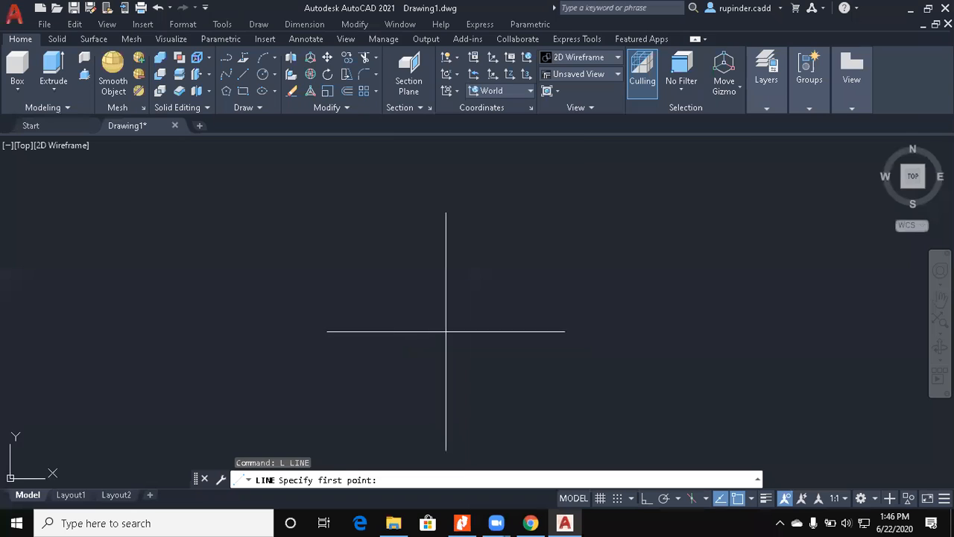
click(321, 327)
key(F8)
scroll(726, 333, down, 3)
scroll(726, 338, up, 1)
key(Escape)
key(Escape)
key(Escape)
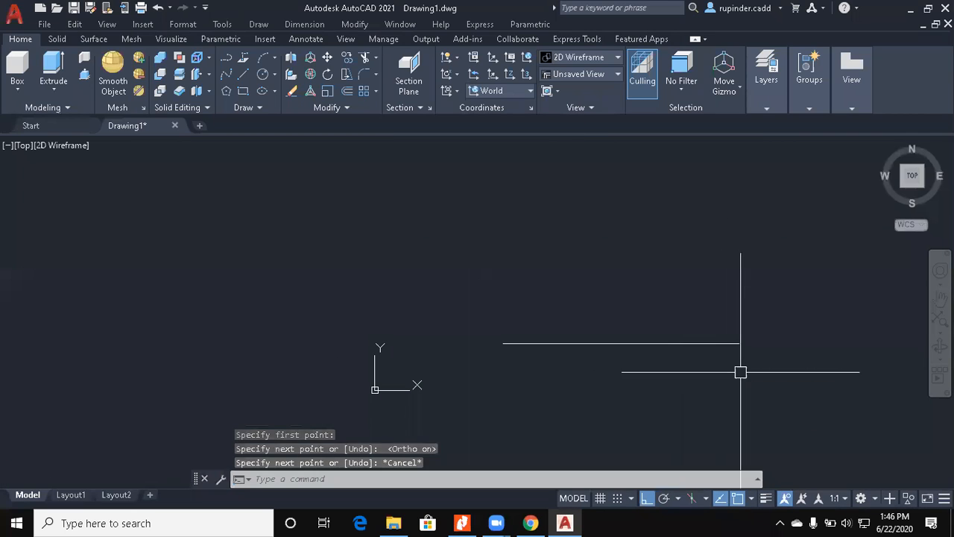
Step: Erase the freehand horizontal line from the drawing
text(o)
key(Escape)
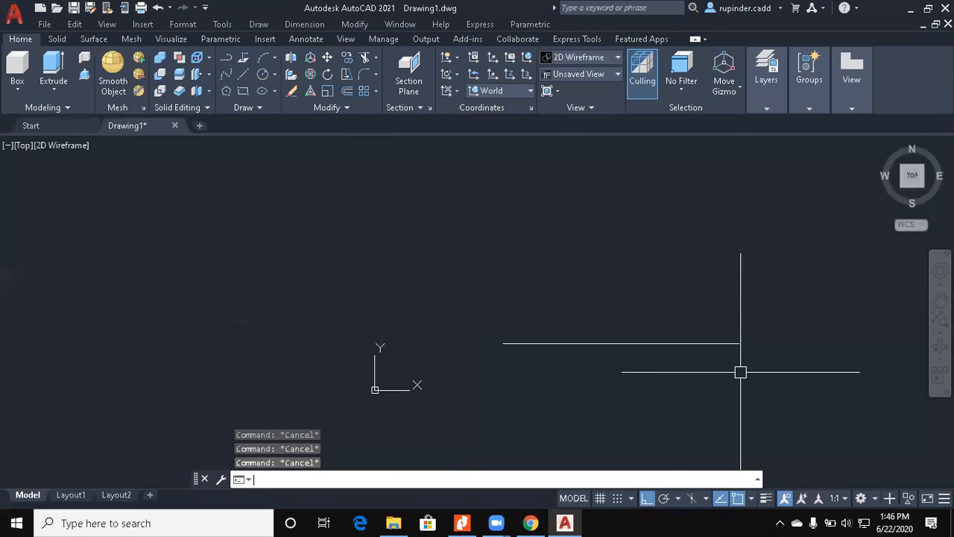
click(733, 399)
click(590, 245)
text(e)
key(Return)
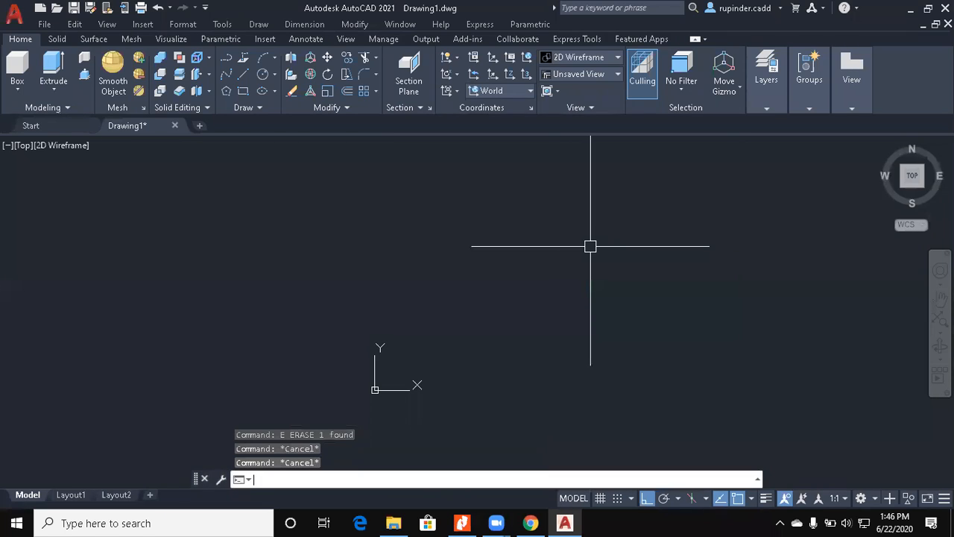
text(l;)
key(Return)
key(Escape)
middle_drag(665, 325, 484, 333)
text(z)
key(Return)
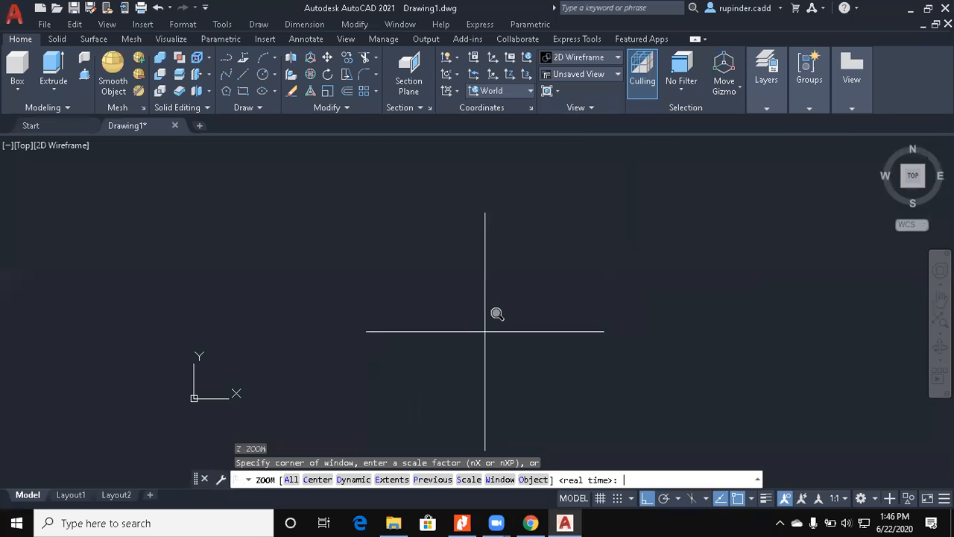
key(Escape)
Step: Draw a horizontal line 170 units long as the bottom edge of the bearing base
text(z)
key(Return)
text(a)
key(Return)
key(Escape)
key(Escape)
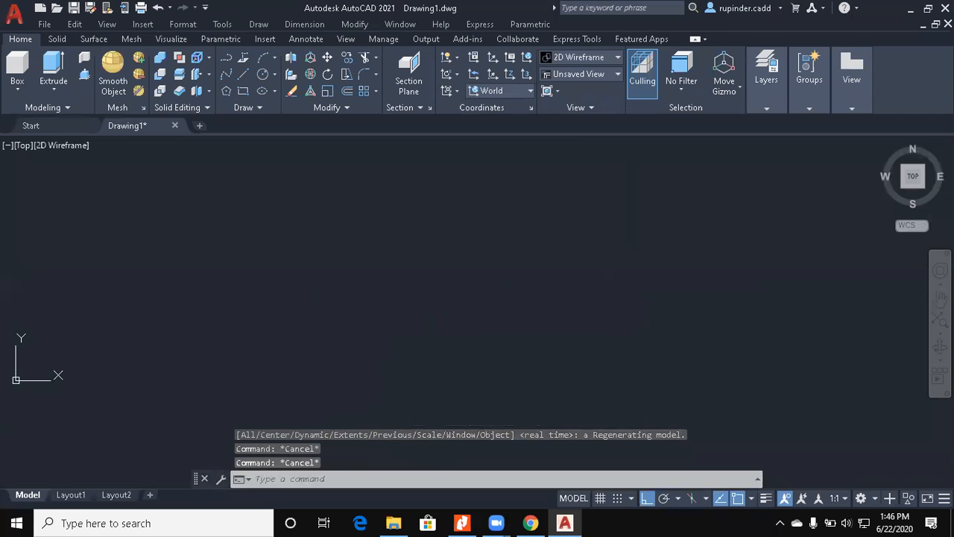
text(l)
key(Return)
click(412, 283)
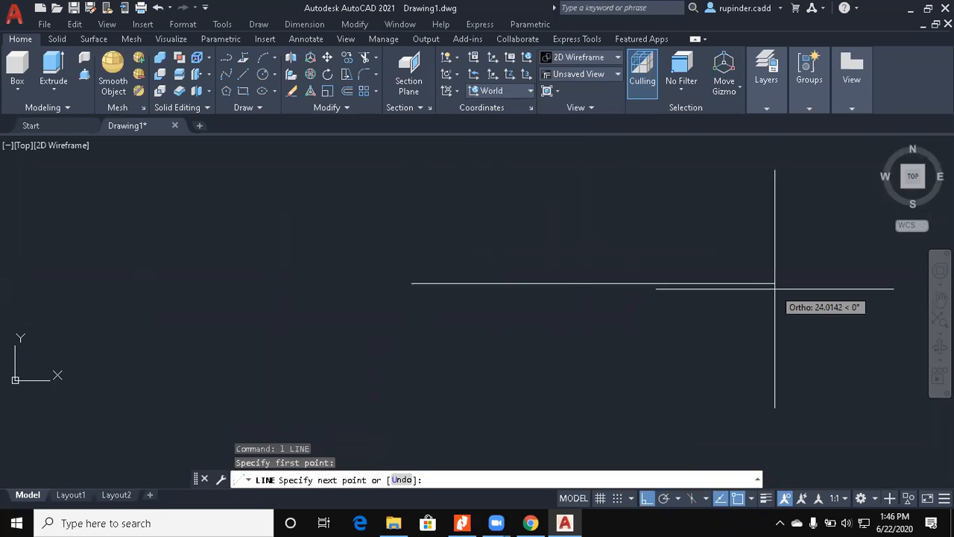
text(170)
key(Return)
key(Escape)
key(Escape)
key(Escape)
text(z)
key(Return)
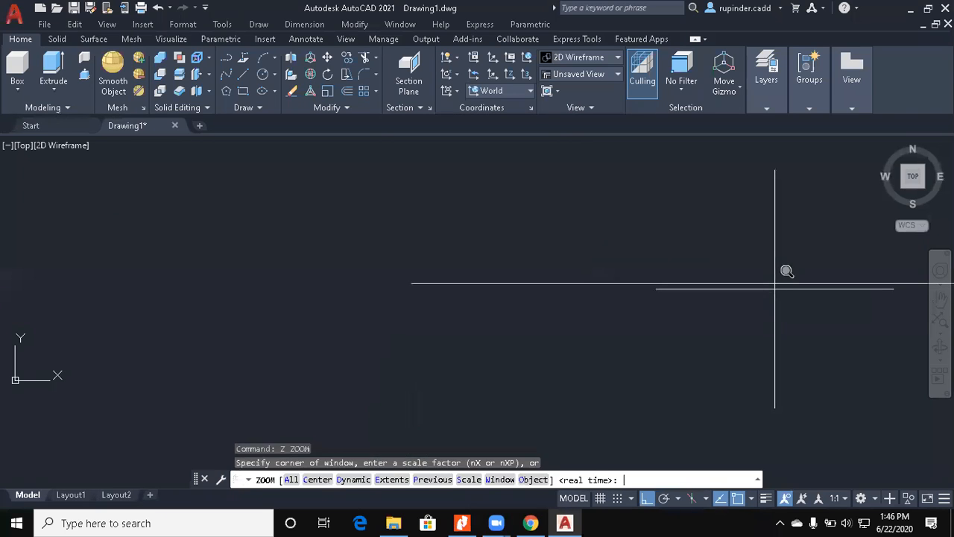
text(a)
key(Return)
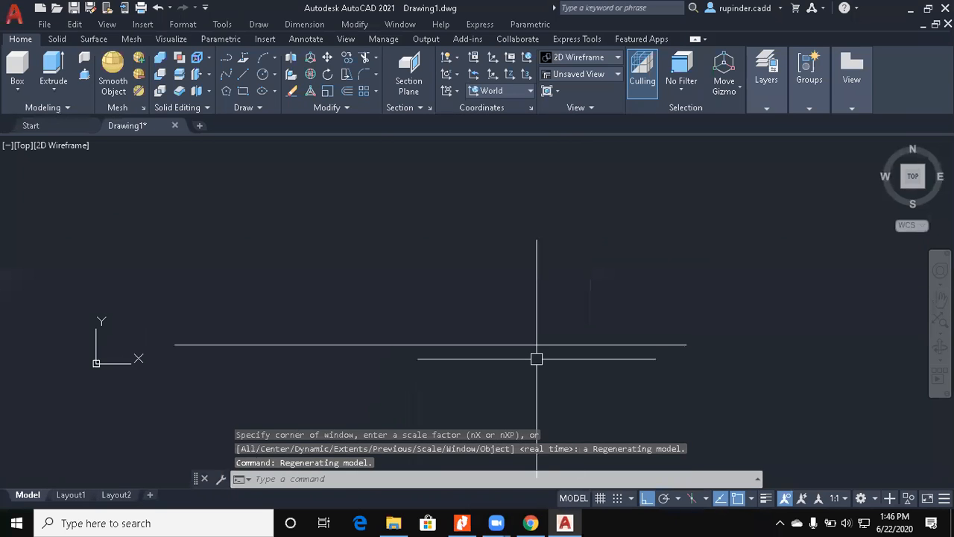
key(Escape)
key(Escape)
text(ucs)
key(Return)
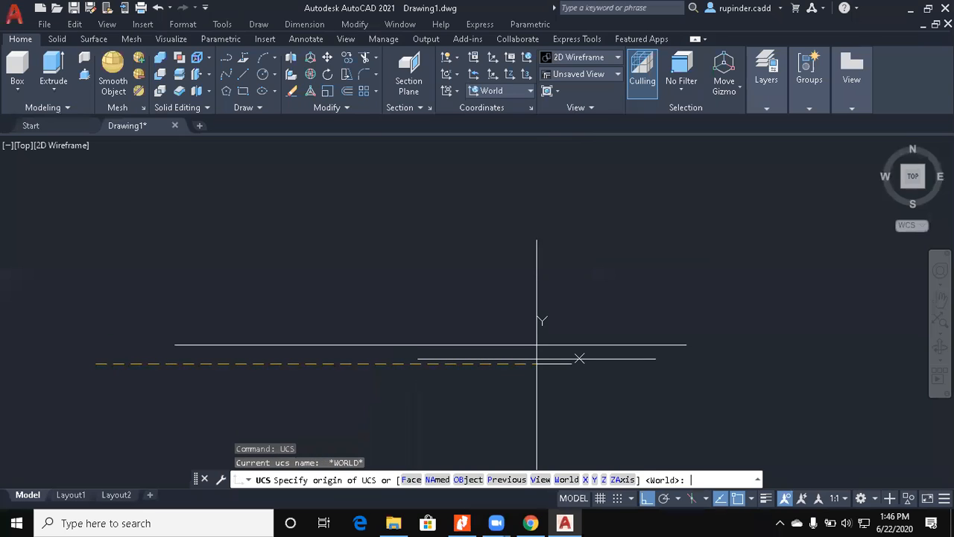
key(Escape)
key(Escape)
Step: Set the UCS icon to Noorigin so it stays away from the drawing's origin
text(u)
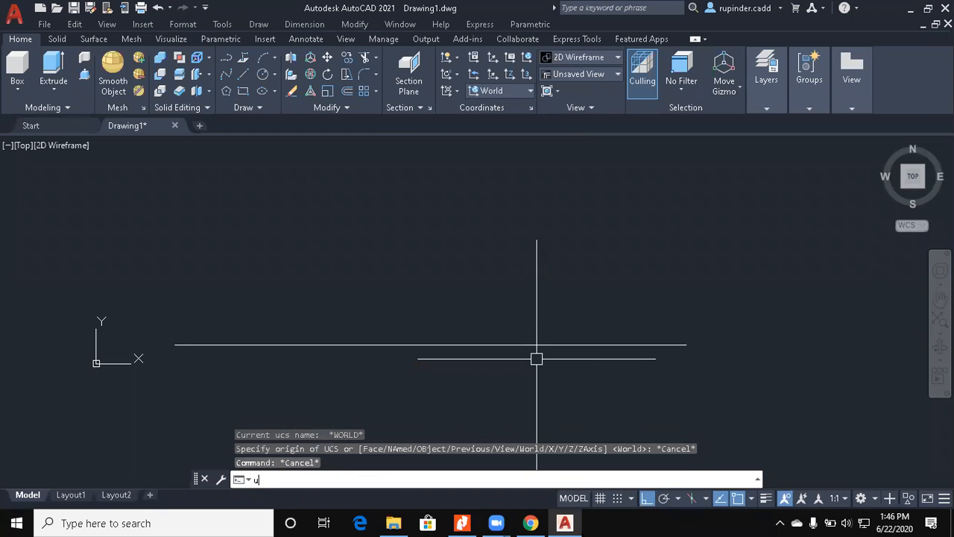
text(csicon)
key(Return)
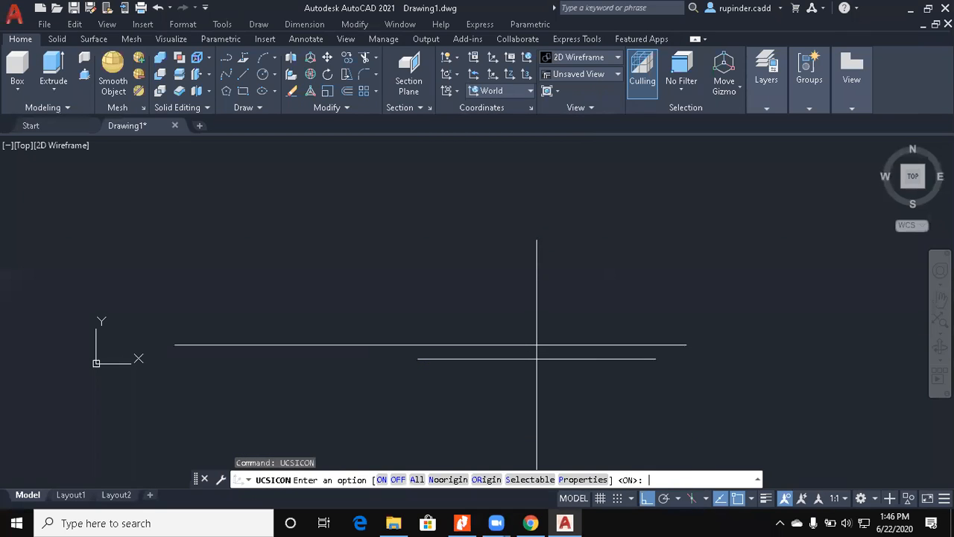
key(Return)
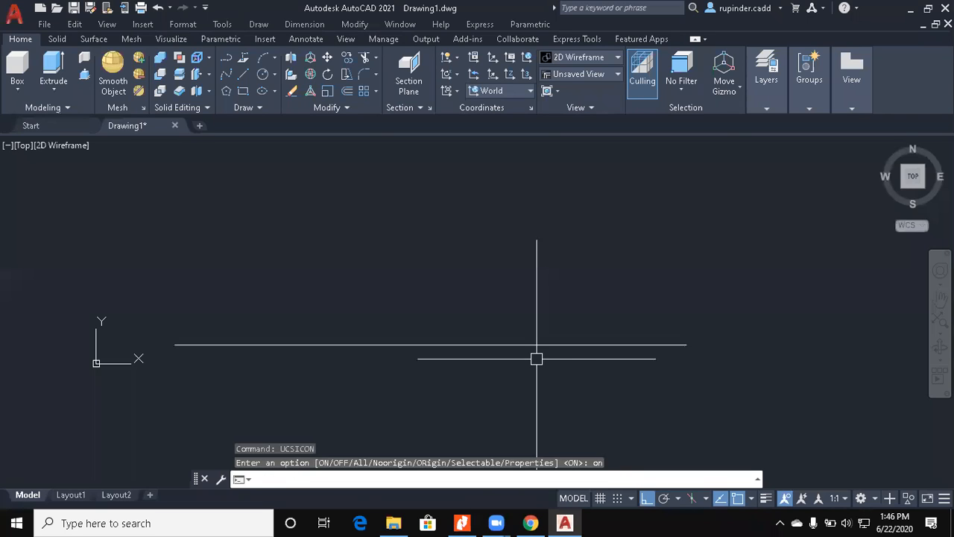
key(Return)
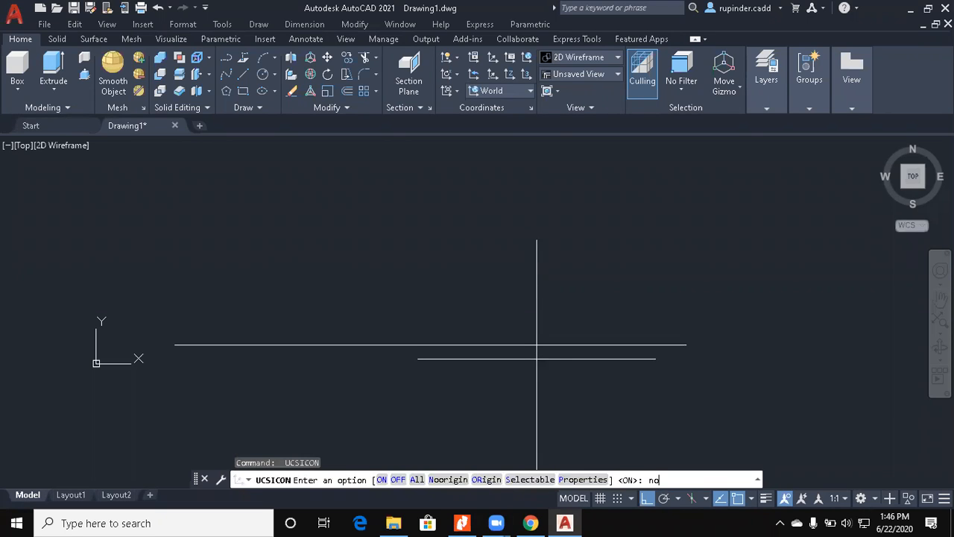
key(Return)
key(Escape)
key(Escape)
Step: Check the base thickness of the plummer block in the Nitro Pro PDF, then return to AutoCAD
text(o)
key(Return)
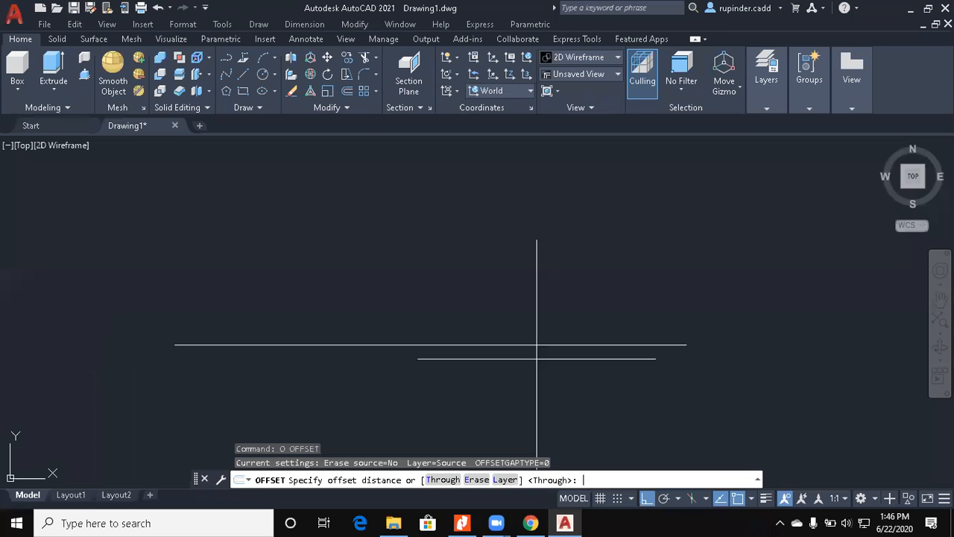
click(463, 522)
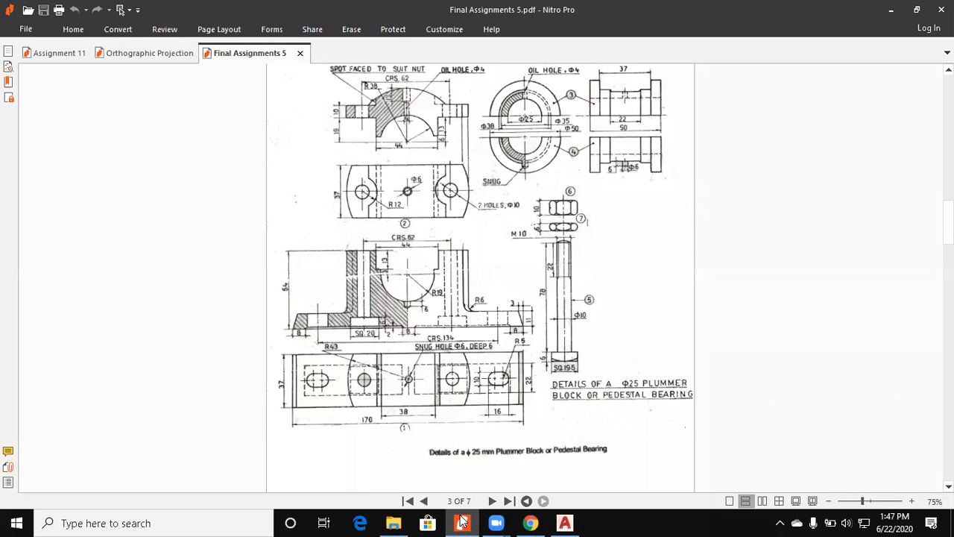
click(462, 523)
key(Escape)
key(Escape)
key(Escape)
Step: Offset the 170-unit base line upward by 11 units
text(o)
key(Return)
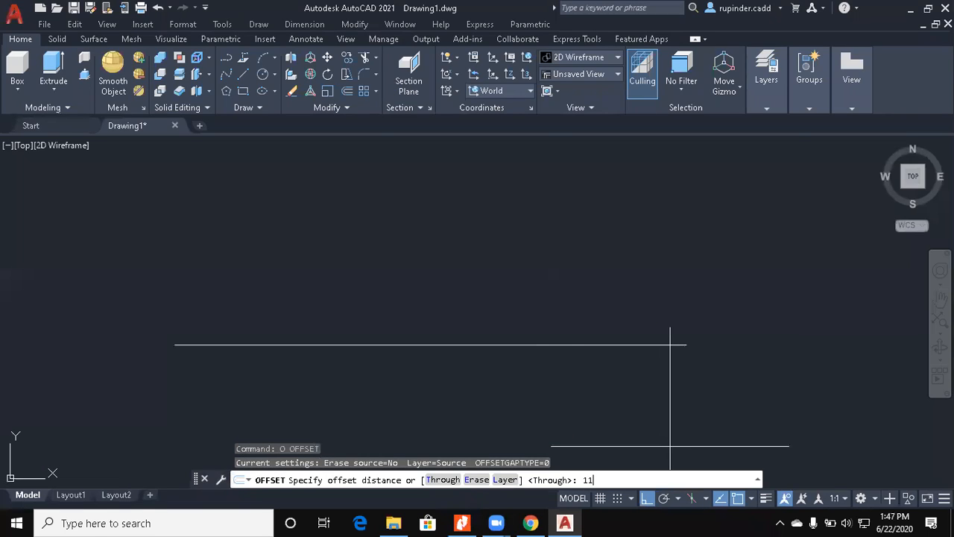
text(11)
key(Return)
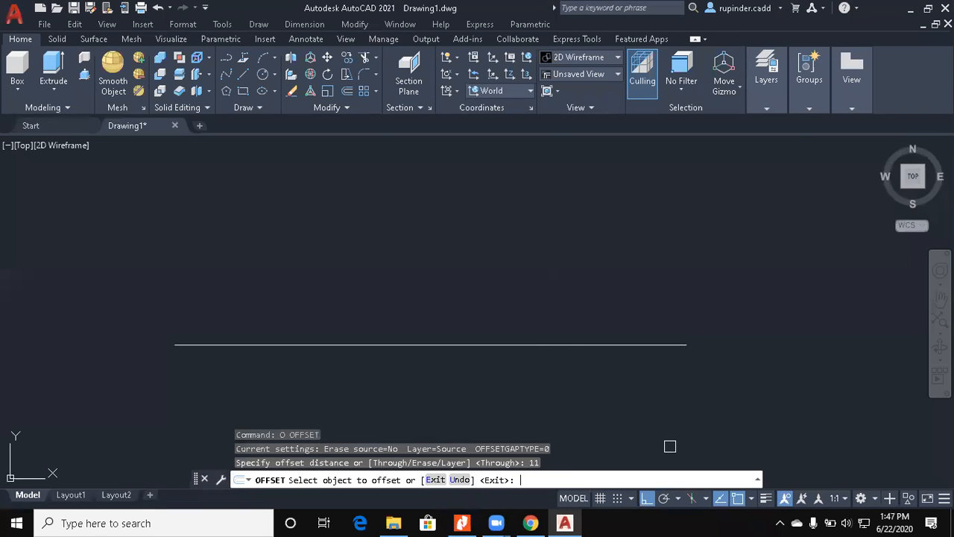
click(569, 344)
click(552, 276)
scroll(552, 277, down, 4)
middle_drag(551, 276, 529, 343)
key(Escape)
key(Escape)
key(Escape)
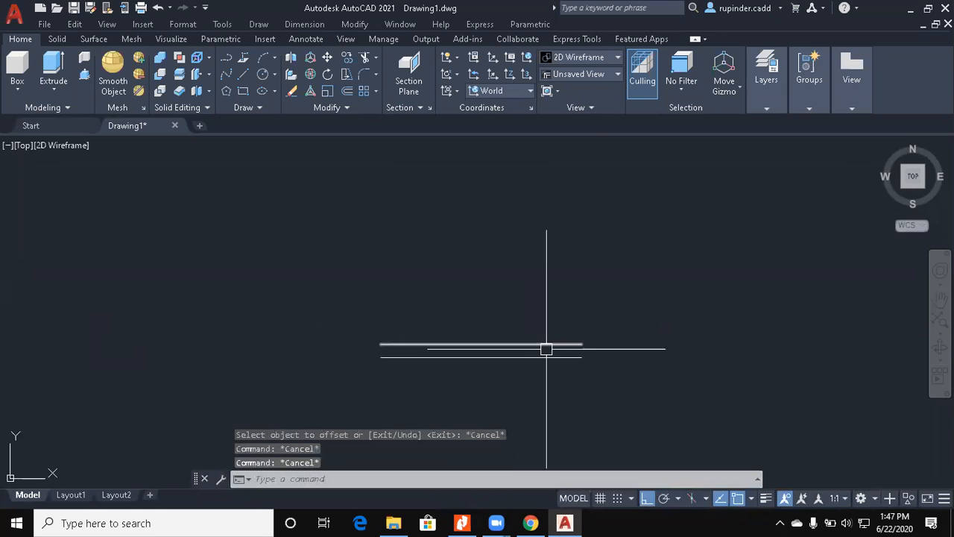
Step: Draw a vertical line joining the left ends of the two horizontal base lines
text(l)
key(Return)
scroll(457, 355, up, 4)
click(264, 361)
key(Escape)
key(Return)
click(263, 362)
click(261, 327)
key(Escape)
key(Escape)
key(Escape)
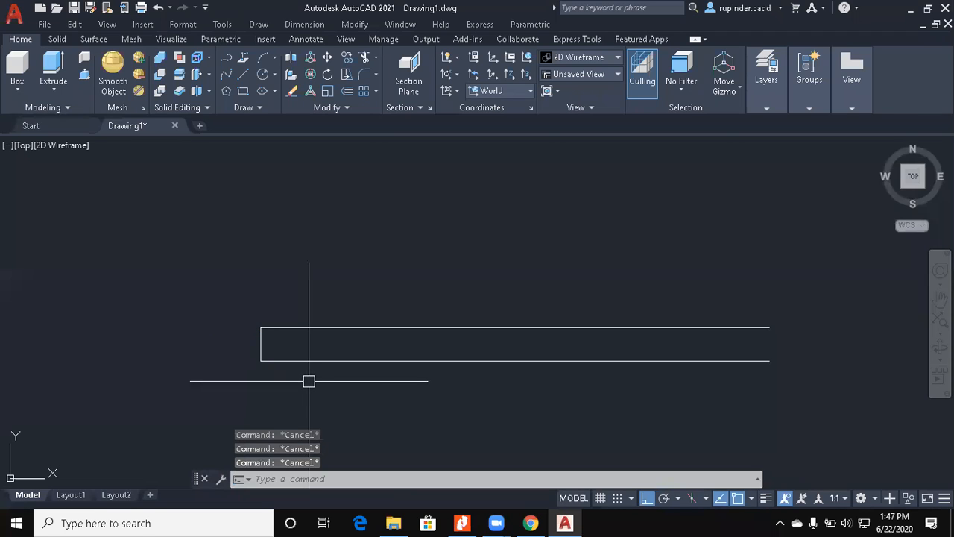
Step: Offset the base's left vertical edge inward by 3 units
text(o)
key(Return)
text(3)
key(Return)
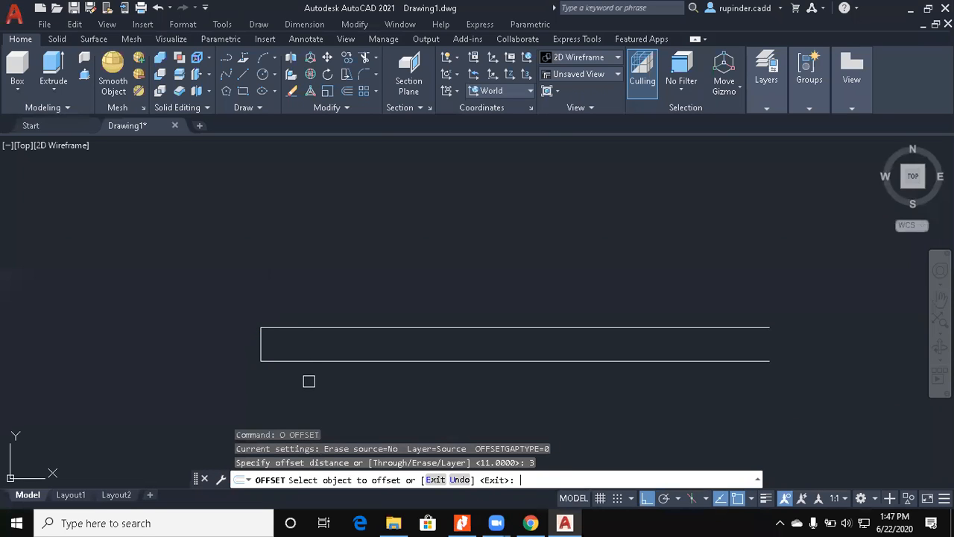
click(260, 338)
click(311, 339)
key(Escape)
key(Escape)
key(Escape)
Step: Draw a slanted line from the top of the offset vertical line to the base's lower left corner
scroll(311, 339, up, 2)
text(l)
key(Return)
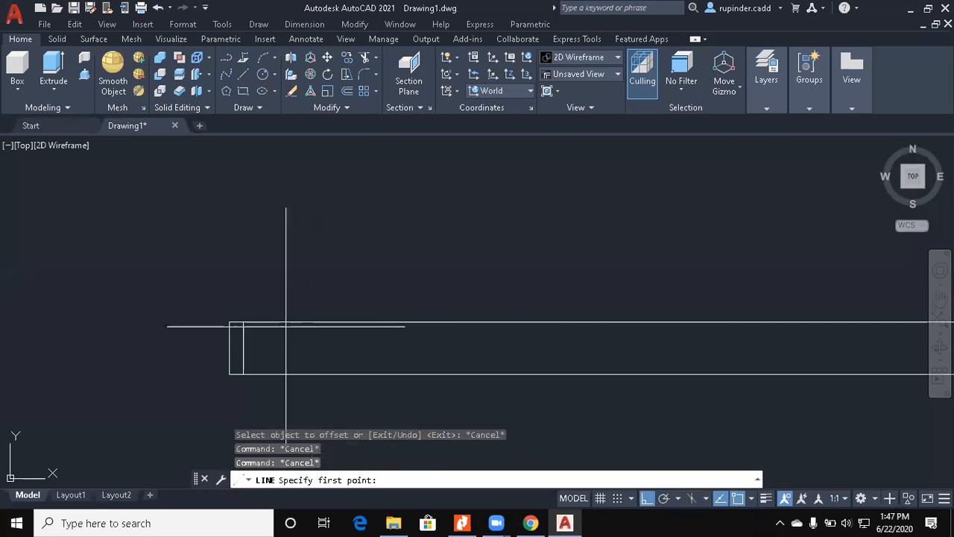
click(243, 322)
click(229, 373)
key(Escape)
Step: Erase the two vertical lines at the base's left end, keeping the slanted edge
click(222, 336)
click(231, 330)
text(e)
key(Return)
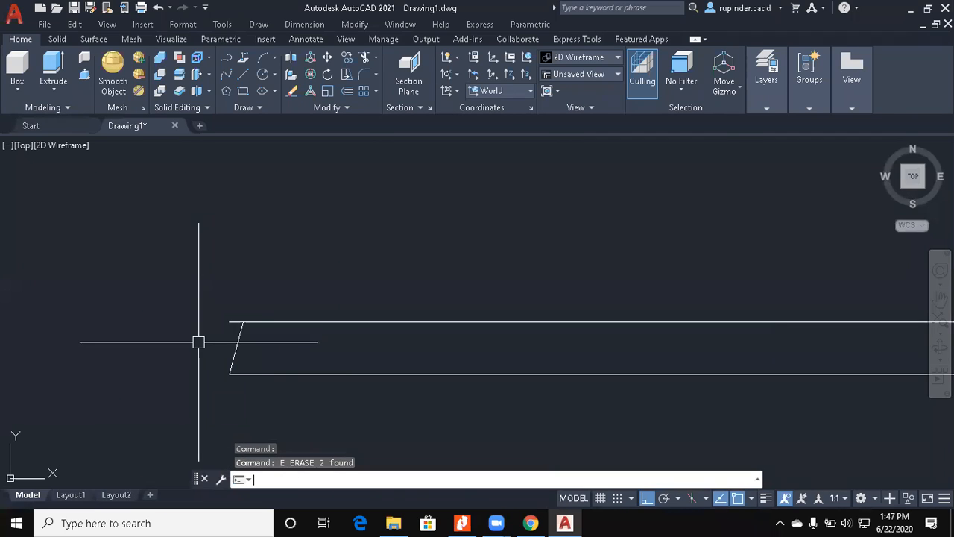
key(Escape)
key(Escape)
key(Escape)
Step: Mirror the slanted left edge about the base's vertical midline, keeping the original
text(m)
scroll(198, 342, down, 3)
text(i)
key(Return)
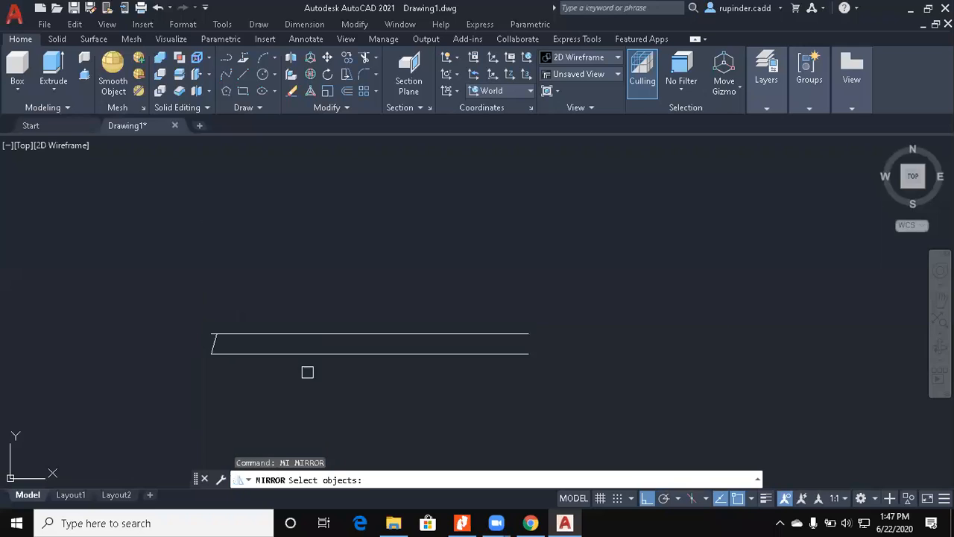
click(213, 343)
key(Return)
click(370, 351)
click(354, 250)
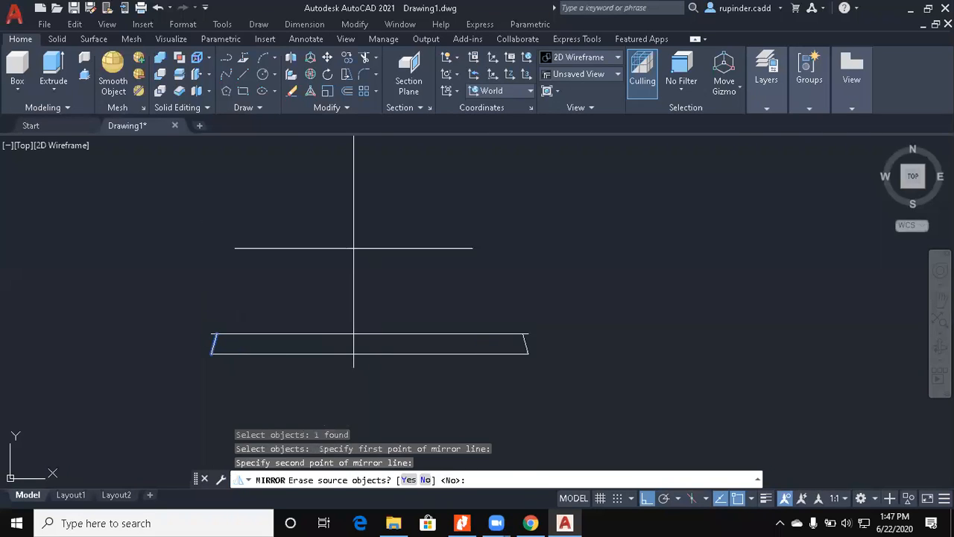
key(Return)
key(Escape)
key(Escape)
Step: Trim the top base line's overhanging ends beyond both slanted edges
text(tr)
key(Return)
scroll(213, 341, up, 4)
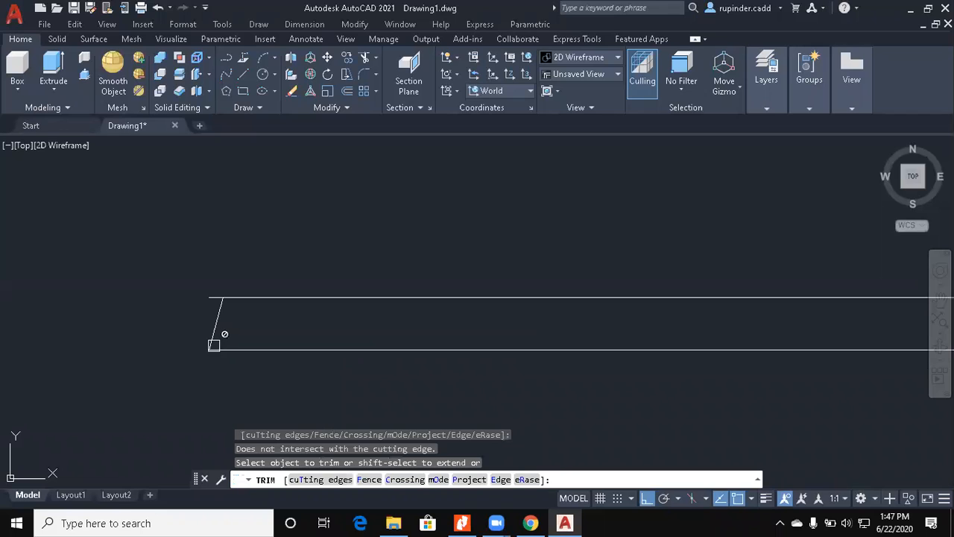
scroll(211, 299, down, 2)
middle_drag(462, 308, 338, 322)
scroll(624, 316, up, 2)
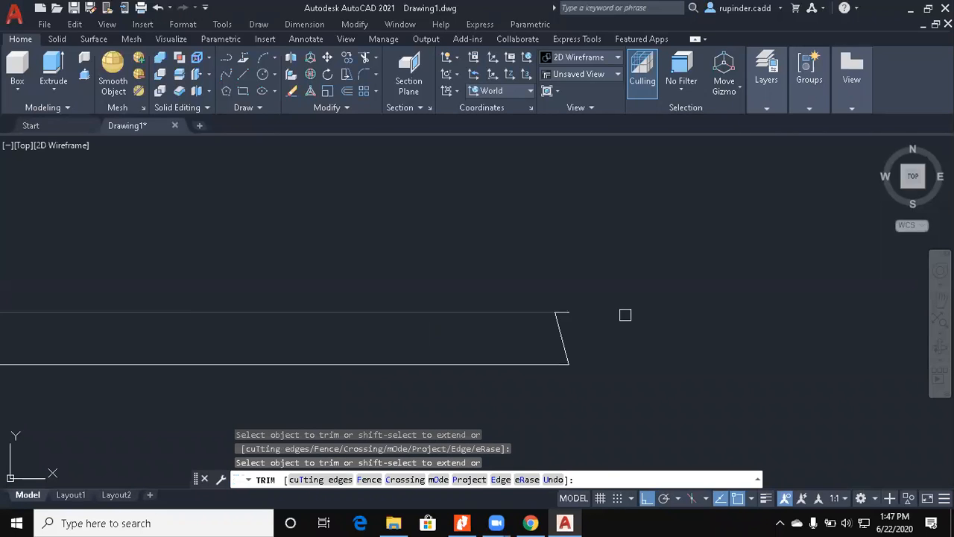
double_click(575, 313)
scroll(589, 311, down, 4)
scroll(585, 295, up, 5)
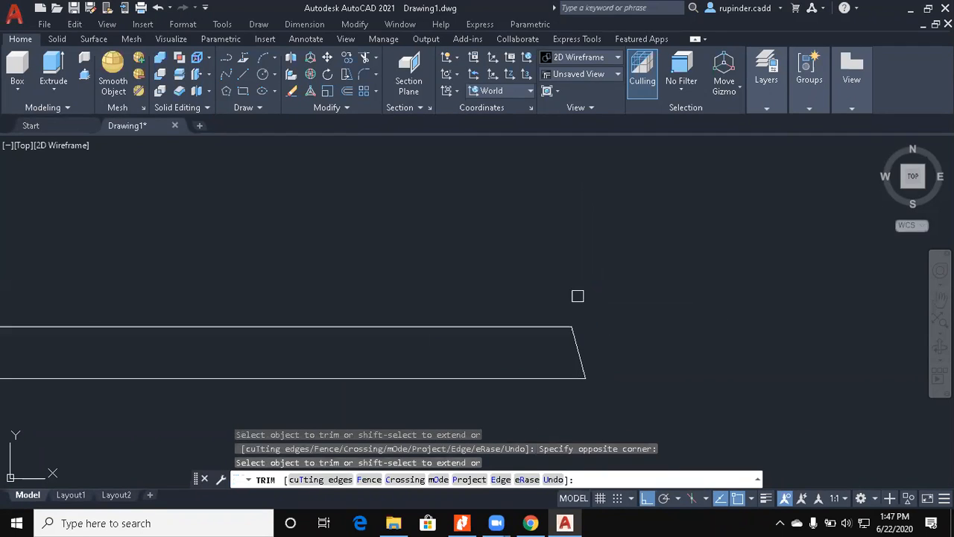
scroll(584, 296, down, 5)
key(Escape)
key(Escape)
key(Escape)
key(Escape)
Step: Offset the base's bottom line upward by 54 units
text(o)
key(Return)
text(54)
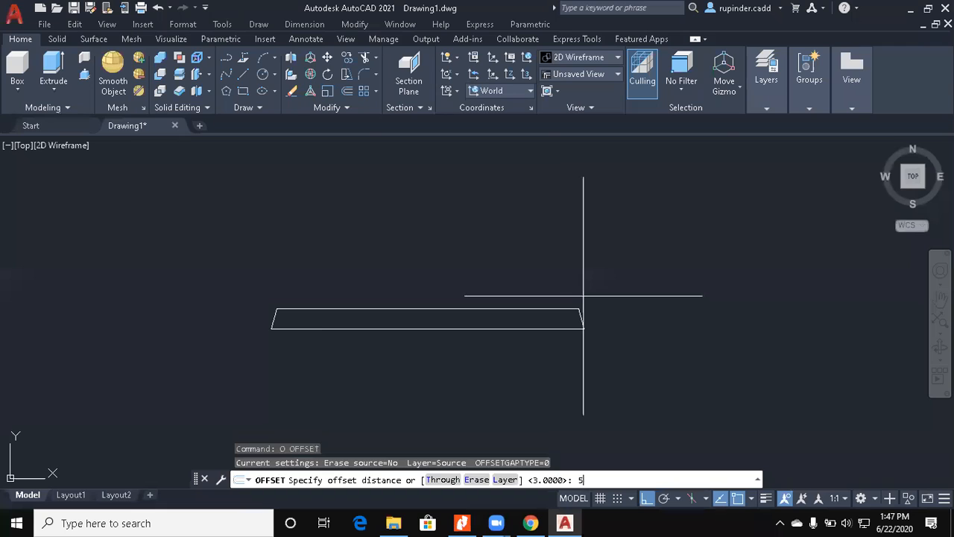
key(Return)
click(529, 332)
click(532, 228)
scroll(585, 291, down, 2)
key(Escape)
key(Escape)
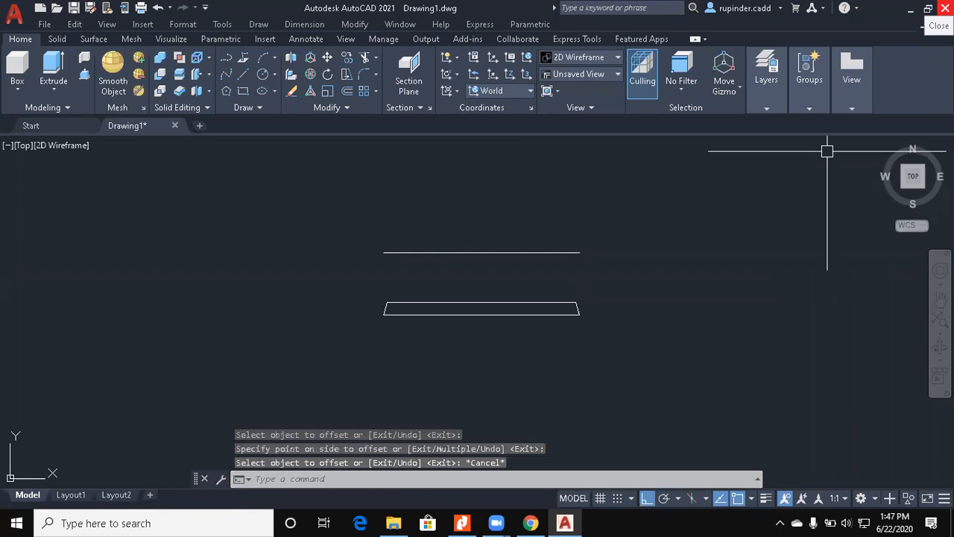
Step: Draw a vertical centre line from the base's midpoint up to the midpoint of the line offset above it
middle_drag(701, 250, 651, 249)
key(Escape)
key(Escape)
text(l)
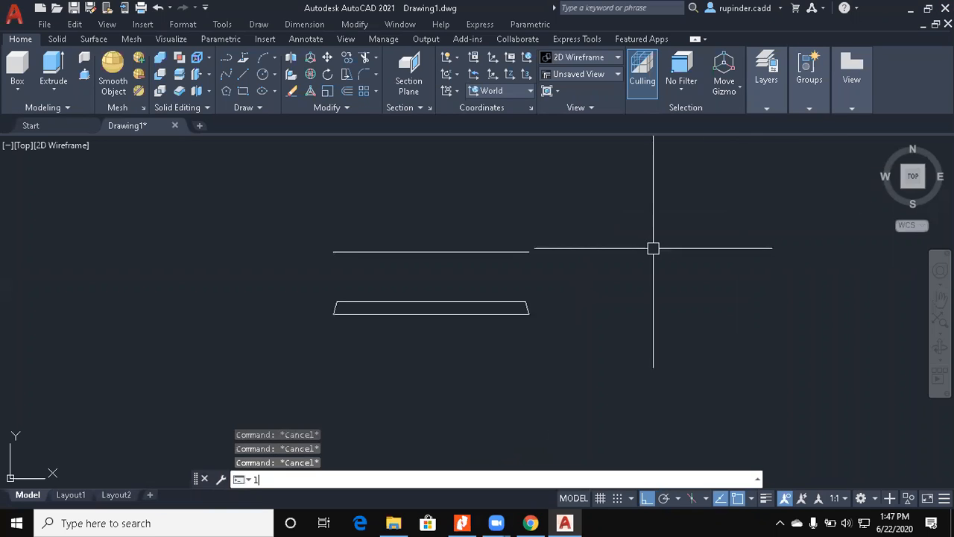
key(Return)
click(431, 301)
click(433, 251)
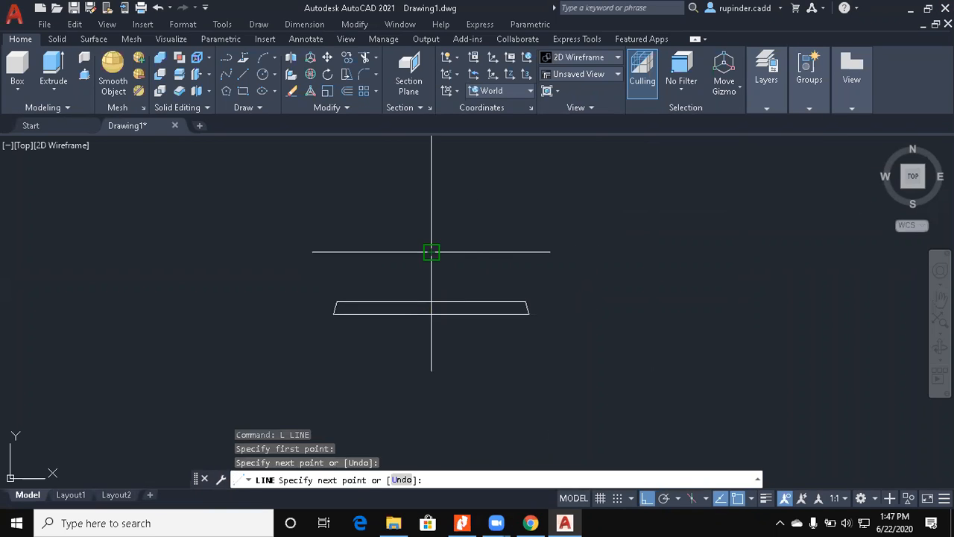
key(Escape)
Step: Add vertical construction lines through the base's two outer bottom corners
scroll(504, 284, down, 4)
middle_drag(579, 309, 566, 275)
key(Escape)
text(xl)
key(Return)
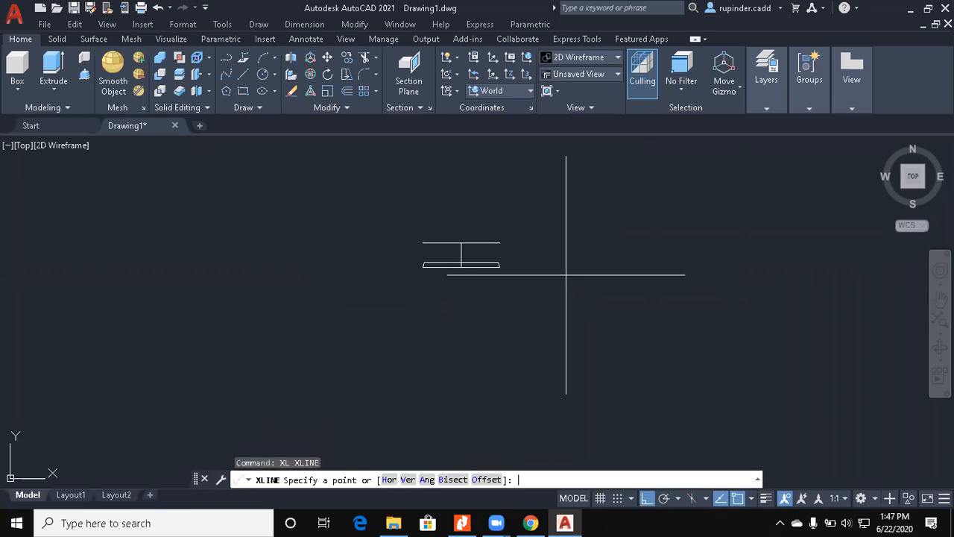
text(v)
key(Return)
scroll(369, 272, up, 4)
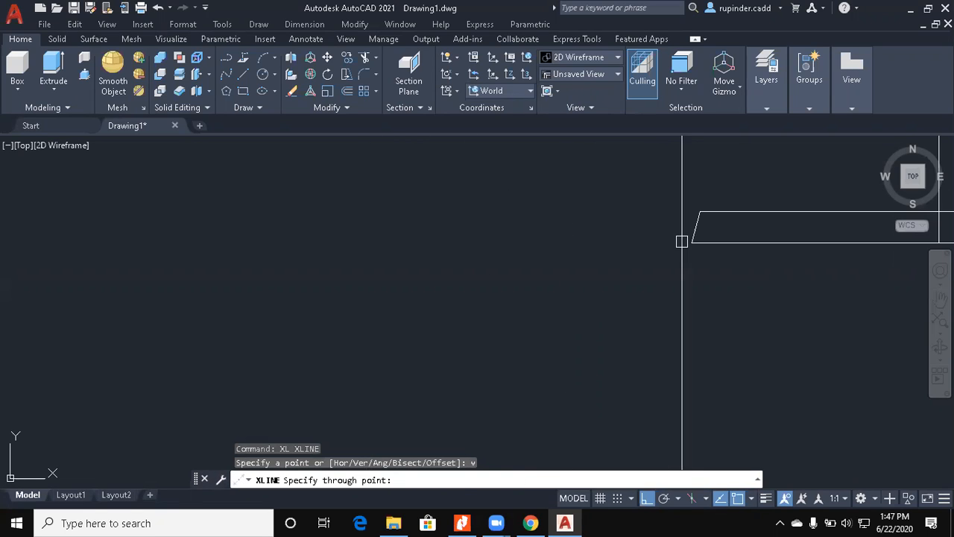
scroll(652, 265, down, 4)
middle_drag(649, 265, 261, 250)
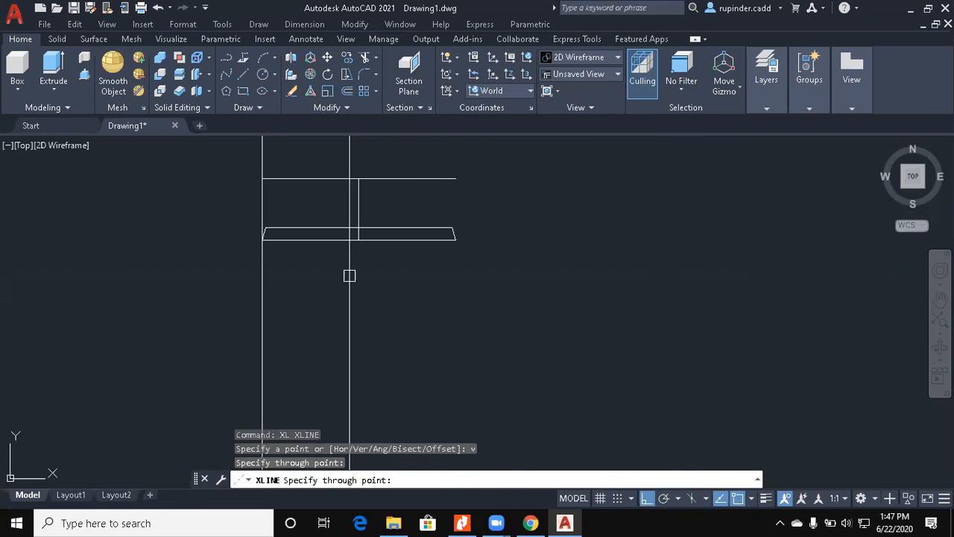
click(455, 236)
key(Escape)
key(Escape)
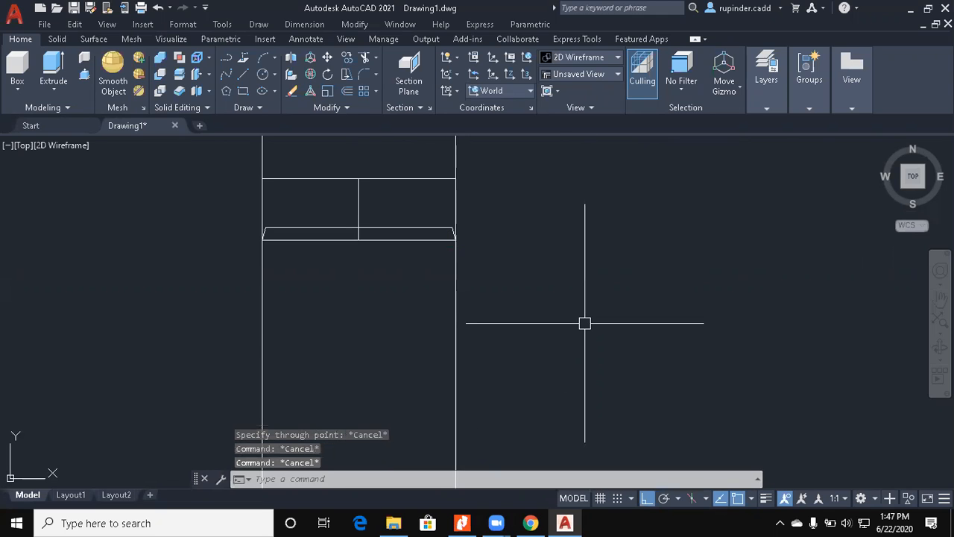
Step: Draw a horizontal line below the front view that crosses both vertical construction lines
text(l)
key(Return)
click(188, 354)
click(572, 353)
key(Escape)
key(Escape)
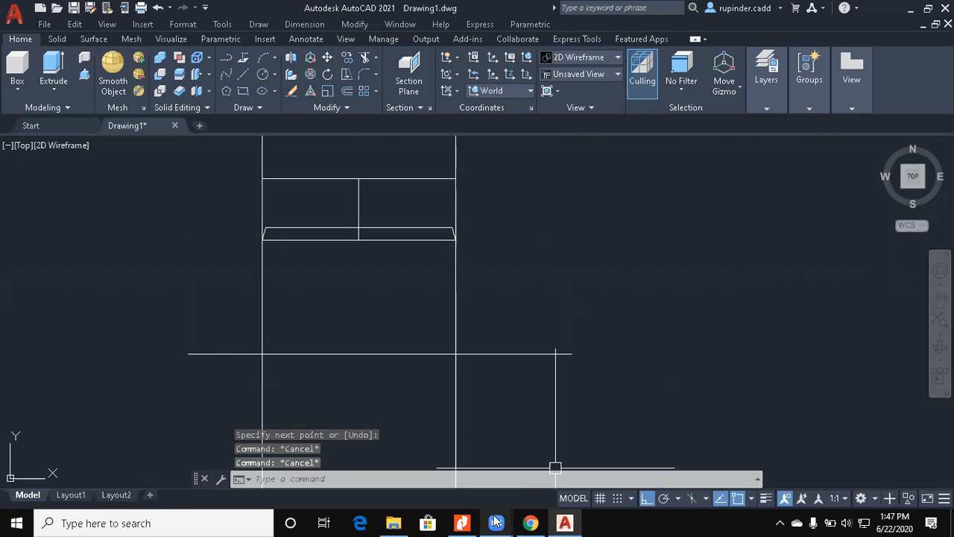
Step: Check the base's width in the PDF drawing and offset the lower horizontal line upward by 37 units
click(452, 521)
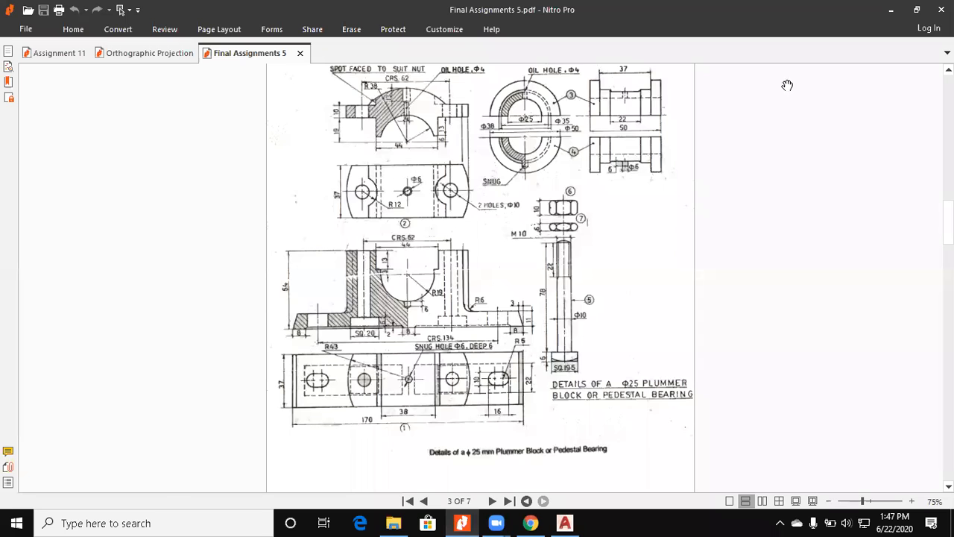
click(889, 12)
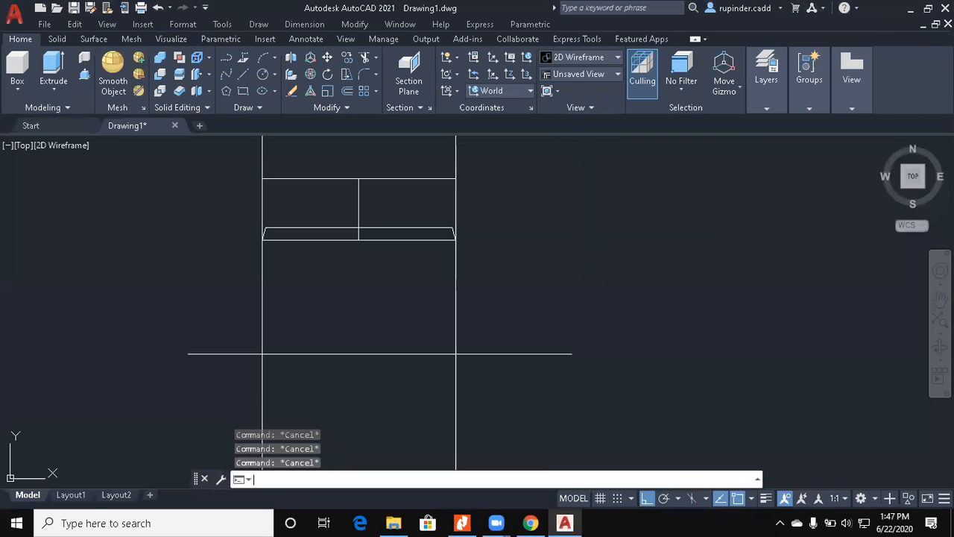
text(o)
key(Return)
text(37)
key(Return)
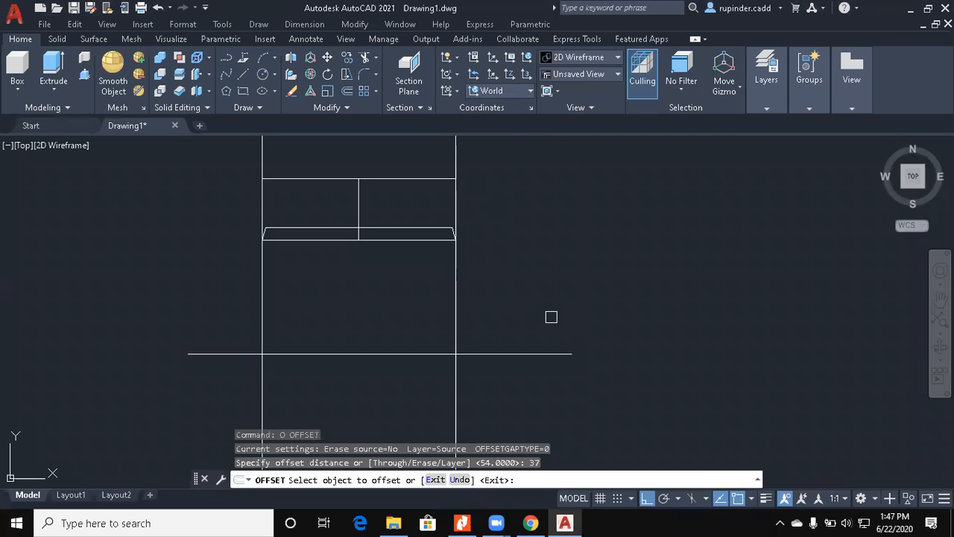
click(528, 355)
click(524, 305)
key(Escape)
key(Escape)
key(Escape)
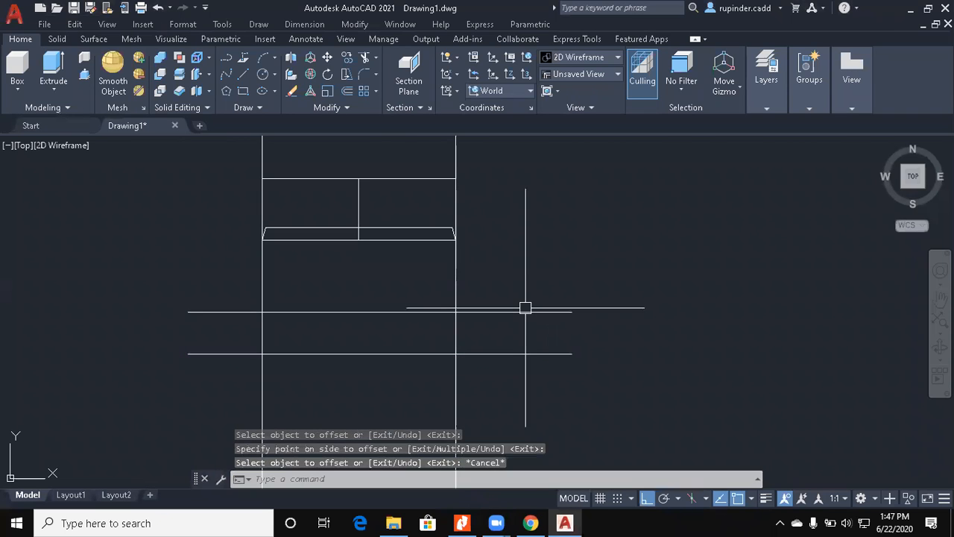
Step: Trim both vertical construction lines above and below the two lower horizontal lines
text(tr)
key(Return)
click(522, 402)
click(504, 287)
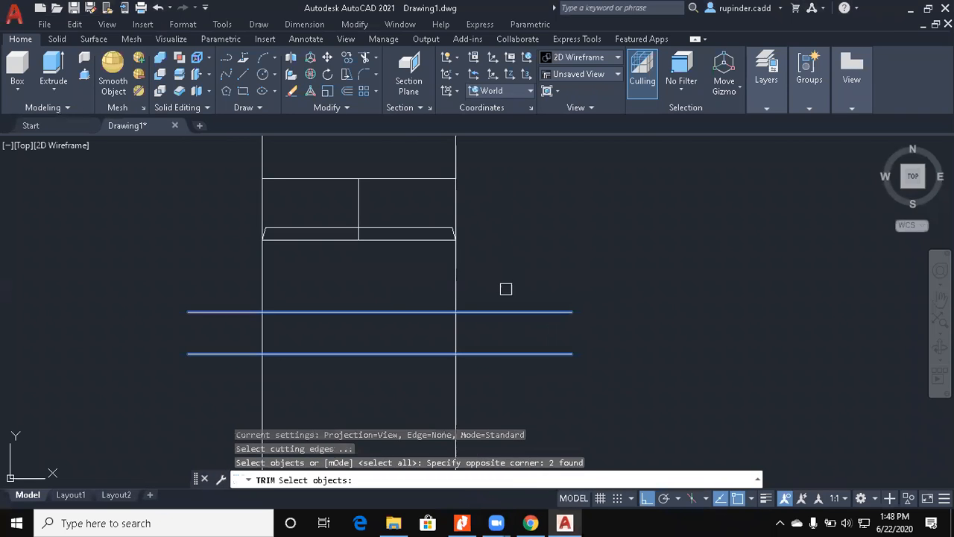
key(Return)
click(556, 287)
click(230, 271)
click(532, 415)
click(234, 394)
key(Escape)
Step: Trim the overhanging ends of the two horizontal lines to complete the top view rectangle
key(Return)
click(240, 273)
click(571, 406)
key(Return)
click(592, 400)
click(544, 269)
click(223, 377)
key(Escape)
key(Escape)
key(Escape)
Step: Move the top view rectangle straight up by about 32 units, towards the front view
text(m)
key(Return)
click(525, 393)
click(260, 295)
key(Return)
click(649, 401)
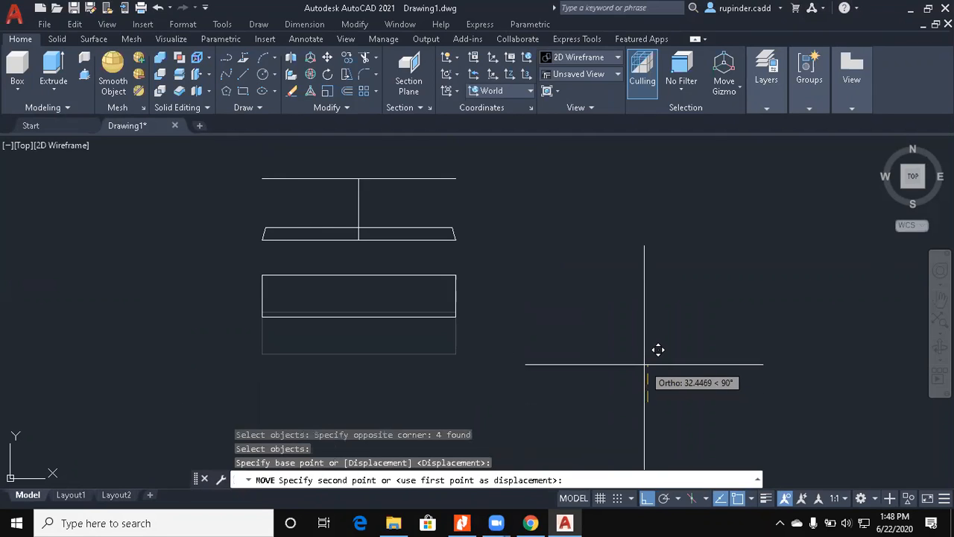
click(644, 365)
key(Escape)
scroll(407, 306, up, 3)
middle_drag(418, 316, 468, 380)
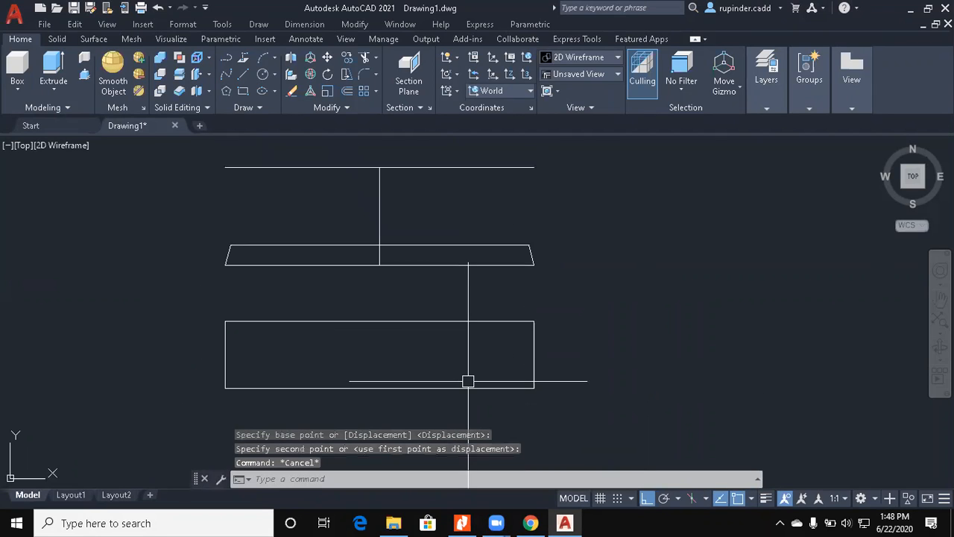
Step: Offset the front view's top line downward by 13 units
key(Escape)
key(Escape)
text(o)
key(Return)
text(13)
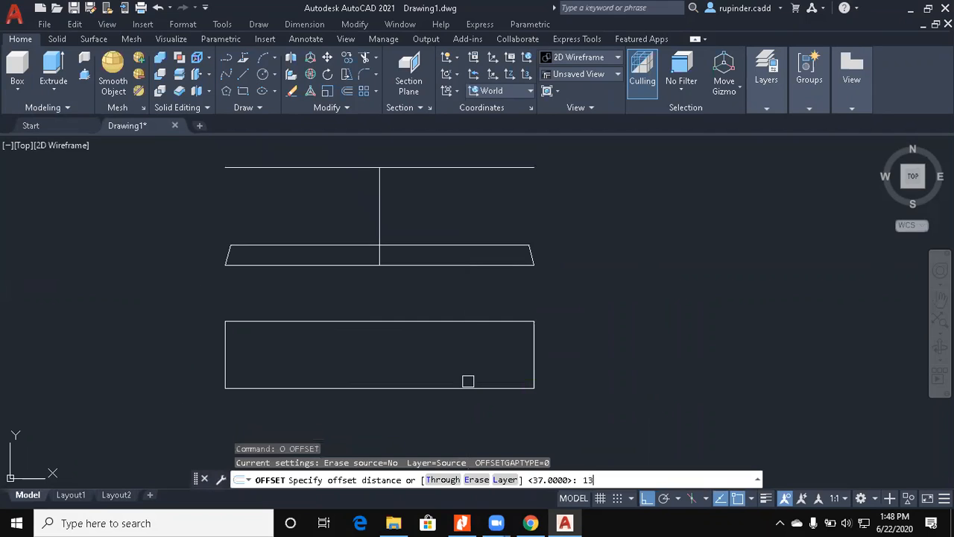
key(Return)
click(435, 167)
click(437, 220)
key(Return)
Step: Offset the line 13 units below the top downward by another 3 units
key(Return)
text(3)
key(Return)
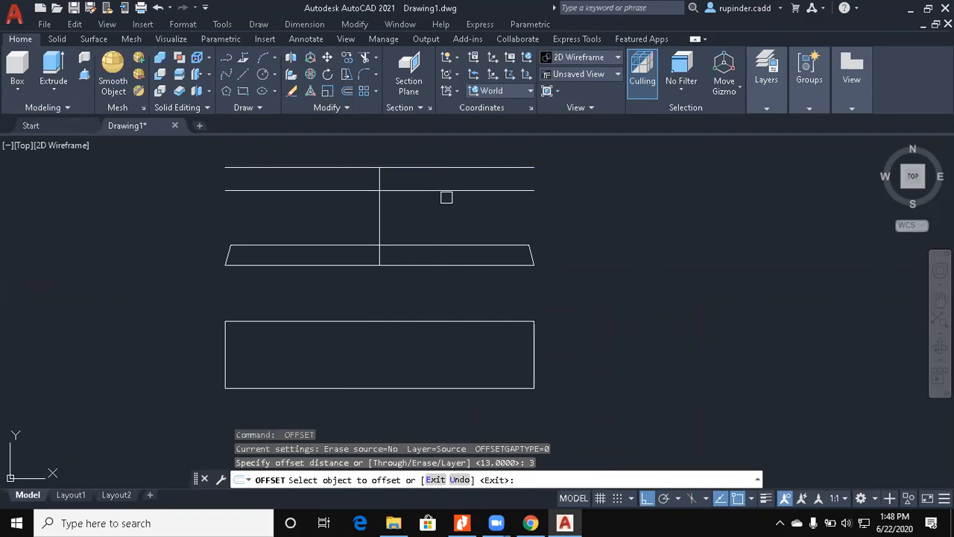
click(441, 191)
click(438, 200)
key(Escape)
Step: Draw a circle of radius 19 centred where the centre line crosses the line 13 units below the top
scroll(394, 188, up, 4)
text(c)
key(Return)
middle_drag(395, 188, 418, 233)
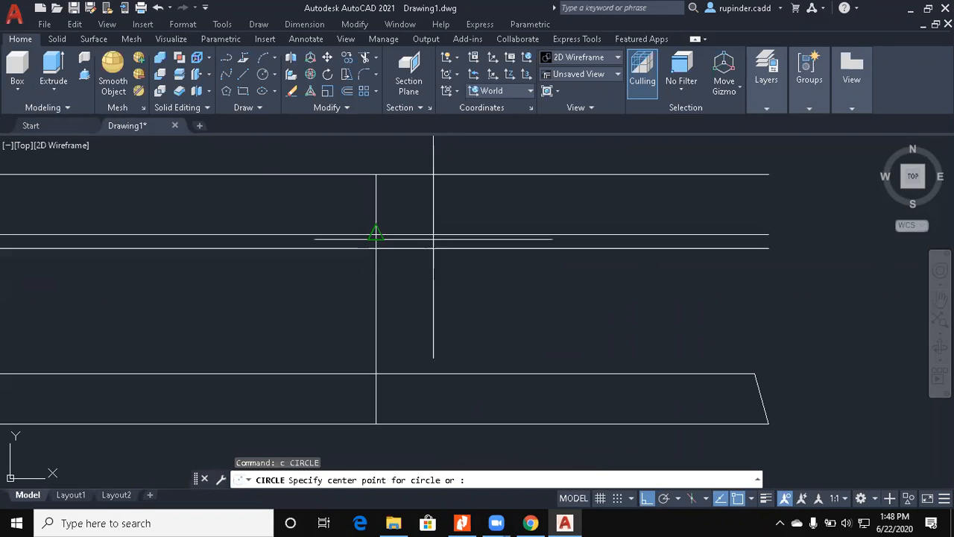
click(375, 235)
text(19)
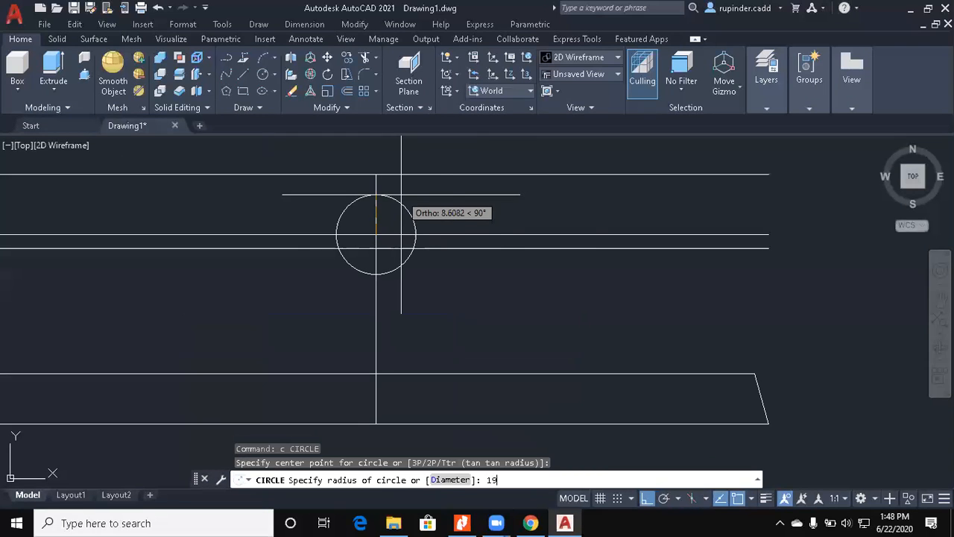
key(Return)
key(Escape)
key(Escape)
key(Escape)
Step: Trim away the circle's upper half and the segment of the 13-unit offset line inside it
text(tr)
key(Return)
click(356, 235)
key(Return)
click(301, 196)
key(Return)
key(Return)
click(312, 295)
key(Return)
click(330, 234)
key(Escape)
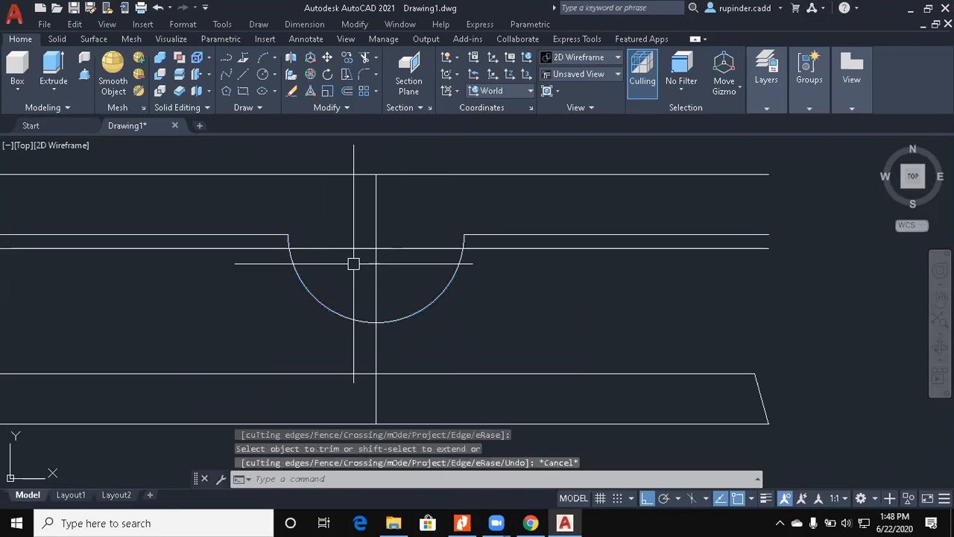
key(Escape)
Step: Check the recess width in the PDF drawing and offset the centre line by 22 units to both sides
scroll(403, 276, down, 2)
middle_drag(489, 311, 487, 280)
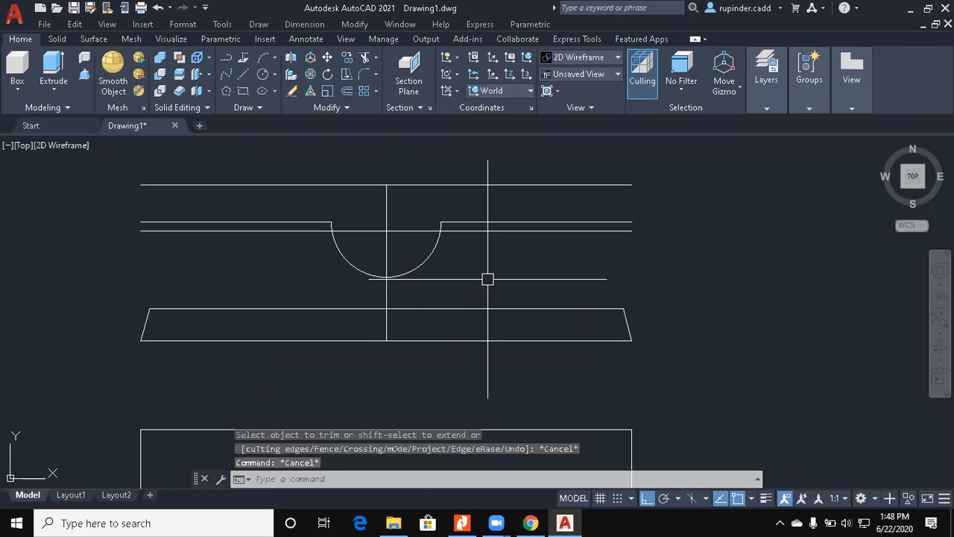
click(462, 522)
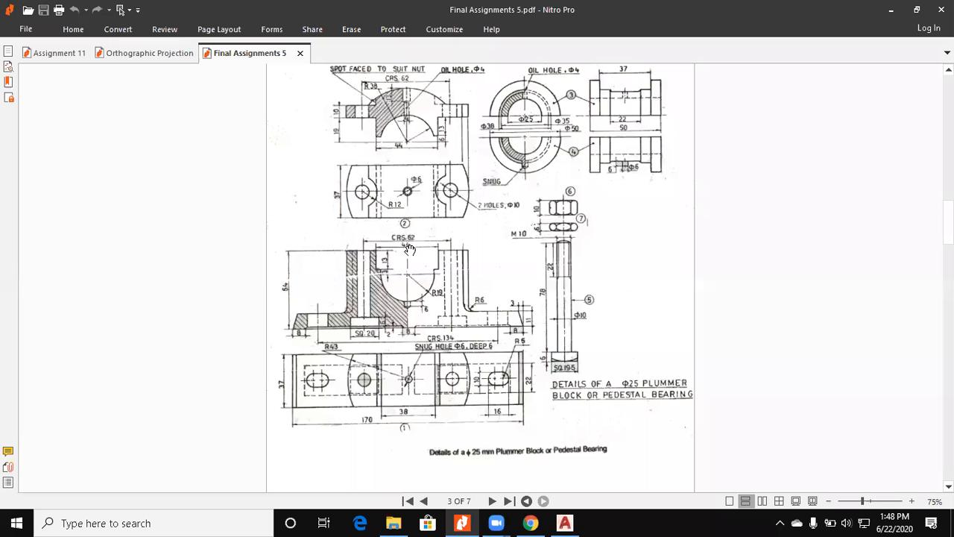
key(Escape)
key(Escape)
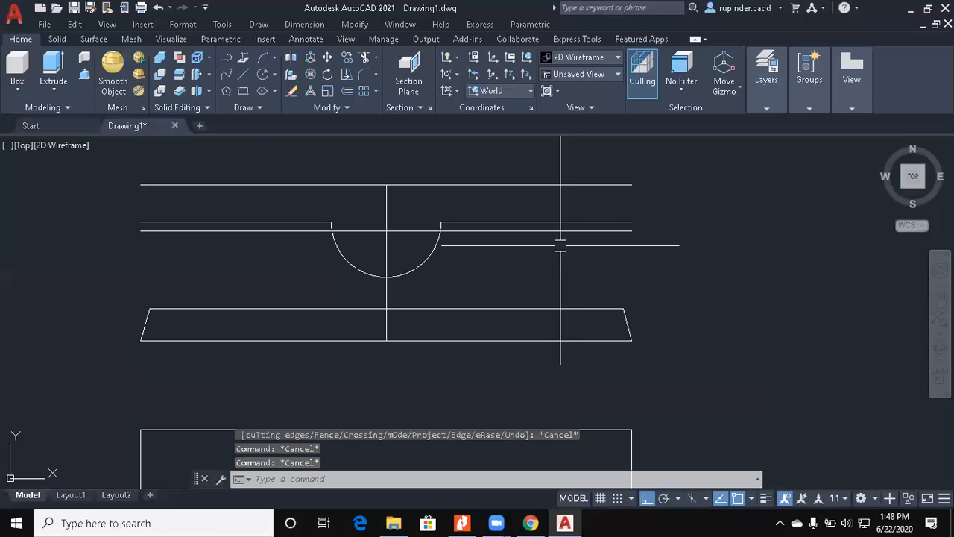
text(O)
key(Return)
text(22)
key(Return)
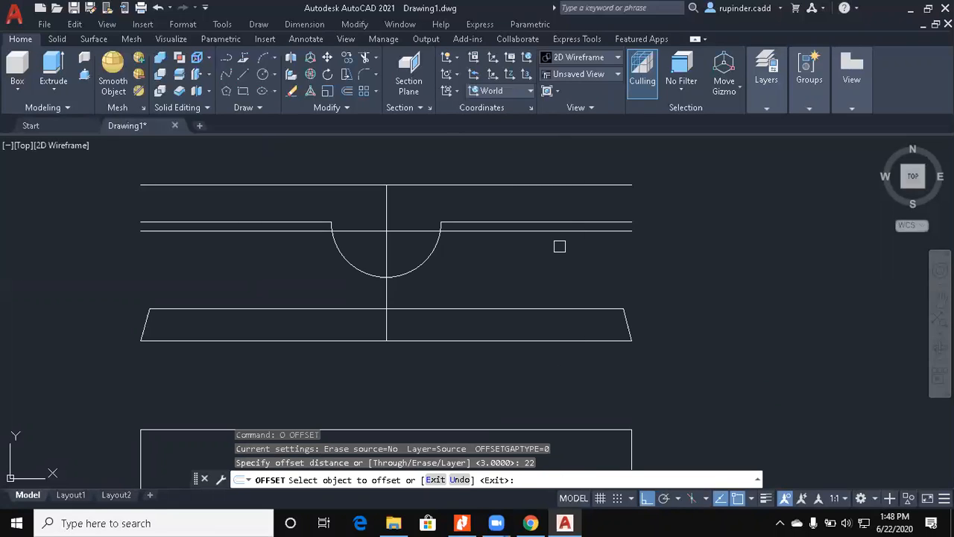
click(386, 208)
click(337, 207)
click(387, 205)
click(454, 205)
scroll(455, 206, up, 3)
middle_drag(464, 209, 473, 219)
key(Escape)
key(Escape)
key(Escape)
Step: Trim both vertical offset lines below the horizontal line at the semicircle's ends
text(TR)
key(Return)
click(206, 241)
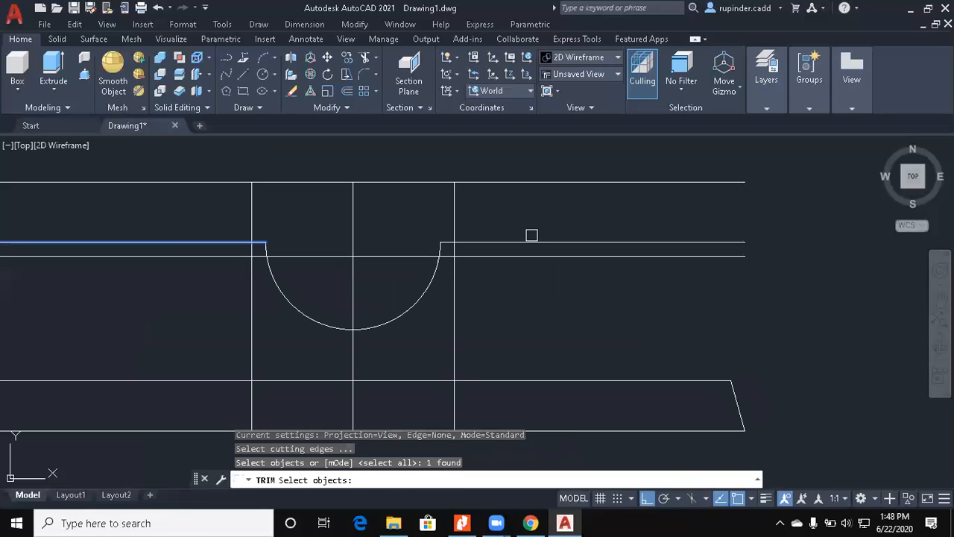
click(531, 240)
key(Return)
click(454, 314)
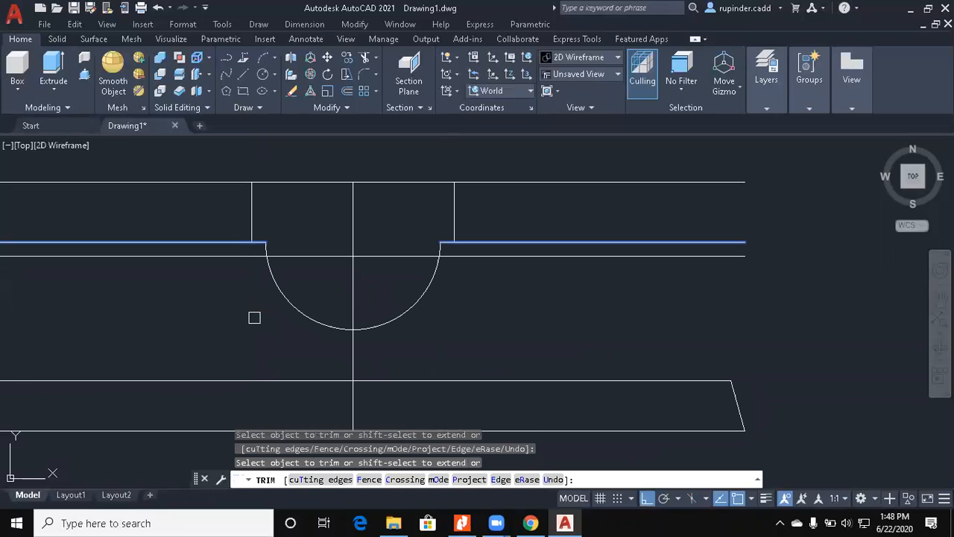
key(Return)
Step: Trim the horizontal line outside the recess walls and the top line between them to open the recess
key(Return)
click(252, 229)
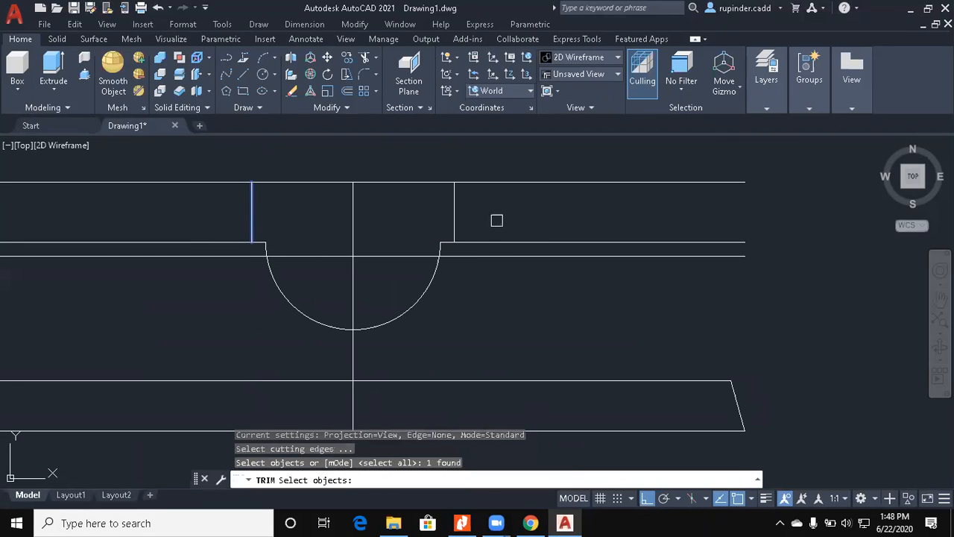
click(455, 212)
key(Return)
click(496, 241)
click(252, 228)
click(238, 240)
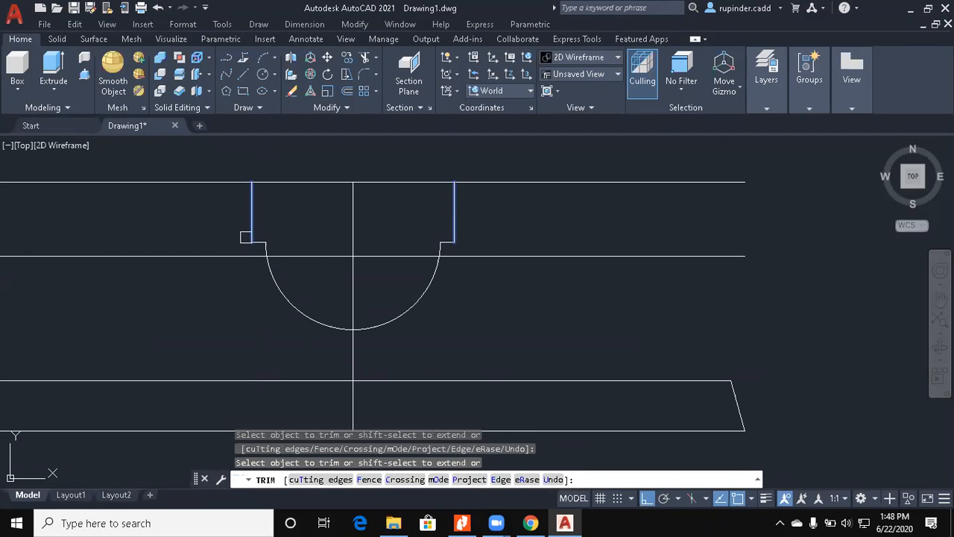
click(325, 181)
key(Escape)
Step: Erase the leftover horizontal line crossing the semicircle
click(545, 304)
click(517, 239)
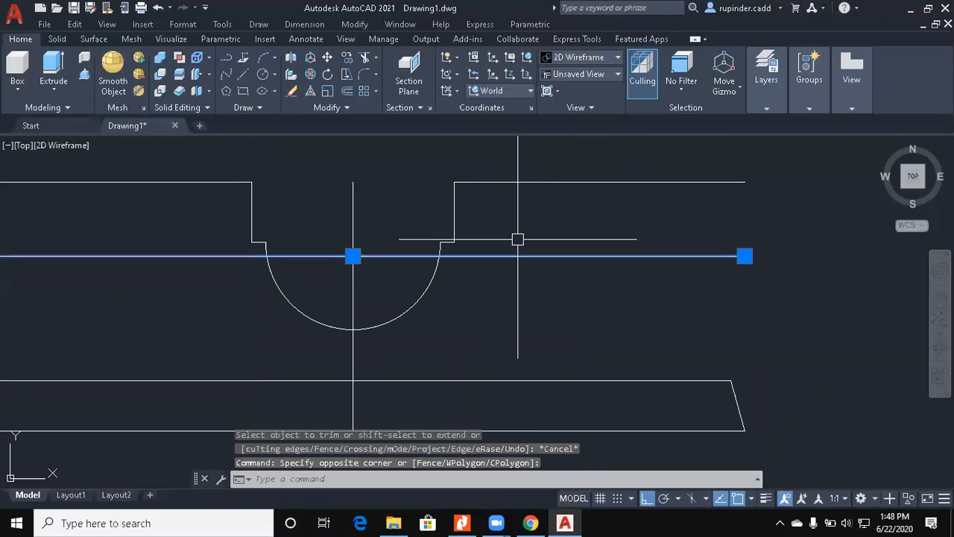
text(e)
key(Return)
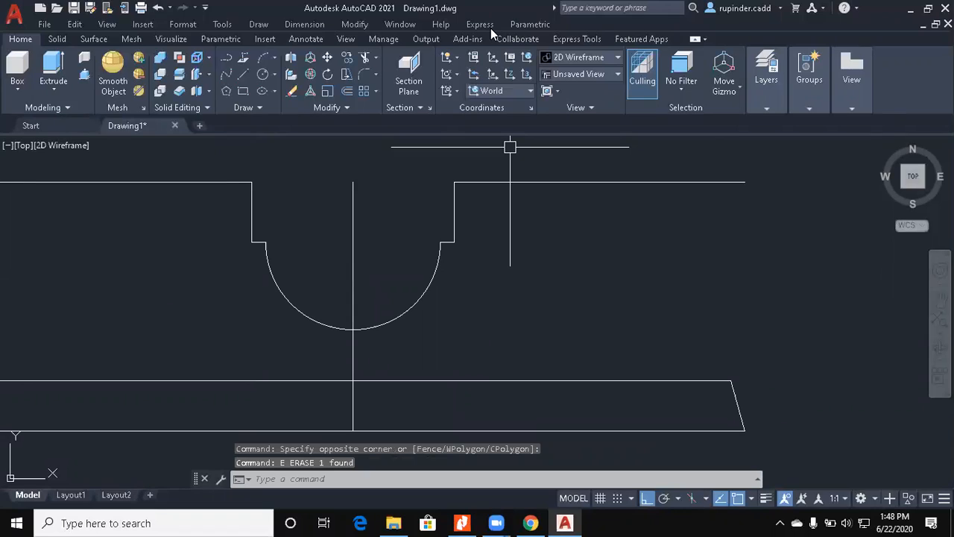
key(Escape)
middle_drag(460, 292, 545, 285)
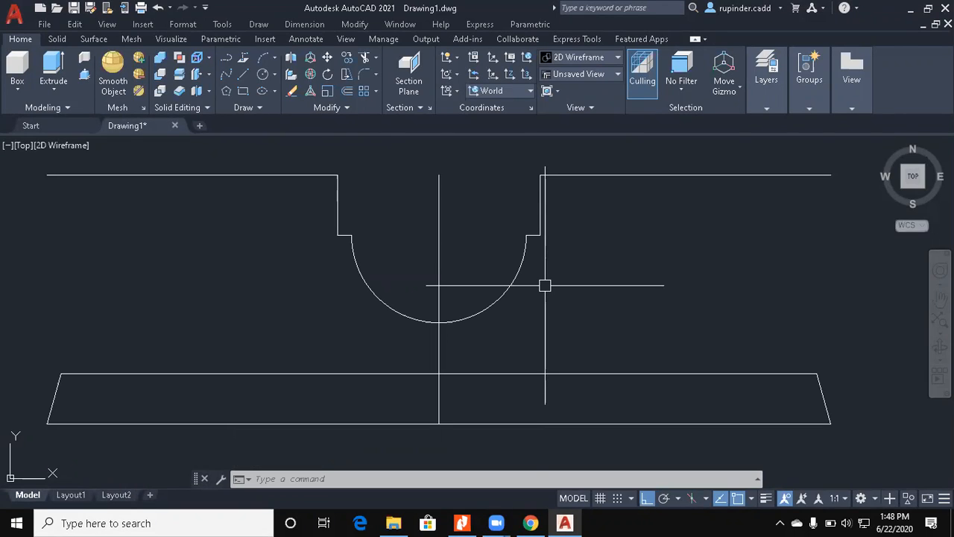
key(ctrl+Tab)
key(ctrl+Tab)
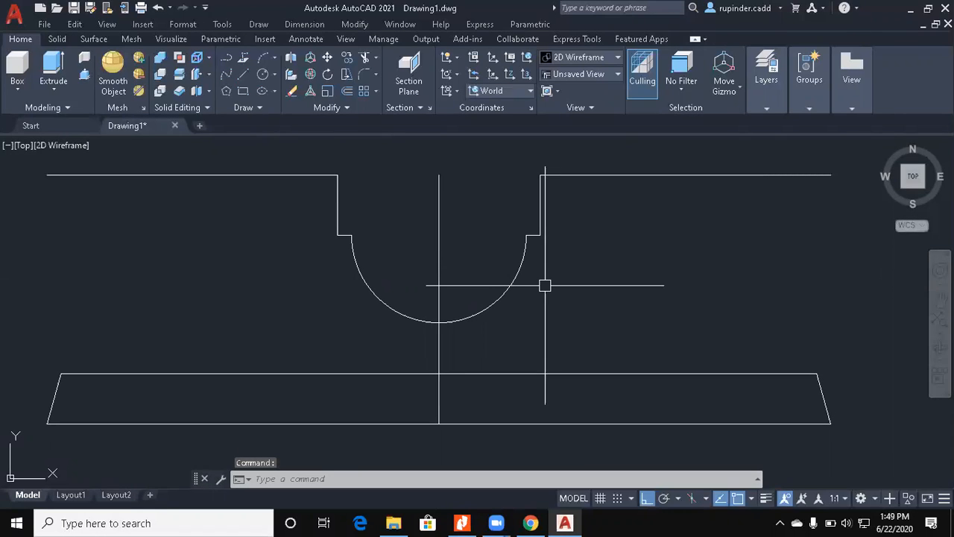
key(XF86MonBrightnessUp)
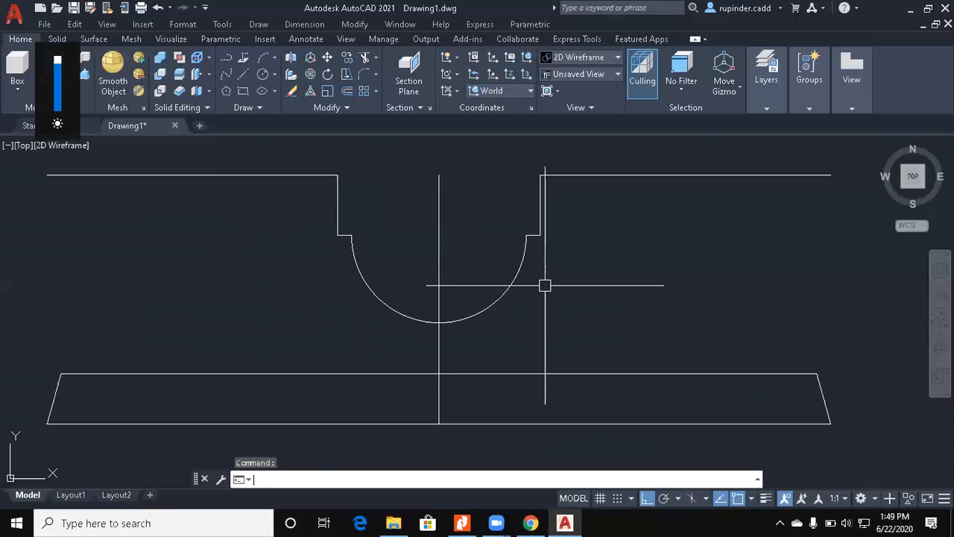
key(Escape)
key(Escape)
middle_drag(840, 383, 782, 390)
scroll(607, 333, down, 2)
middle_drag(607, 333, 618, 249)
key(Escape)
middle_drag(373, 326, 377, 267)
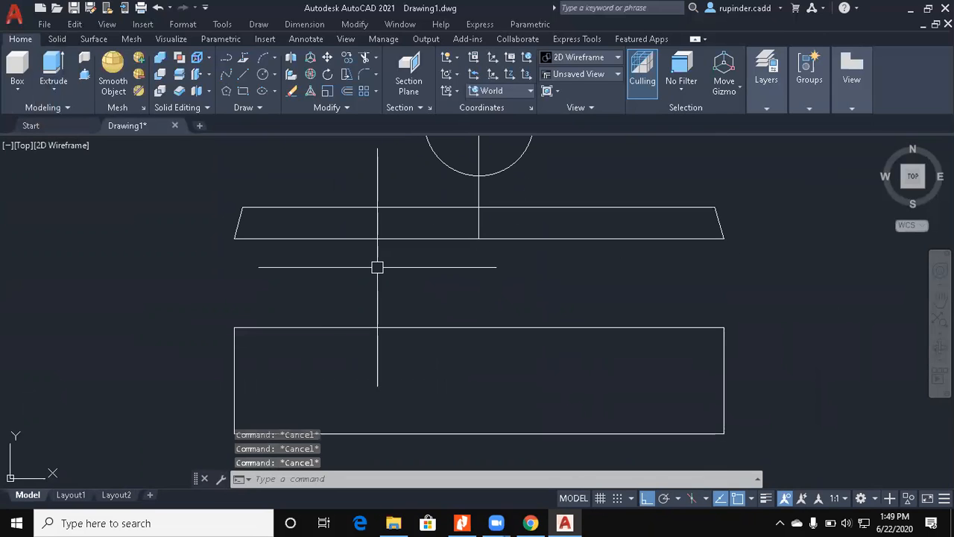
Step: Draw a horizontal and a vertical centre line through the midpoints of the top view rectangle's edges
text(l)
key(Return)
click(234, 380)
click(724, 380)
key(Escape)
key(Return)
click(479, 433)
click(480, 328)
key(Escape)
key(Escape)
Step: Draw a circle of radius 43 centred on the intersection of the top view's centre lines
text(c)
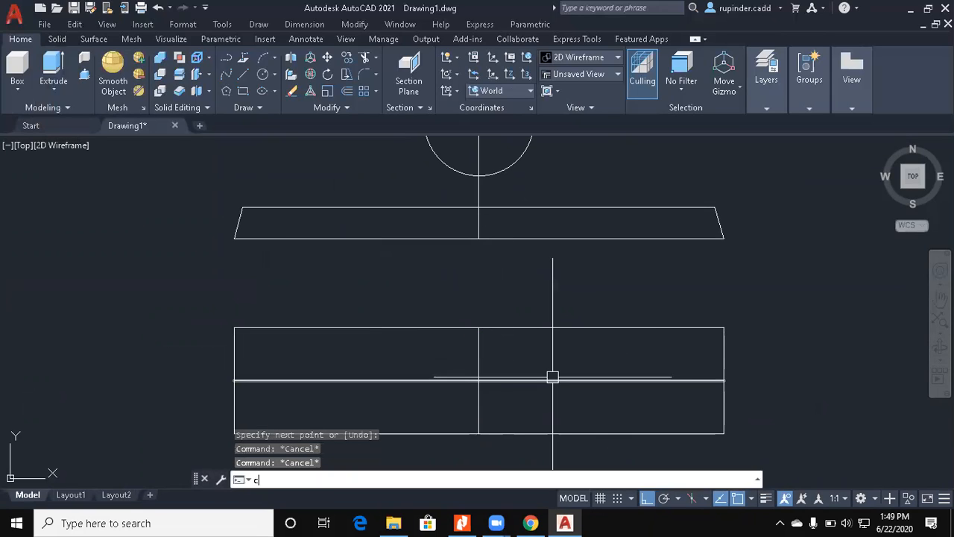
key(Return)
click(479, 380)
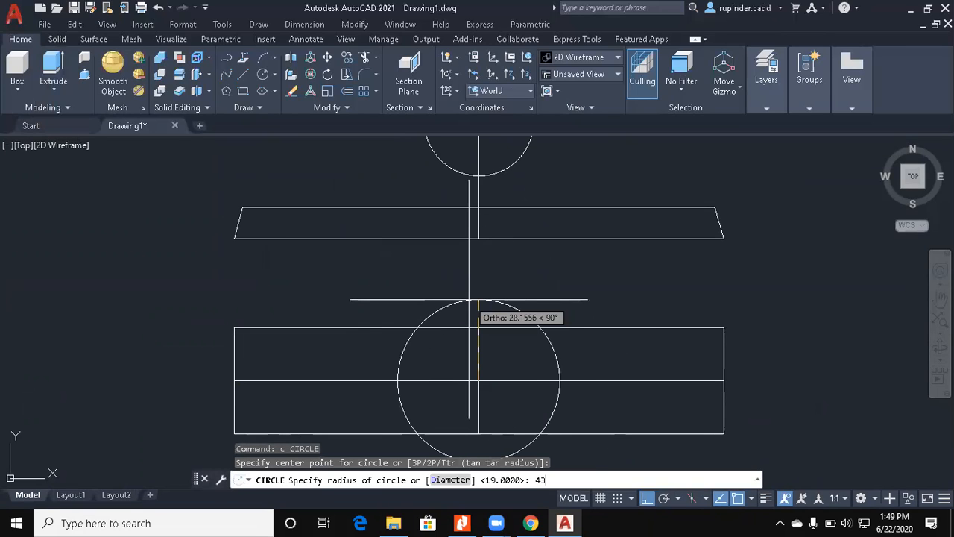
key(Return)
key(Escape)
key(Escape)
Step: Trim the large circle above and below the top view rectangle, leaving the two side arcs
text(tr)
key(Return)
click(519, 328)
scroll(526, 337, down, 2)
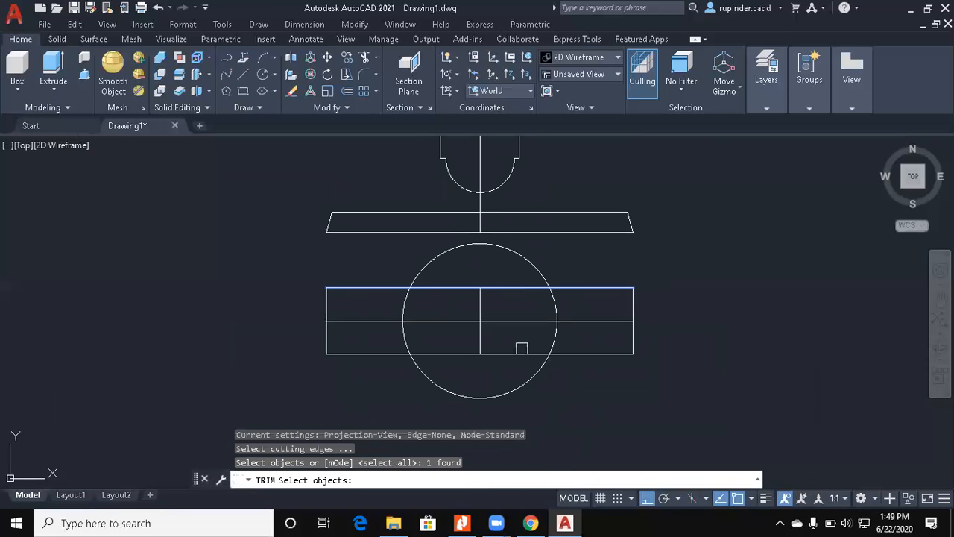
click(507, 353)
key(Return)
click(551, 415)
click(452, 380)
click(556, 265)
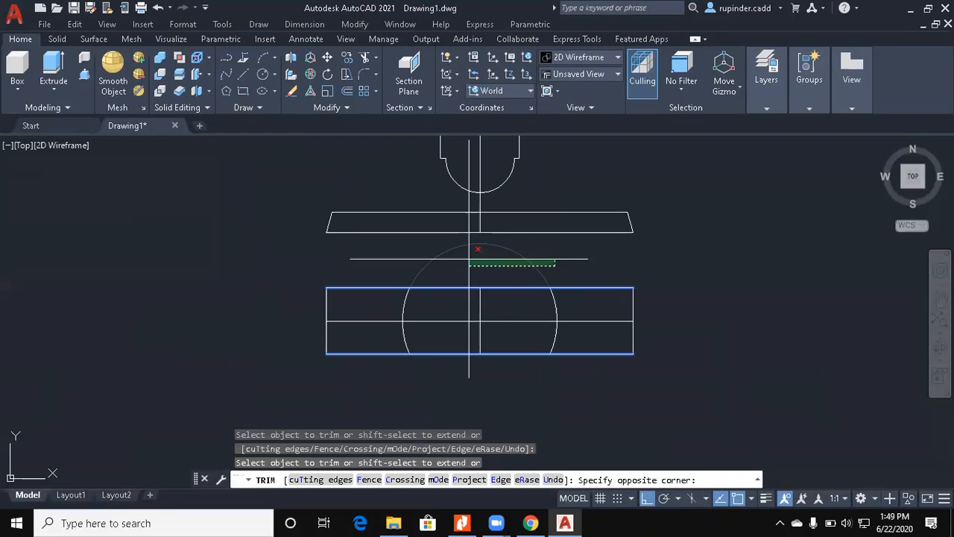
click(466, 259)
key(Escape)
key(Escape)
key(Escape)
Step: Project both upper corners of the front view's base flange into the top view with vertical construction lines
text(xl)
key(Return)
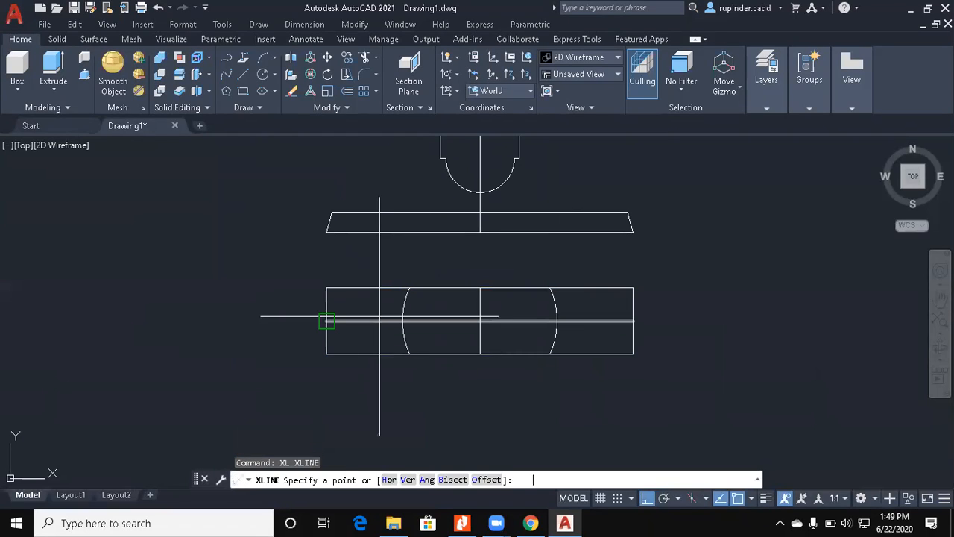
text(v)
key(Return)
click(332, 212)
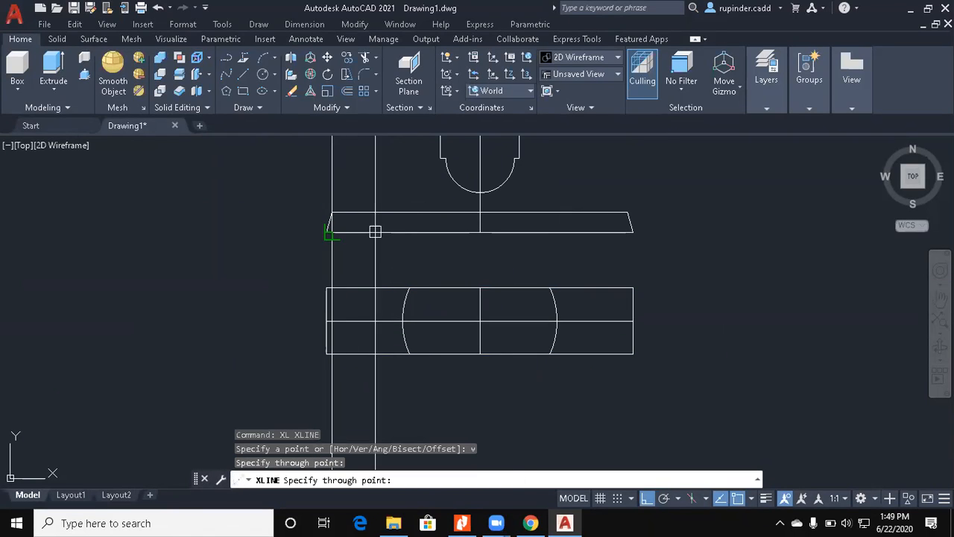
click(627, 212)
key(Escape)
Step: Trim both vertical construction lines above and below the top view rectangle
text(tr)
key(Return)
click(603, 289)
click(591, 348)
click(579, 390)
key(Return)
click(691, 408)
click(296, 389)
click(635, 258)
click(253, 260)
key(Escape)
key(Escape)
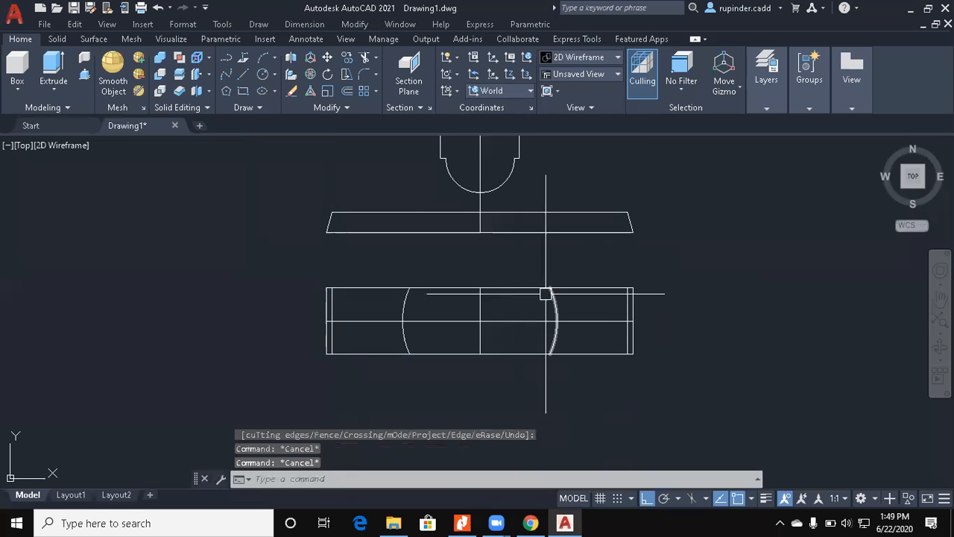
key(Escape)
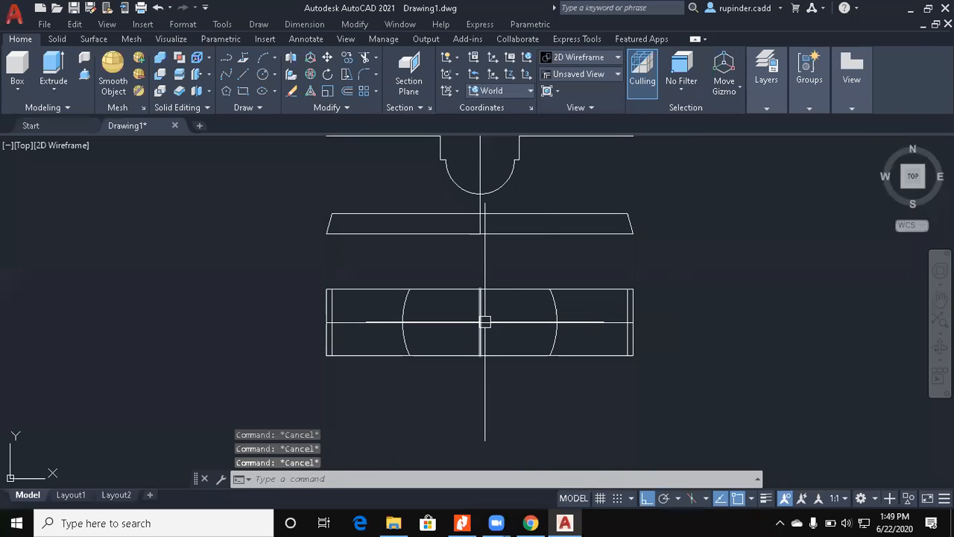
Step: Offset the top view's vertical centre line 31 units to the left to locate the bolt hole
text(o)
key(Return)
text(31)
key(Return)
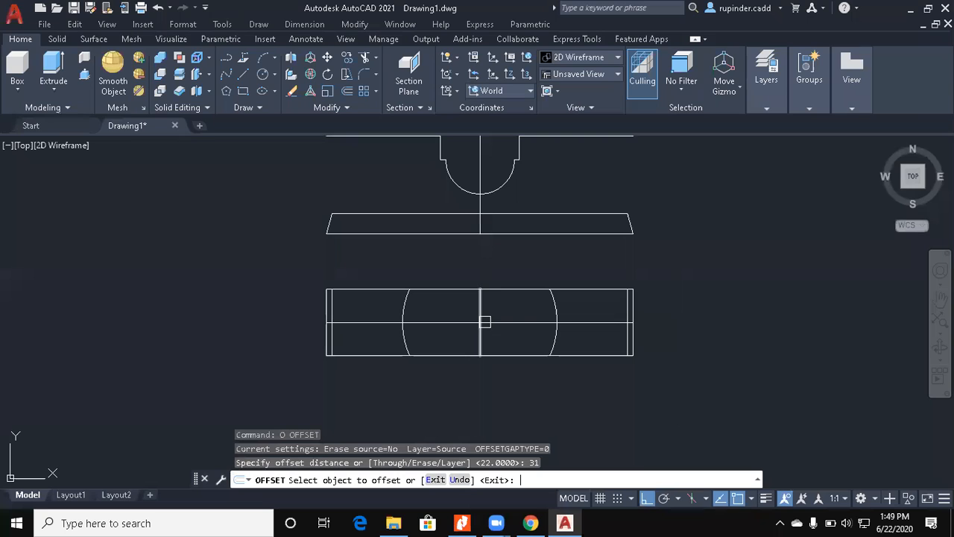
click(480, 316)
click(428, 306)
key(Escape)
key(Escape)
key(Escape)
scroll(429, 307, up, 2)
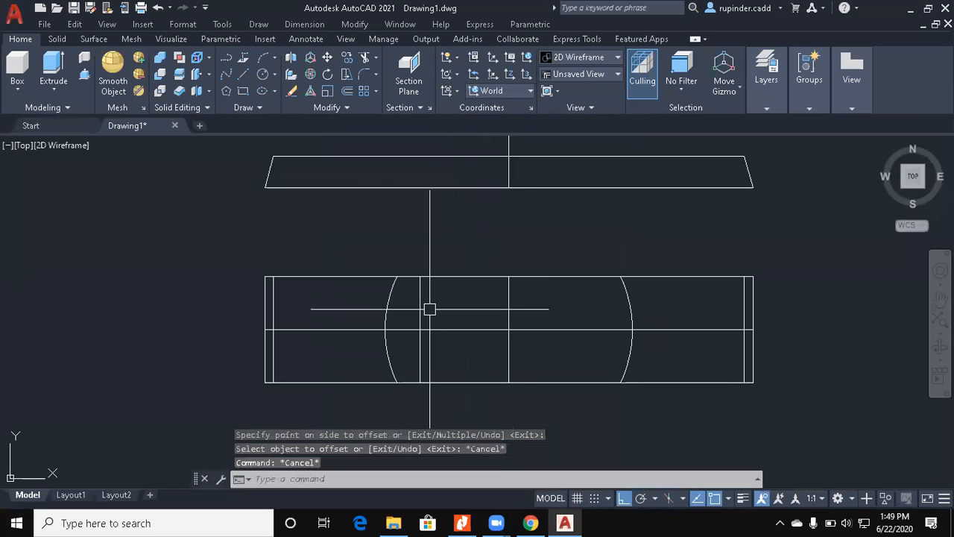
Step: Draw the bolt hole as a circle of radius 5 where the offset line crosses the horizontal centre line
text(c)
key(Return)
click(419, 328)
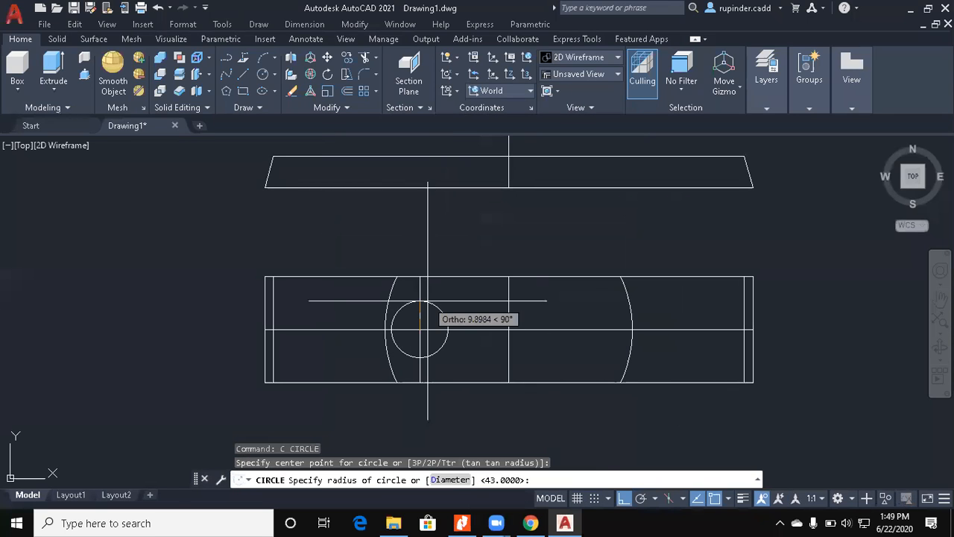
text(5)
key(Return)
key(Escape)
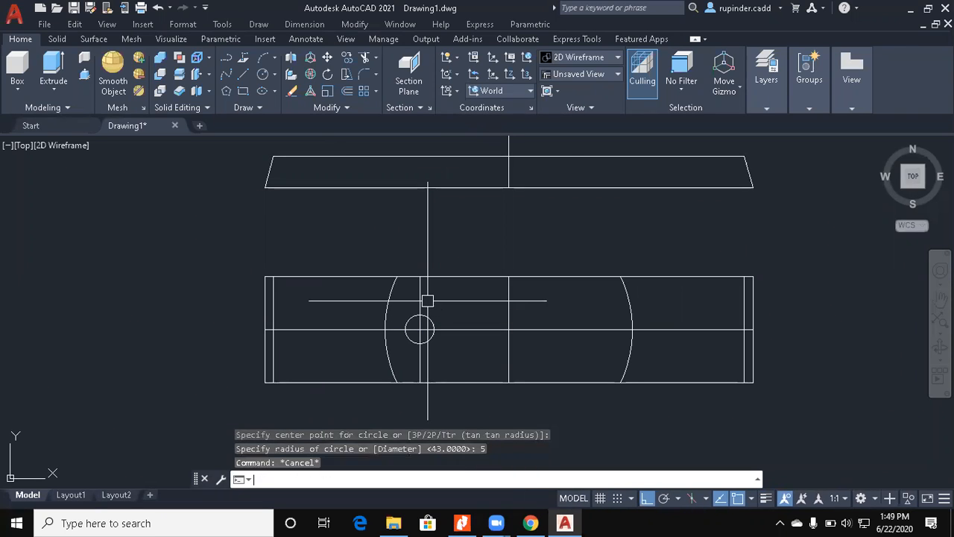
key(Escape)
key(Escape)
Step: Check the square bolt-head recess size in the PDF drawing and offset the bolt hole's centre lines 10 units to all four sides
text(o)
key(Return)
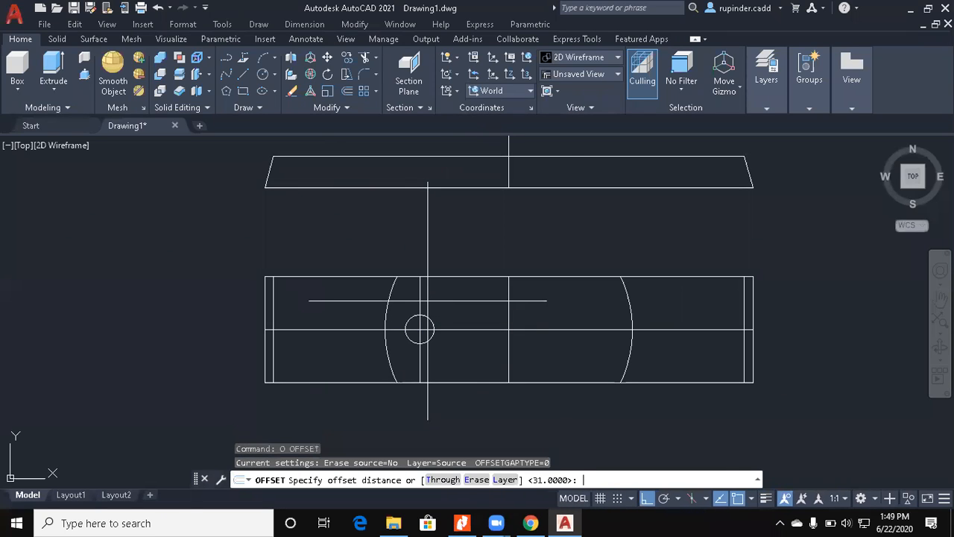
click(475, 517)
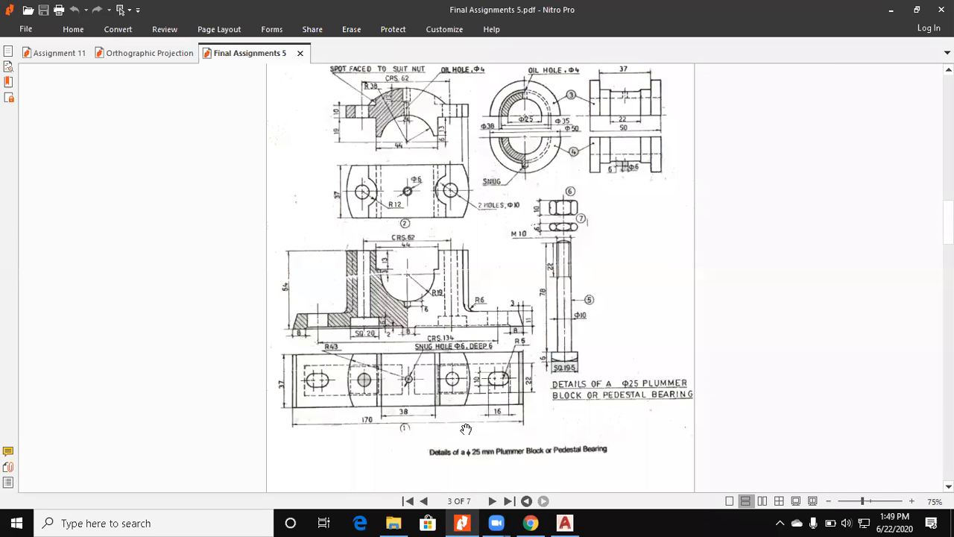
click(889, 10)
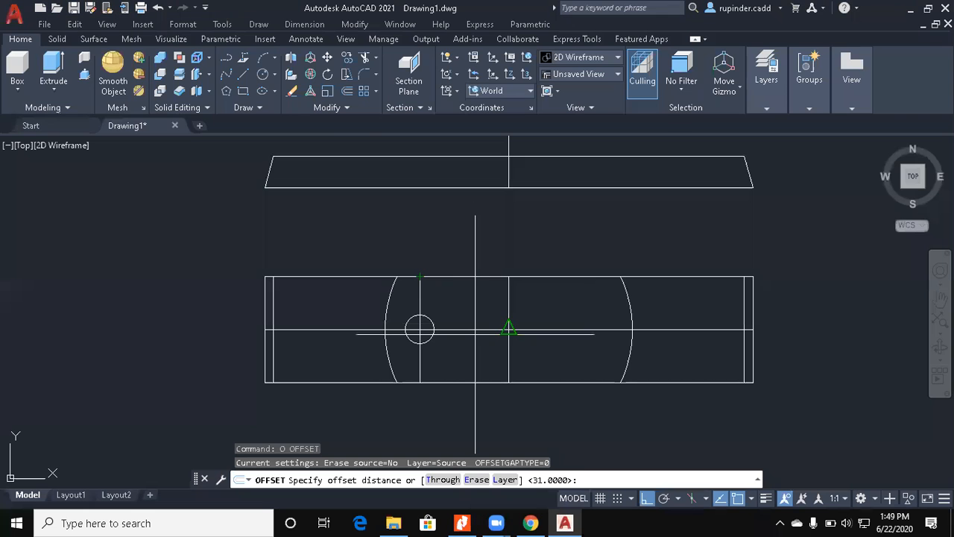
text(10)
key(Return)
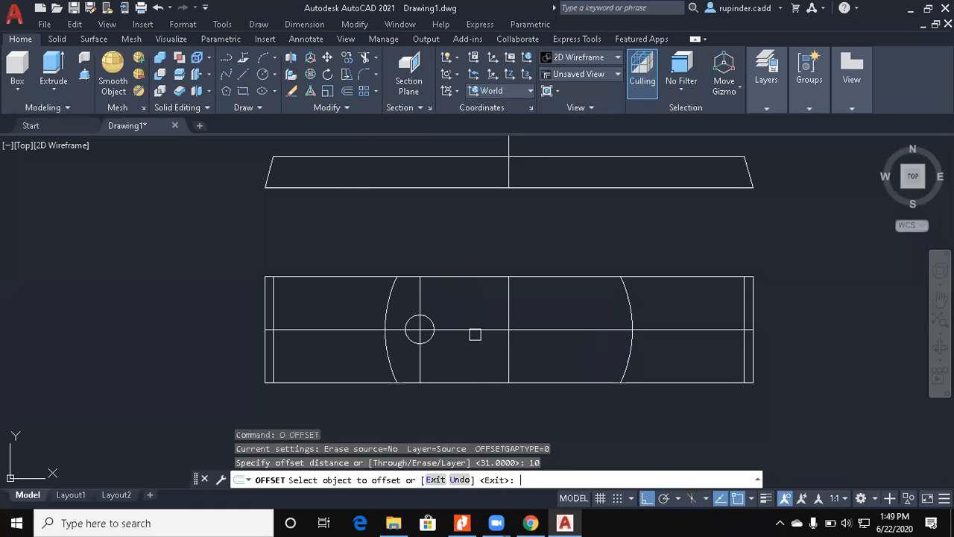
scroll(433, 310, up, 4)
click(485, 351)
click(485, 328)
click(485, 351)
click(497, 407)
middle_drag(497, 407, 507, 313)
click(412, 319)
click(377, 320)
click(411, 321)
click(414, 321)
scroll(490, 326, down, 3)
scroll(511, 332, down, 3)
key(Escape)
key(Escape)
key(Escape)
Step: Trim the recess's two vertical lines outside the horizontal offset lines, keeping the side arc whole
text(tr)
key(Return)
scroll(490, 308, up, 2)
click(497, 258)
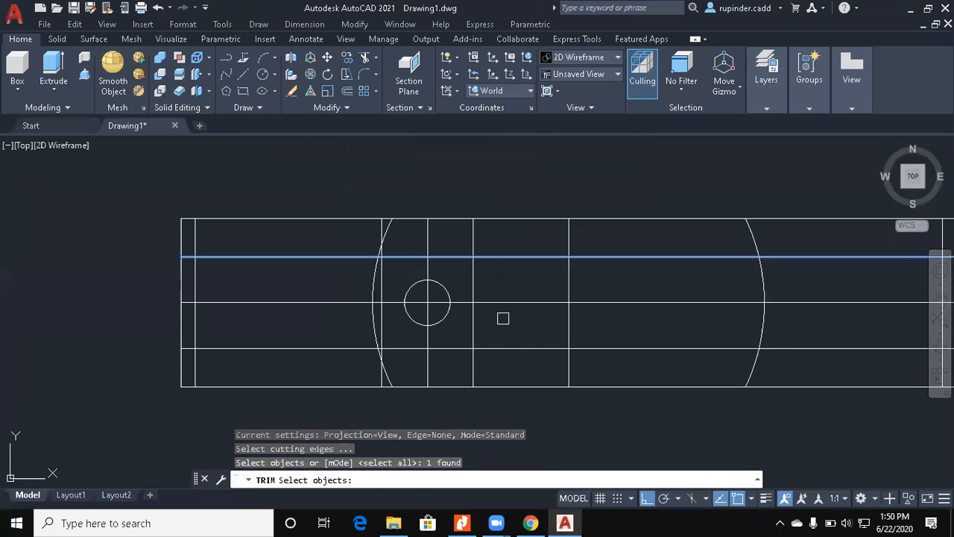
click(502, 348)
key(Return)
click(472, 370)
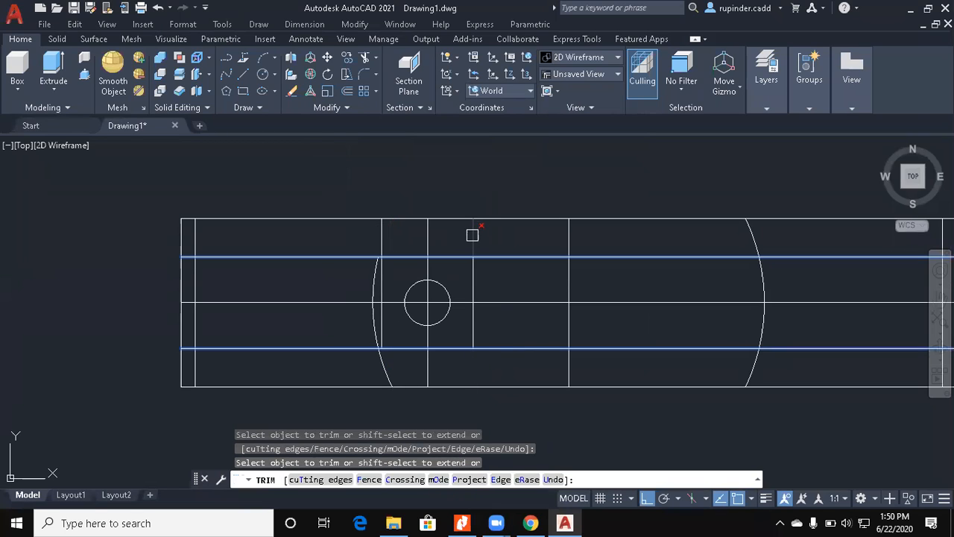
scroll(401, 242, up, 4)
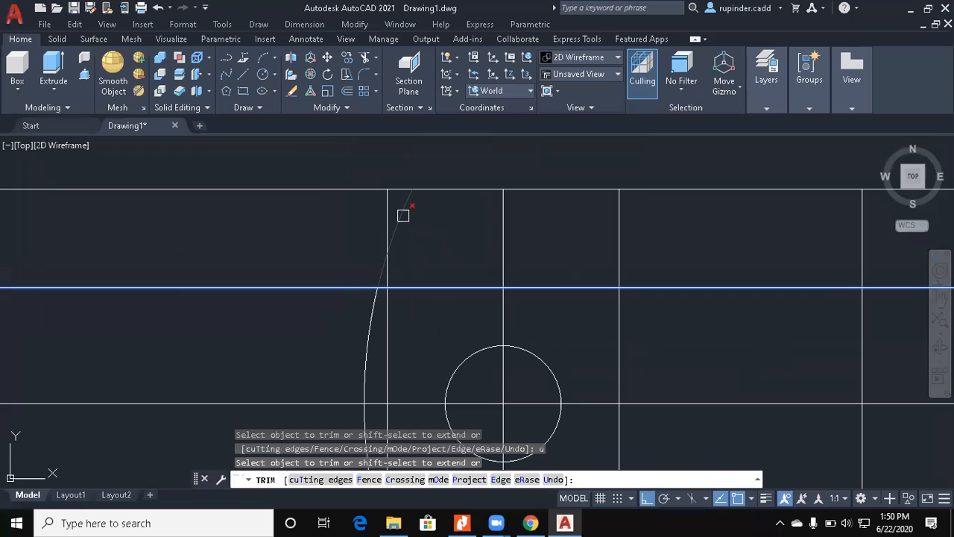
scroll(626, 257, down, 2)
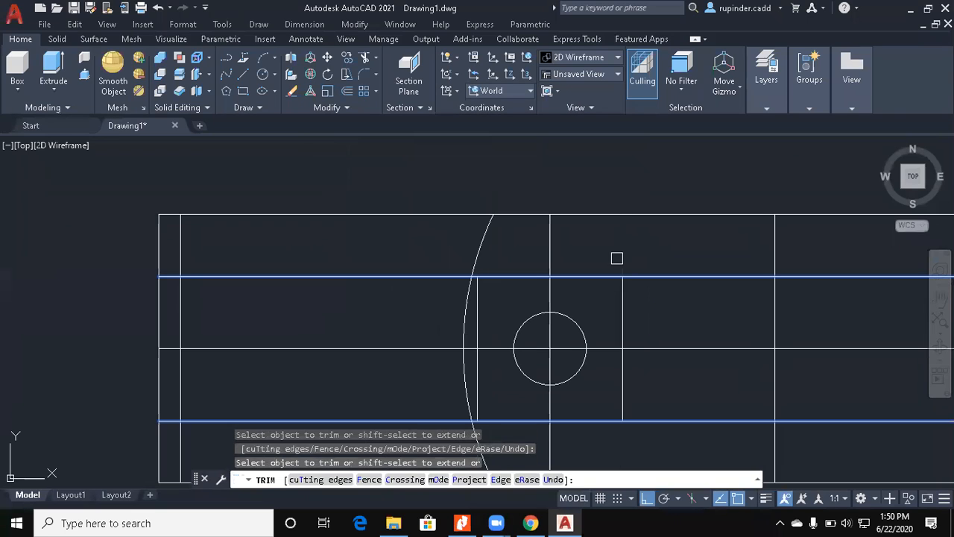
Step: Trim both horizontal offset lines outside the vertical sides to complete the square around the bolt hole
key(Return)
key(Return)
click(622, 302)
click(475, 306)
key(Return)
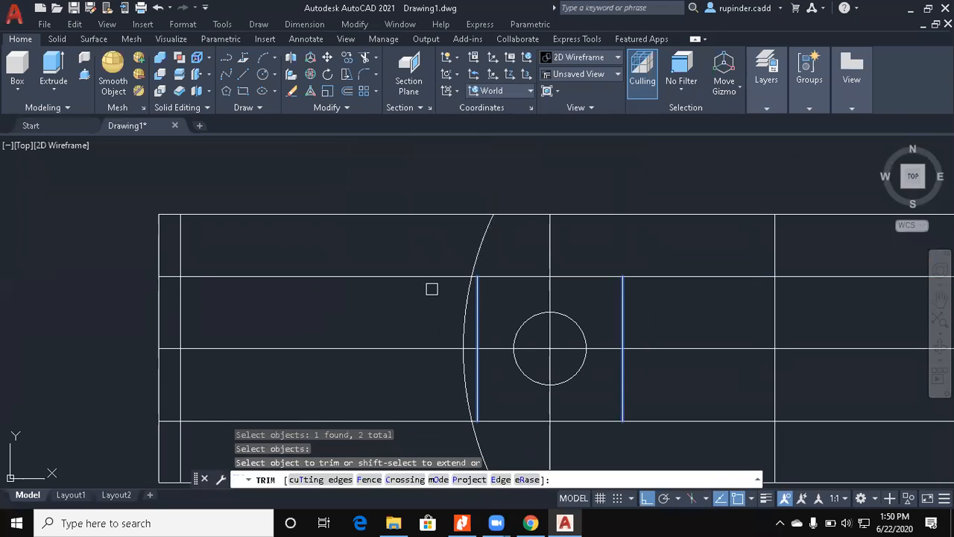
click(430, 277)
middle_drag(415, 374, 372, 285)
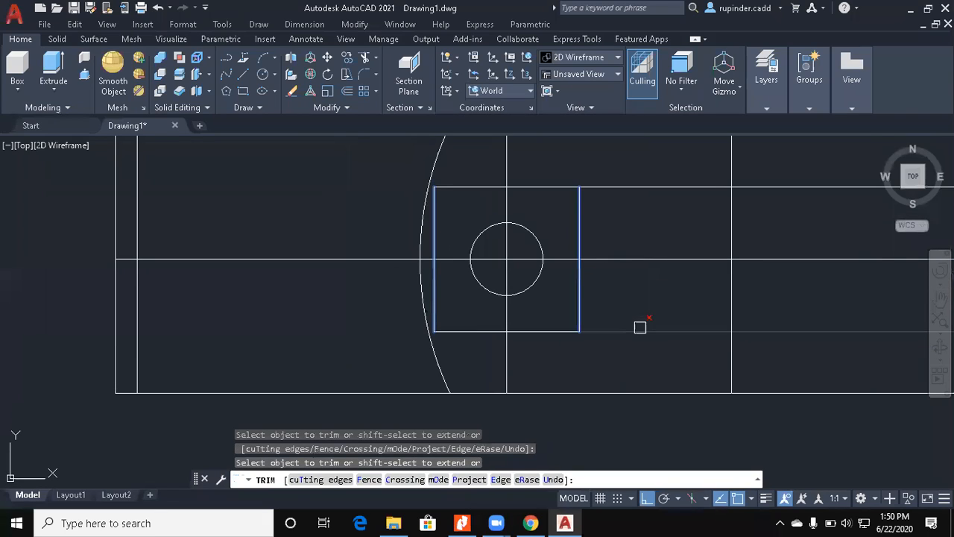
scroll(610, 189, down, 4)
mouse_move(623, 224)
middle_down()
mouse_move(561, 292)
mouse_move(579, 314)
mouse_move(574, 331)
middle_up()
key(Escape)
Step: Erase the vertical centre line through the bolt hole
click(506, 241)
text(E)
key(Return)
key(Escape)
key(Escape)
Step: Project the bolt hole's side quadrants and the square's vertical sides up to the front view with vertical construction lines
text(XL)
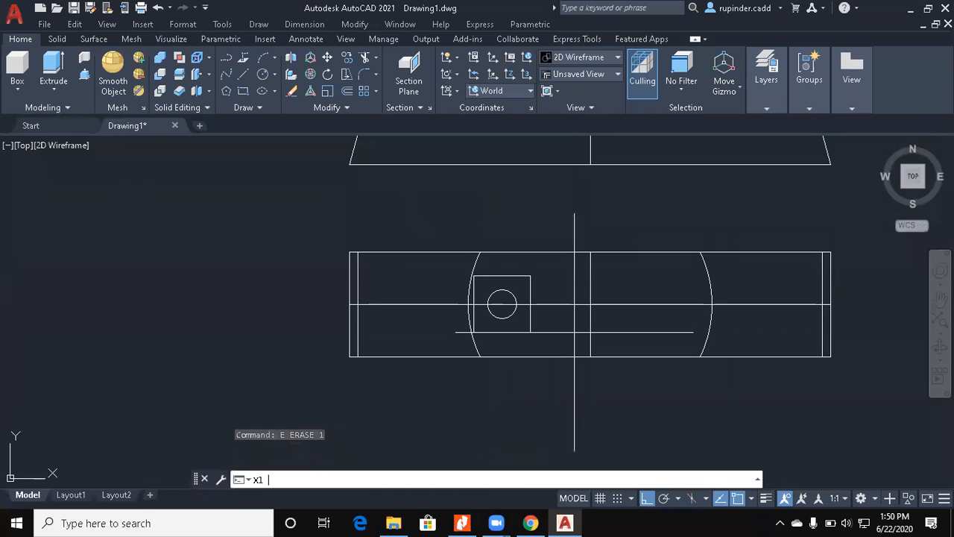
key(Return)
text(v)
key(Return)
scroll(505, 313, up, 6)
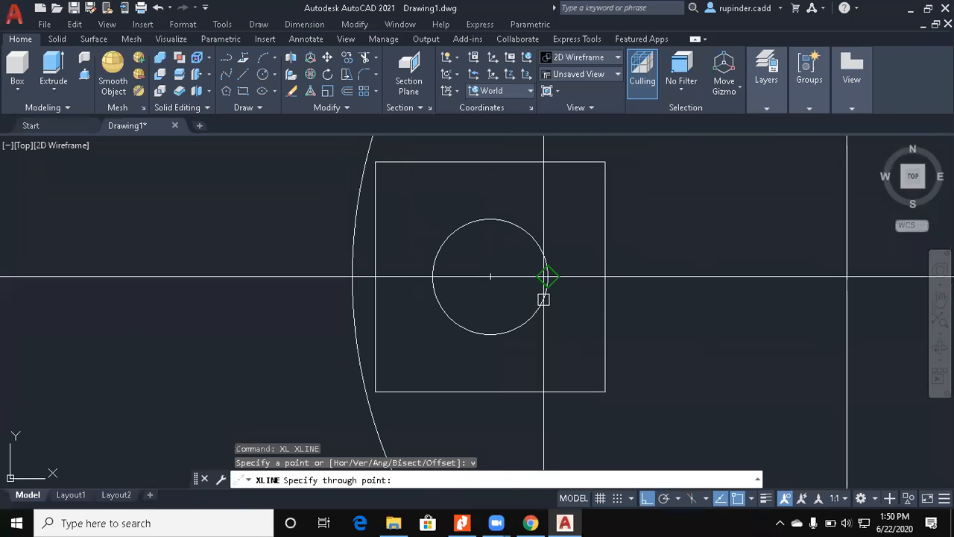
click(548, 276)
click(432, 277)
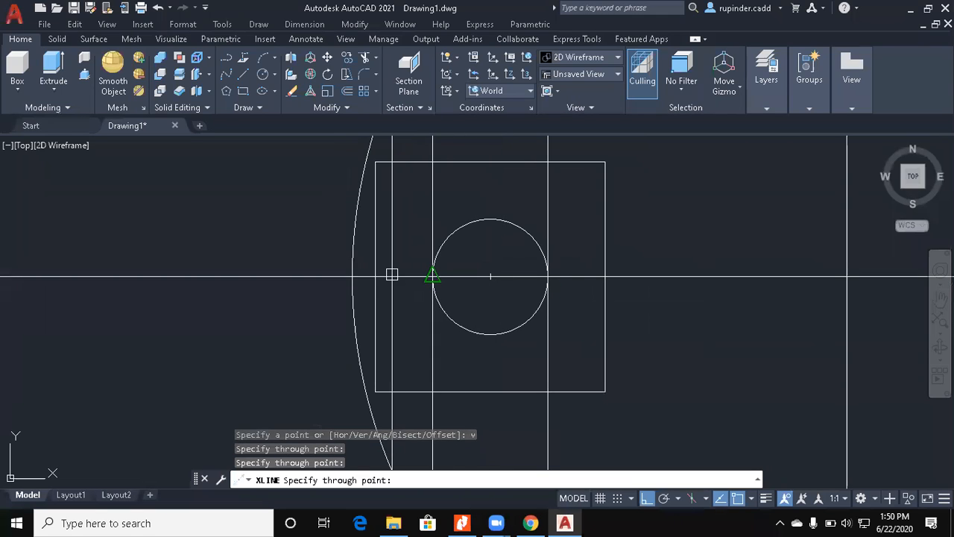
scroll(639, 268, down, 3)
scroll(638, 320, up, 3)
middle_drag(639, 319, 641, 452)
middle_drag(635, 298, 616, 223)
key(Escape)
key(Escape)
key(Escape)
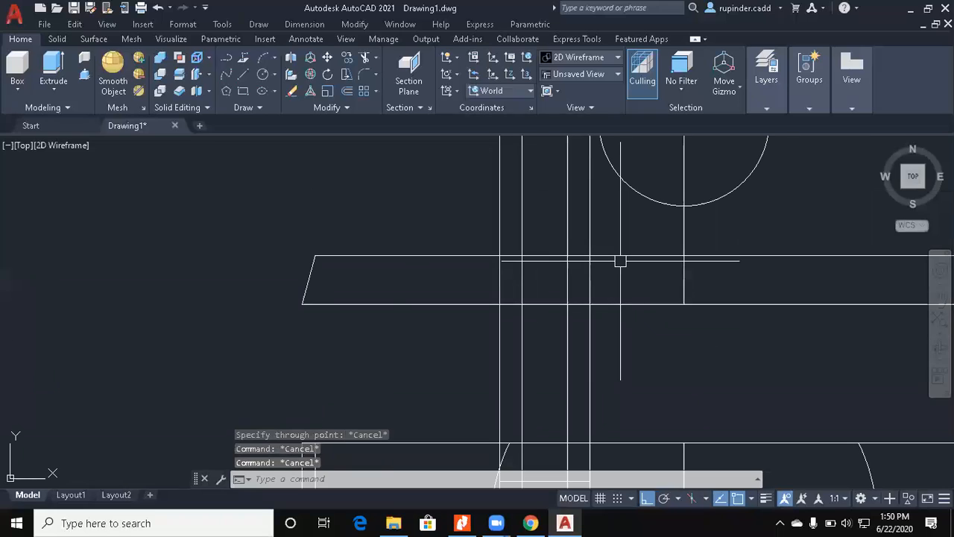
Step: Offset the front view's base line 2 units upward
text(o)
key(Return)
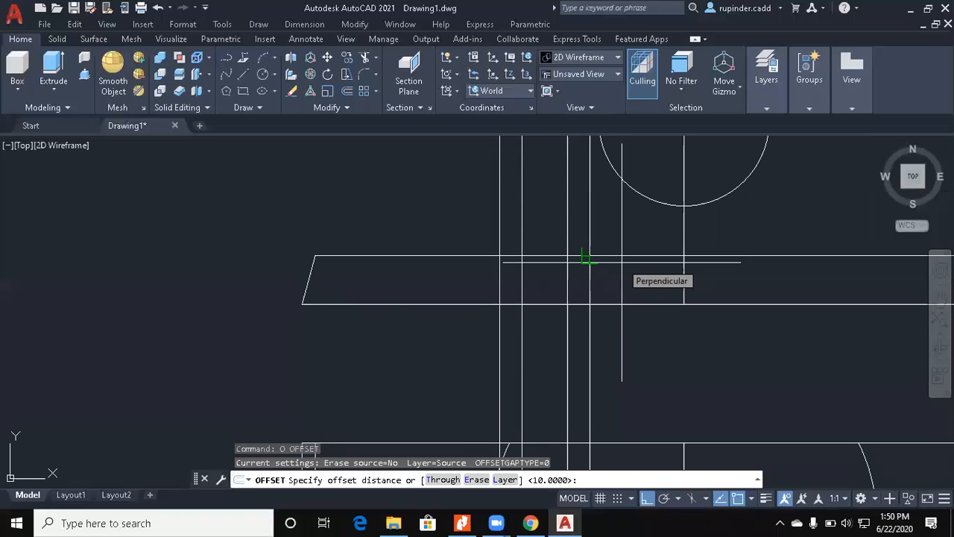
text(2)
key(Return)
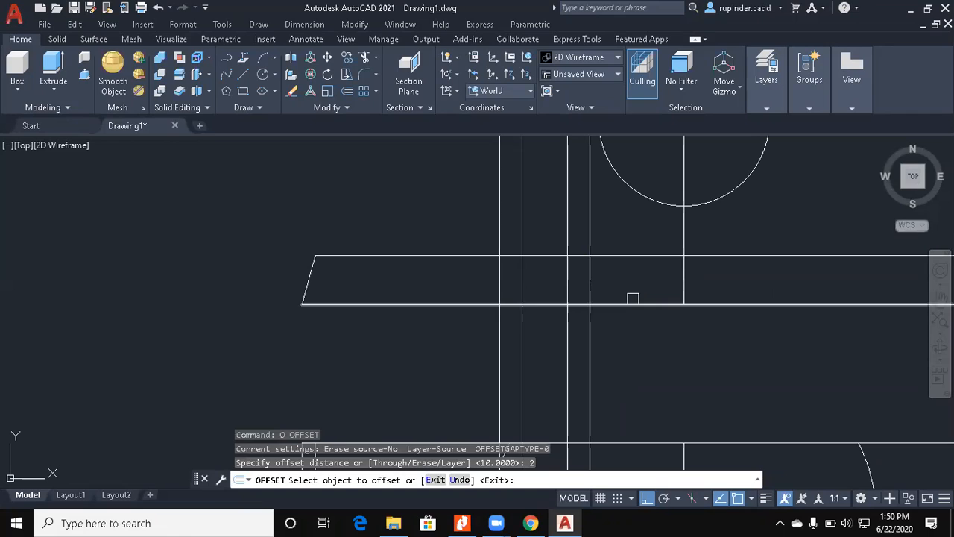
click(633, 301)
click(628, 280)
key(Return)
Step: Offset the new line above the base 6 units upward for the bolt-head recess height
key(Return)
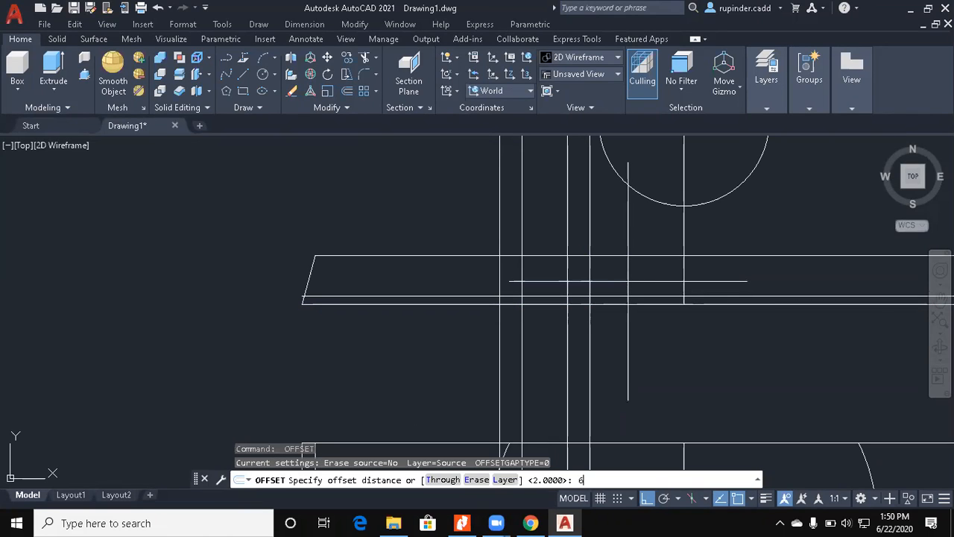
text(6)
key(Return)
scroll(607, 298, up, 3)
click(607, 299)
click(607, 260)
key(Escape)
key(Escape)
key(Escape)
Step: Trim the four projection lines below the lower offset line and the outer two above the upper offset line
text(tr)
key(Return)
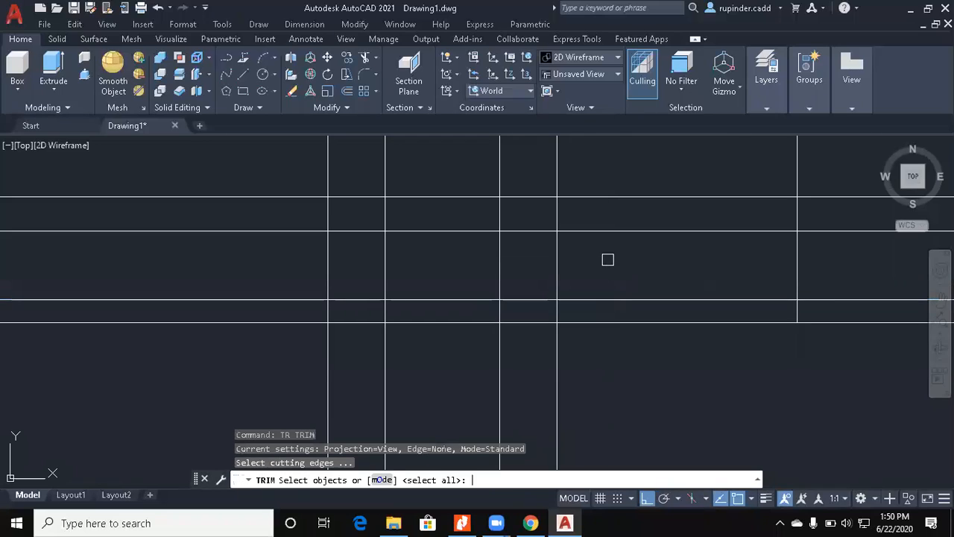
click(450, 231)
click(443, 298)
key(Return)
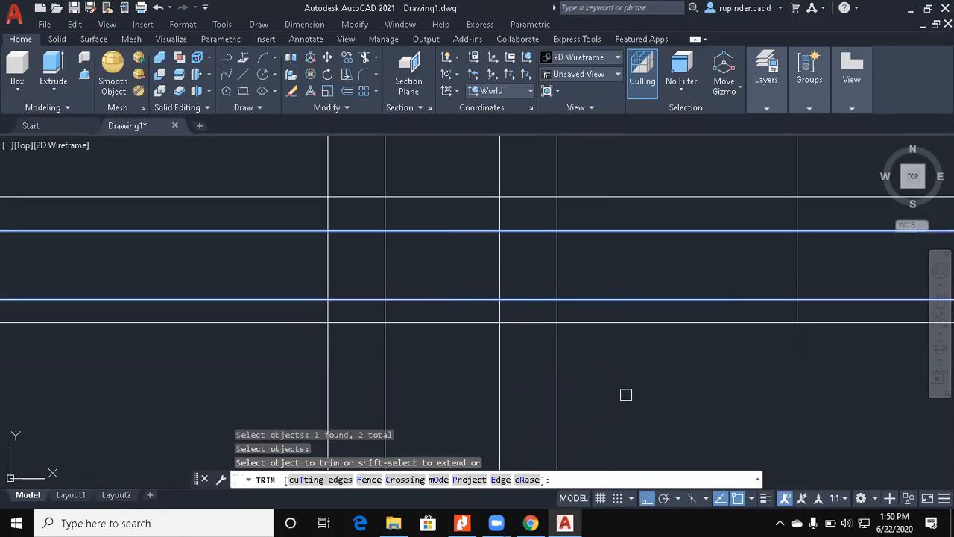
click(626, 394)
click(323, 363)
click(576, 223)
click(542, 213)
click(354, 219)
click(301, 215)
middle_drag(332, 232, 351, 269)
key(Escape)
Step: Trim the upper offset line outside the two outer verticals to close the bolt-head recess rectangle
key(Return)
click(615, 312)
click(553, 302)
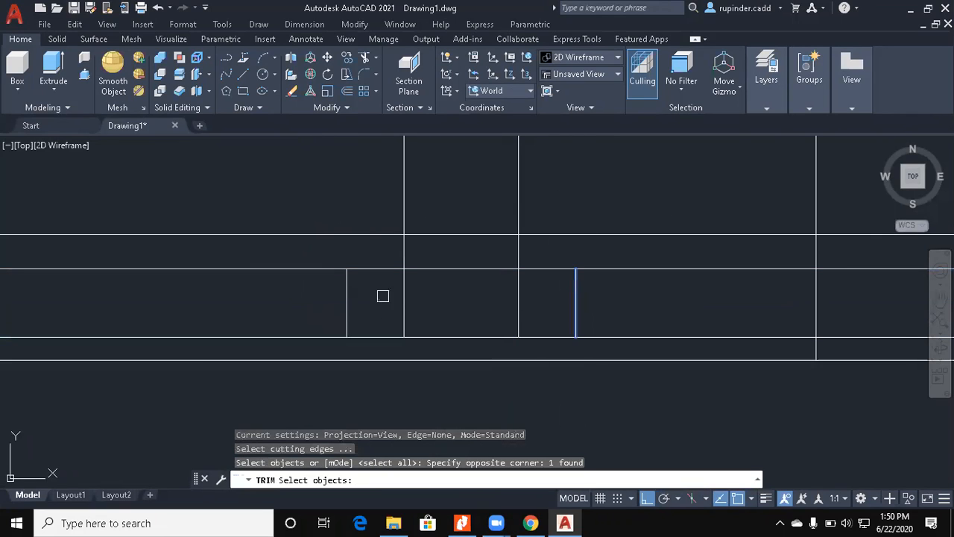
click(323, 299)
key(Return)
click(316, 296)
click(297, 255)
click(644, 286)
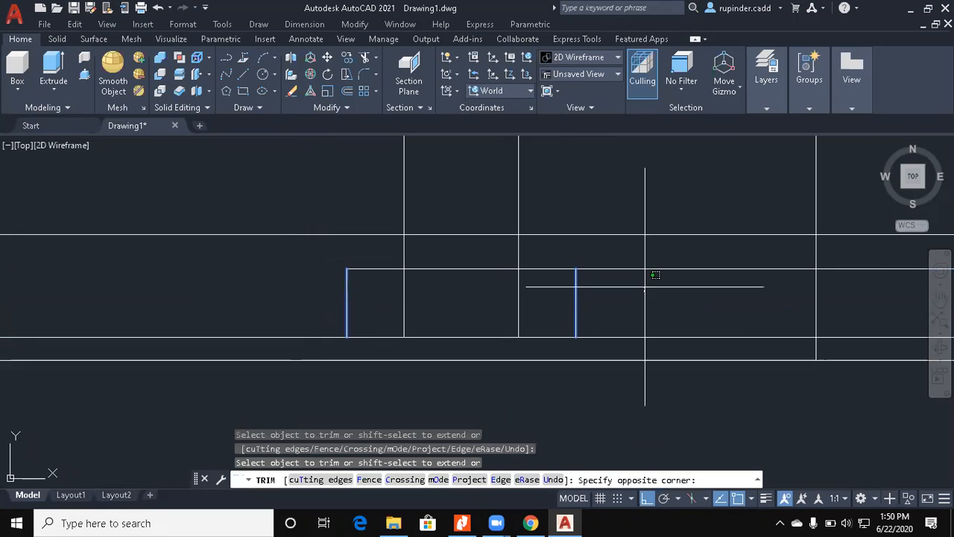
click(621, 254)
scroll(620, 252, down, 2)
mouse_move(620, 251)
middle_down()
mouse_move(574, 305)
mouse_move(511, 328)
mouse_move(503, 316)
middle_up()
key(Escape)
key(Escape)
key(Escape)
key(Escape)
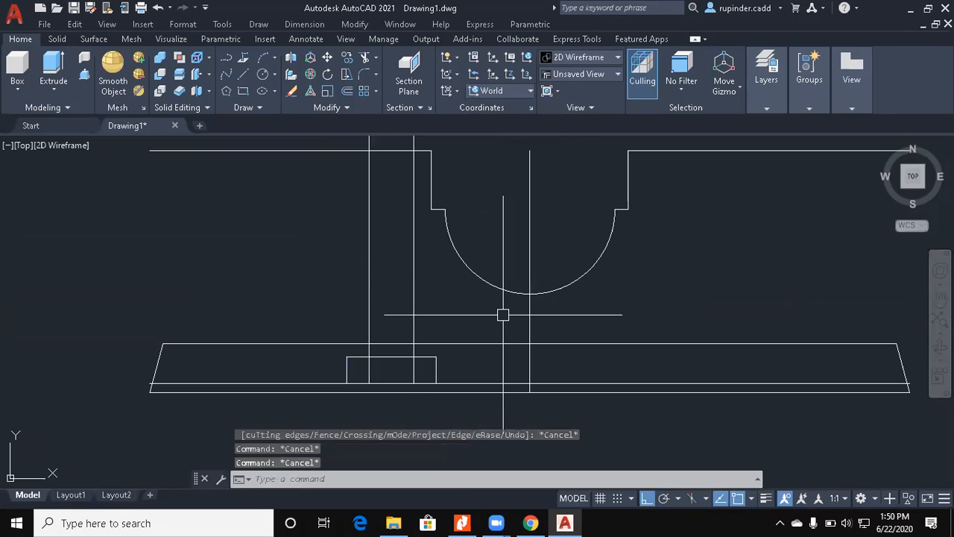
Step: Trim the two bolt-hole projection lines above the front view's top edge
text(tr)
key(Return)
scroll(458, 303, down, 2)
mouse_move(458, 303)
middle_down()
mouse_move(490, 202)
mouse_move(489, 243)
mouse_move(445, 316)
middle_up()
scroll(445, 316, up, 2)
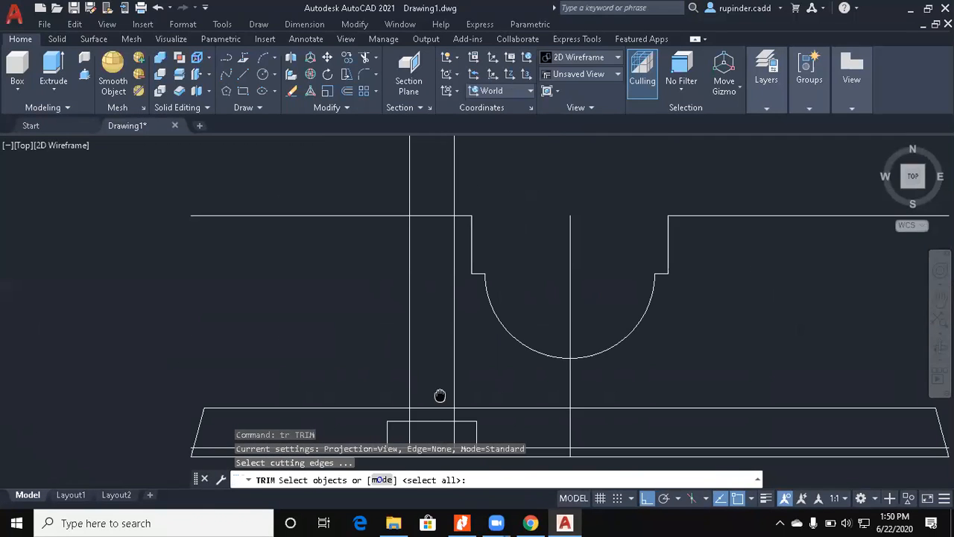
click(458, 223)
key(Return)
click(500, 190)
click(364, 172)
middle_drag(428, 253, 420, 187)
key(Return)
key(Escape)
key(Escape)
key(Escape)
scroll(478, 335, down, 3)
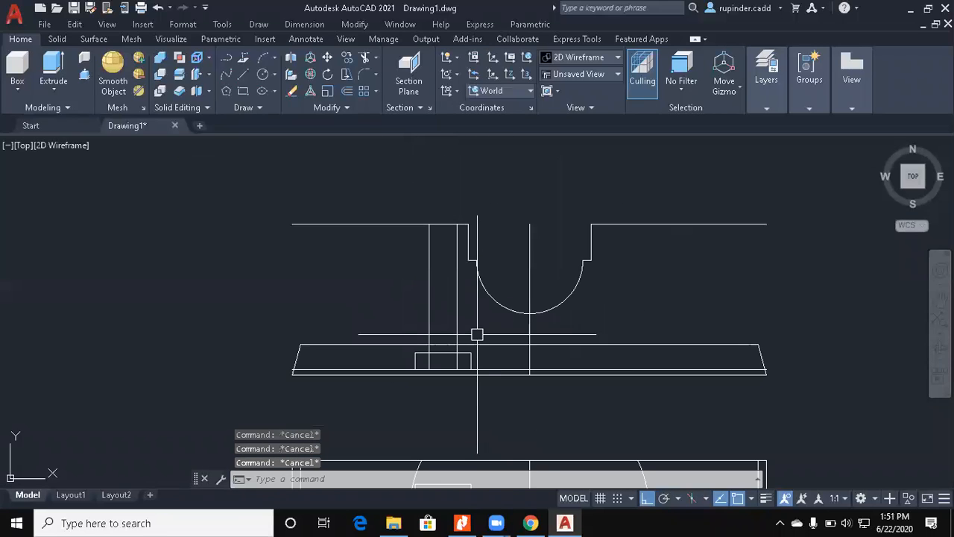
Step: Project the outermost points of the top view's two arcs up to the front view with vertical construction lines
middle_drag(612, 322, 570, 277)
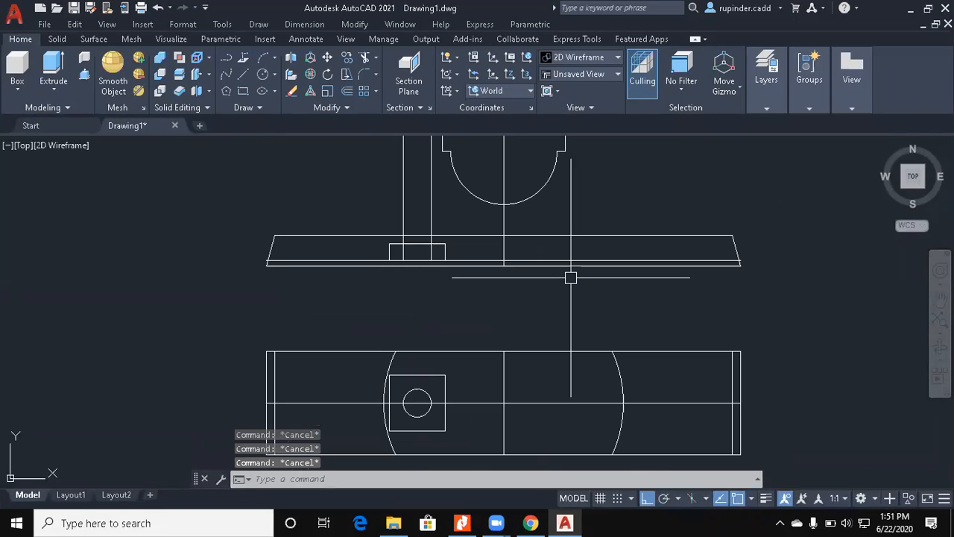
text(xl)
key(Return)
text(v)
key(Return)
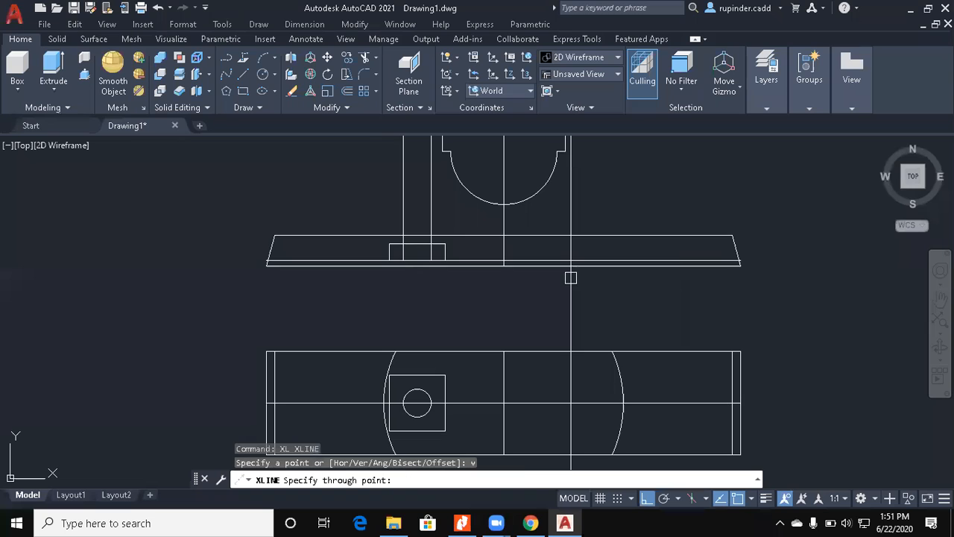
scroll(380, 408, up, 2)
click(386, 399)
middle_drag(761, 426, 615, 414)
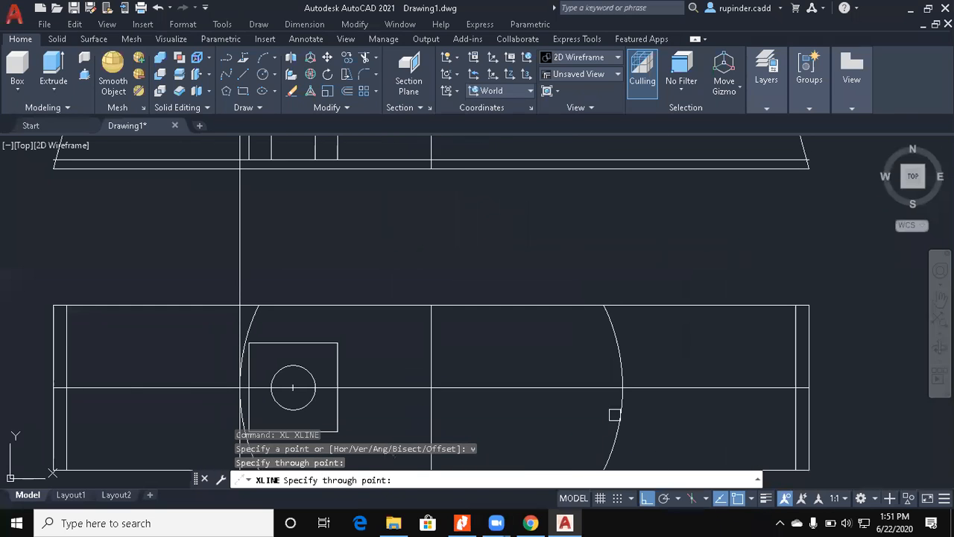
click(622, 389)
scroll(662, 277, down, 2)
middle_drag(662, 277, 674, 410)
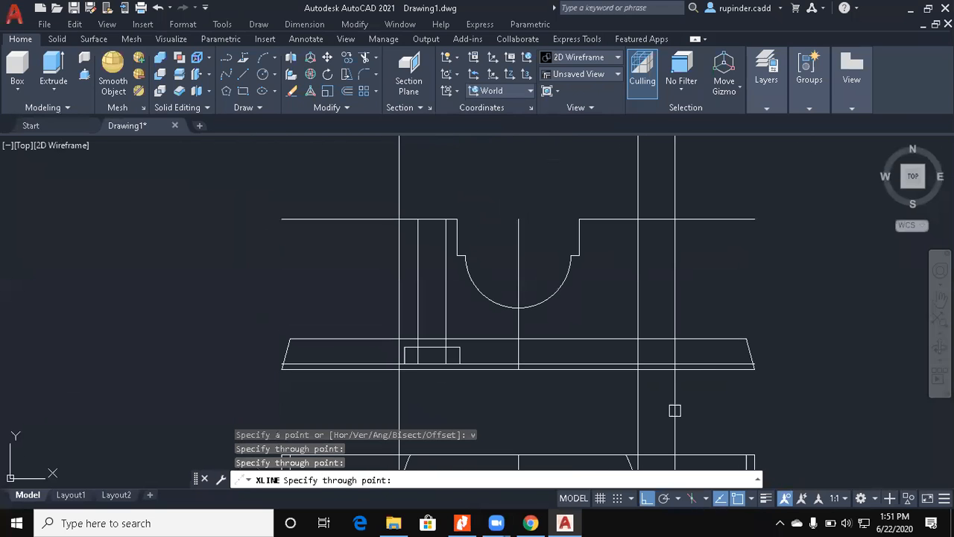
middle_drag(738, 308, 737, 301)
key(Escape)
key(Escape)
Step: Trim the front view's top edge lines on both sides outside the two new vertical construction lines
text(tr)
key(Return)
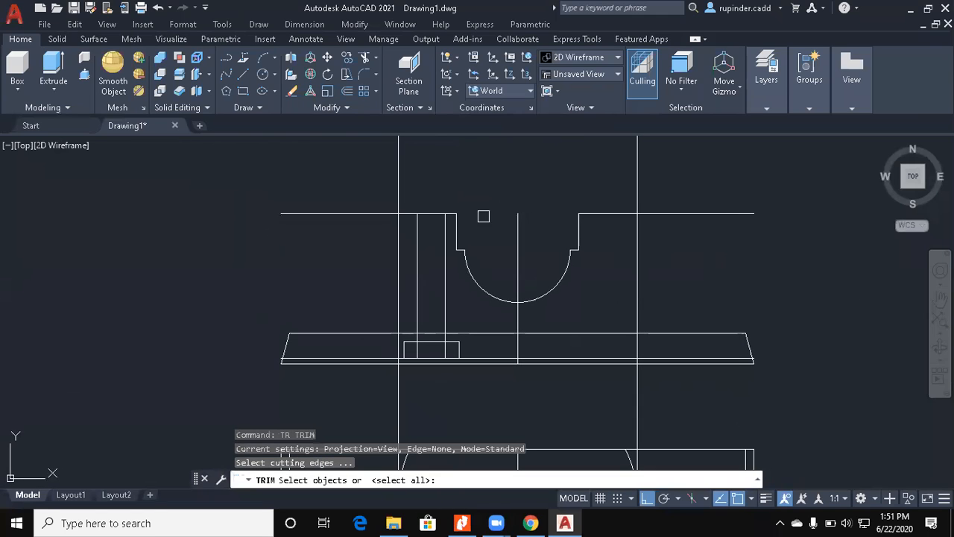
click(401, 275)
middle_drag(537, 311, 536, 204)
click(639, 200)
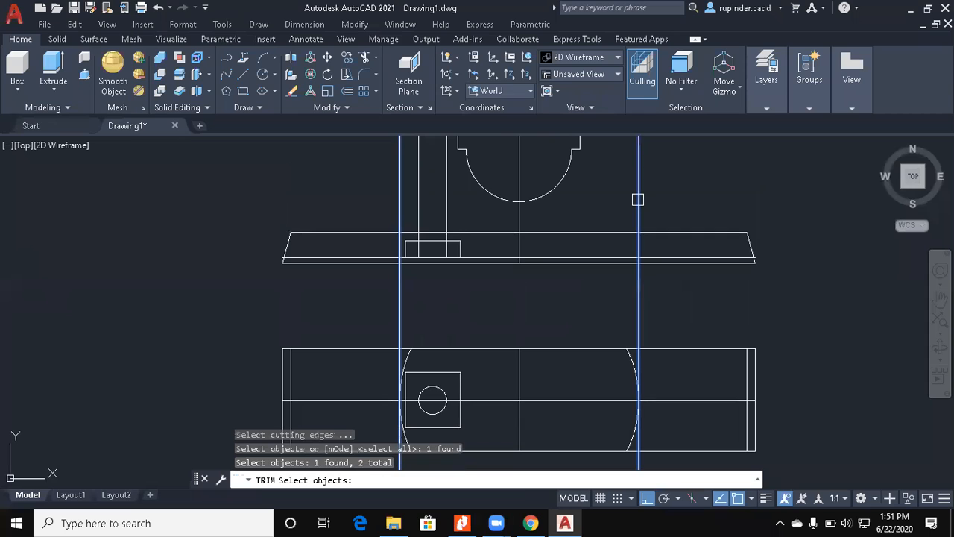
middle_drag(608, 259, 597, 432)
key(Return)
drag(709, 311, 659, 247)
drag(340, 310, 305, 234)
key(Escape)
Step: Trim the two construction lines above the body's top edges and below the base flange's top line
key(Return)
click(598, 281)
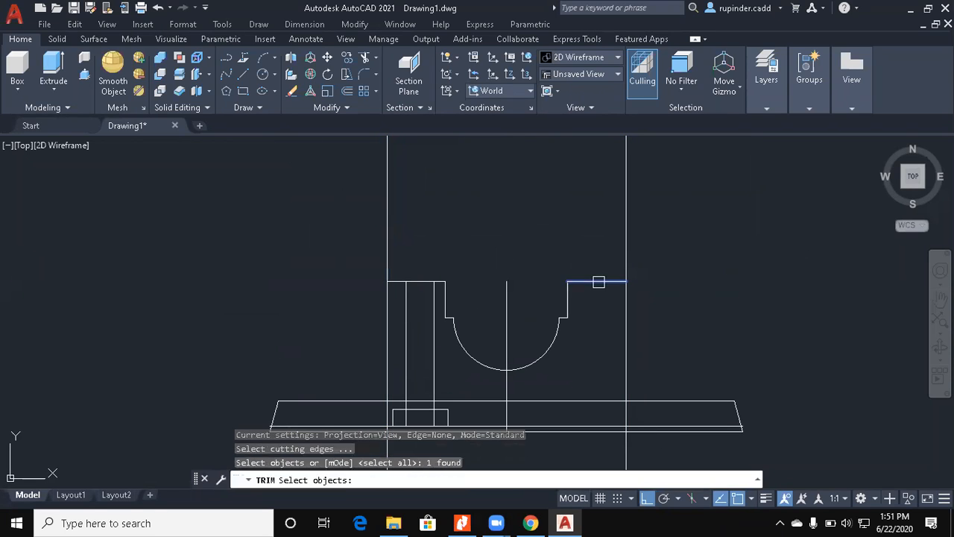
click(416, 281)
middle_drag(420, 309, 406, 215)
click(460, 307)
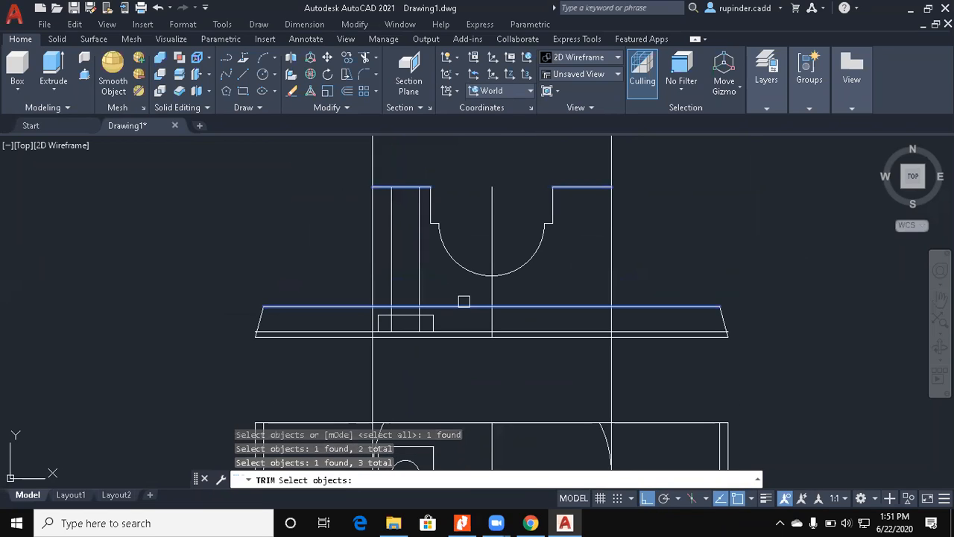
key(Return)
click(663, 368)
click(366, 365)
middle_drag(678, 226, 647, 294)
click(662, 216)
click(298, 204)
middle_drag(352, 223, 365, 192)
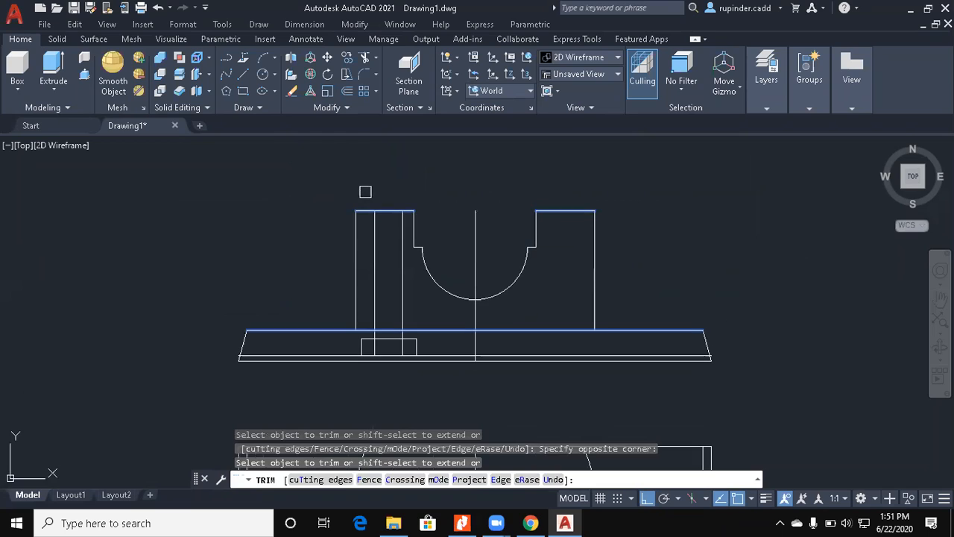
key(Escape)
key(Escape)
key(Escape)
Step: Trim the base flange's top line between the body's two vertical sides
text(t)
key(Return)
click(357, 286)
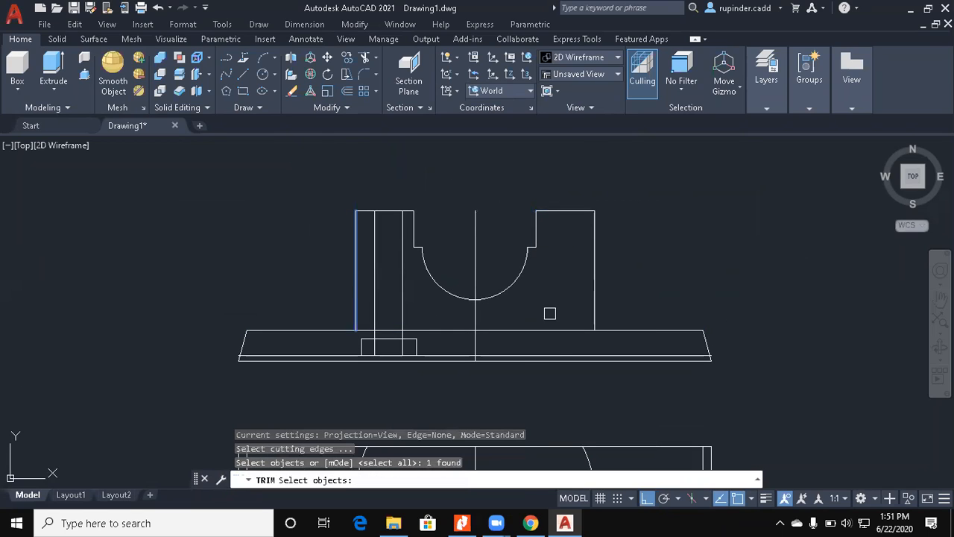
click(589, 287)
key(Return)
key(Escape)
key(Escape)
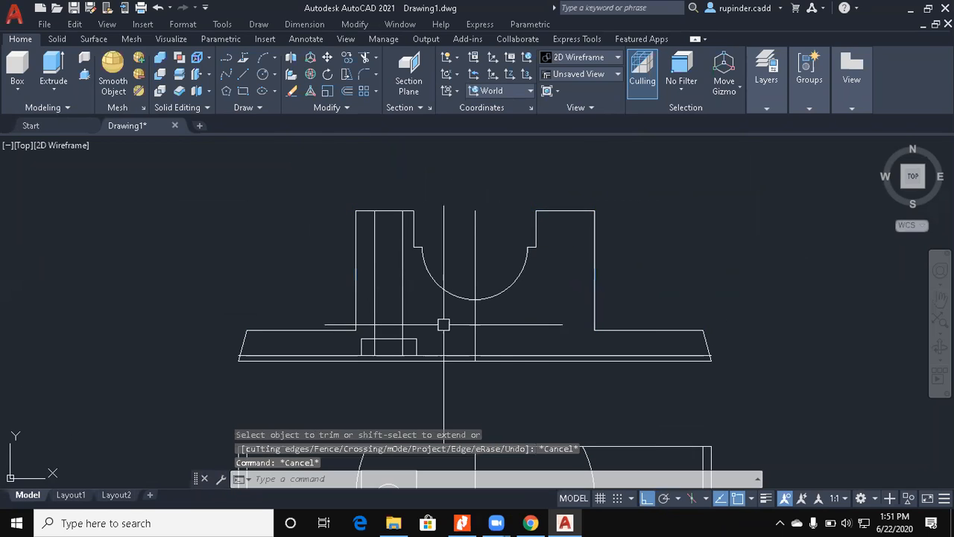
Step: Trim the two bolt-hole lines inside the bolt-head recess rectangle
middle_drag(440, 323, 469, 277)
scroll(451, 278, up, 2)
key(Escape)
key(Escape)
text(tr)
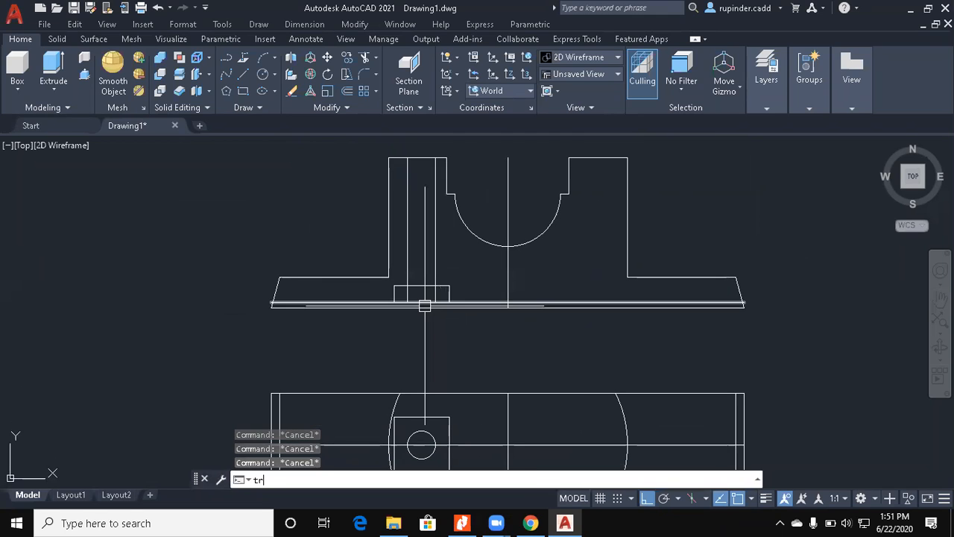
key(Return)
key(Return)
scroll(460, 287, up, 3)
click(460, 273)
click(457, 271)
click(381, 271)
key(Escape)
scroll(489, 336, down, 2)
middle_drag(489, 337, 469, 342)
key(Escape)
Step: Draw a vertical helper line upward from the front view's lower-left base corner
text(l)
key(Return)
click(186, 313)
click(199, 270)
key(Escape)
key(Escape)
key(Escape)
Step: Offset the vertical helper line 8 units inward
text(o)
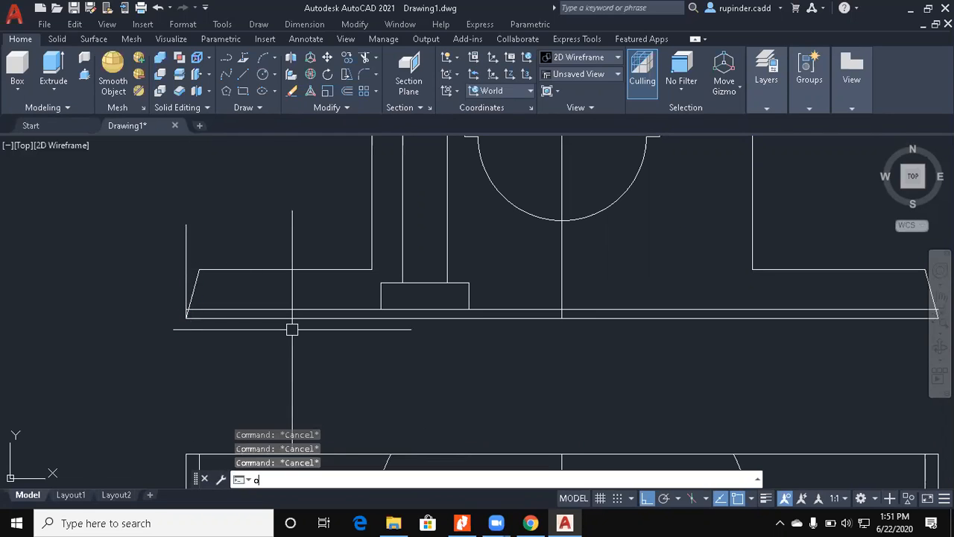
key(Return)
text(8)
key(Return)
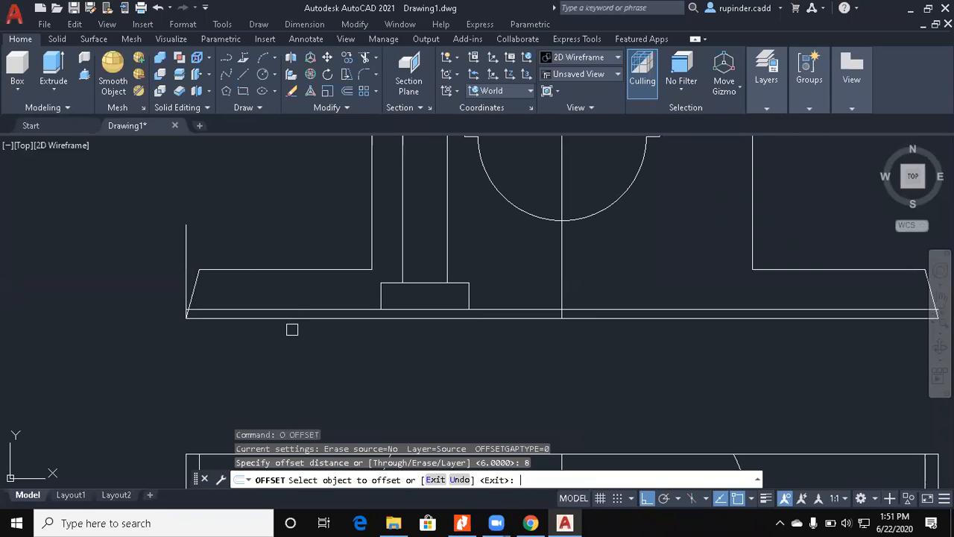
click(190, 238)
click(247, 247)
key(Escape)
Step: Offset the front view's vertical centre line 4 units to the left
key(Return)
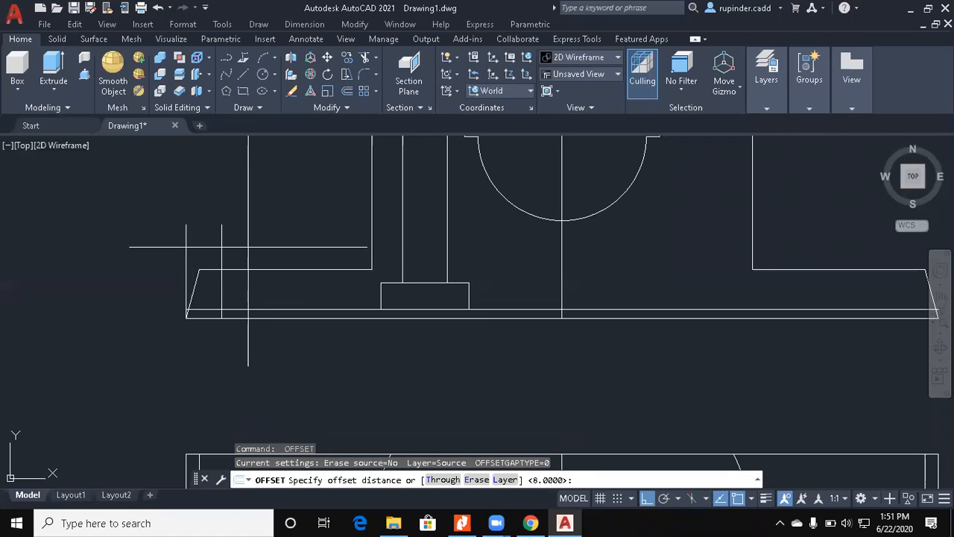
text(4)
key(Return)
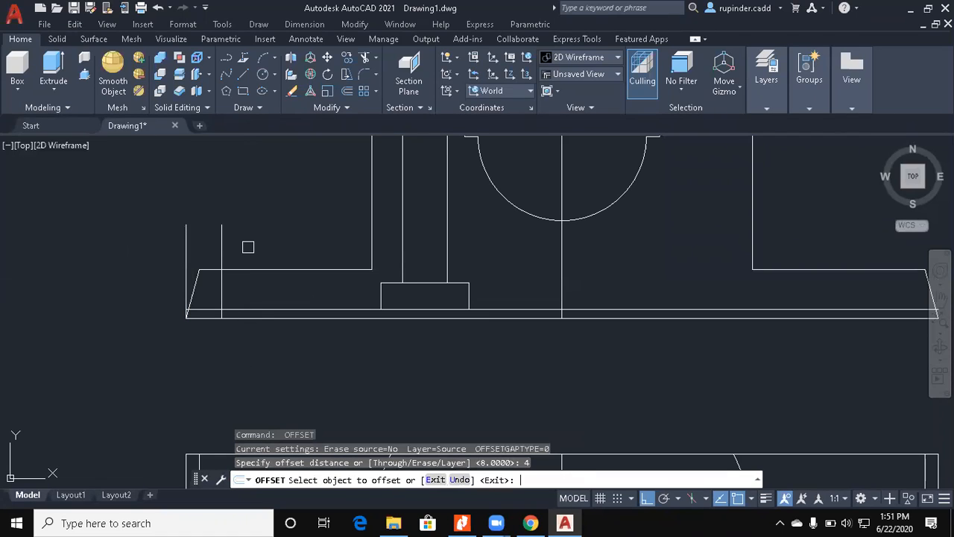
click(564, 274)
click(522, 270)
scroll(511, 296, up, 2)
Step: Trim the offset centre line above the line 2 units over the base
key(Escape)
text(tr)
key(Return)
click(557, 328)
key(Return)
click(586, 292)
Step: Trim the line above the base to the right of the short vertical beside the centre line
key(Return)
key(Return)
scroll(588, 333, up, 3)
click(562, 271)
click(621, 385)
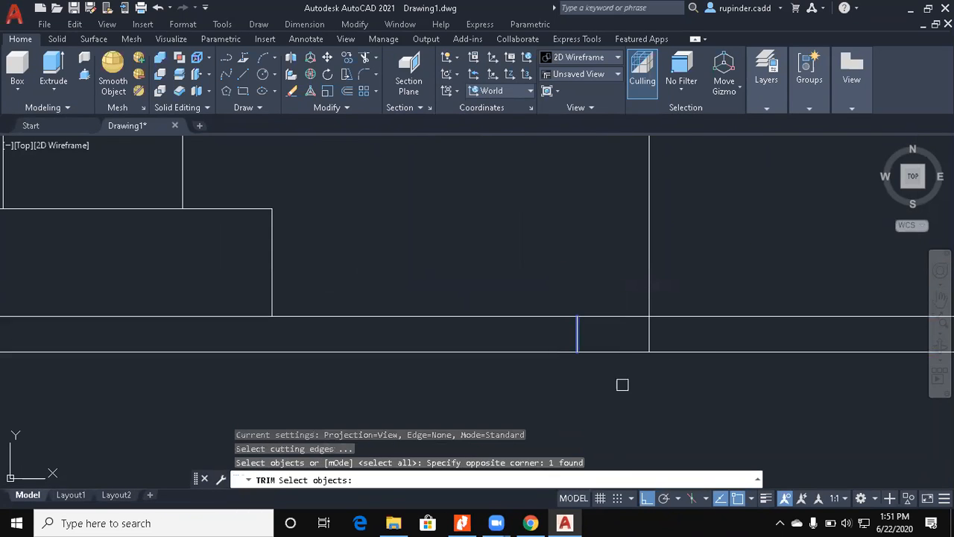
key(Return)
click(633, 301)
click(614, 324)
scroll(250, 316, up, 2)
key(Return)
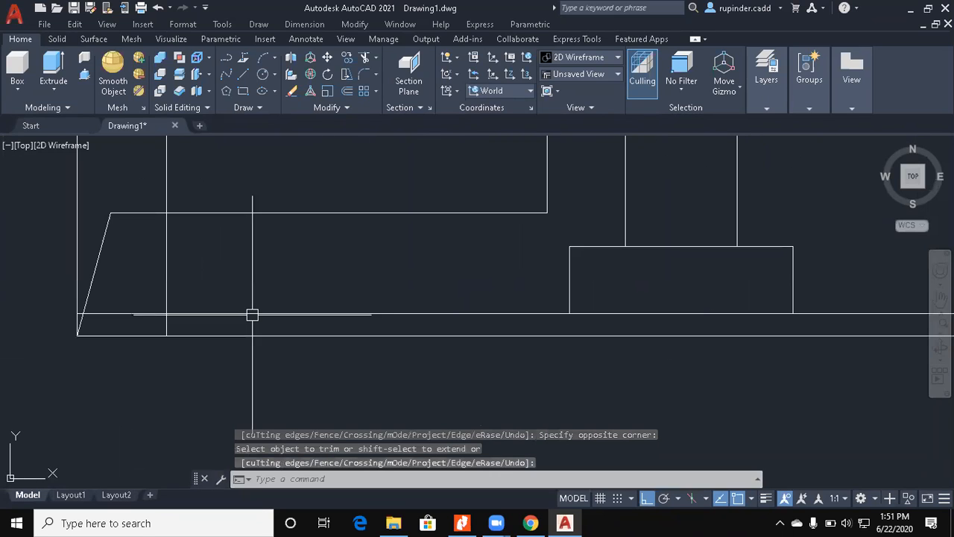
Step: Trim the inner offset of the helper line above the line 2 units over the base
key(Return)
click(233, 314)
click(167, 289)
key(Escape)
key(Return)
click(193, 310)
key(Return)
click(167, 285)
key(Escape)
Step: Trim the line above the base between the left outer edge and the short vertical
key(Return)
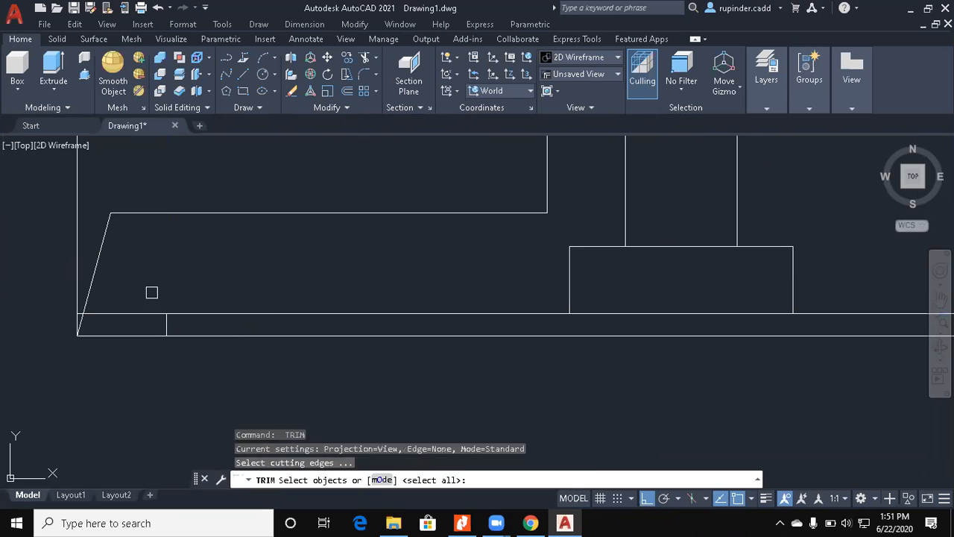
click(149, 290)
click(187, 338)
key(Return)
click(121, 312)
key(Escape)
Step: Erase the vertical helper line at the base's left outer edge in the front view
click(93, 205)
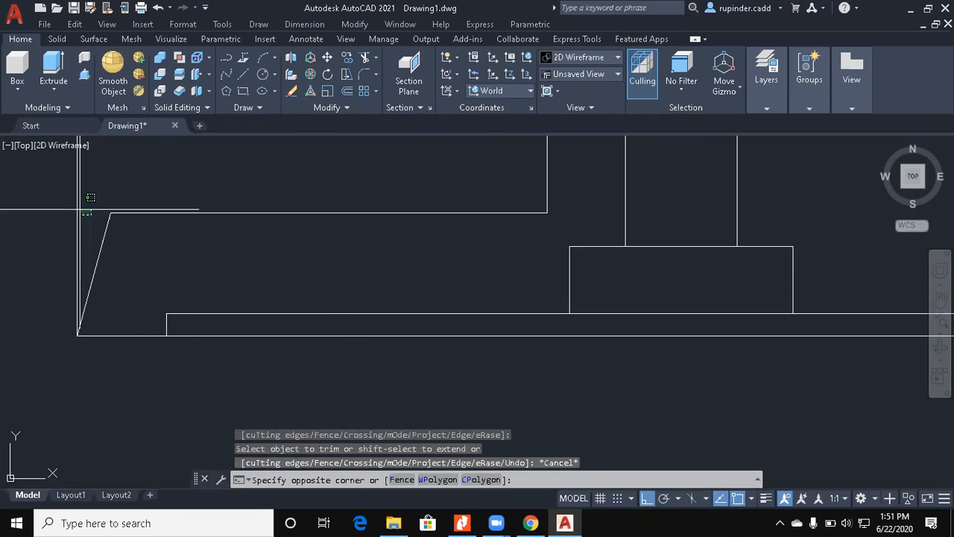
click(67, 205)
text(e)
key(Return)
scroll(112, 227, down, 4)
middle_drag(322, 321, 318, 343)
key(Escape)
key(Escape)
key(Escape)
text(f)
key(Return)
key(Escape)
Step: Draw a radius 1 circle tangent to the left vertical and upper line of the shallow recess under the base
text(c)
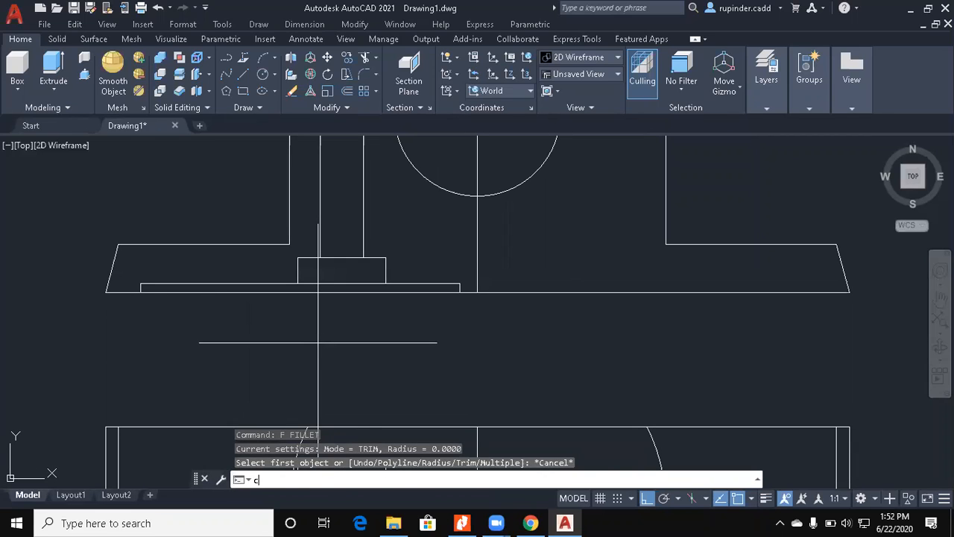
key(Return)
text(t)
key(Return)
scroll(187, 268, up, 3)
click(214, 261)
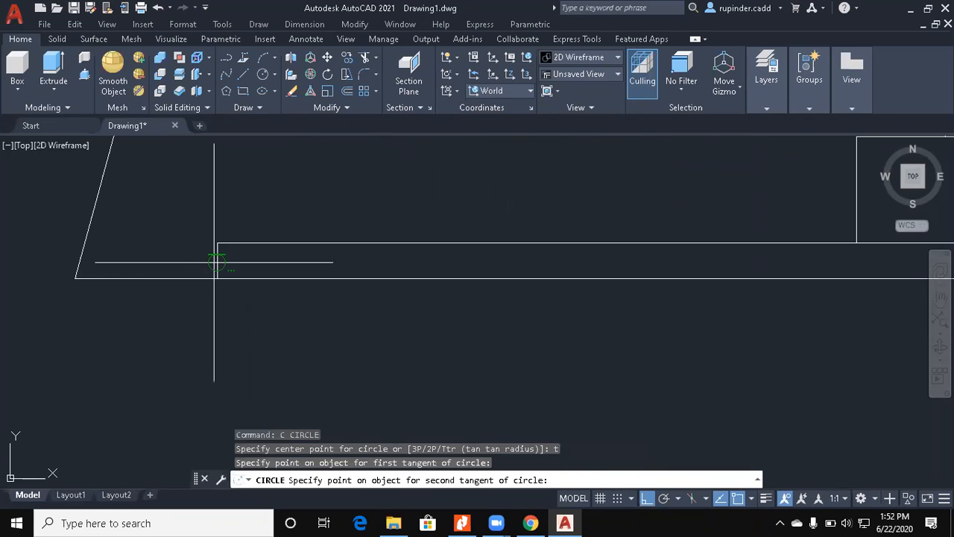
click(255, 235)
text(1)
key(Return)
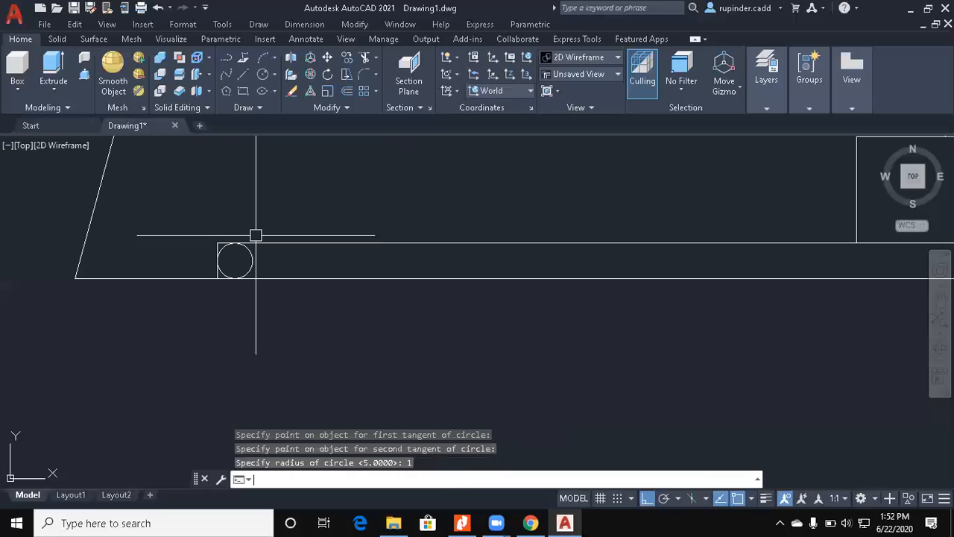
Step: Trim the circle and the square corner lines so that only a rounded upper-left corner remains on the base recess
key(Escape)
key(Escape)
text(tr)
key(Return)
click(256, 260)
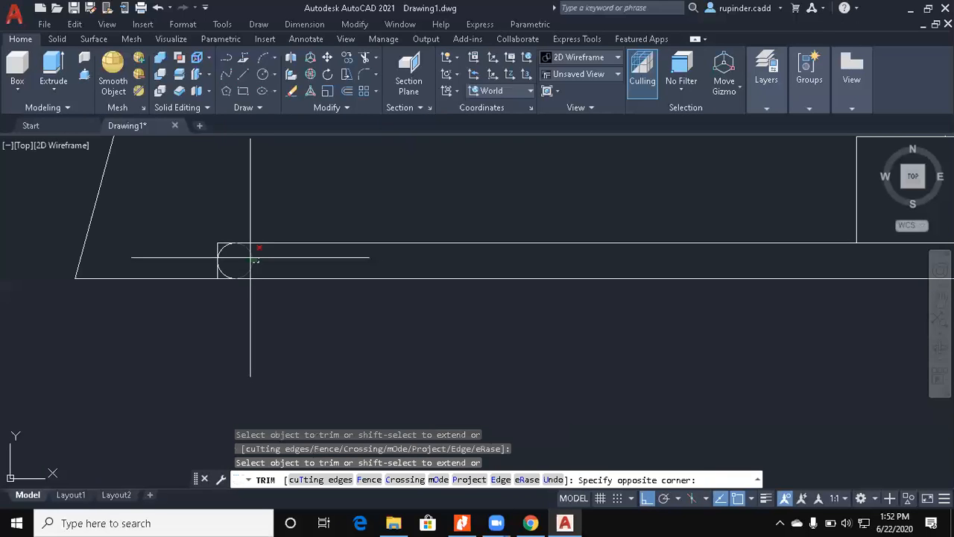
click(236, 258)
scroll(236, 260, up, 3)
click(209, 293)
click(199, 226)
click(204, 215)
Step: Fillet the upper-right corner of the base recess with radius 1
scroll(206, 209, down, 3)
middle_drag(600, 253, 228, 311)
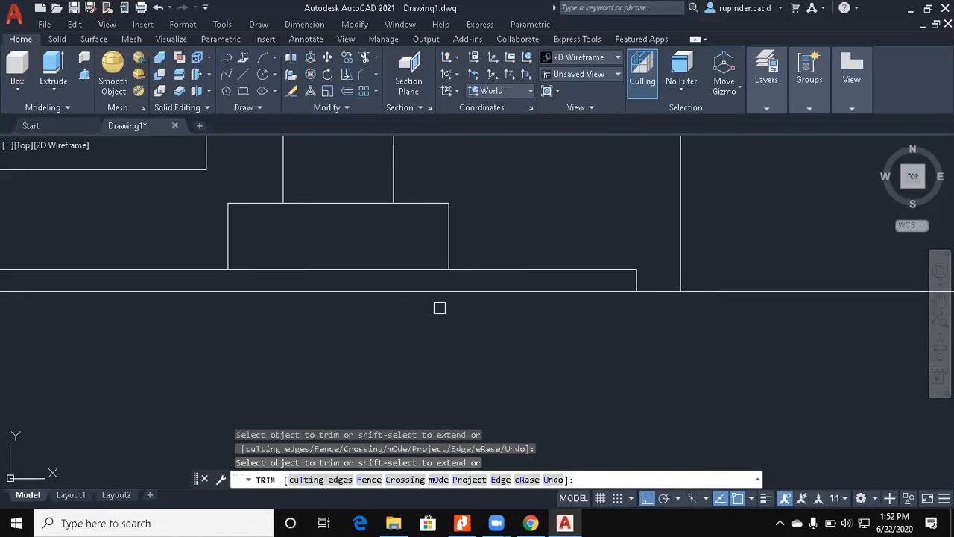
middle_drag(489, 307, 363, 305)
key(Escape)
key(Escape)
text(f)
key(Return)
text(r)
key(Return)
text(1)
key(Return)
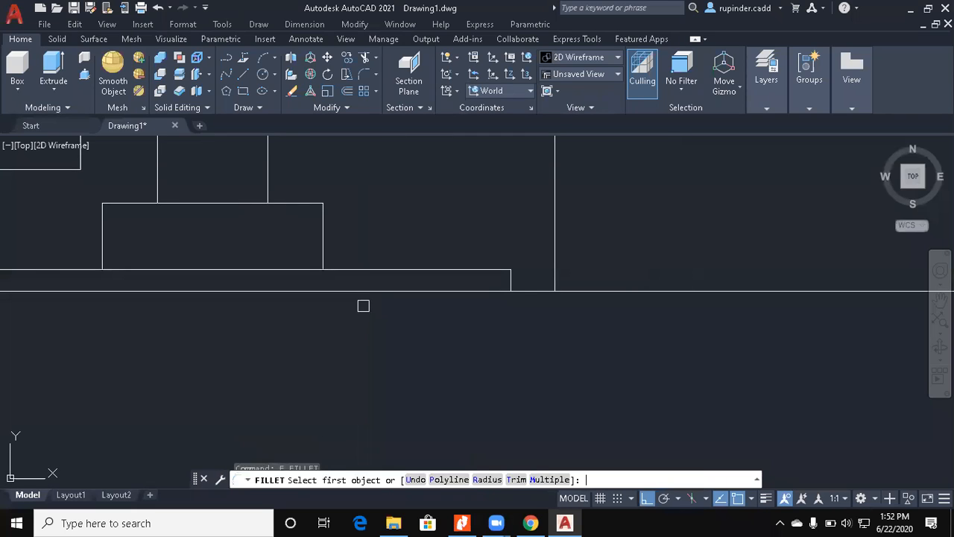
click(477, 260)
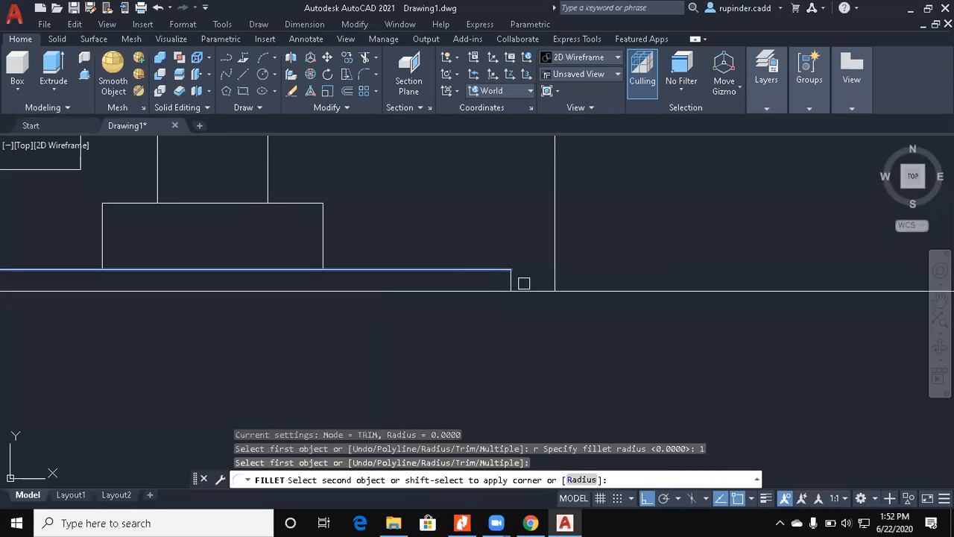
click(513, 281)
key(Escape)
key(Escape)
Step: Consult the PDF drawing and offset the top view's horizontal centre line 11 units to both sides in AutoCAD
scroll(488, 305, down, 5)
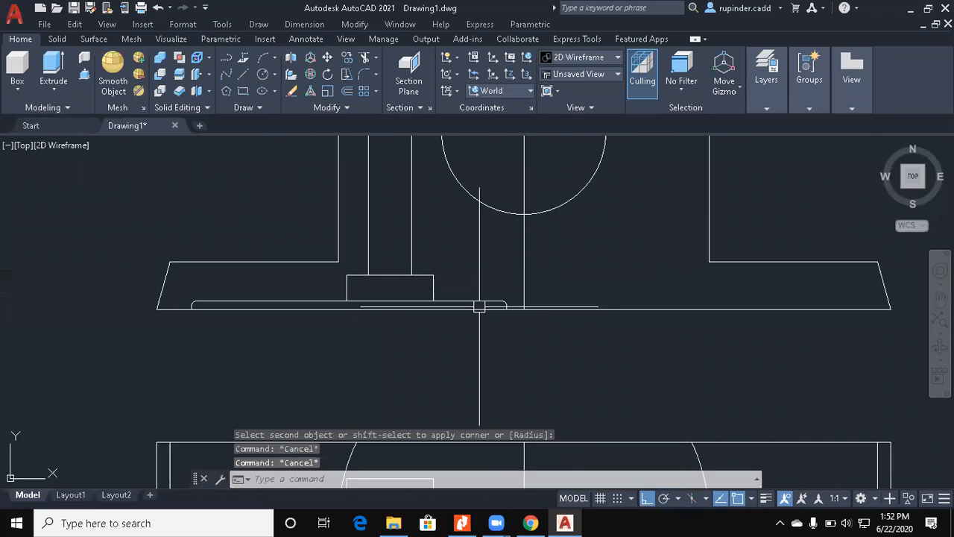
mouse_move(492, 315)
middle_down()
mouse_move(524, 354)
mouse_move(497, 336)
mouse_move(498, 313)
middle_up()
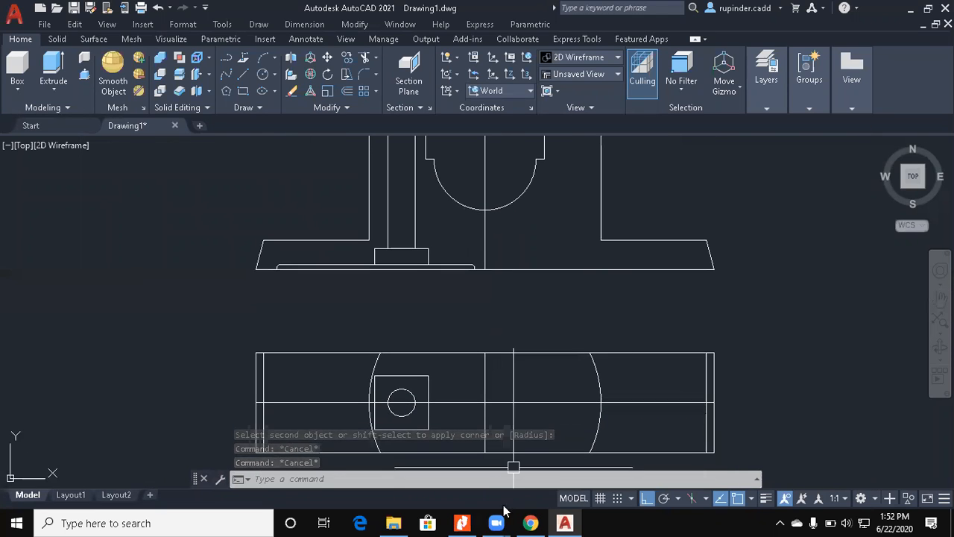
click(461, 522)
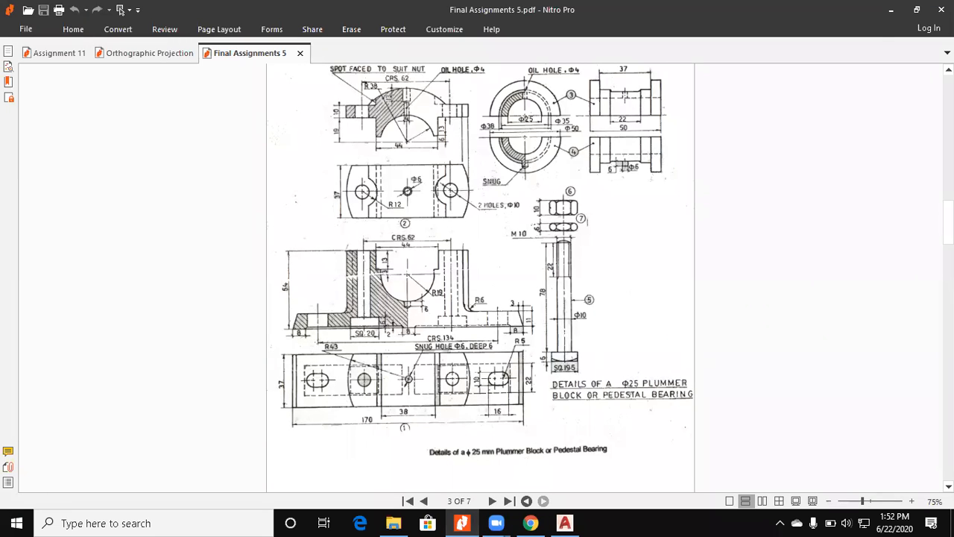
click(884, 15)
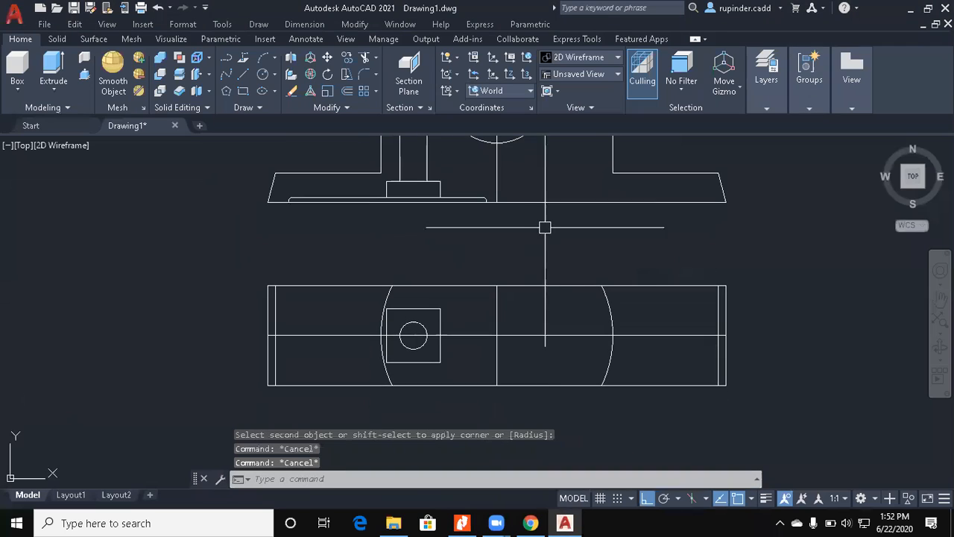
key(Escape)
text(o)
key(Return)
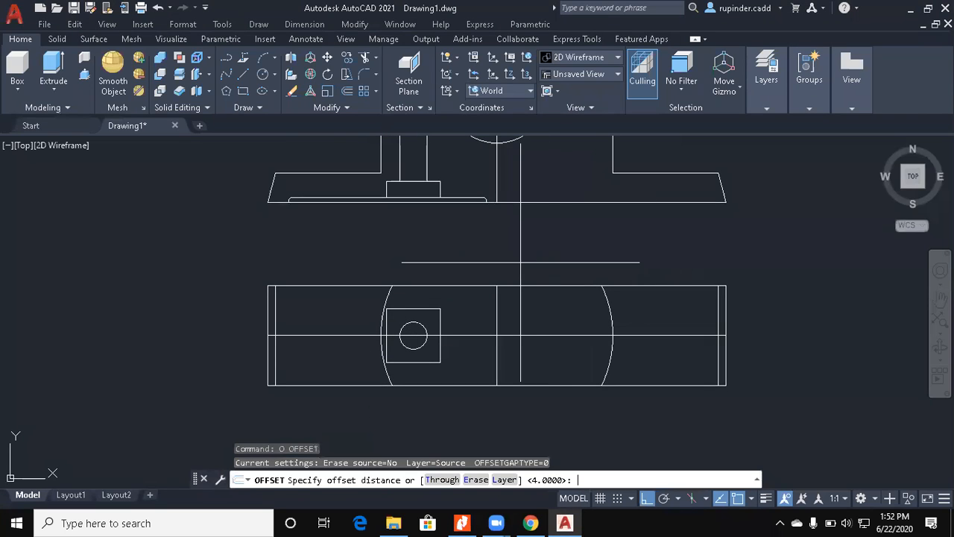
text(11)
key(Return)
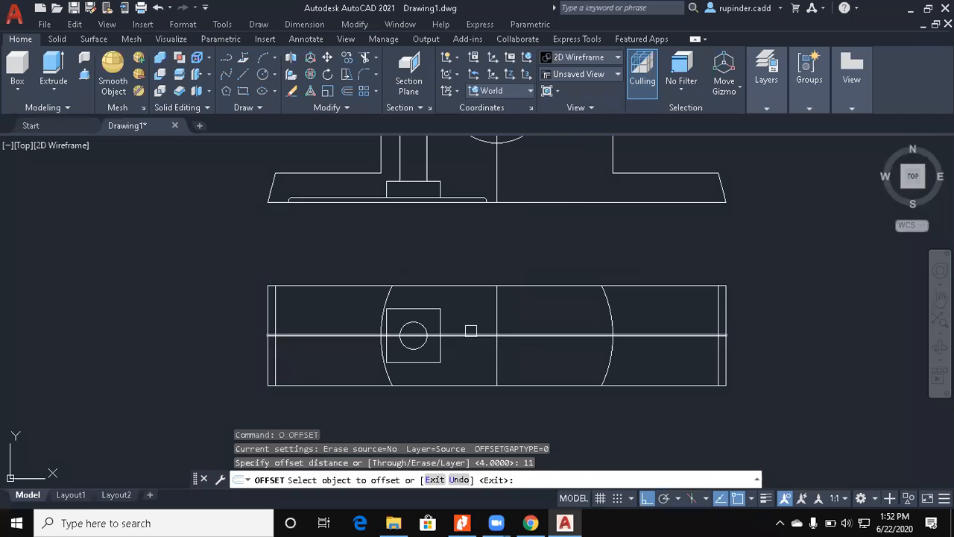
click(469, 334)
click(473, 287)
click(467, 335)
click(465, 362)
key(Escape)
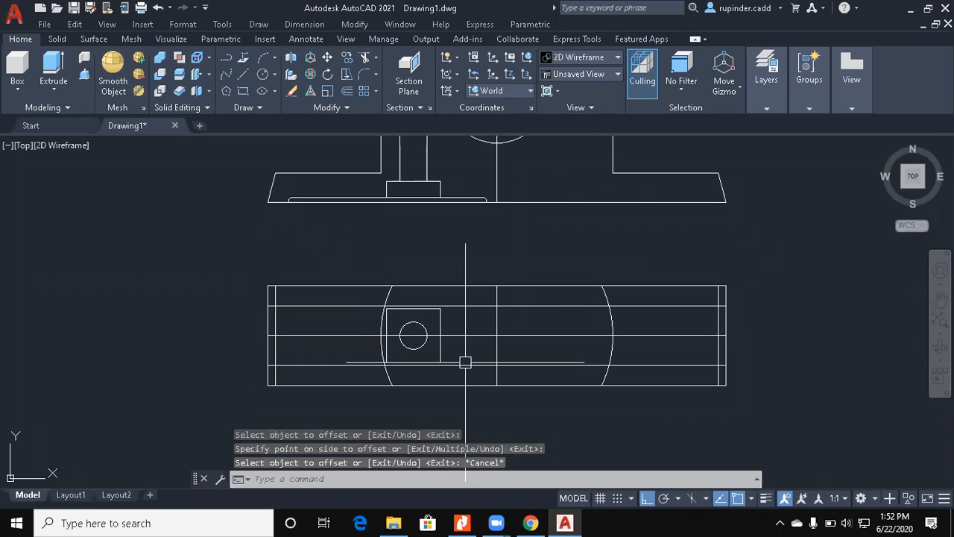
key(Return)
text(xl)
key(Return)
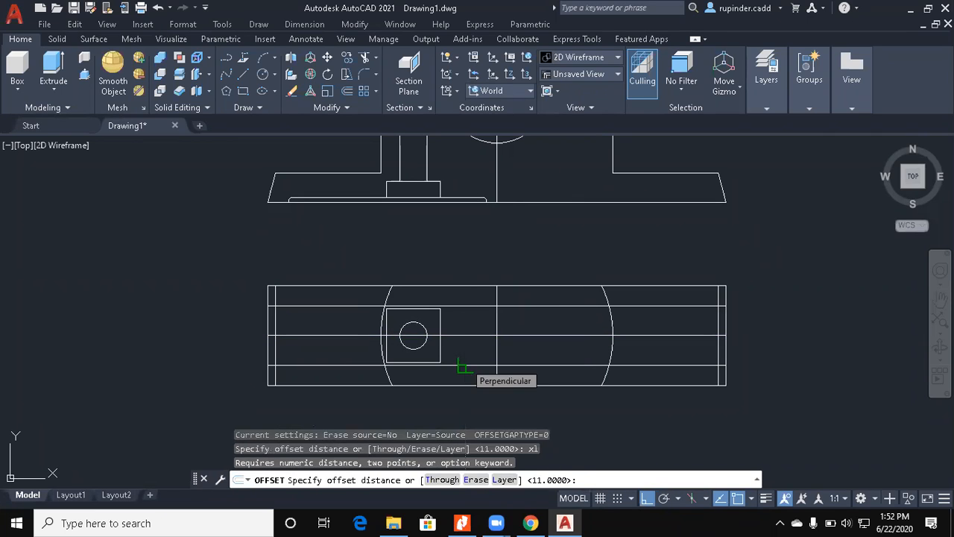
key(Escape)
Step: Draw vertical construction lines through both ends of the front view's base recess, crossing the top view
text(xl)
key(Return)
text(v)
key(Return)
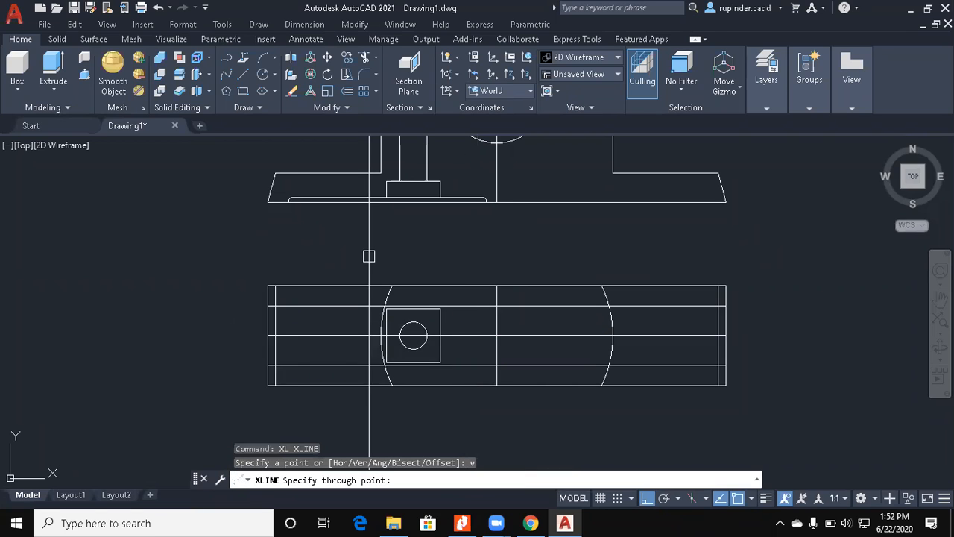
scroll(293, 221, up, 5)
click(267, 155)
scroll(339, 258, down, 5)
middle_drag(642, 266, 603, 269)
scroll(502, 234, up, 5)
click(486, 207)
scroll(485, 216, down, 3)
mouse_move(521, 254)
middle_down()
mouse_move(566, 270)
mouse_move(580, 210)
middle_up()
key(Escape)
key(Escape)
key(Escape)
Step: Trim both vertical construction lines outside the two 11-unit offset lines in the top view
text(tr)
key(Return)
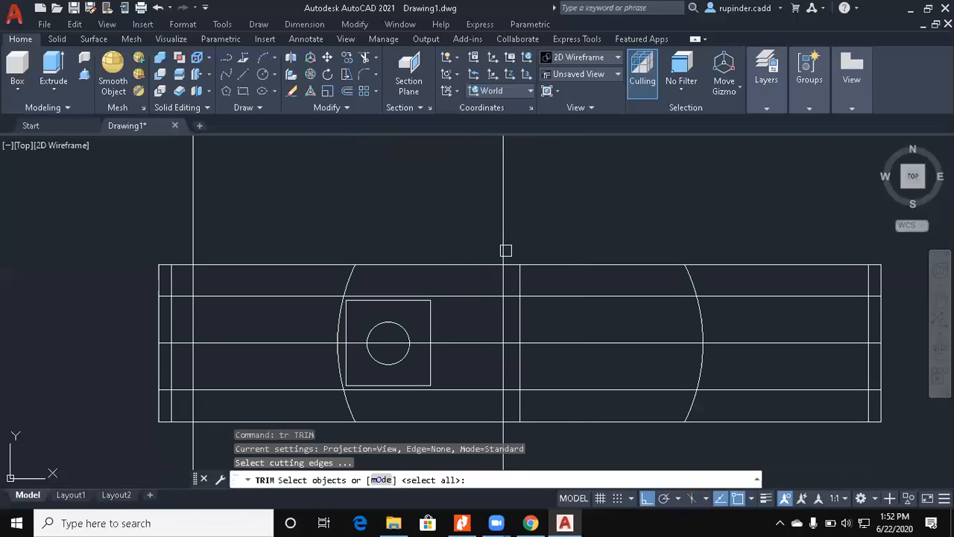
click(467, 297)
click(465, 389)
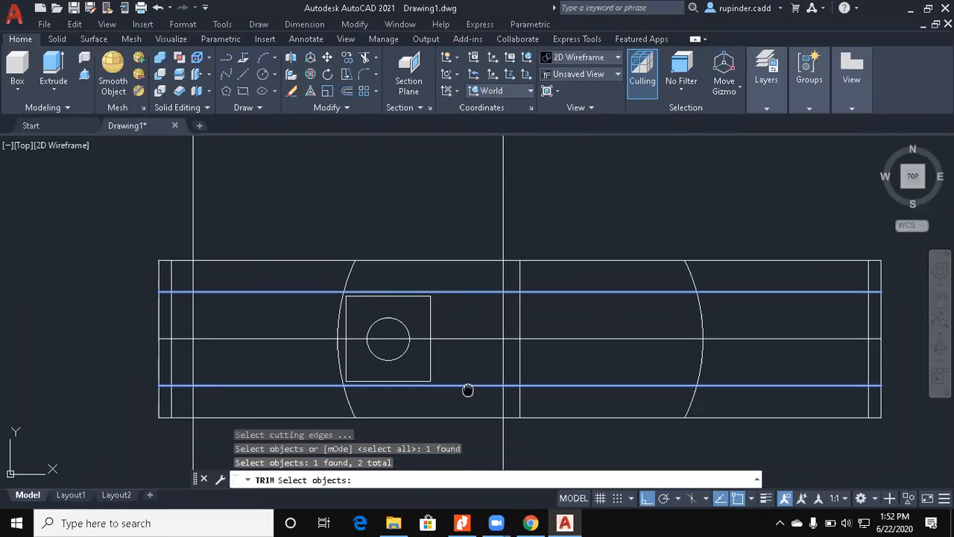
middle_drag(541, 466, 543, 339)
key(Return)
click(604, 389)
click(163, 354)
middle_drag(336, 224, 339, 318)
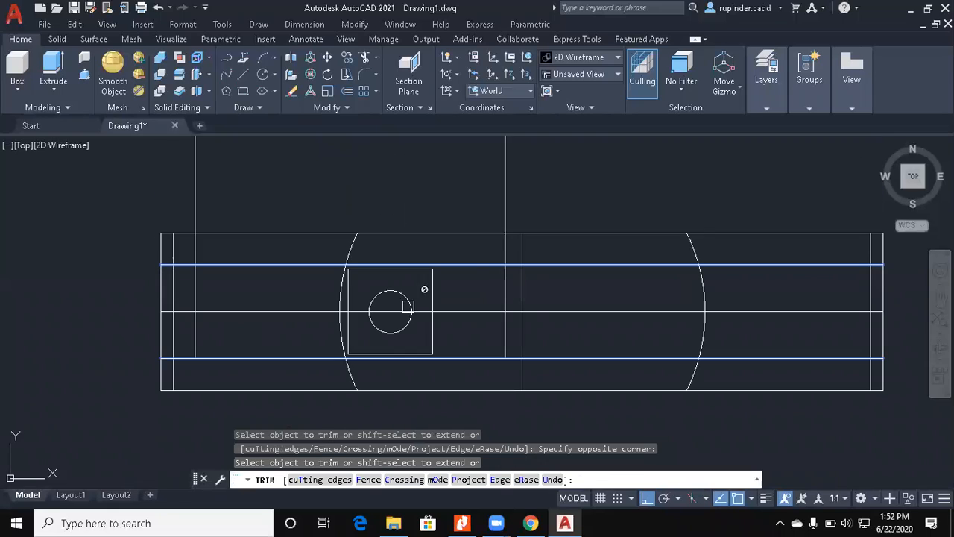
click(562, 196)
click(139, 164)
key(Return)
Step: Trim both 11-unit offset lines beyond the two recess verticals to leave the recess rectangle
key(Return)
click(173, 167)
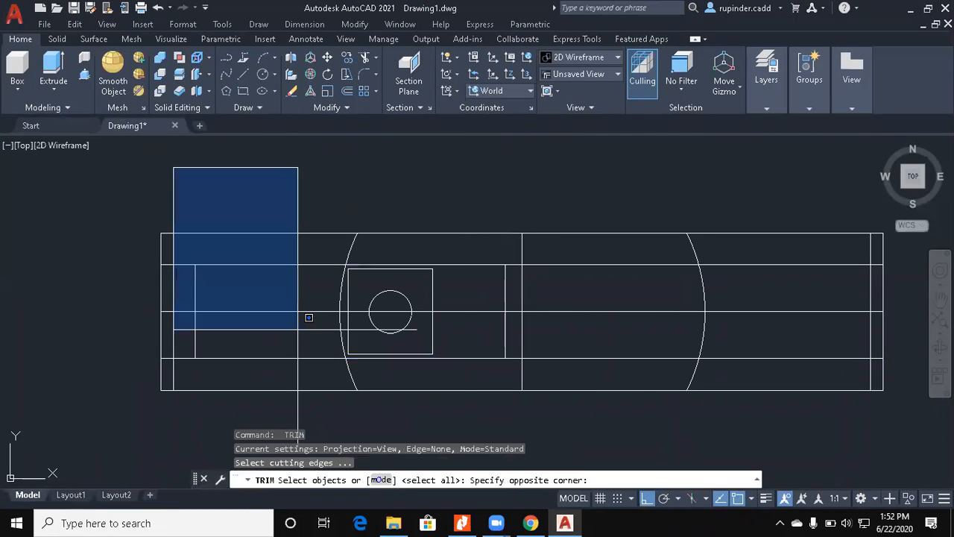
click(540, 372)
key(Return)
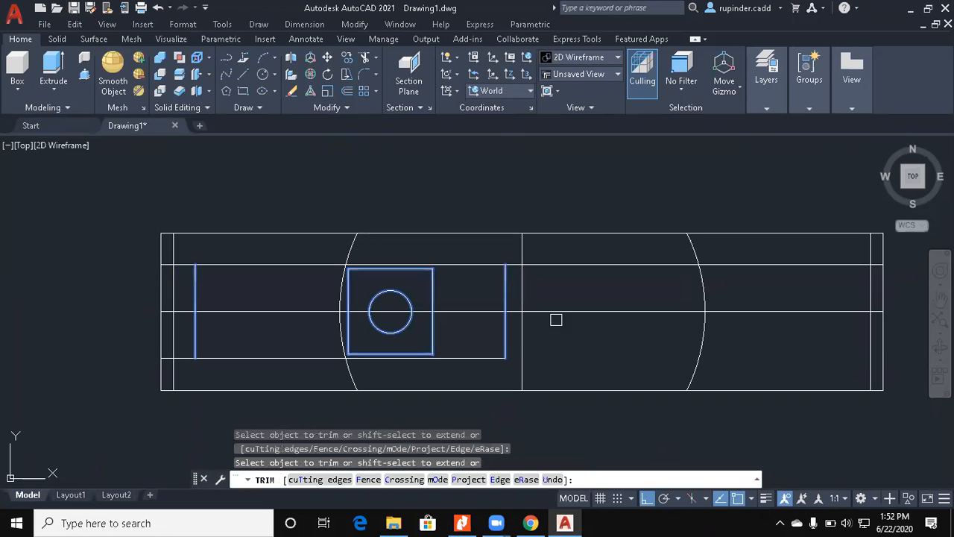
click(562, 261)
click(415, 277)
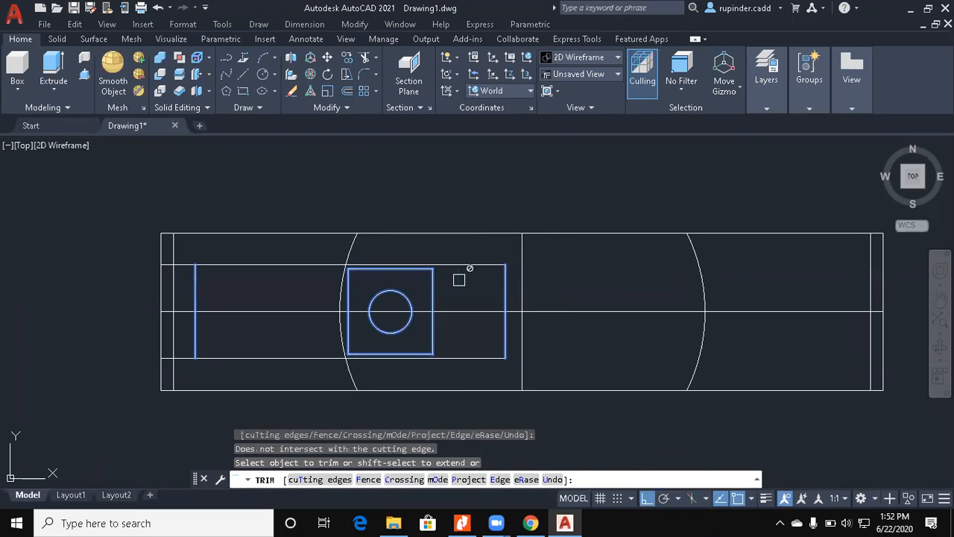
click(180, 264)
click(177, 360)
click(187, 356)
key(Escape)
key(Escape)
Step: Offset the top view's vertical centre line 134/2 to the left for the slot centre
scroll(405, 356, down, 3)
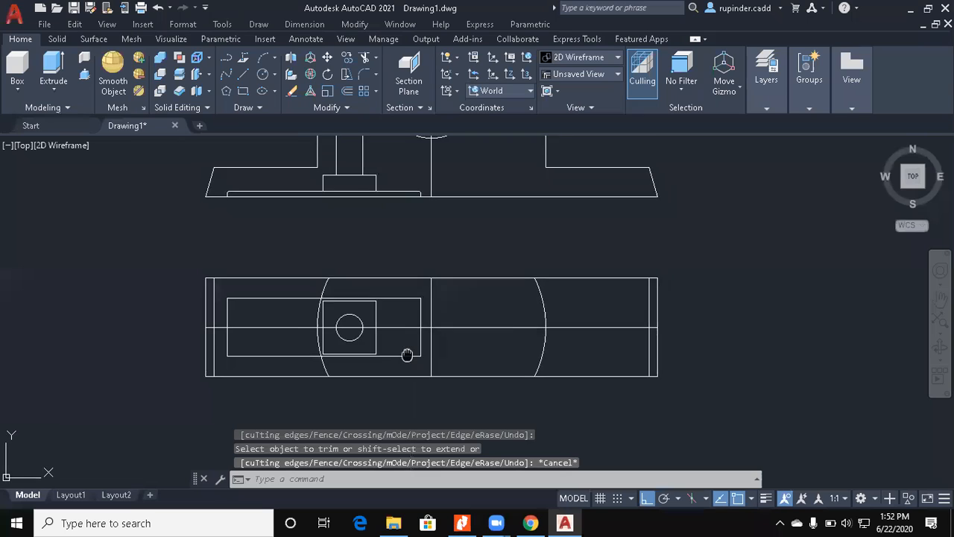
text(o)
key(Return)
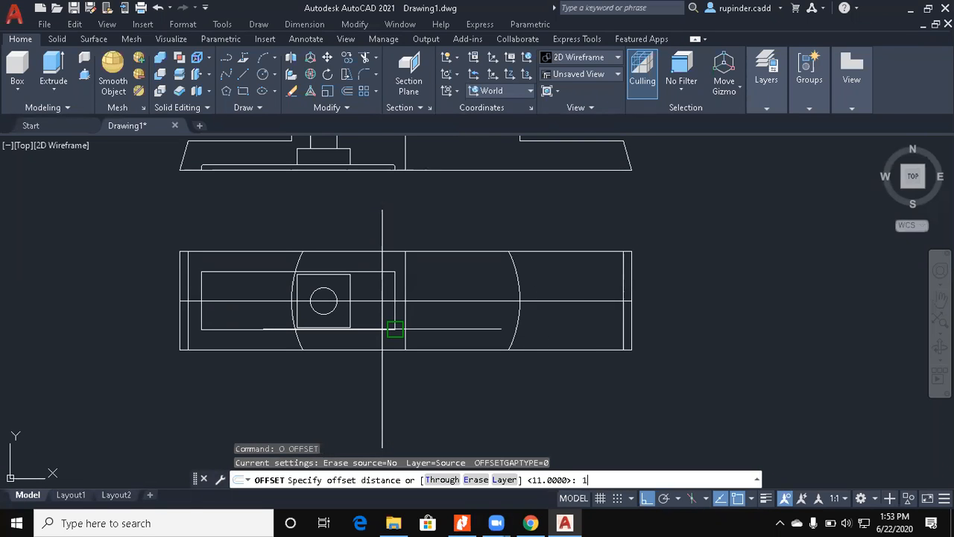
key(Return)
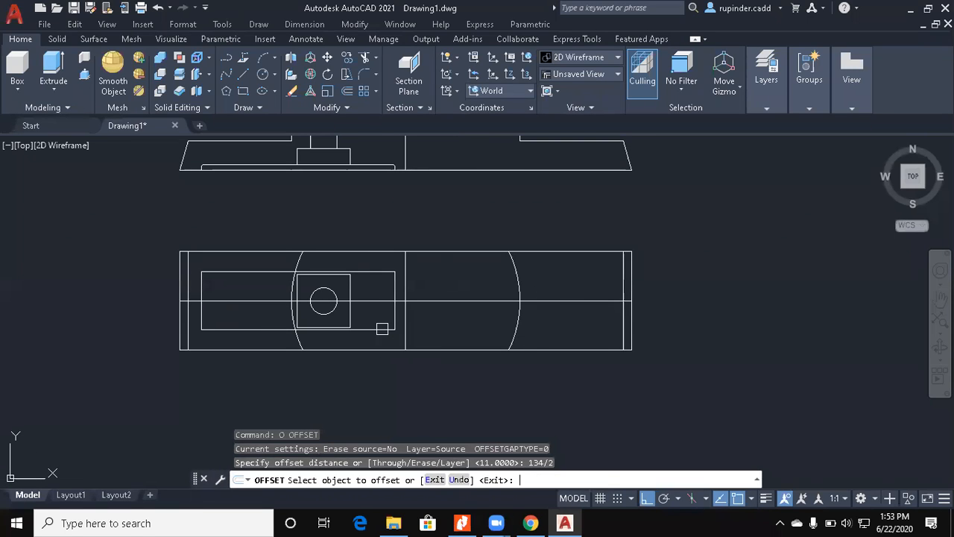
click(405, 260)
click(343, 268)
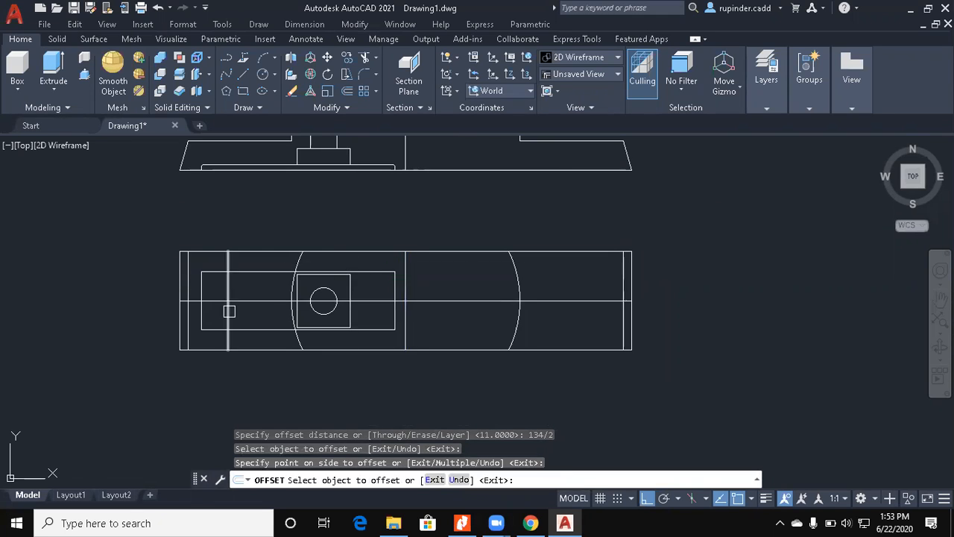
scroll(212, 275, up, 2)
key(Escape)
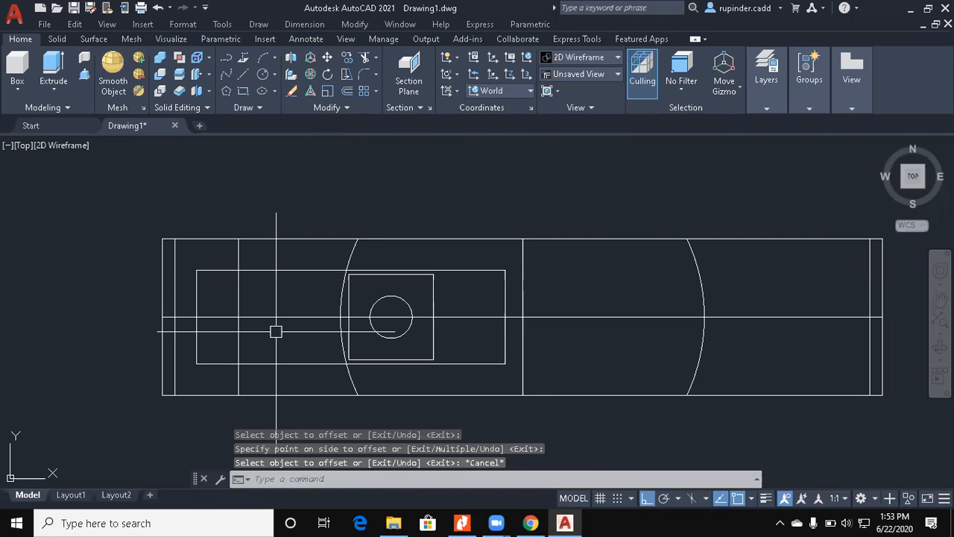
key(Escape)
key(Escape)
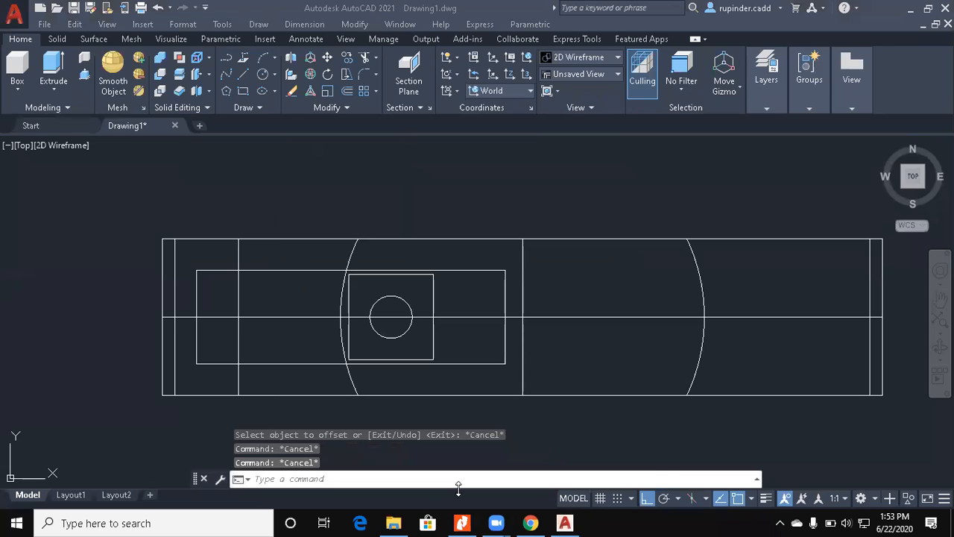
Step: Consult the slot dimensions in the PDF and offset the slot's vertical centre line 8 units to both sides in AutoCAD
click(462, 522)
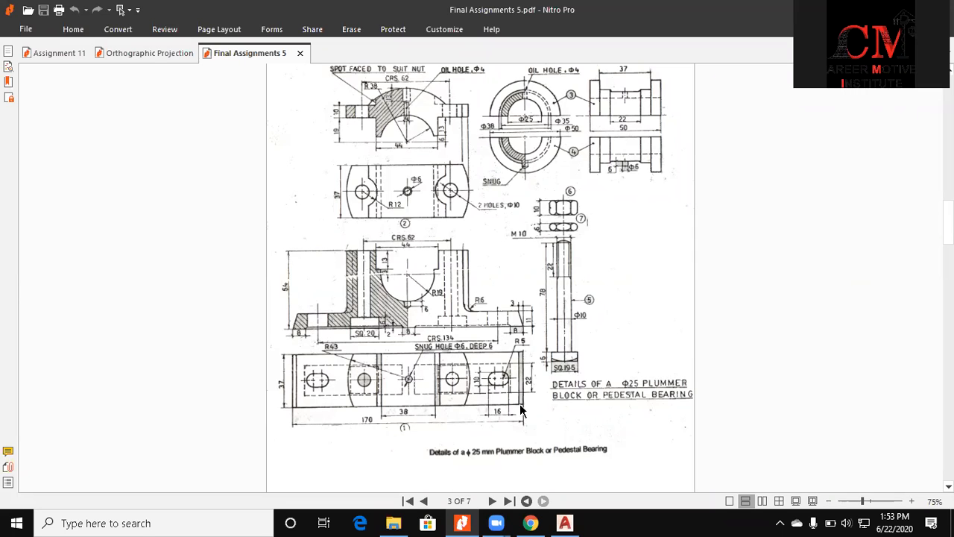
key(alt+Tab)
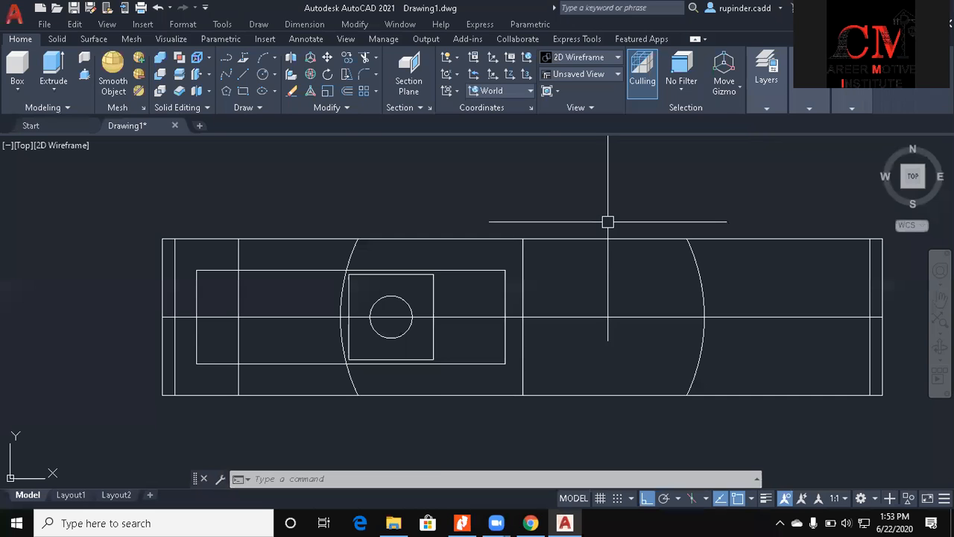
key(Escape)
key(Escape)
key(Escape)
text(o)
key(Return)
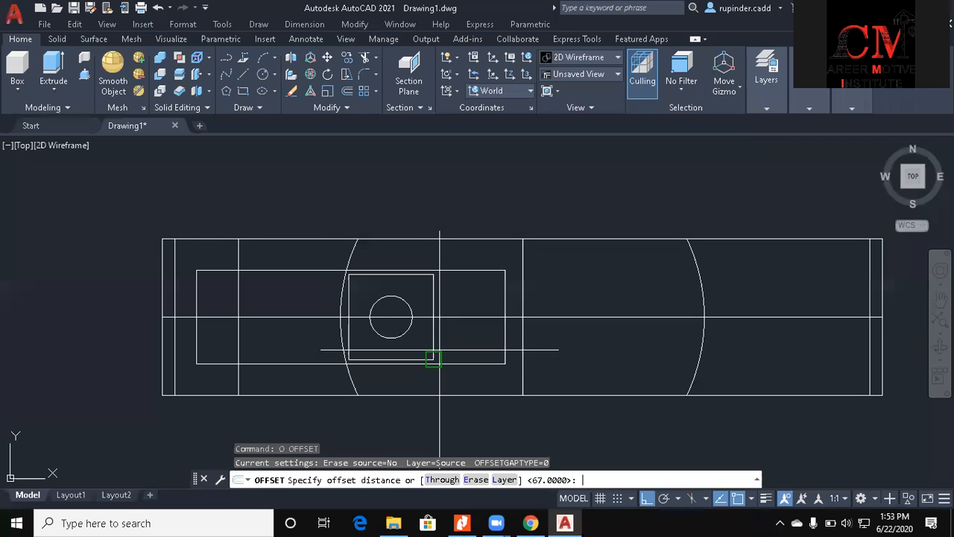
text(8)
key(Return)
scroll(298, 349, up, 2)
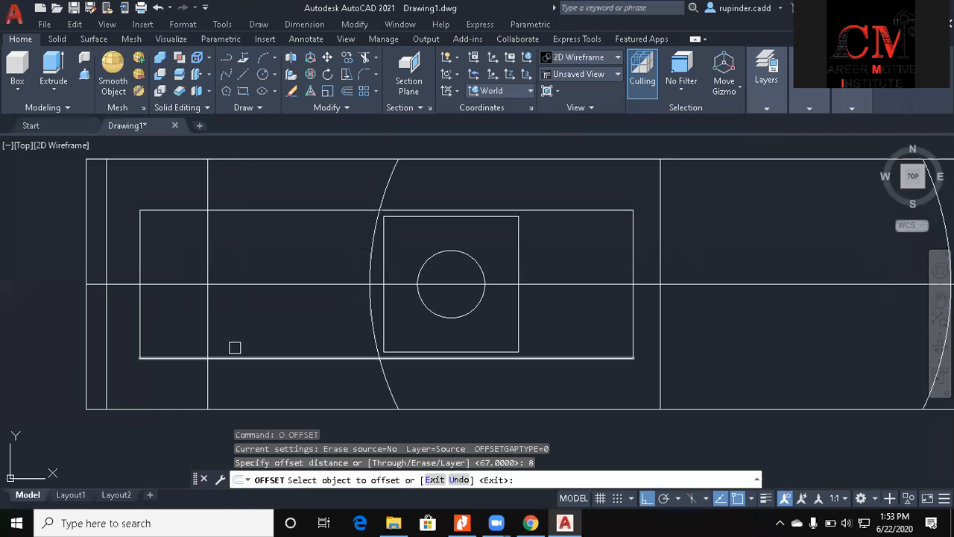
click(207, 310)
click(181, 309)
click(205, 313)
click(247, 313)
key(Return)
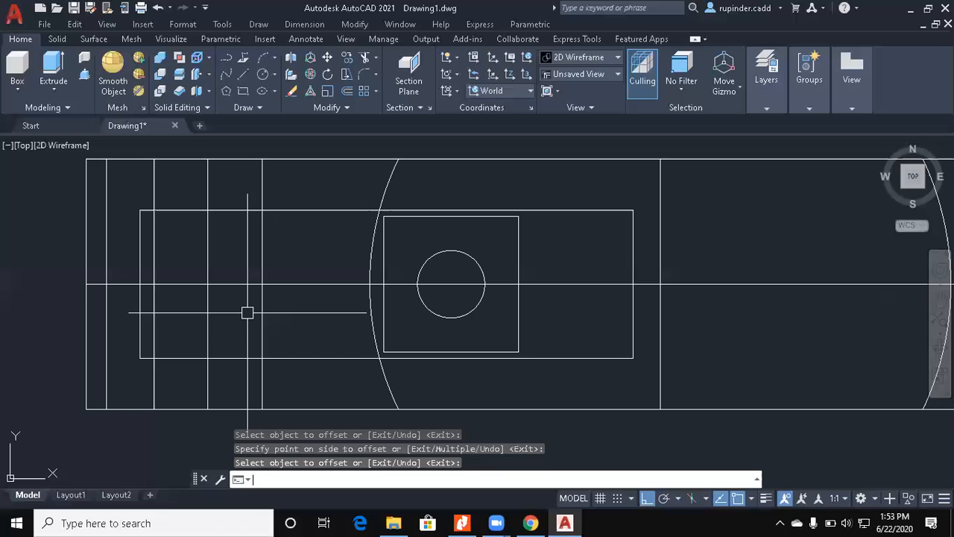
Step: Offset the slot's left vertical construction line 5 units to the right in the top view
key(Return)
text(5)
key(Return)
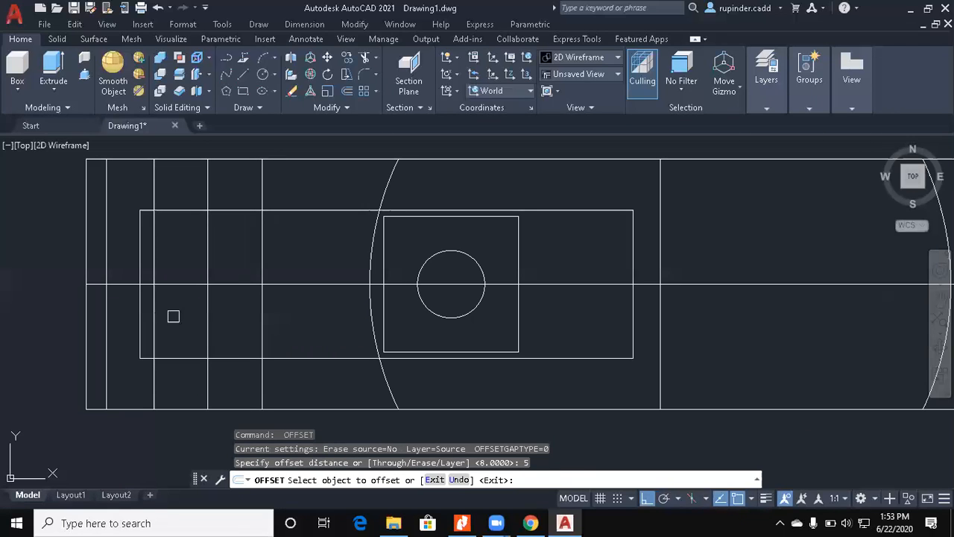
click(154, 313)
click(193, 314)
key(Escape)
key(Escape)
Step: Draw a circle of radius 5 where the new offset line crosses the top view's horizontal centre line
text(c)
key(Return)
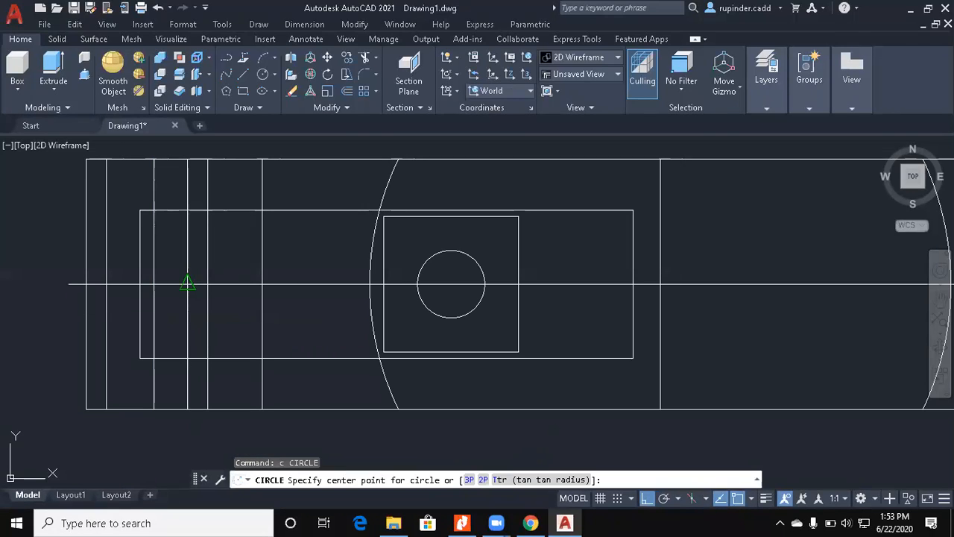
click(187, 283)
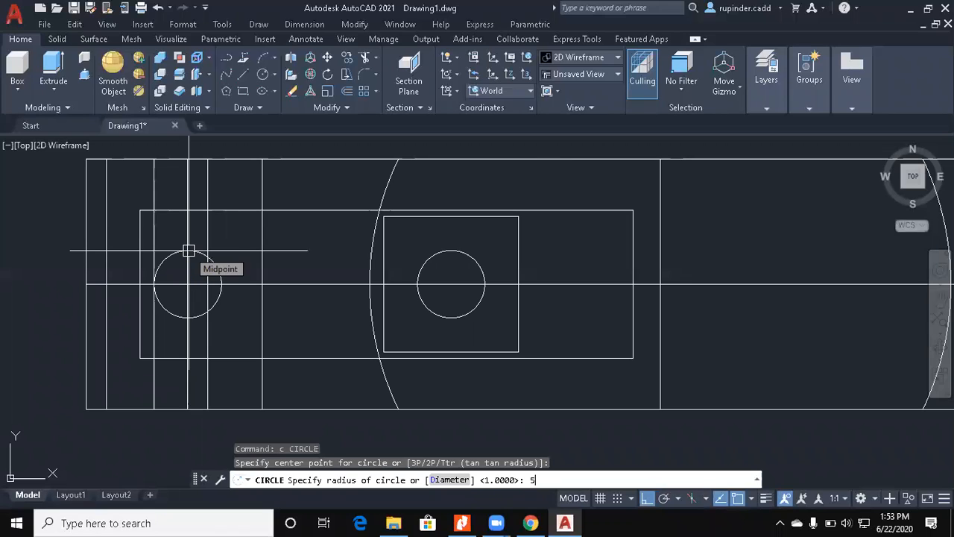
key(Return)
key(Escape)
key(Escape)
key(Escape)
Step: Mirror the radius-5 circle about the slot's vertical centre line, keeping the original
text(mi)
key(Return)
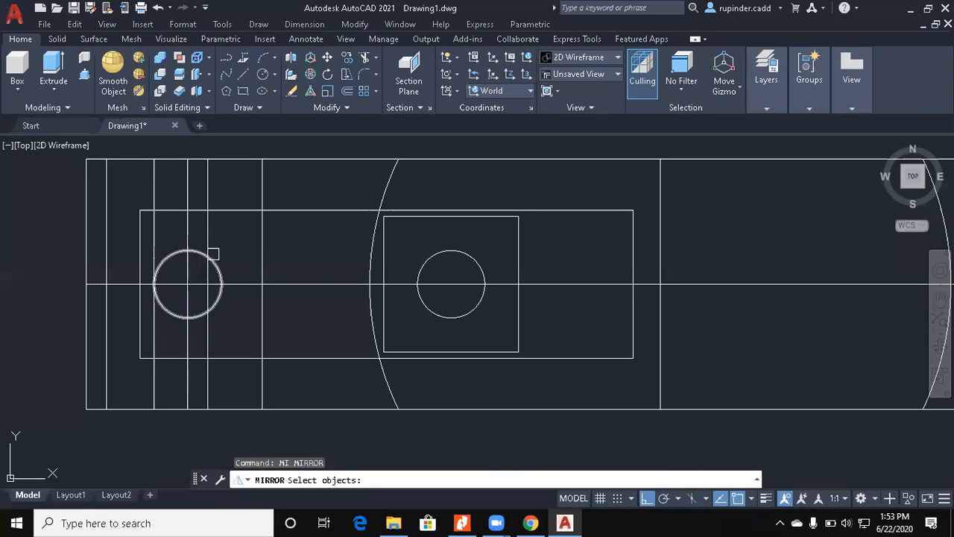
click(213, 260)
key(Return)
click(207, 283)
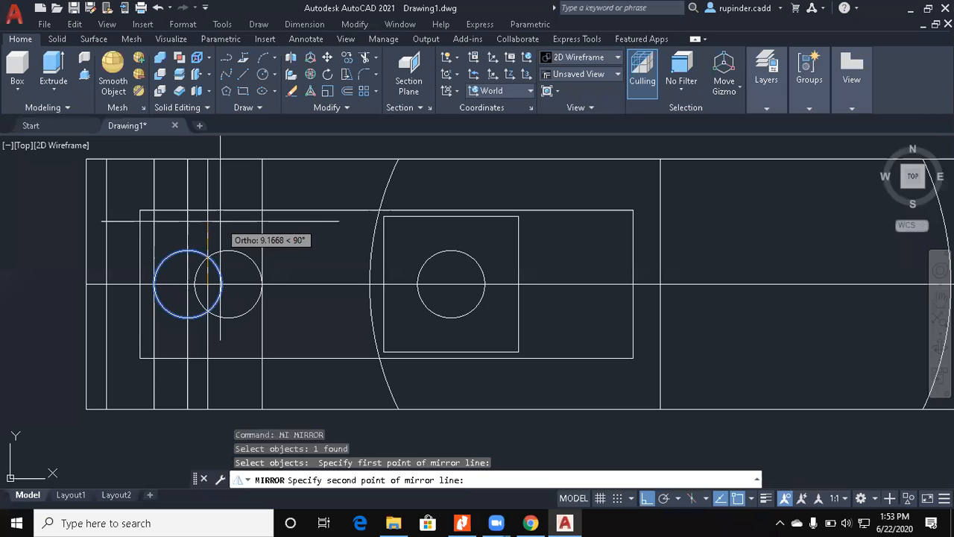
click(220, 221)
key(Return)
key(Escape)
Step: Delete the four vertical construction lines running through the slot circles
click(274, 223)
click(152, 225)
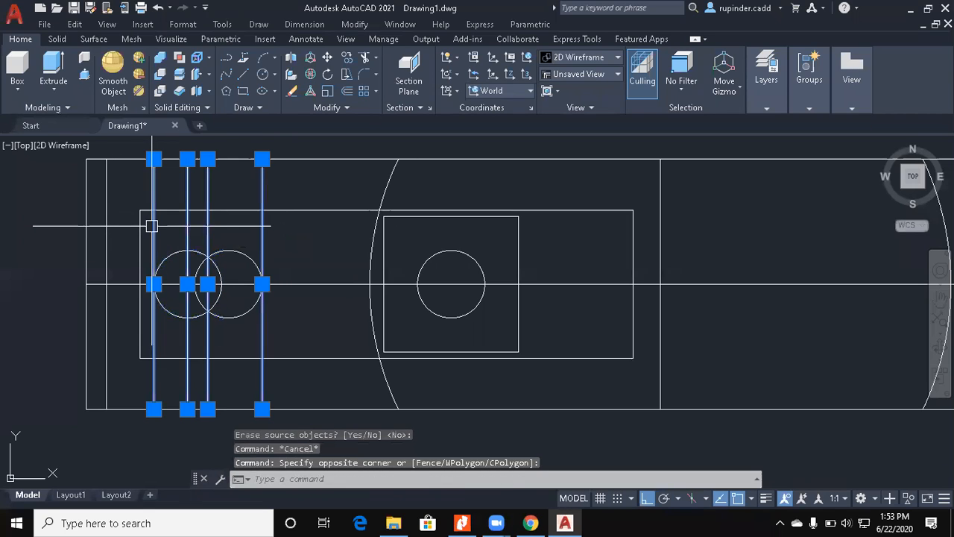
key(Delete)
key(Escape)
key(Escape)
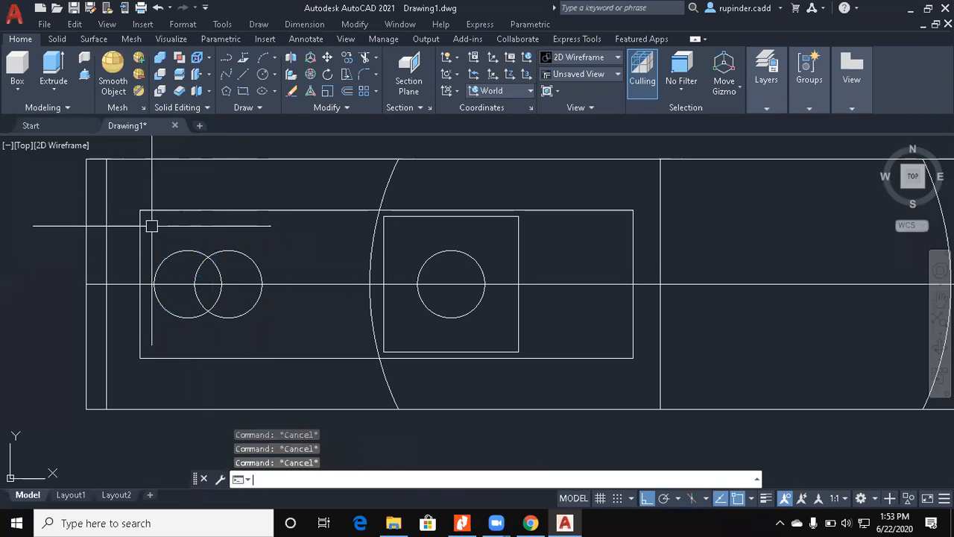
Step: Draw two horizontal lines joining the upper and lower quadrants of the two slot circles
text(l)
key(Return)
click(188, 250)
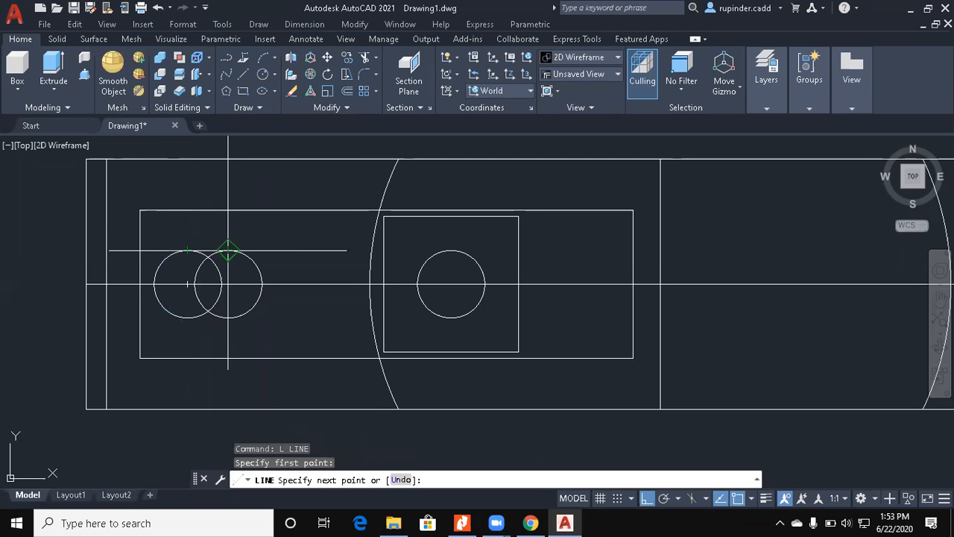
click(228, 251)
key(Return)
key(Return)
click(188, 318)
key(Escape)
key(Escape)
key(Escape)
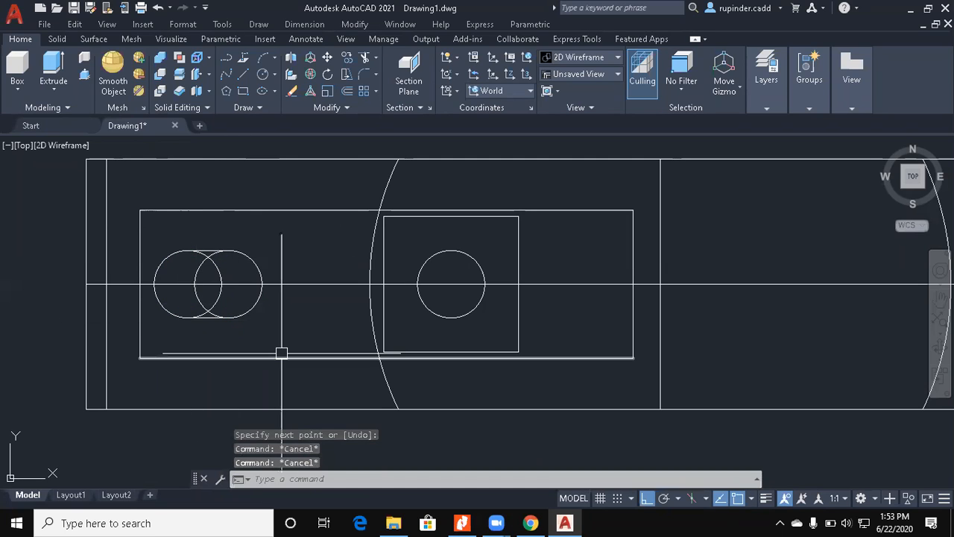
Step: Trim the overlapping inner arcs of both circles against the two horizontal lines to form the slot outline
text(tr)
key(Return)
scroll(216, 321, up, 4)
click(206, 287)
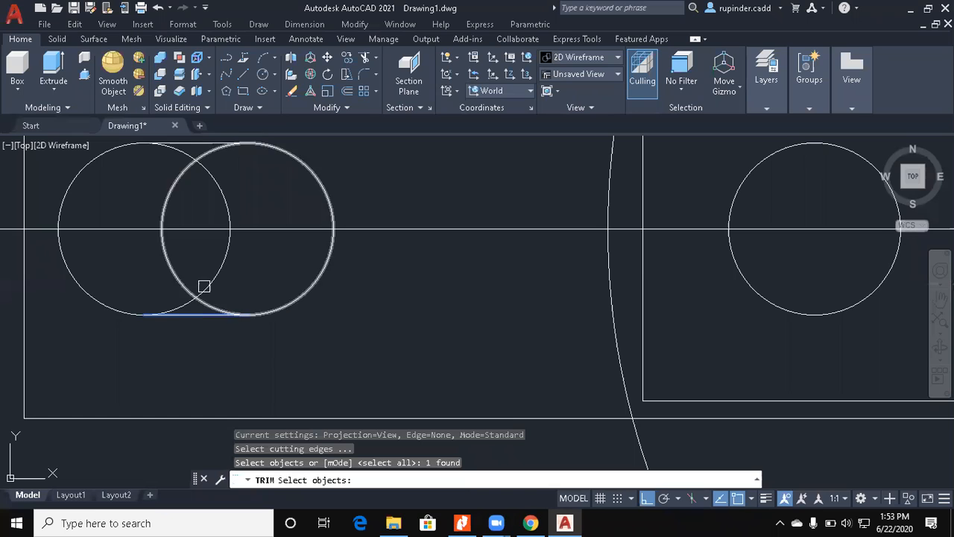
click(200, 143)
key(Return)
click(226, 178)
click(156, 182)
scroll(178, 194, down, 4)
middle_drag(190, 225, 222, 306)
key(Escape)
scroll(200, 258, down, 4)
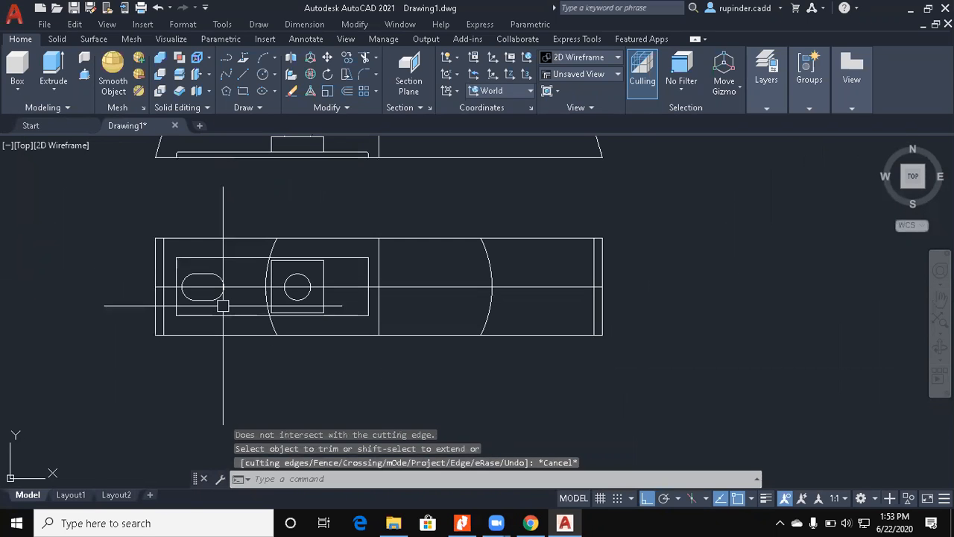
key(Escape)
key(Escape)
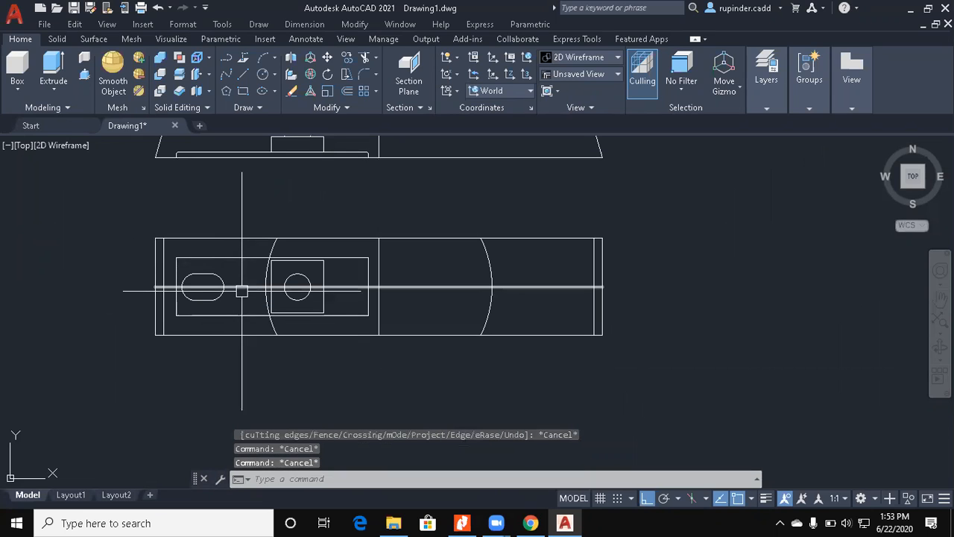
Step: Project vertical construction lines through the slot's left and right ends into the front view
text(xl)
key(Return)
text(v)
key(Return)
scroll(157, 285, up, 4)
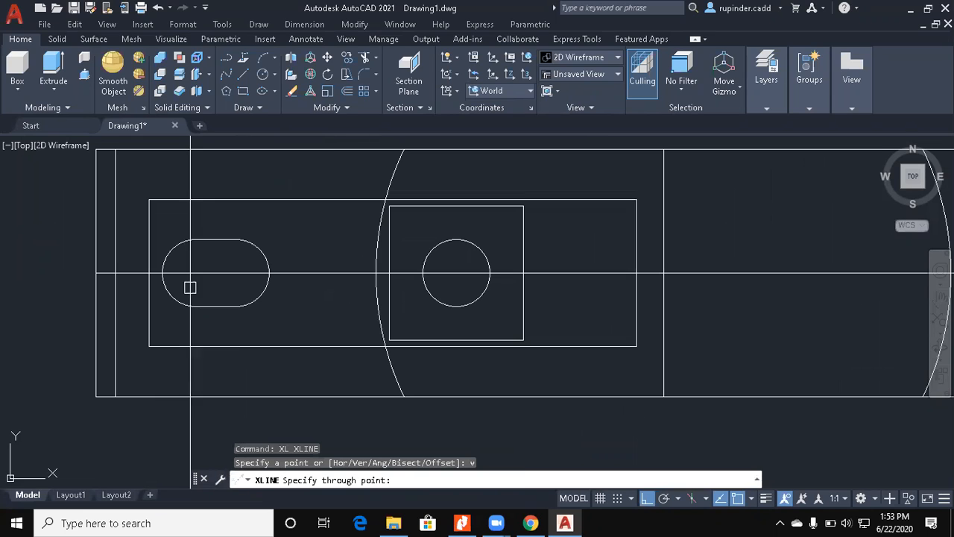
click(163, 273)
click(268, 272)
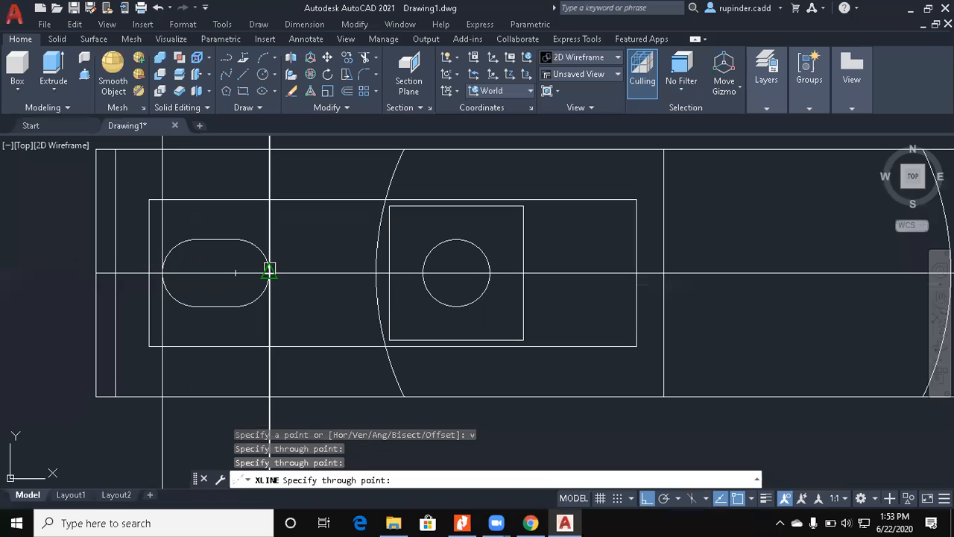
scroll(289, 273, down, 2)
scroll(308, 342, up, 1)
middle_drag(307, 341, 330, 364)
key(Escape)
key(Escape)
Step: Trim both slot construction lines so they remain only between the recess line and the base's upper surface in the front view
text(tr)
key(Return)
click(267, 273)
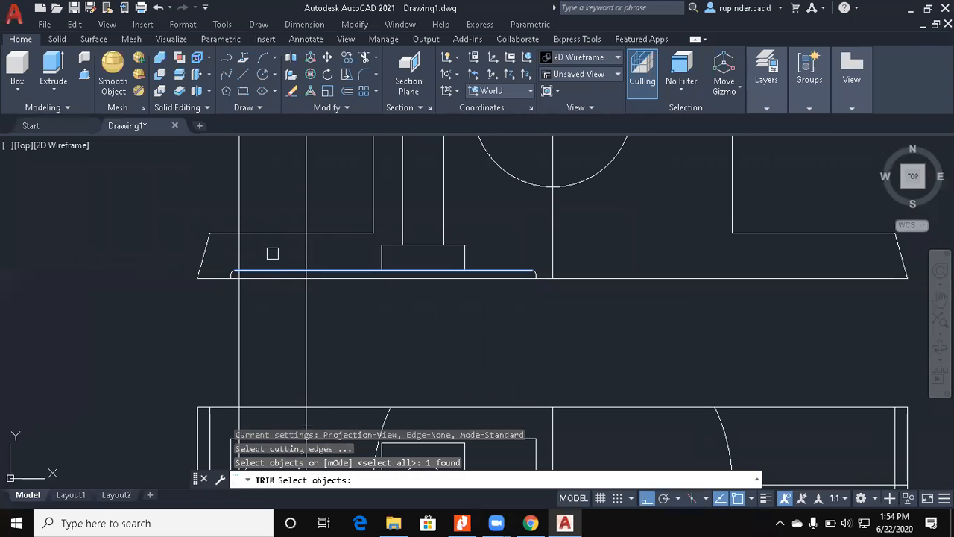
click(271, 237)
key(Return)
click(365, 345)
click(195, 326)
click(325, 199)
click(170, 174)
key(Escape)
key(Escape)
scroll(240, 207, down, 4)
middle_drag(381, 302, 345, 312)
scroll(345, 313, up, 2)
scroll(348, 316, down, 2)
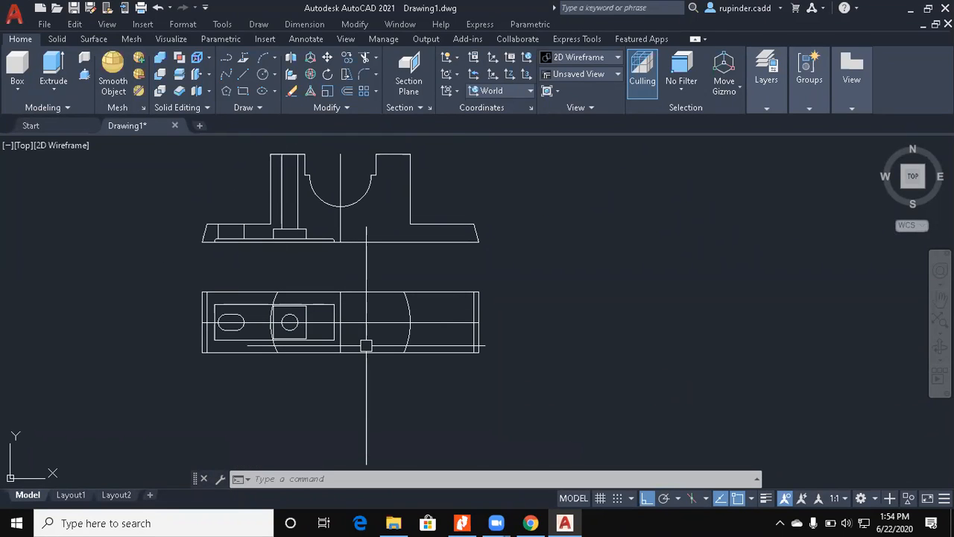
Step: Mirror the recess, slot, hole and square details of both views about the vertical centre line, excluding the large arc and keeping the originals
key(Escape)
key(Escape)
text(mi)
key(Return)
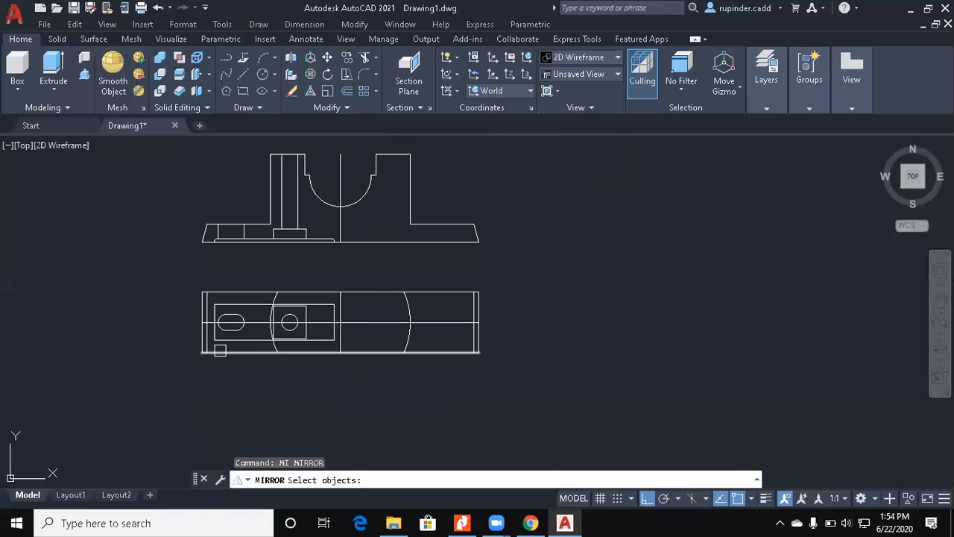
click(210, 280)
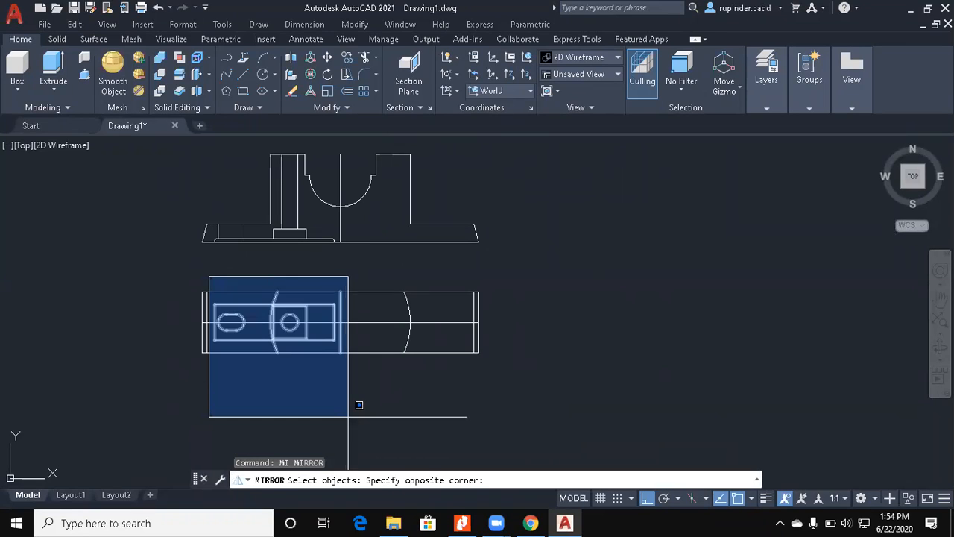
click(339, 416)
scroll(274, 312, up, 2)
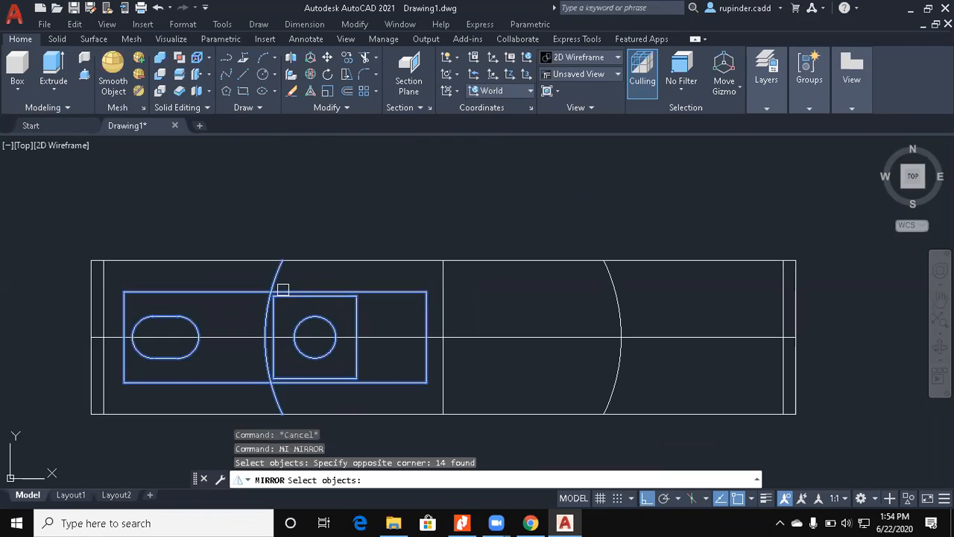
shift+click(279, 279)
scroll(280, 280, down, 2)
middle_drag(315, 234, 307, 346)
scroll(278, 267, up, 4)
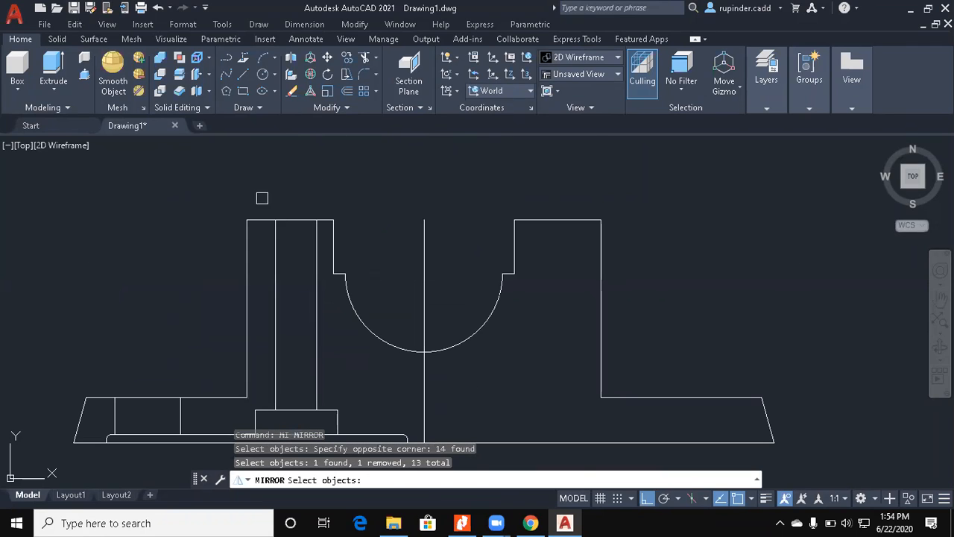
click(262, 197)
middle_drag(316, 380, 307, 272)
click(325, 368)
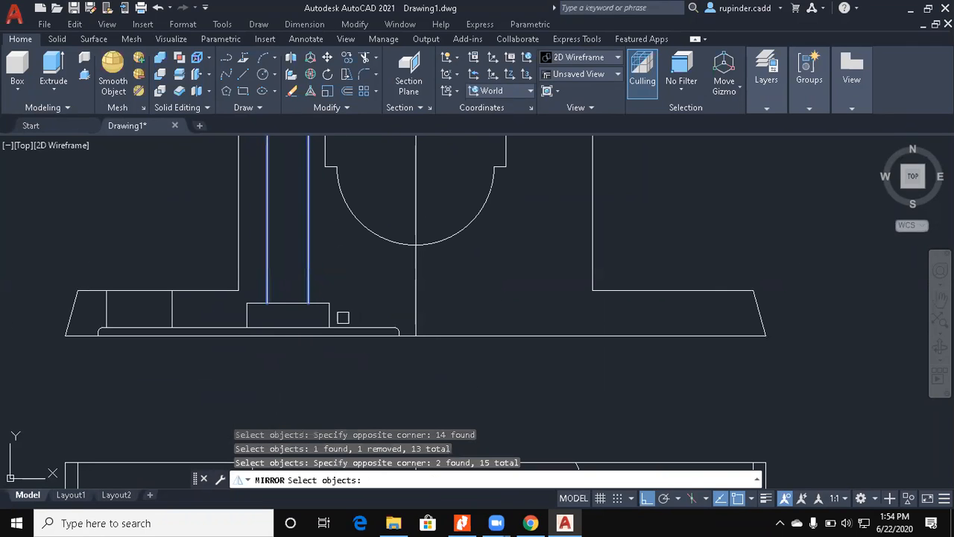
click(344, 319)
click(193, 311)
click(192, 311)
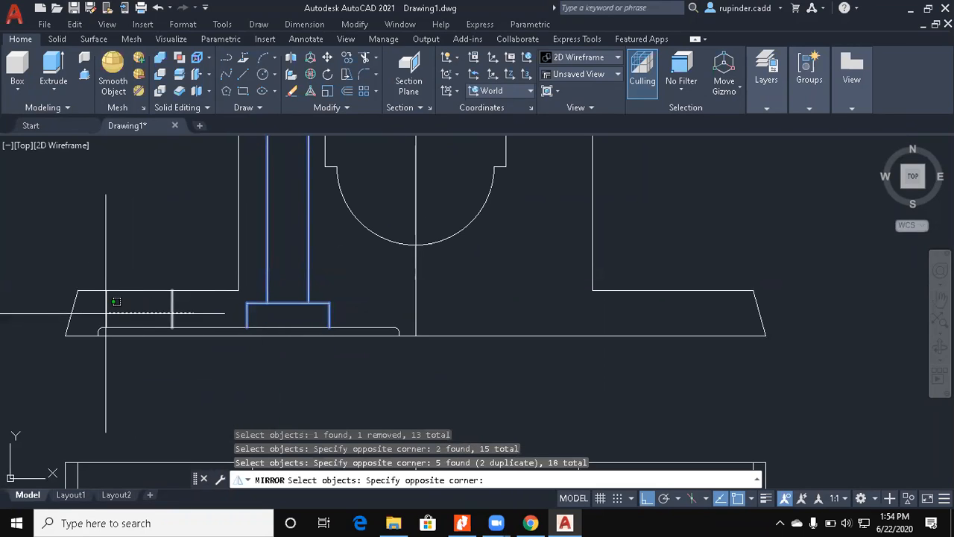
click(95, 313)
click(93, 314)
click(429, 377)
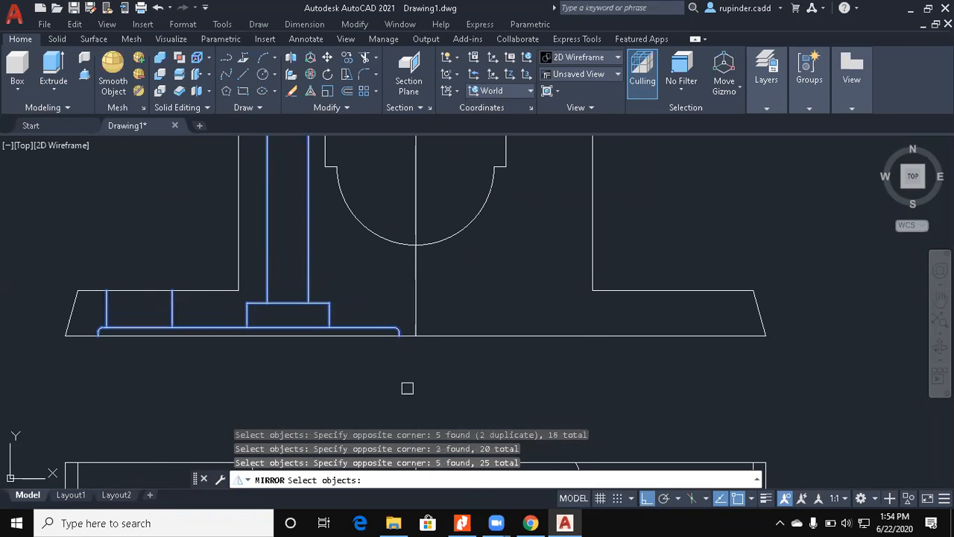
scroll(434, 396, down, 4)
click(412, 281)
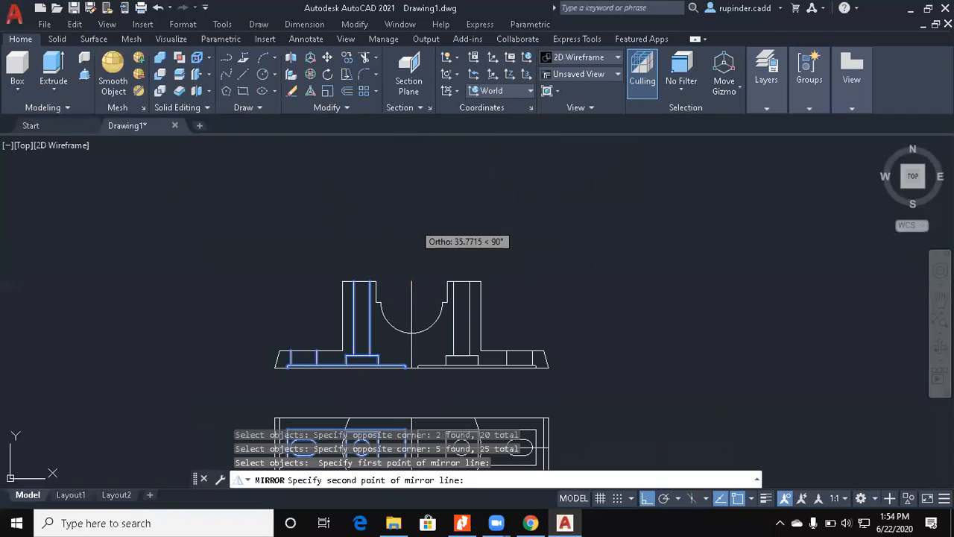
click(417, 194)
key(Return)
key(Escape)
key(Escape)
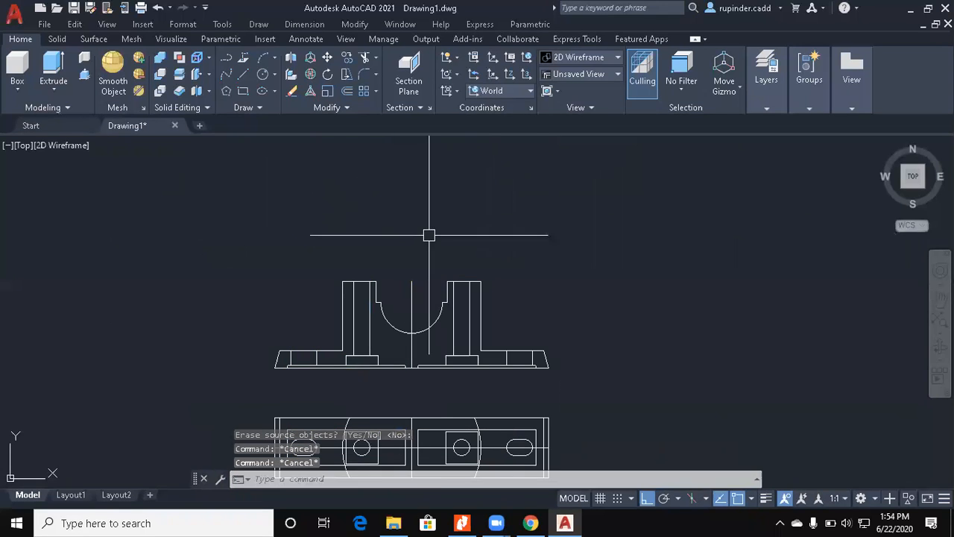
Step: Switch the workspace to Drafting & Annotation
click(462, 522)
click(462, 522)
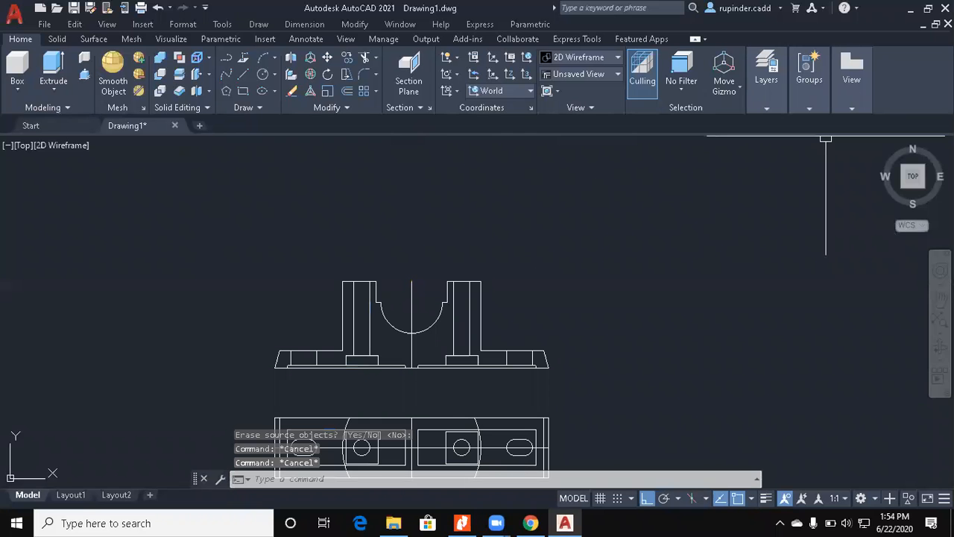
mouse_move(779, 107)
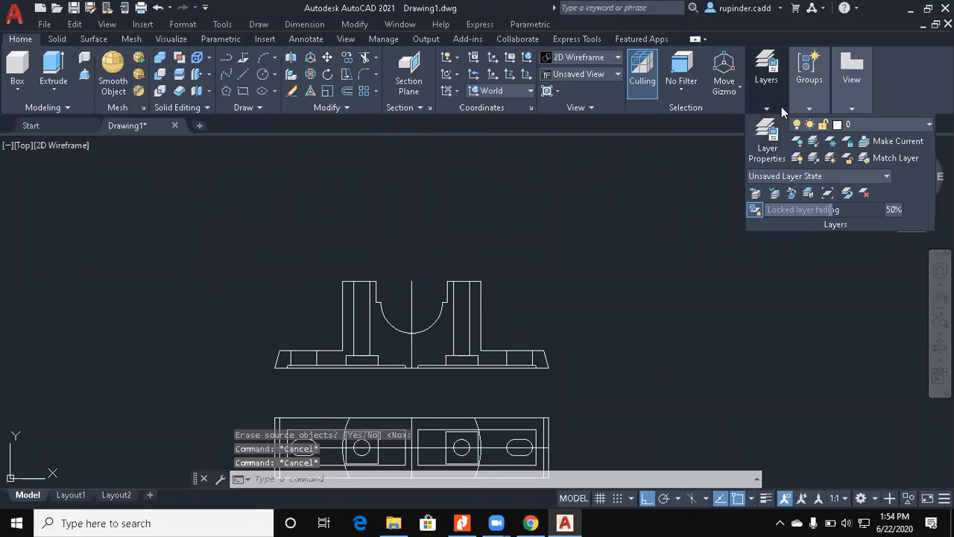
click(861, 498)
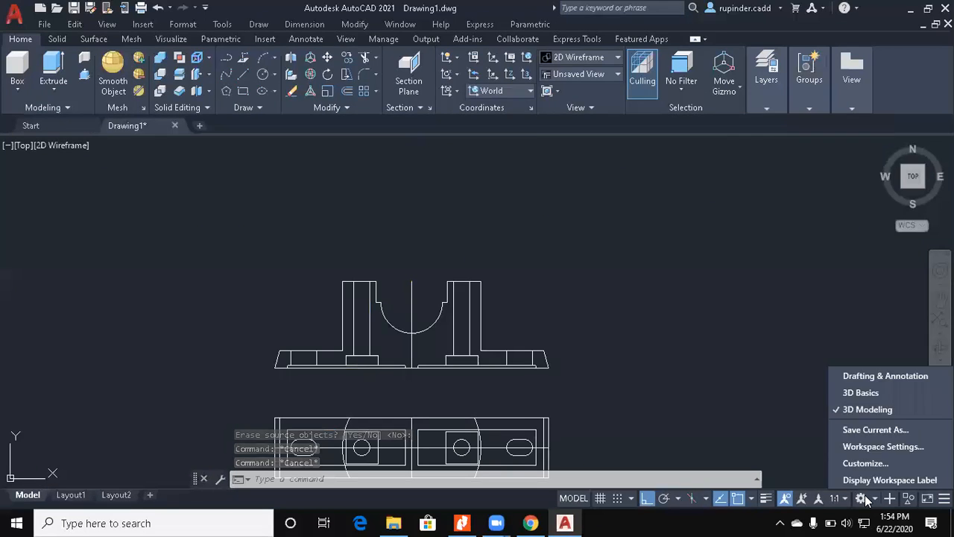
click(866, 377)
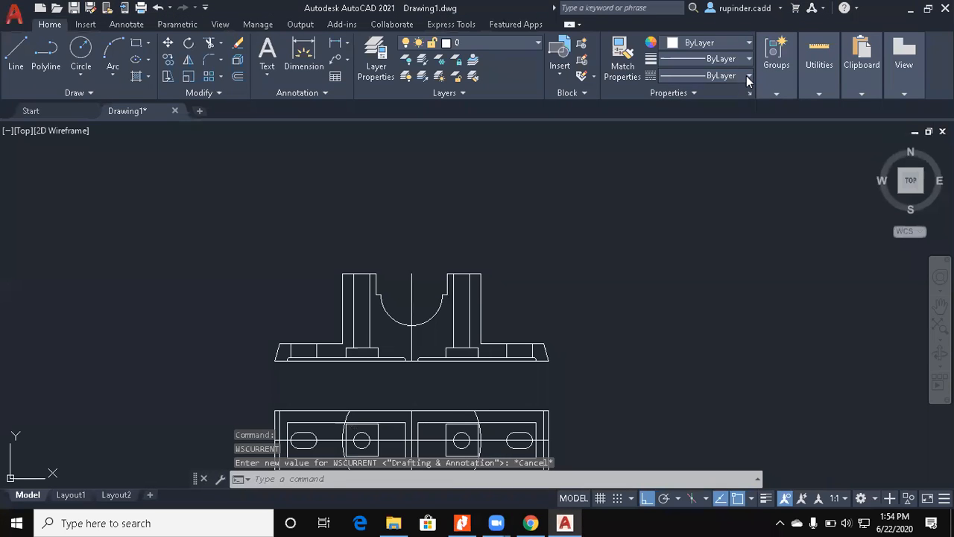
Step: Load the HIDDEN and CENTER linetypes from acad.lin into the drawing
click(701, 152)
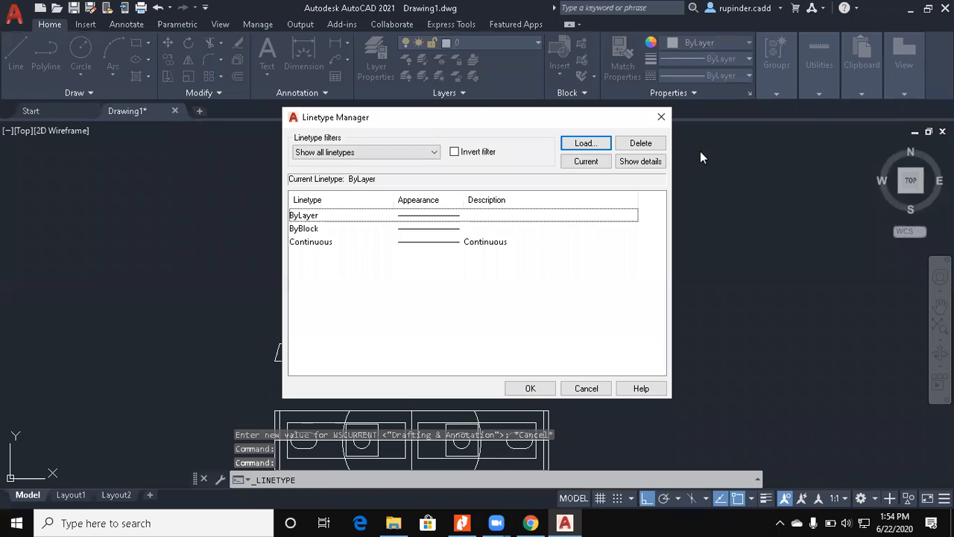
click(586, 145)
click(427, 288)
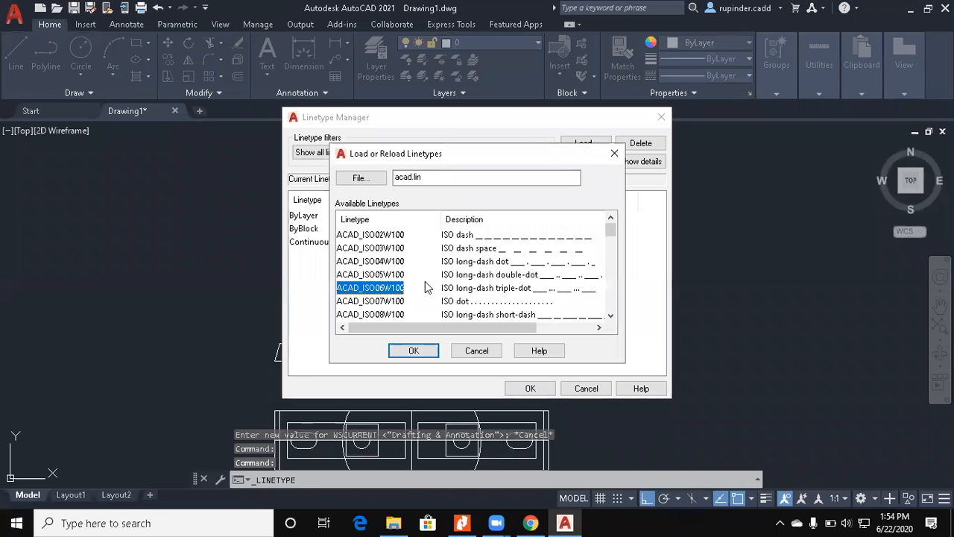
key(h)
click(410, 357)
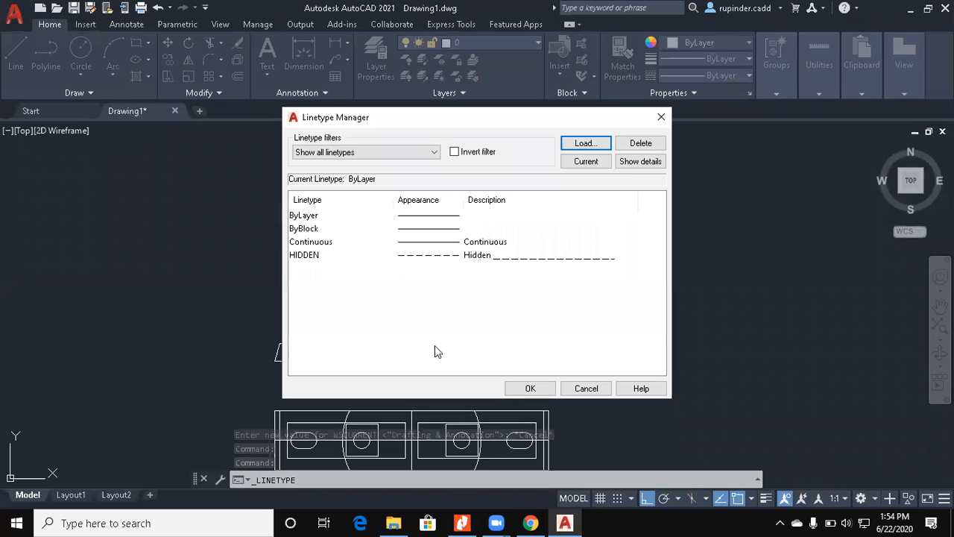
click(583, 143)
click(373, 275)
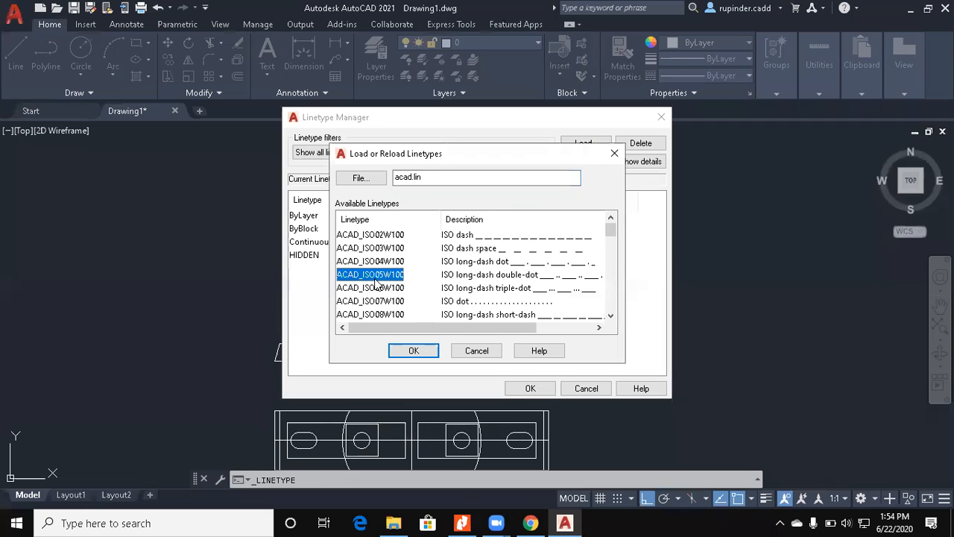
key(c)
click(414, 350)
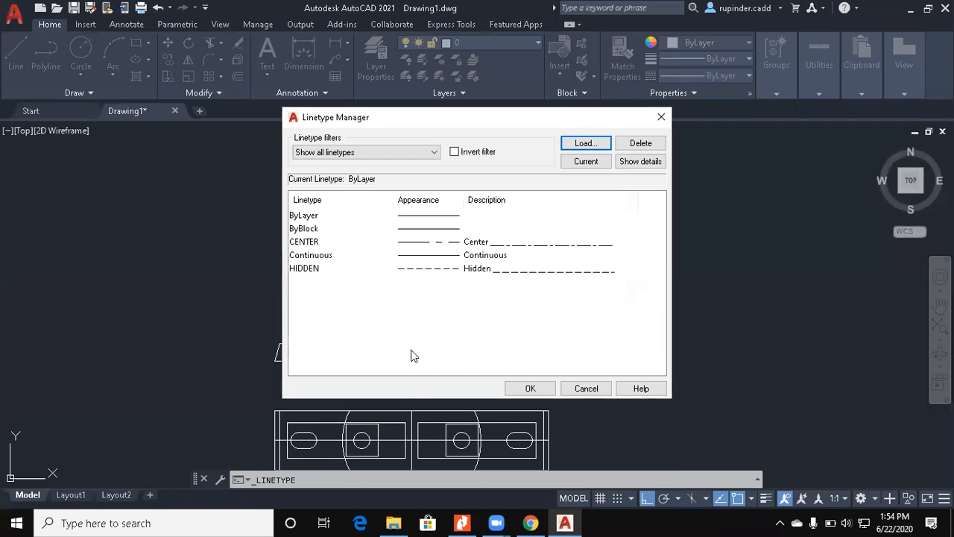
click(530, 389)
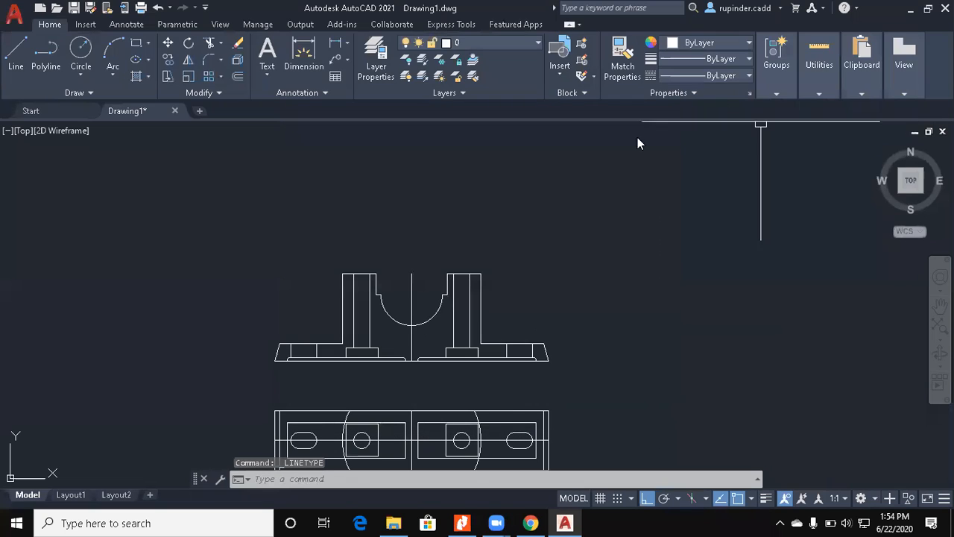
Step: Set the current object colour to the green 19,155,72
click(719, 44)
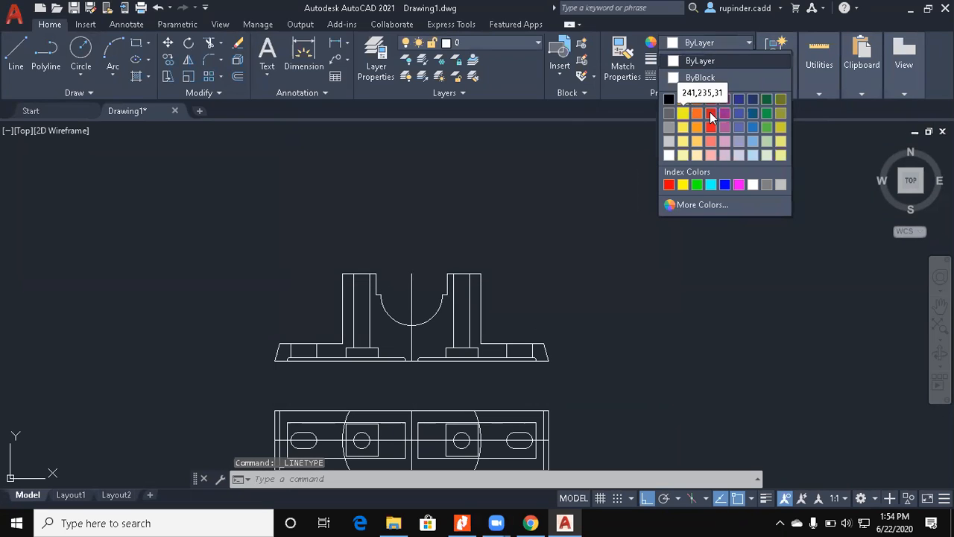
click(765, 103)
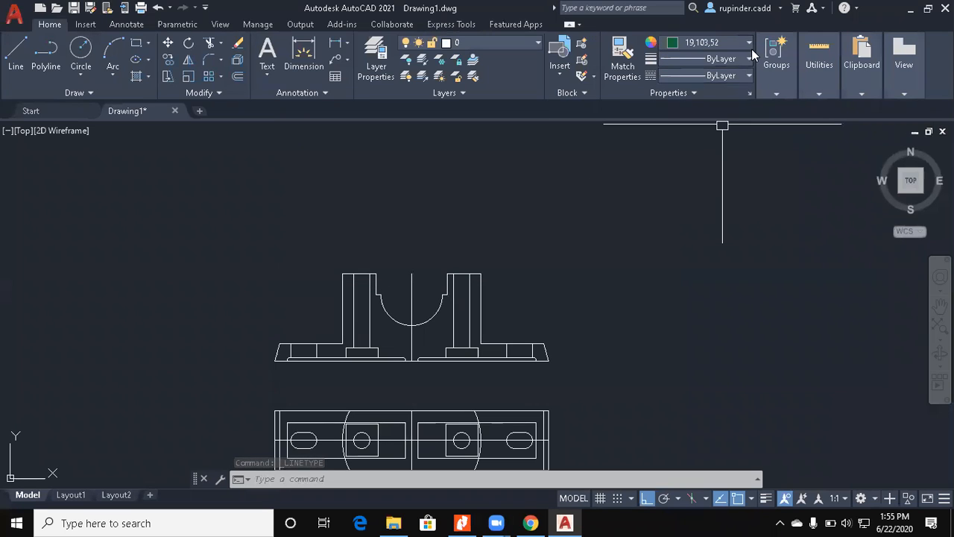
click(750, 45)
click(767, 109)
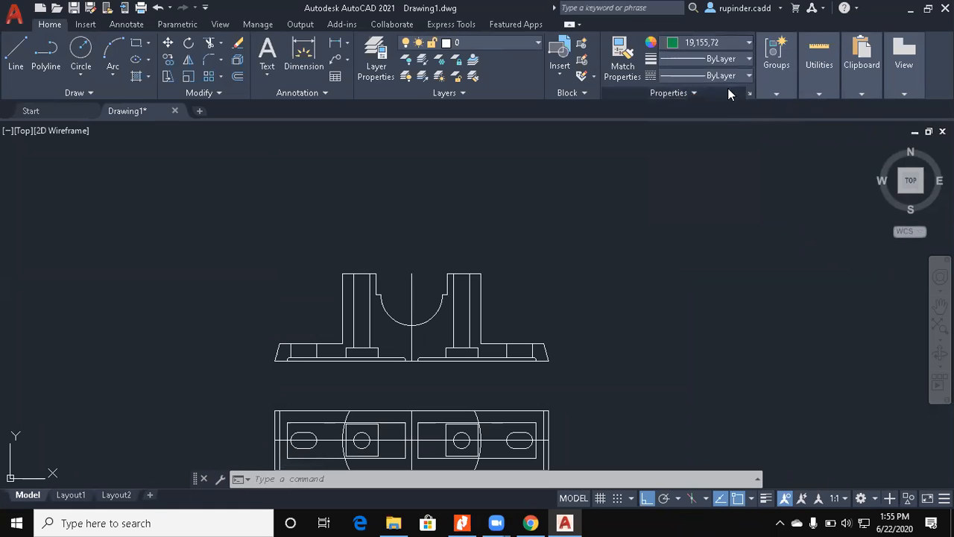
click(729, 76)
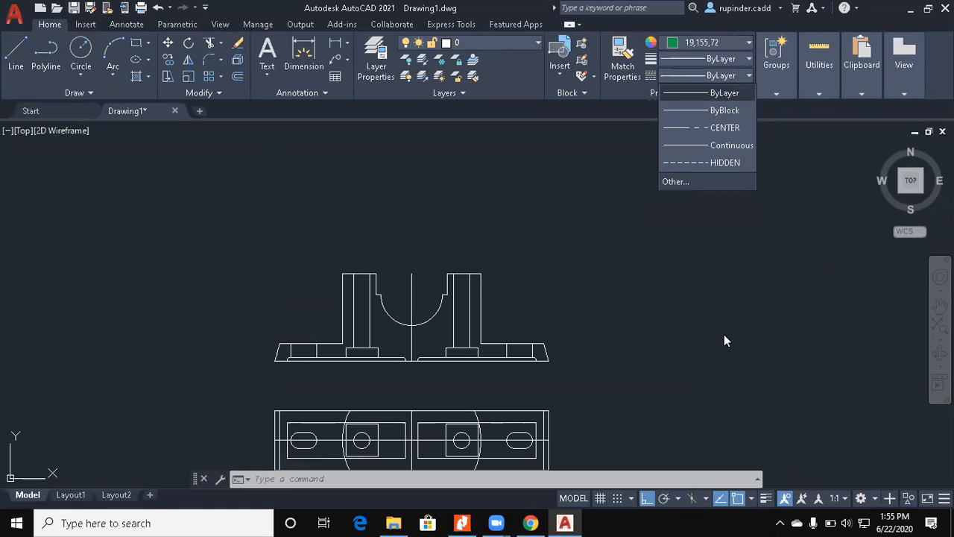
key(Escape)
key(Escape)
Step: Assign the HIDDEN linetype to the upper edge of the left recess rectangle in the top view
middle_drag(637, 340, 654, 205)
scroll(377, 291, up, 4)
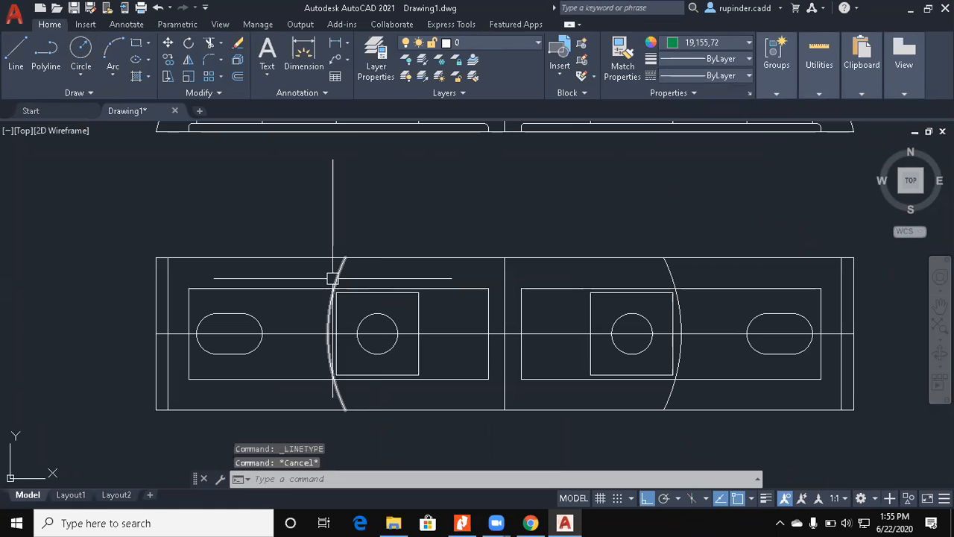
click(320, 288)
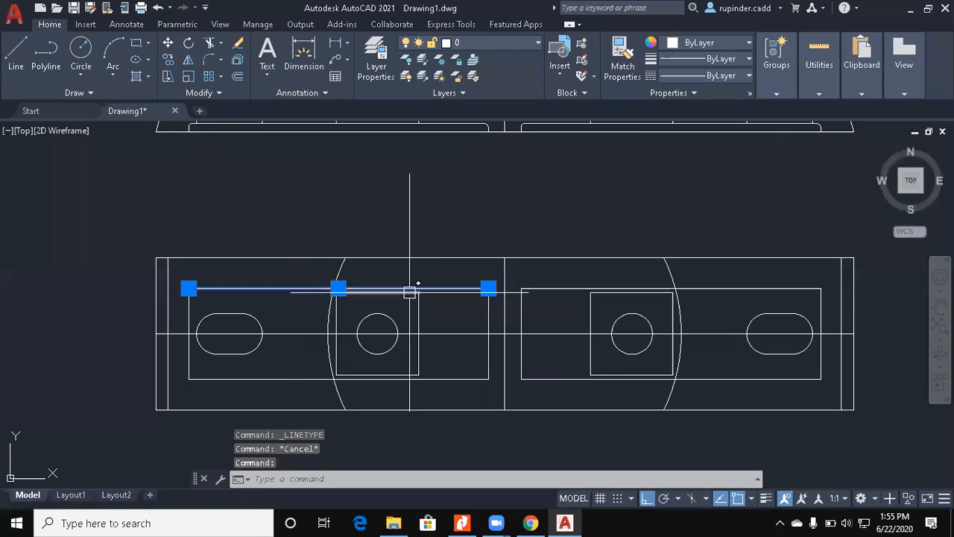
click(740, 77)
click(704, 163)
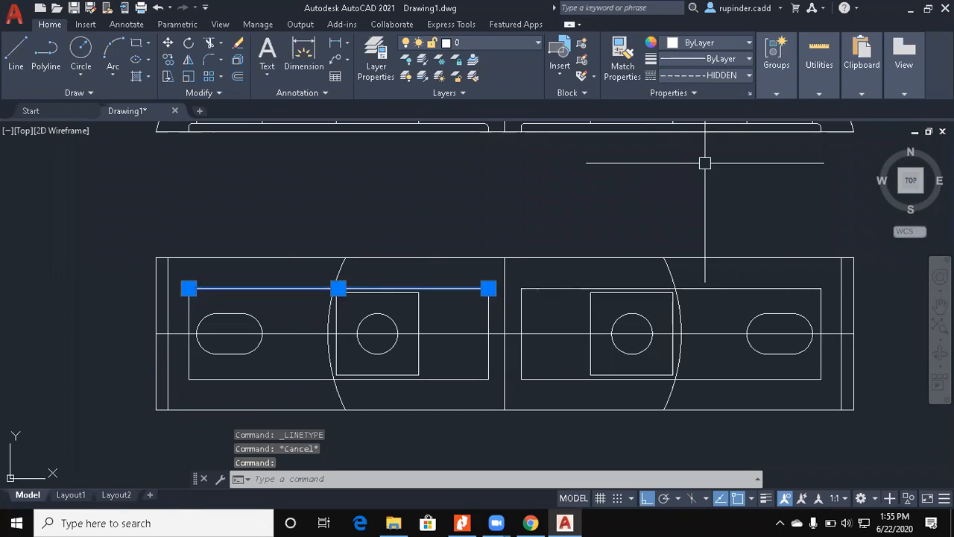
Step: Set the linetype scale of the left recess rectangle's upper edge to 10 and its colour to Green
key(ctrl+1)
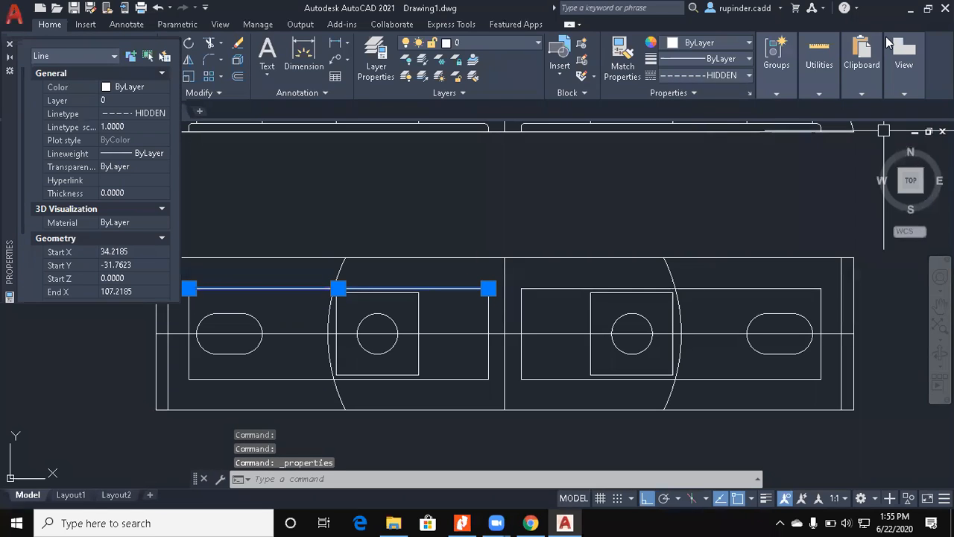
click(126, 129)
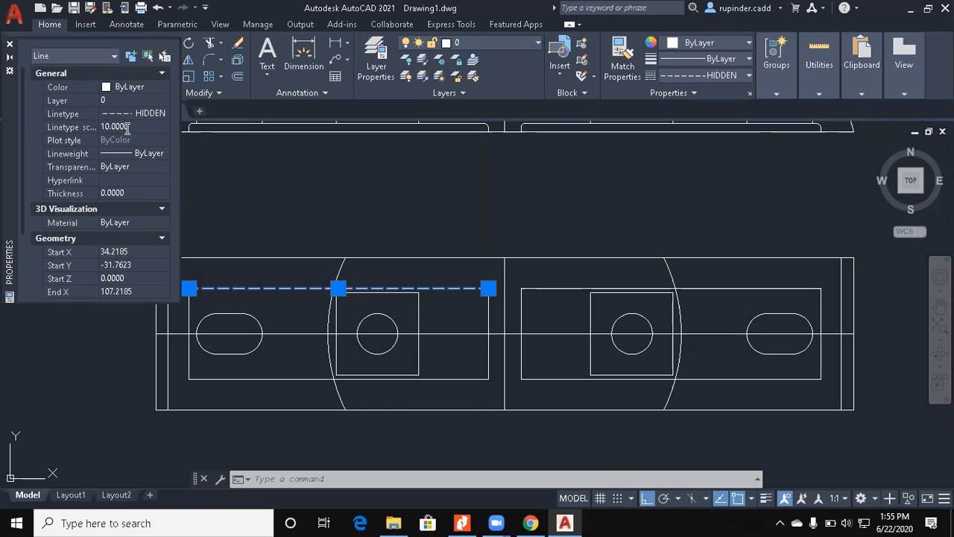
click(127, 129)
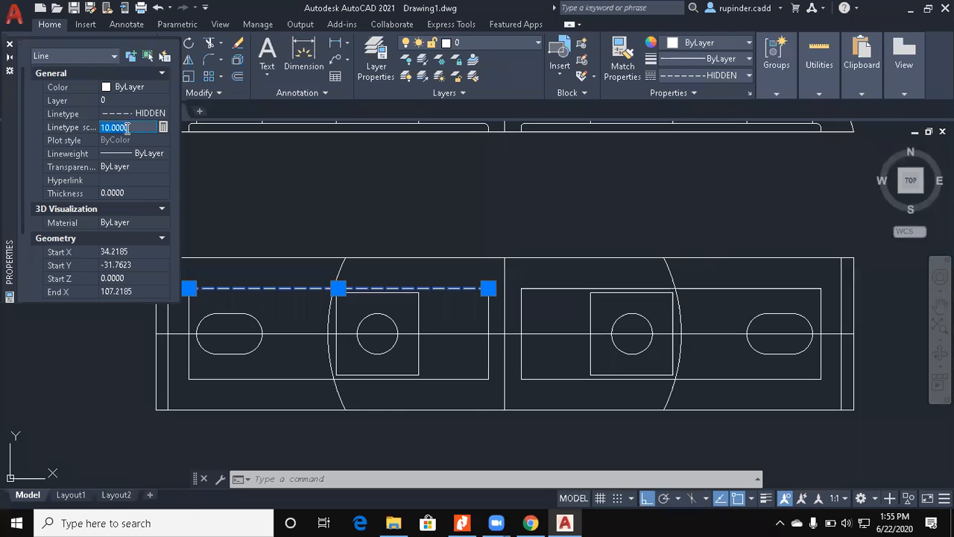
click(138, 90)
click(149, 90)
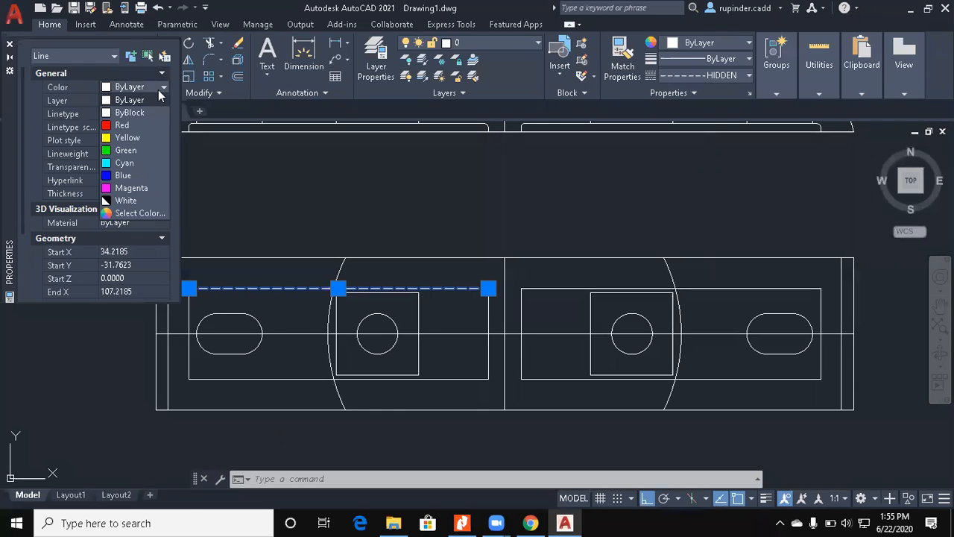
click(123, 151)
click(10, 45)
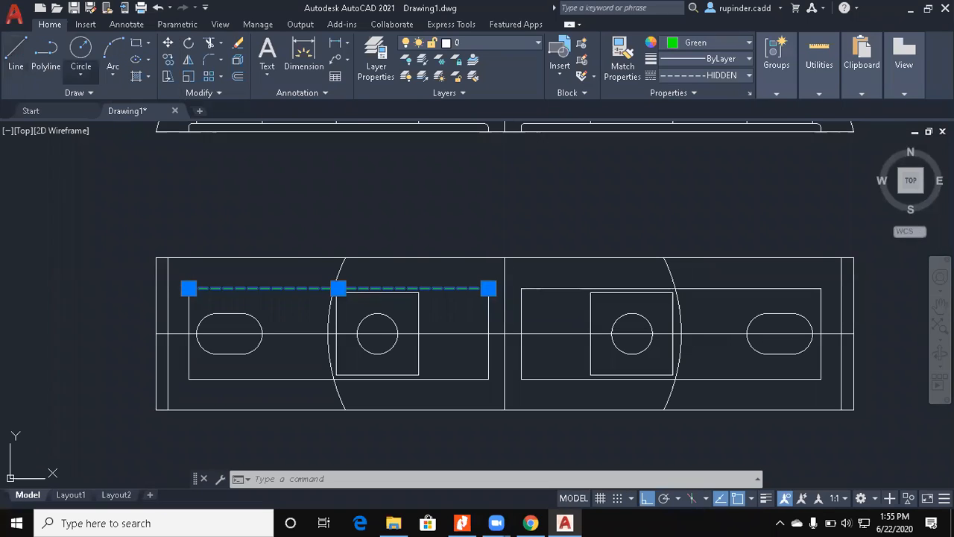
key(Escape)
Step: Match the green hidden edge's properties onto the left recess rectangle's other edges and the left square's upper and side edges in the top view
text(ma)
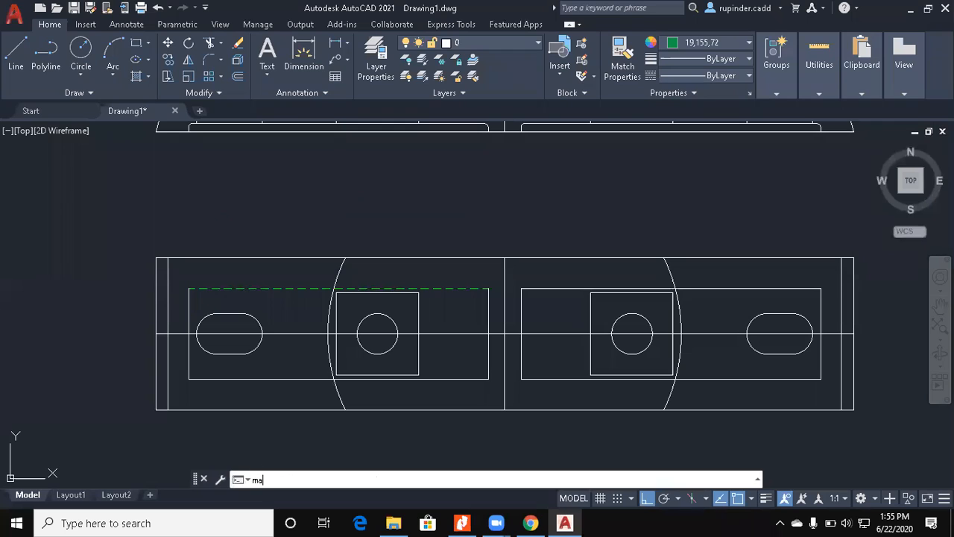
click(256, 290)
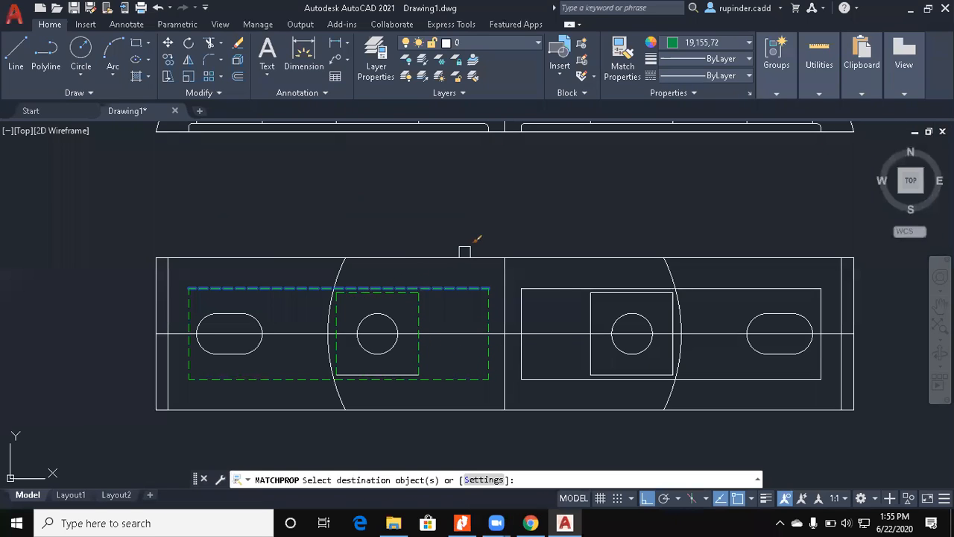
scroll(464, 252, down, 2)
middle_drag(462, 255, 458, 315)
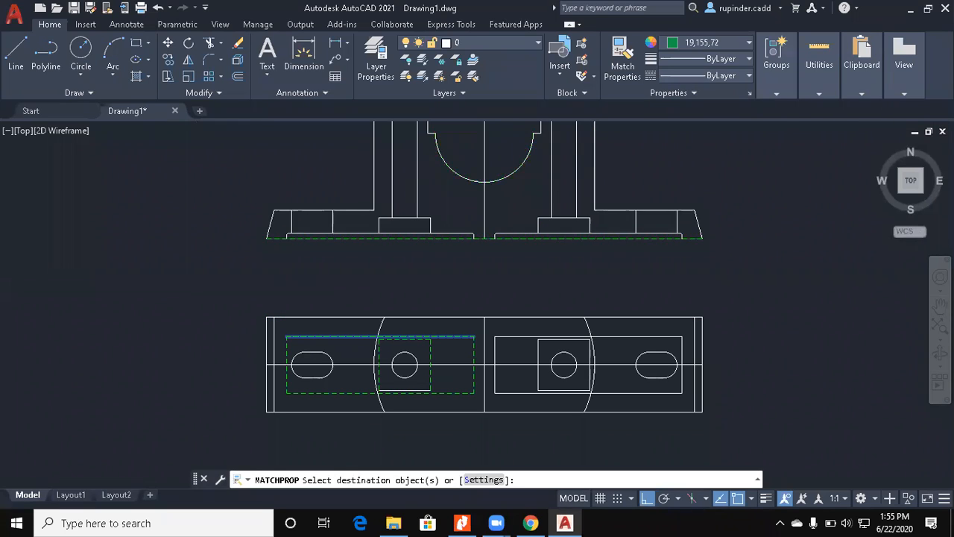
Step: Match the dashed green hidden-line properties onto the right-hand bolt hole, square recess, base recess and slot lines of the front view
scroll(456, 275, up, 4)
click(693, 262)
click(527, 245)
click(403, 240)
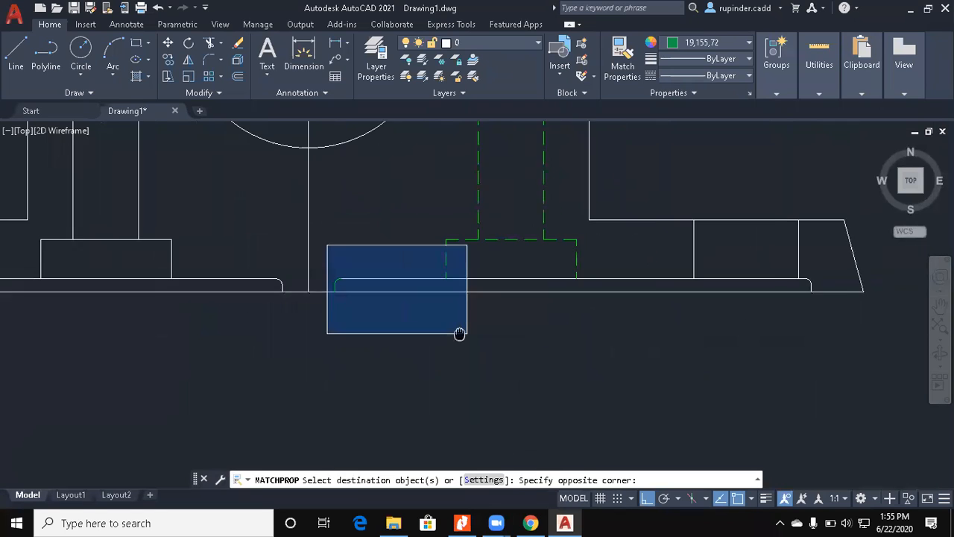
click(807, 353)
click(793, 262)
click(647, 251)
scroll(644, 250, down, 4)
middle_drag(600, 220, 619, 268)
Step: Consult the reference drawing and match the hidden-line properties onto the right recess rectangle and bolt-head square in the plan view
click(463, 522)
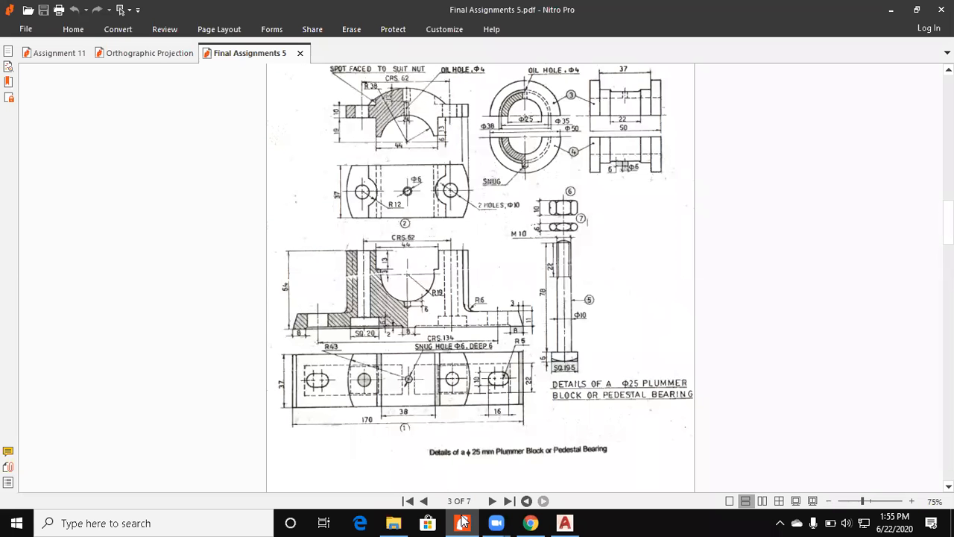
click(462, 520)
middle_drag(541, 465, 475, 356)
click(490, 303)
scroll(479, 314, up, 2)
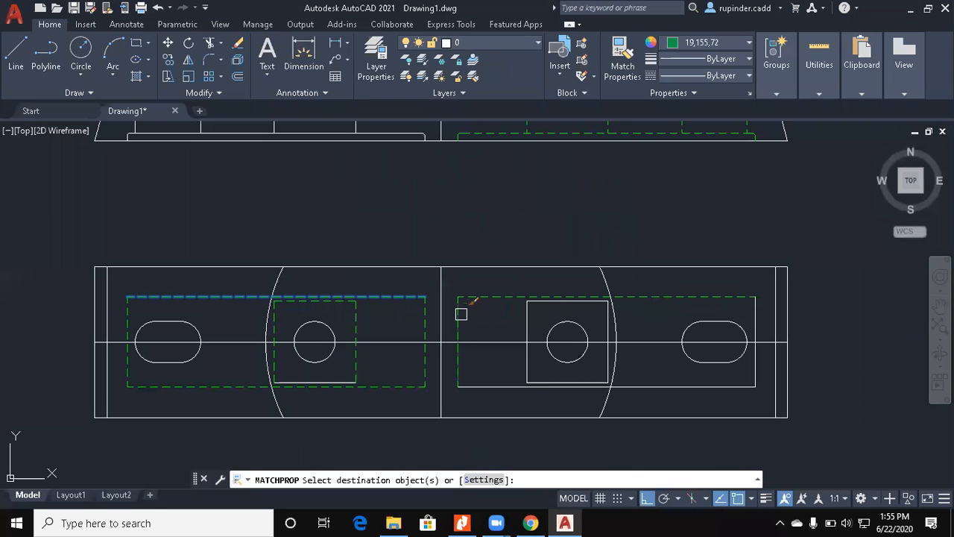
click(538, 376)
click(568, 384)
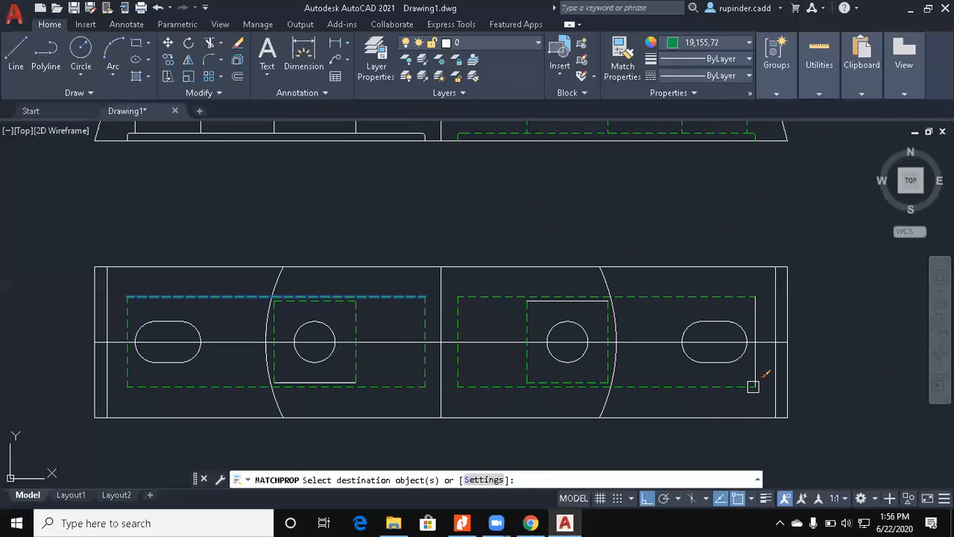
middle_drag(639, 381, 701, 348)
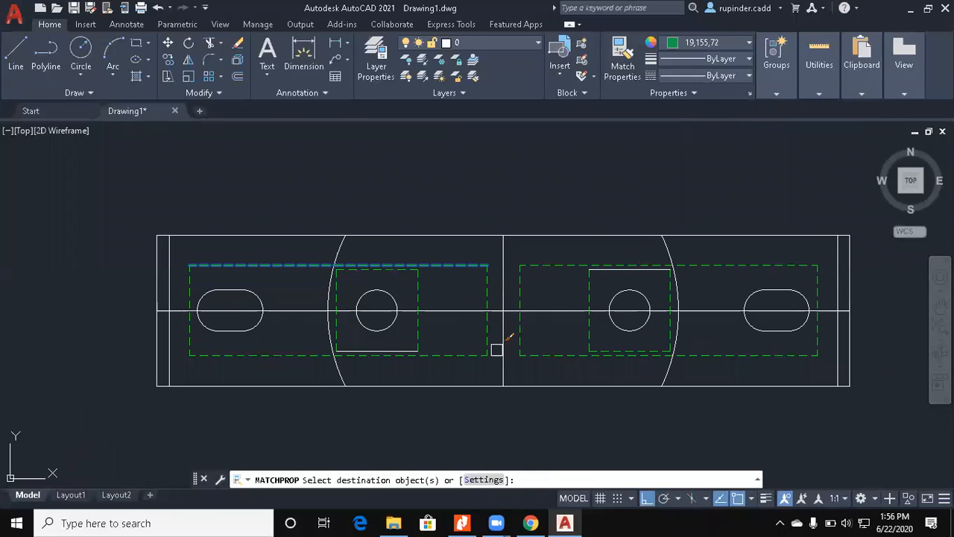
key(Escape)
Step: Draw the Ø6 snug-hole circle at the intersection of the plan view's centre lines
text(c)
key(Return)
scroll(589, 313, up, 2)
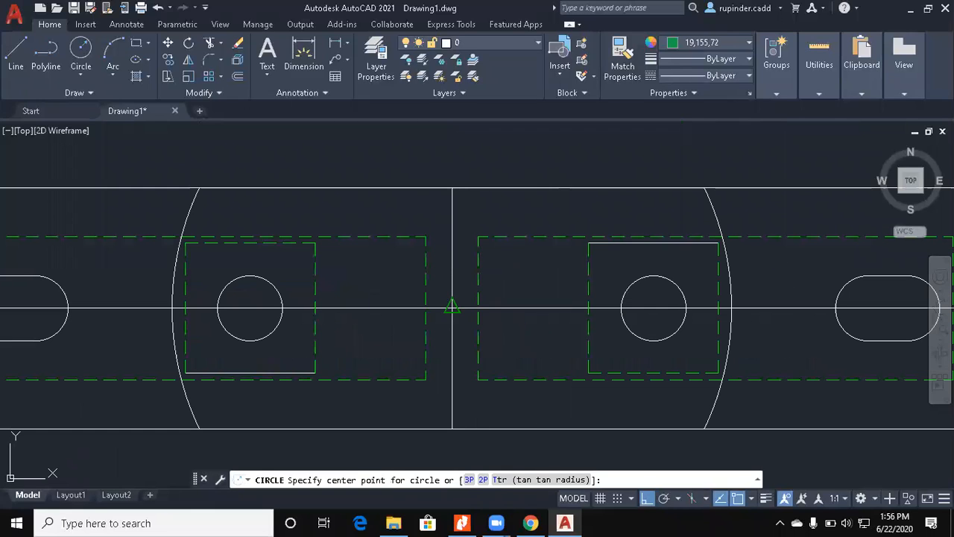
click(452, 306)
key(Return)
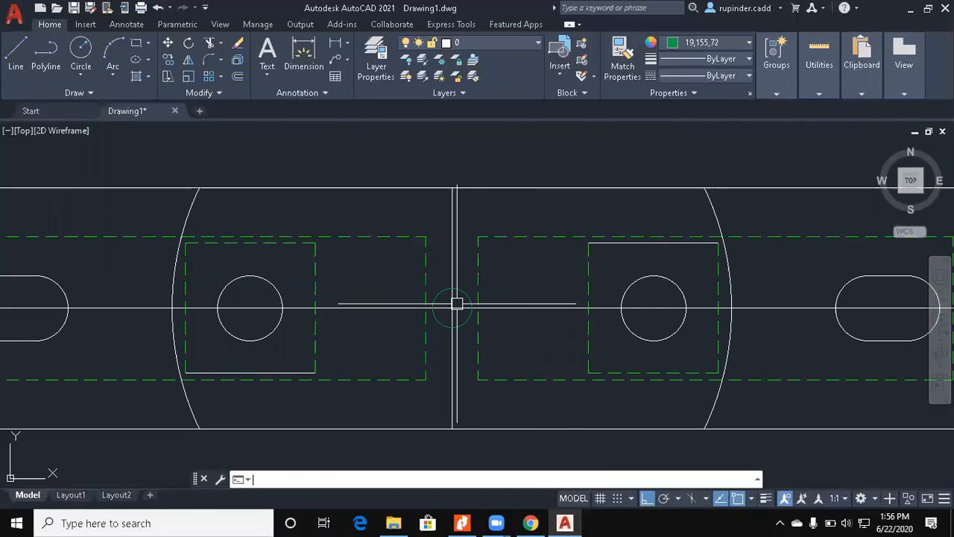
Step: Set the snug-hole circle's colour and the current drawing colour to ByLayer
click(469, 322)
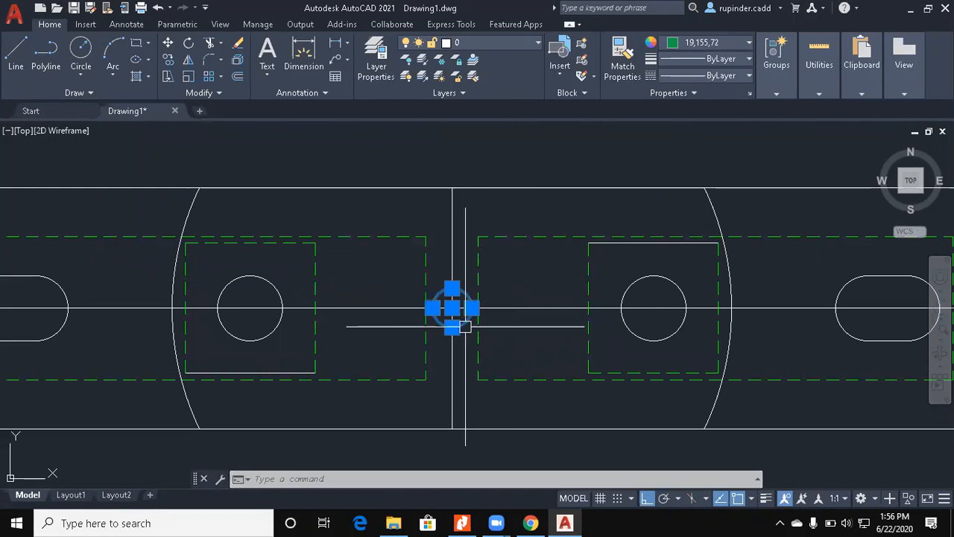
click(708, 43)
click(695, 62)
key(Escape)
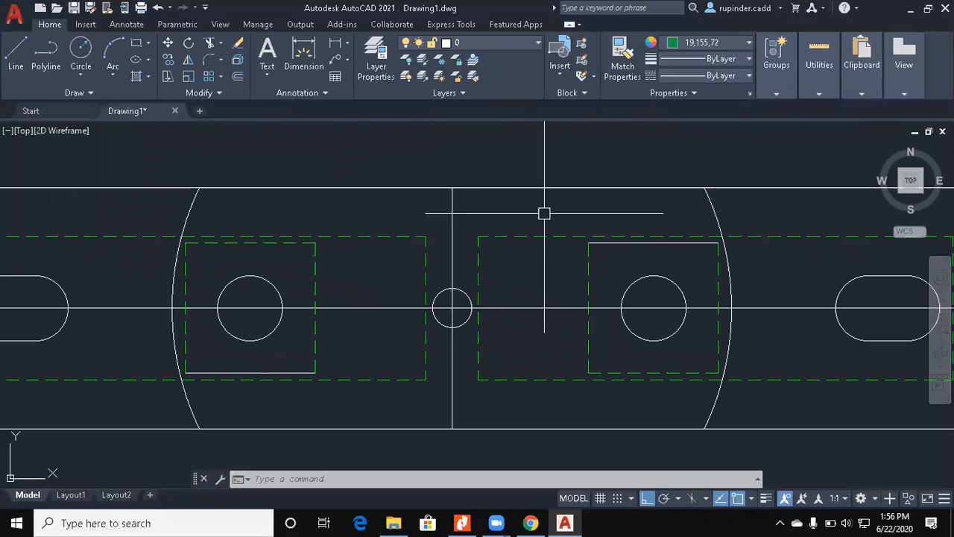
click(725, 44)
click(703, 64)
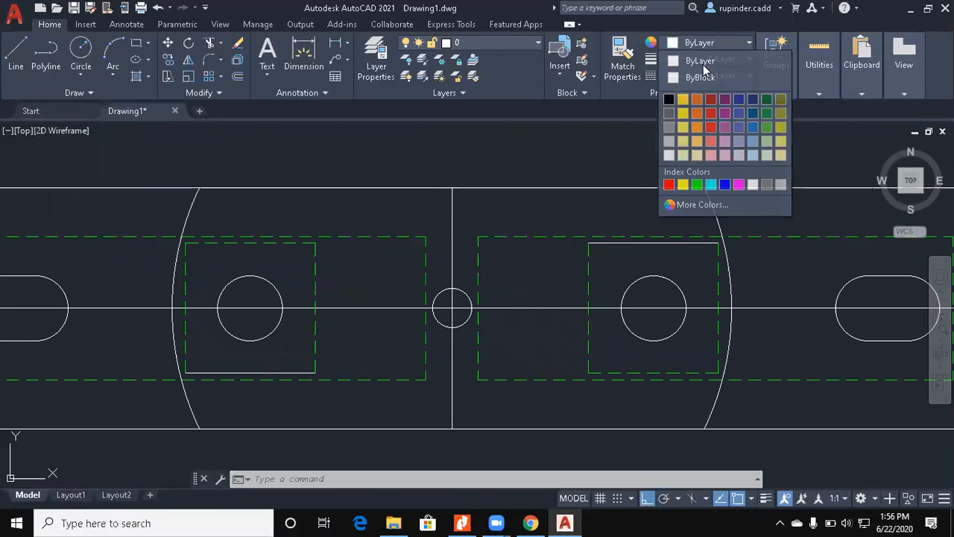
Step: Erase the vertical centre line through the front view
middle_drag(520, 312, 551, 315)
scroll(552, 315, down, 3)
scroll(511, 298, up, 3)
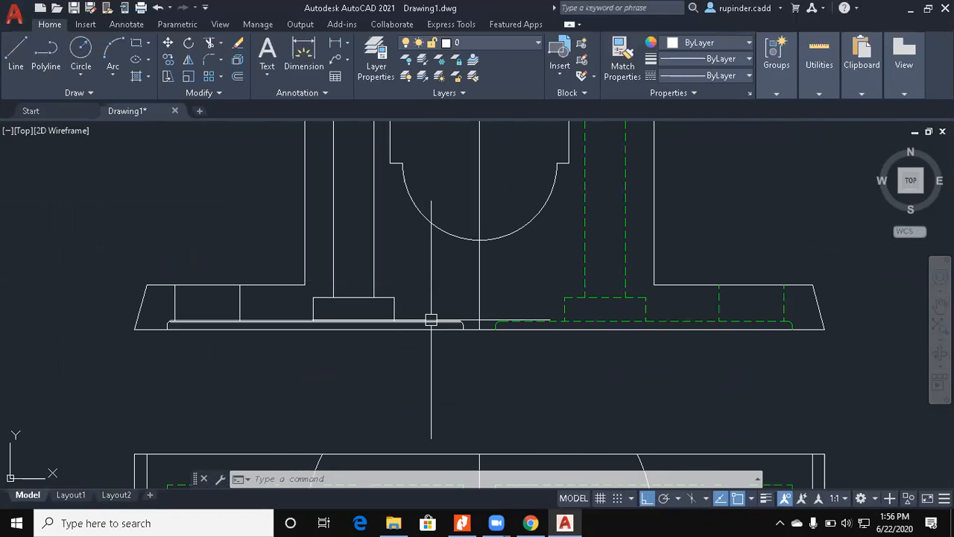
scroll(515, 283, down, 3)
click(464, 283)
click(406, 282)
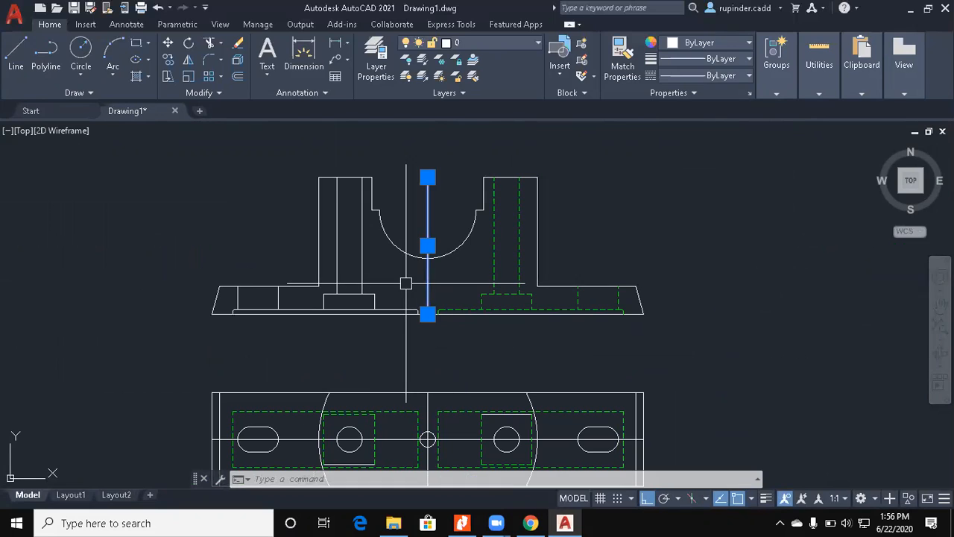
text(e)
Step: Delete the horizontal and vertical centre lines crossing the plan view
middle_drag(410, 392, 392, 238)
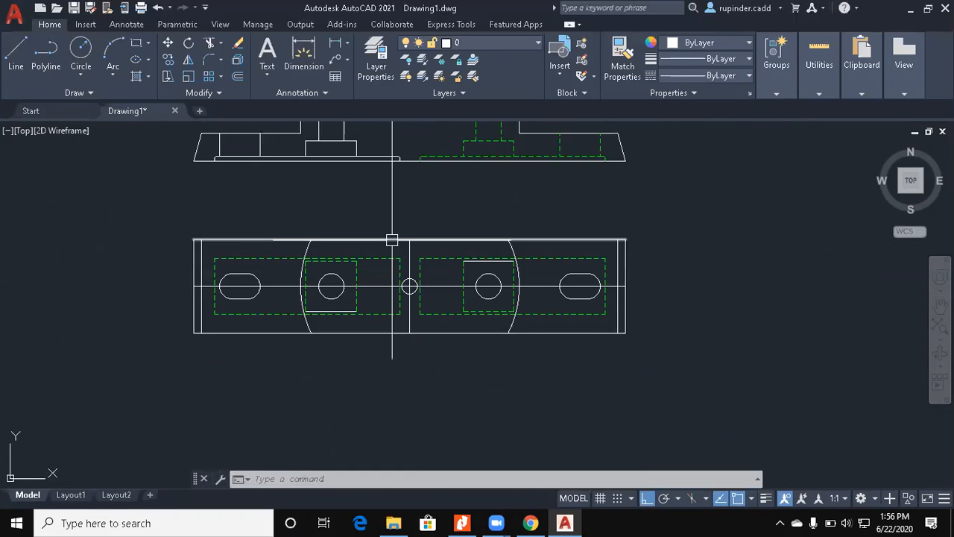
scroll(404, 244, up, 4)
click(422, 254)
click(496, 358)
click(471, 335)
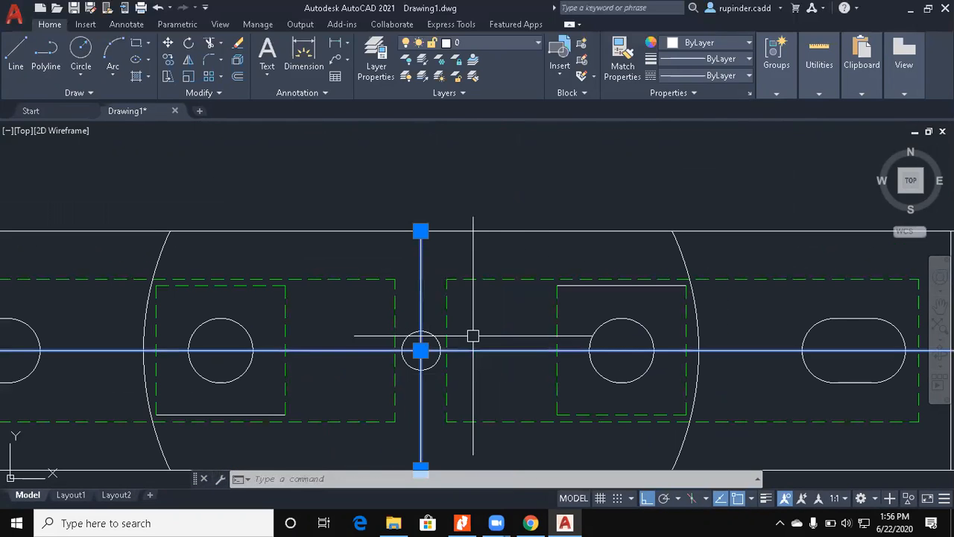
key(Delete)
Step: Project vertical construction lines into the front view from the upper ends of both plan-view arcs
text(xl)
key(Return)
text(v)
key(Return)
scroll(436, 355, down, 4)
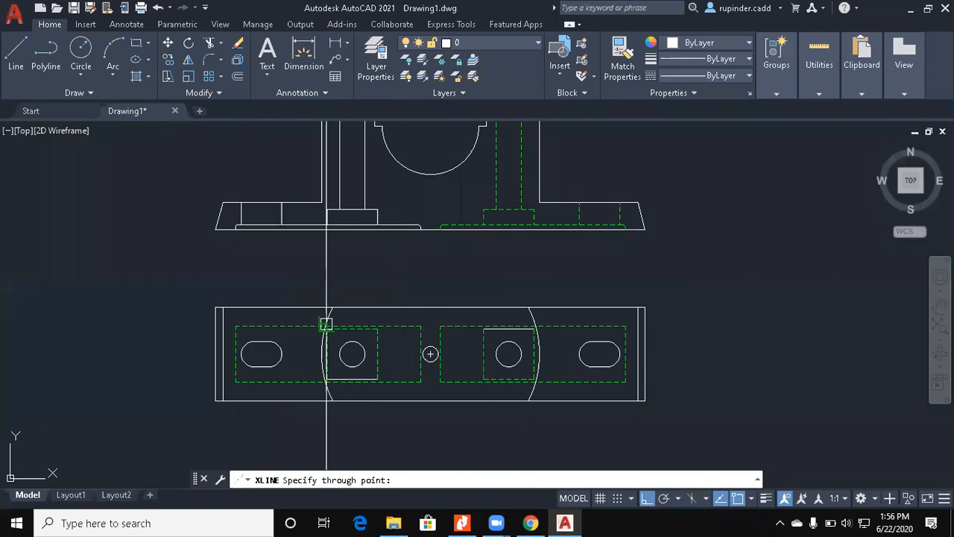
scroll(430, 354, up, 2)
middle_drag(569, 263, 556, 354)
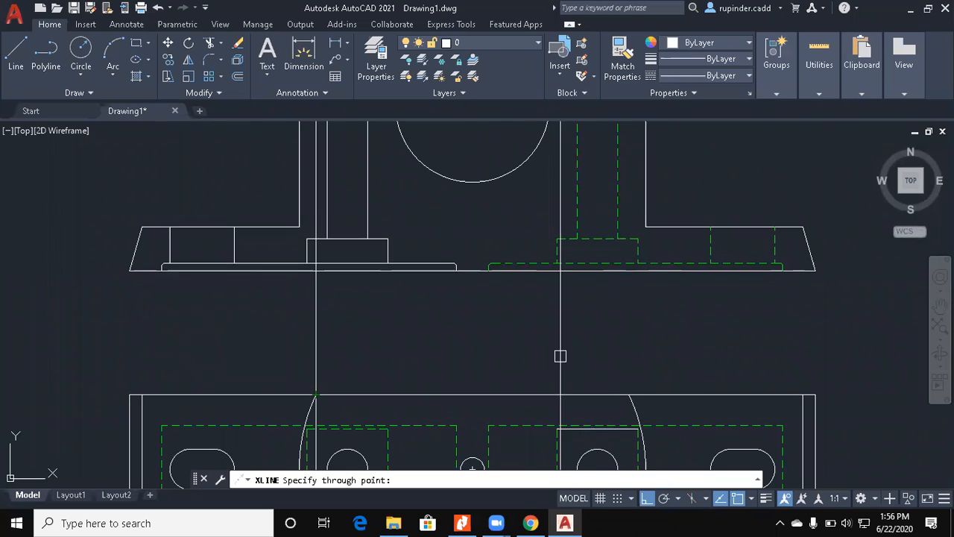
scroll(654, 325, down, 2)
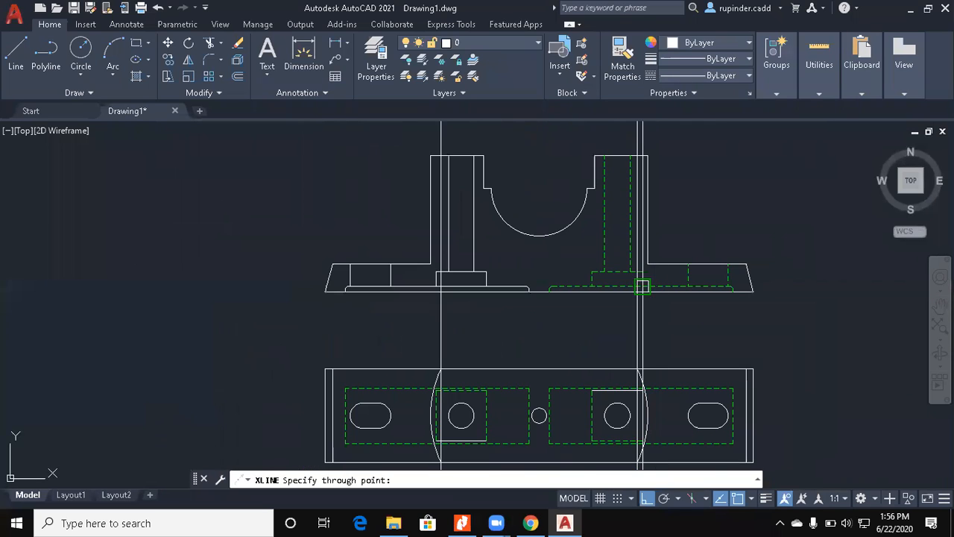
key(Escape)
scroll(419, 254, up, 2)
text(l)
key(Return)
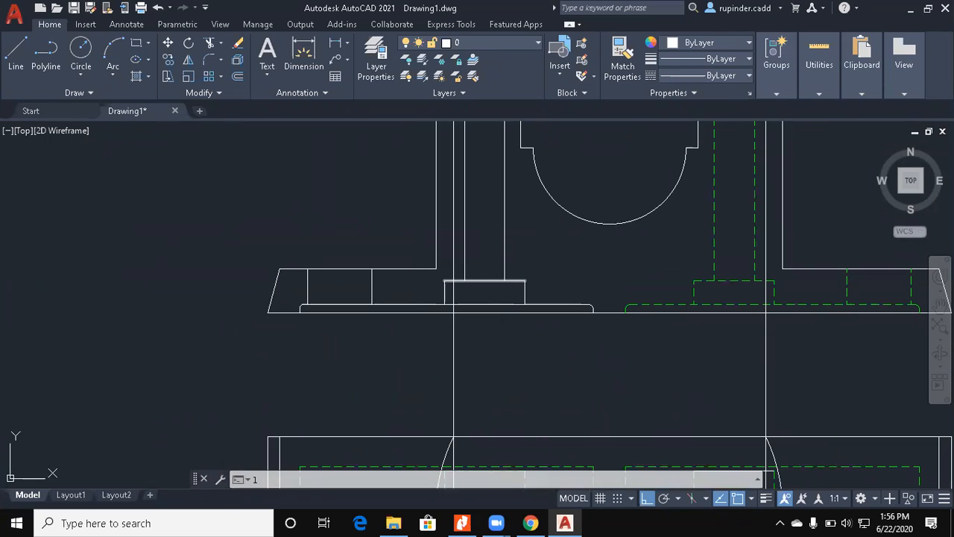
scroll(468, 269, up, 4)
key(Escape)
text(f)
key(Return)
text(r)
key(Return)
key(Escape)
Step: Draw a tangent-tangent-radius circle of radius 6 in the corner between the left upright and the base's top edge
text(c)
key(Return)
text(t)
key(Return)
click(341, 267)
click(388, 218)
text(6)
key(Return)
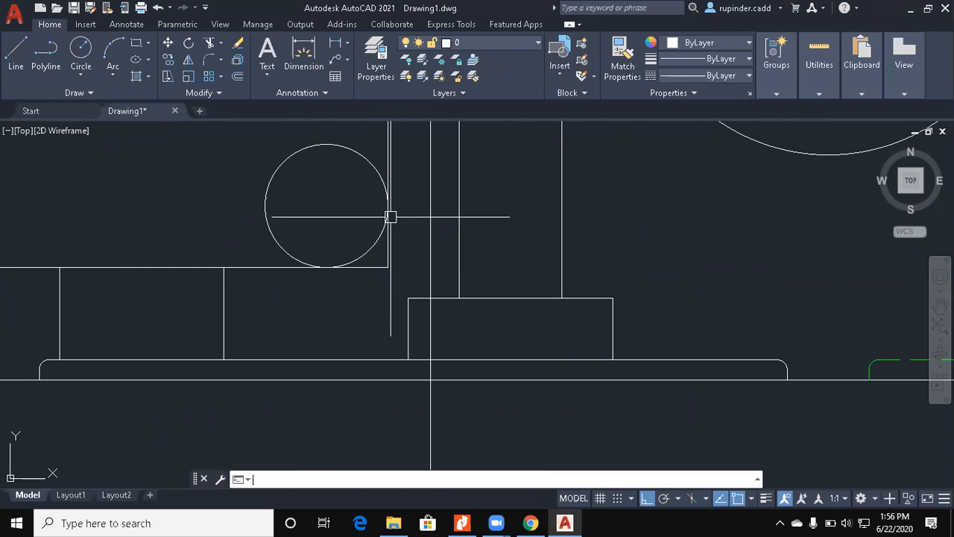
Step: Trim the circle and the leftover corner lines so that only the left corner's rounding arc remains
text(tr)
key(Return)
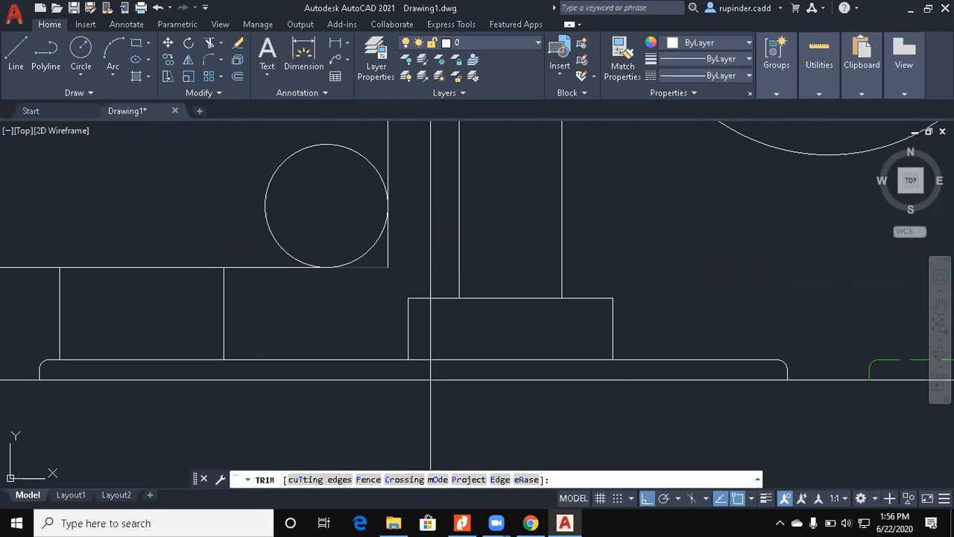
click(368, 159)
key(Return)
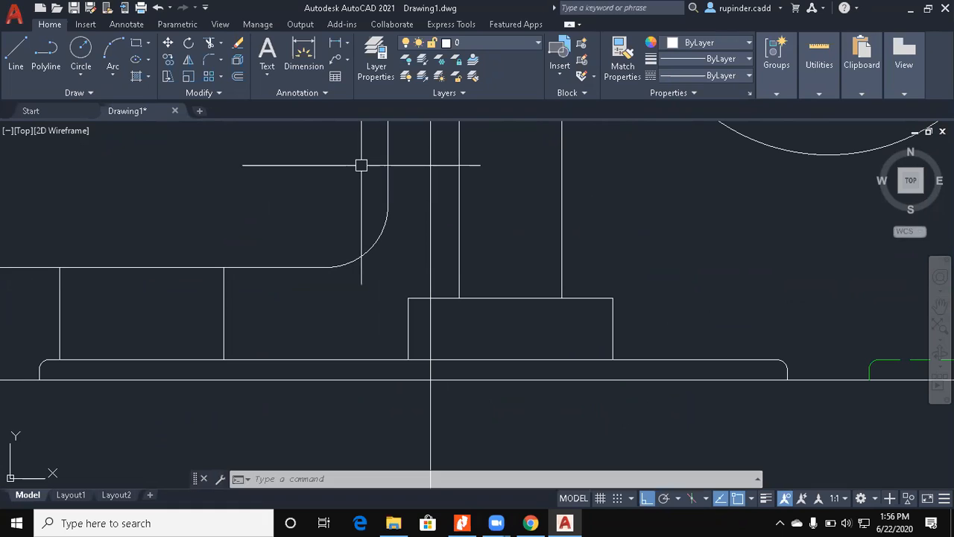
Step: Draw a horizontal line from the rounding's lower end to the left construction line and fillet their corner with radius 6
key(Return)
click(330, 267)
click(428, 266)
key(Return)
text(f)
key(Return)
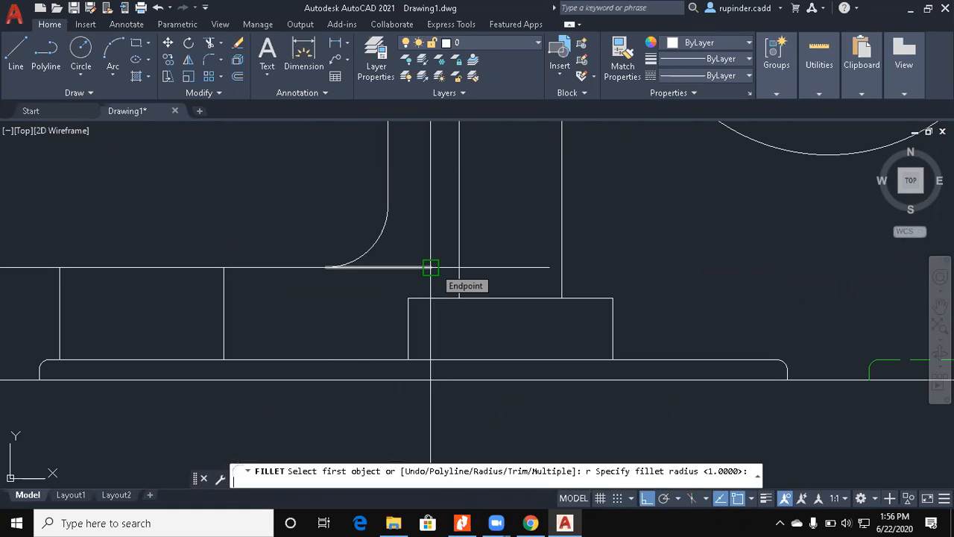
click(386, 267)
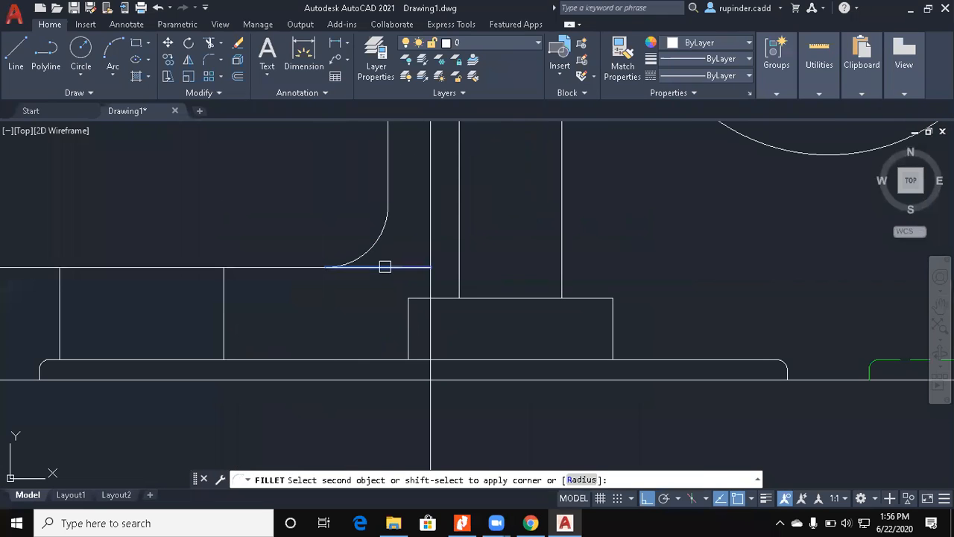
click(432, 224)
Step: Trim the left construction line above the upright's top edge
scroll(434, 216, down, 3)
scroll(414, 333, up, 1)
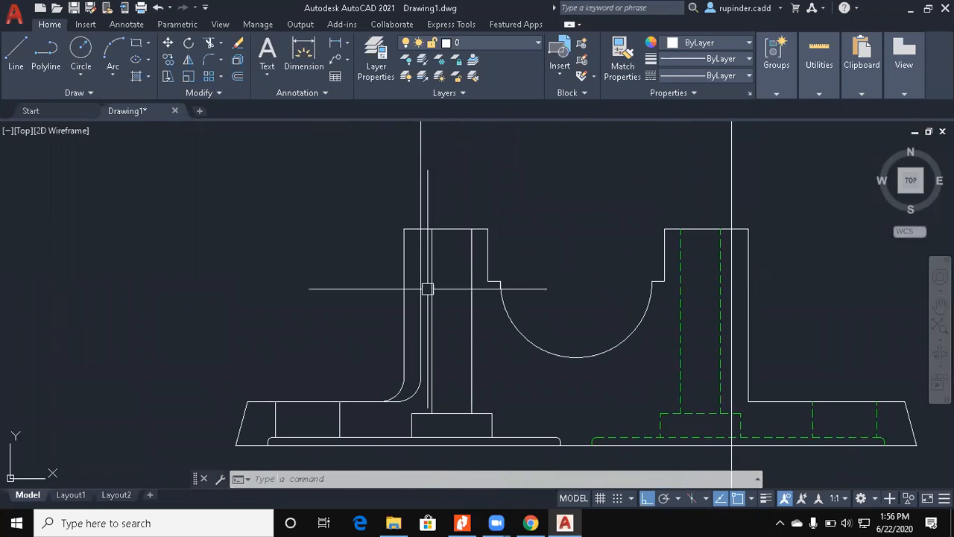
text(tr)
key(Return)
scroll(470, 229, up, 2)
key(Return)
click(454, 189)
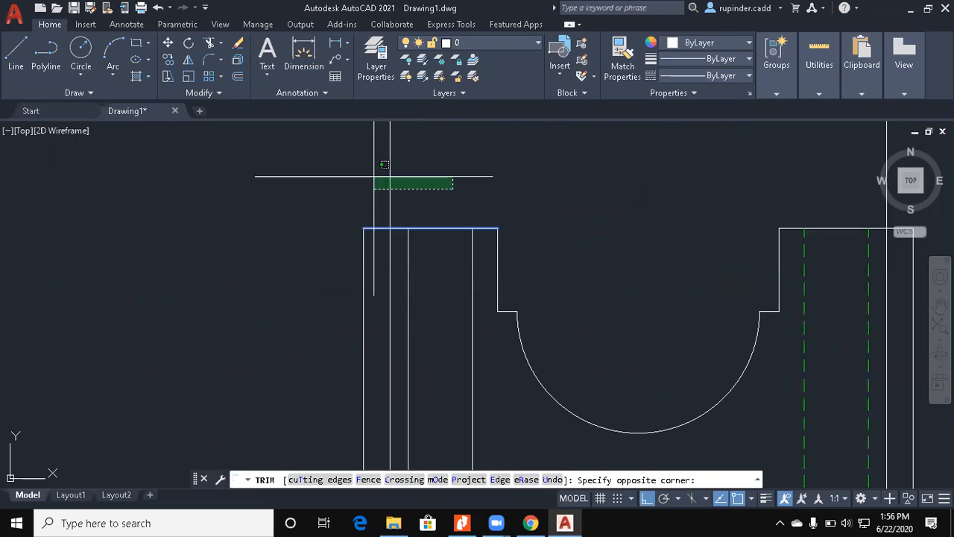
click(368, 176)
key(Return)
Step: Fillet the corner between the right upright and the base's top edge with radius 6
scroll(342, 171, down, 4)
middle_drag(480, 216, 299, 188)
scroll(373, 234, up, 4)
middle_drag(467, 318, 438, 270)
text(l)
key(Return)
scroll(439, 270, up, 2)
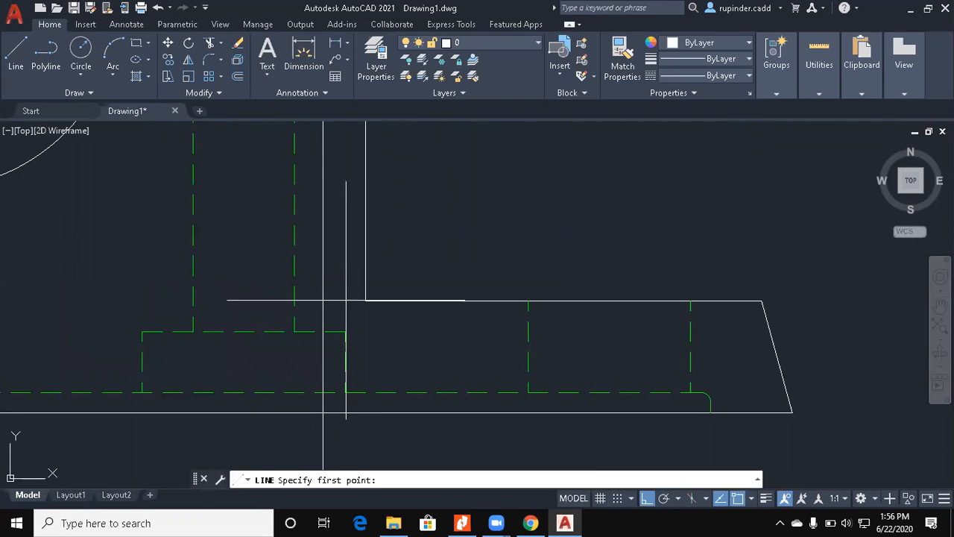
key(Escape)
text(f)
key(Return)
click(405, 296)
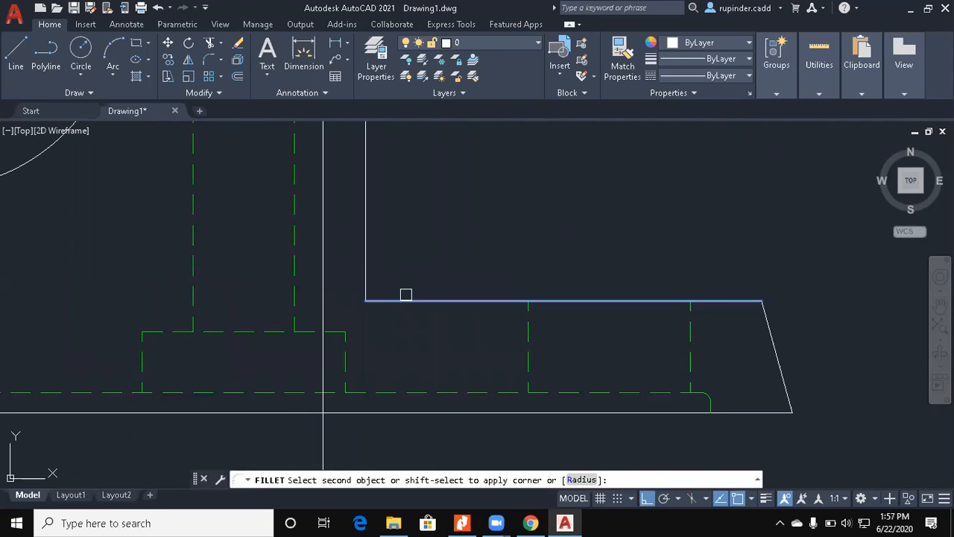
click(366, 254)
Step: Draw a horizontal line from the right rounding's lower end to the right construction line and fillet their corner with radius 6
text(l)
key(Return)
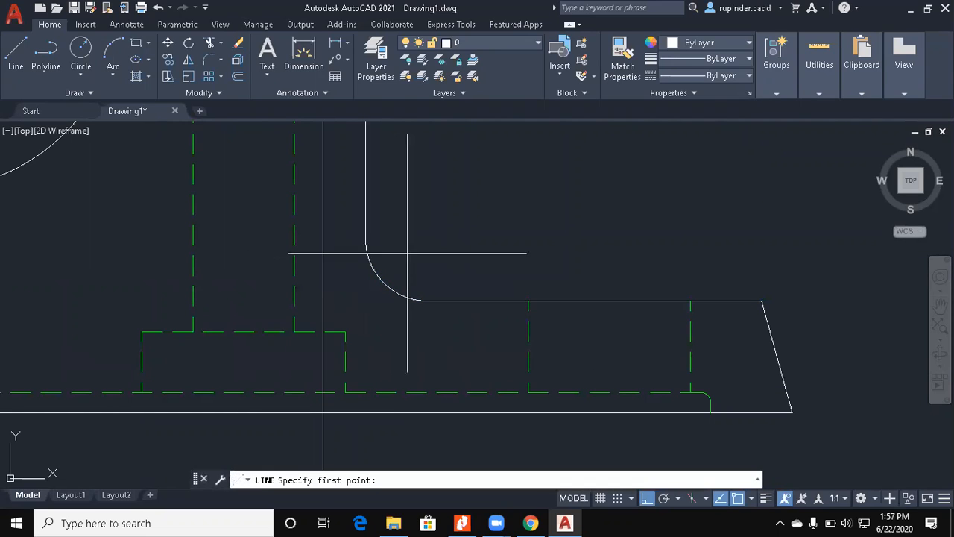
click(426, 300)
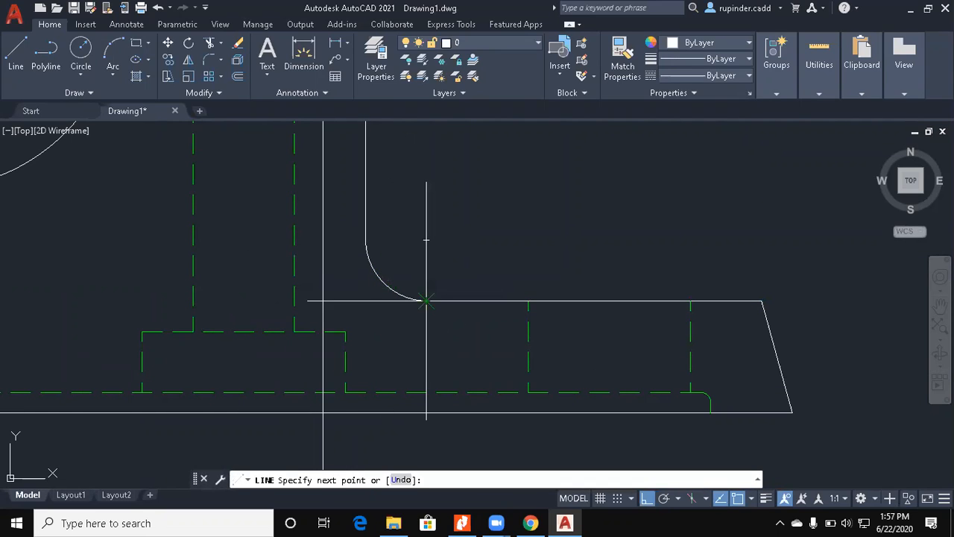
key(Escape)
text(f)
key(Return)
text(r)
key(Return)
key(Return)
click(340, 301)
key(Escape)
key(Escape)
Step: Trim the right construction line above the upright's top edge
mouse_move(319, 260)
middle_down()
mouse_move(394, 326)
mouse_move(439, 330)
middle_up()
text(tr)
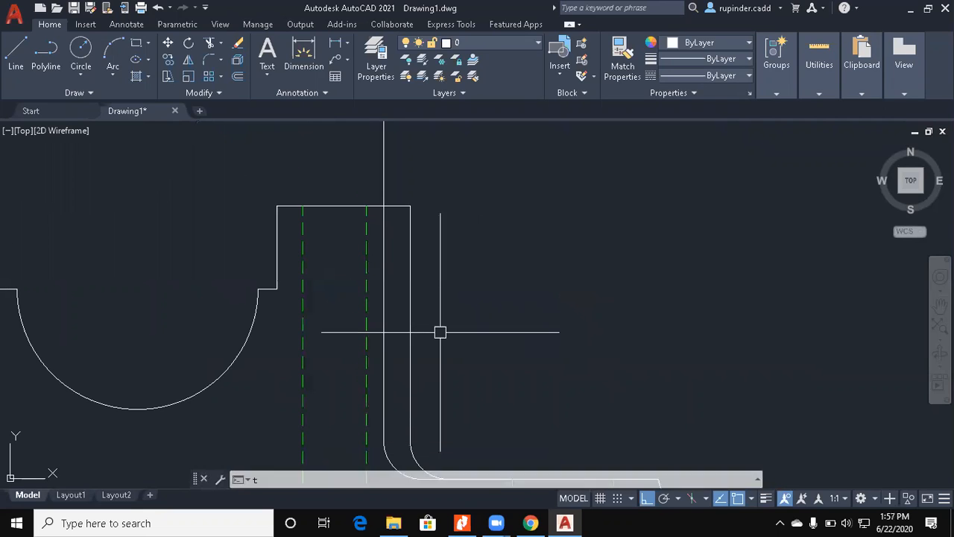
key(Return)
key(Return)
click(384, 182)
key(Escape)
Step: Draw a vertical line downward and a horizontal line to the right from the lowest point of the front view's bearing arc
scroll(344, 167, down, 4)
middle_drag(404, 236, 523, 195)
middle_drag(441, 245, 468, 243)
scroll(334, 246, up, 2)
middle_drag(402, 262, 394, 305)
mouse_move(467, 300)
middle_down()
mouse_move(372, 259)
mouse_move(365, 244)
mouse_move(387, 220)
mouse_move(401, 301)
middle_up()
scroll(372, 239, down, 2)
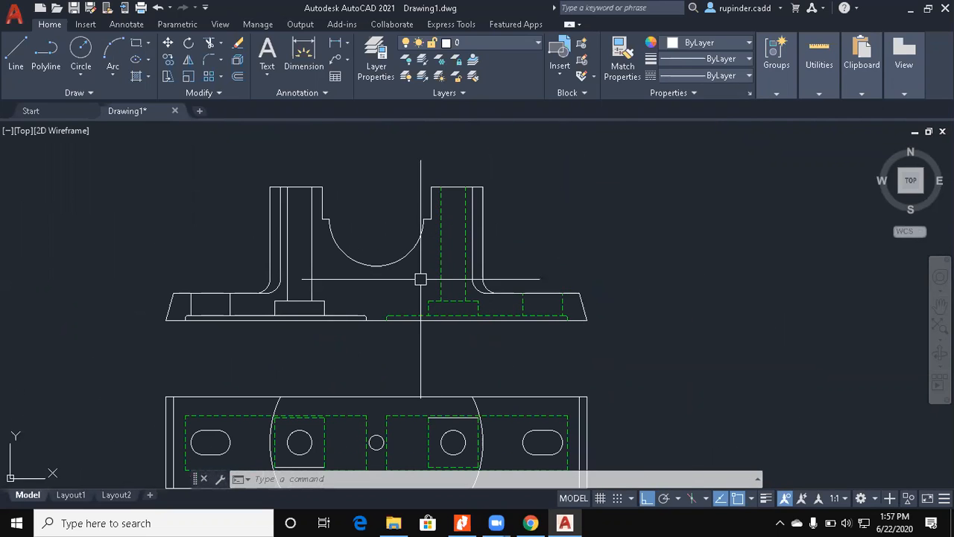
scroll(408, 278, up, 3)
text(l)
key(Return)
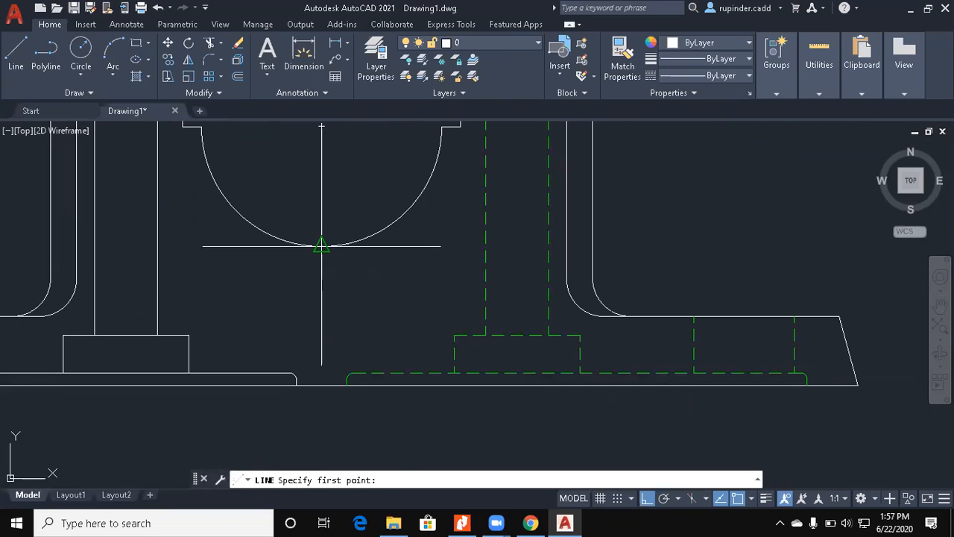
click(323, 246)
click(322, 309)
key(Return)
key(Return)
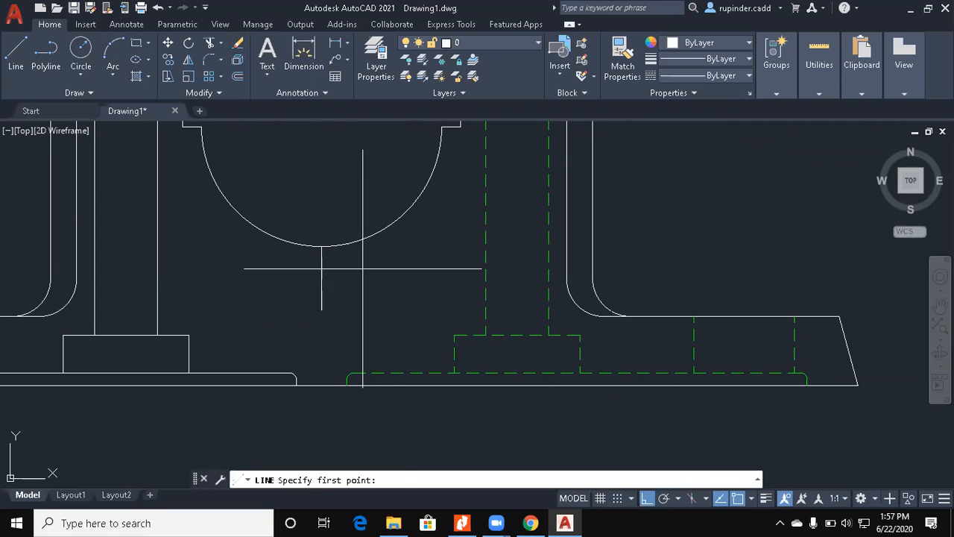
click(323, 246)
click(412, 262)
key(Return)
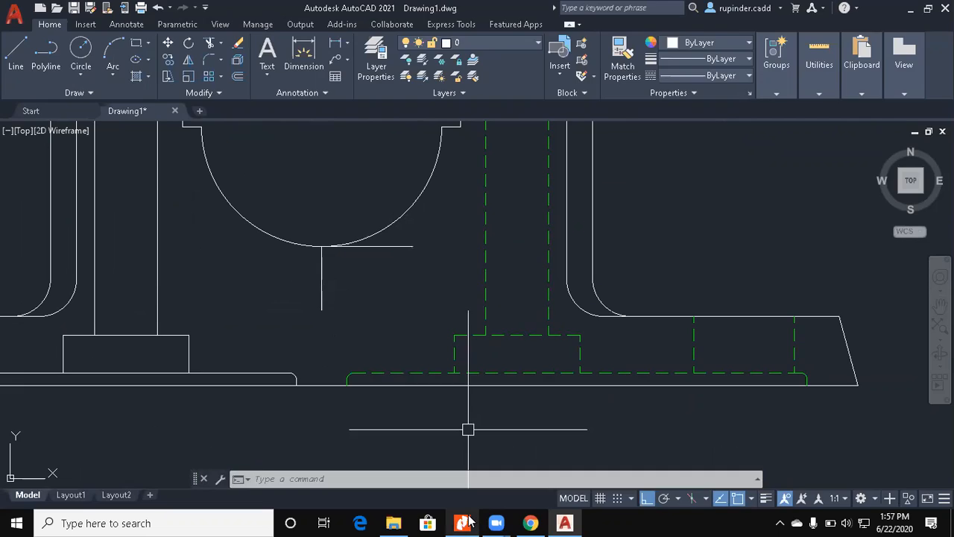
Step: Check the reference drawing and draw a vertical construction line through the left edge of the plan view's snug hole
click(468, 520)
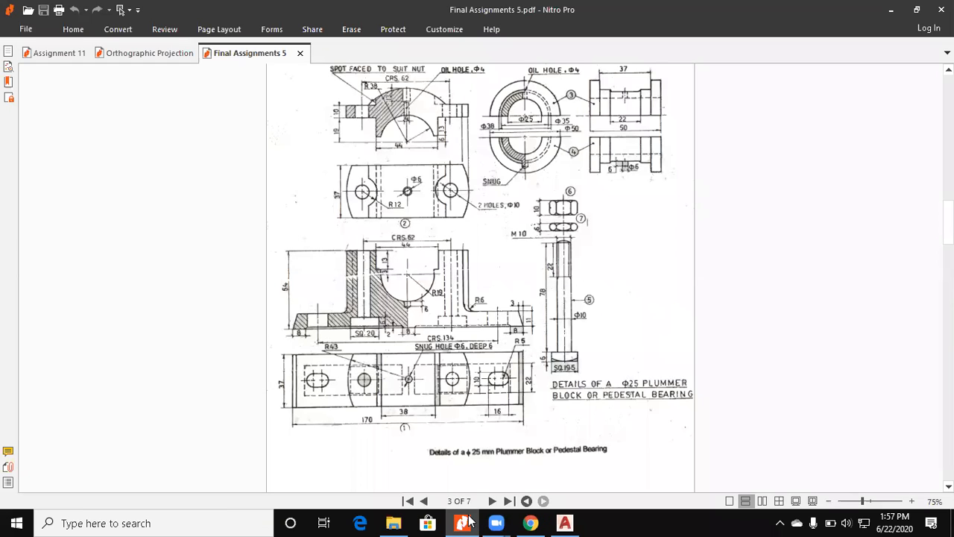
click(468, 520)
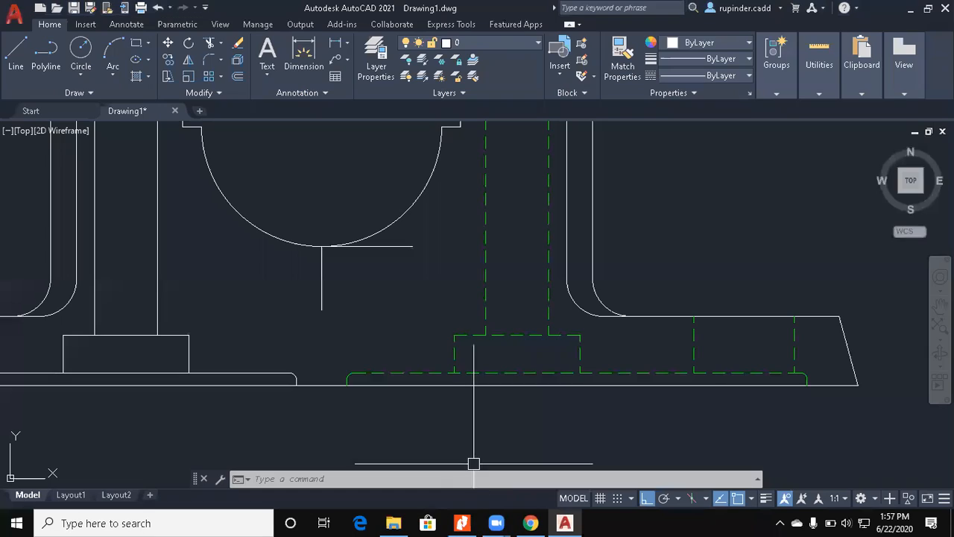
text(xl)
key(Return)
click(457, 337)
middle_drag(429, 360, 410, 121)
middle_drag(300, 415, 301, 302)
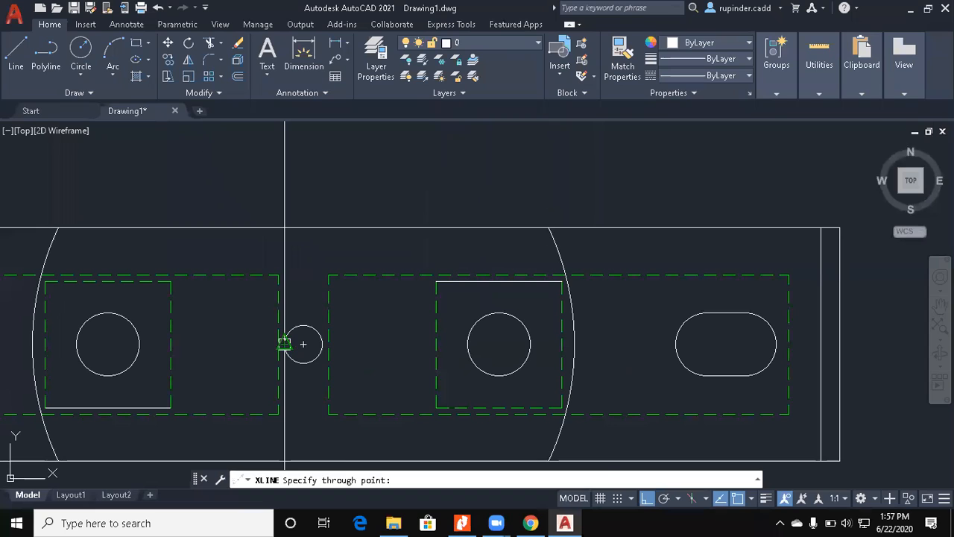
middle_drag(336, 267, 379, 448)
middle_drag(393, 309, 400, 413)
key(Escape)
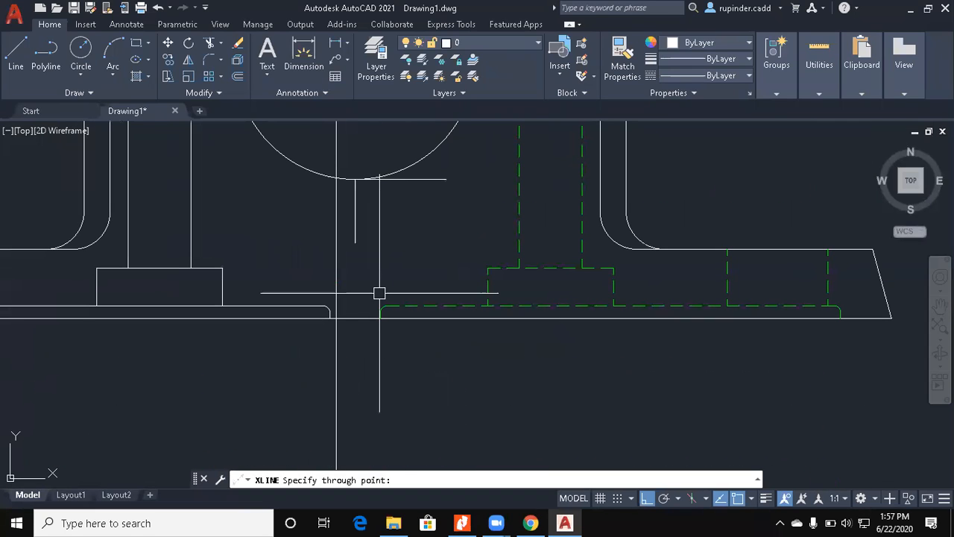
Step: Offset the horizontal line under the bearing arc downward by 6 and extend the copy to the vertical construction line
text(o)
key(Return)
key(Return)
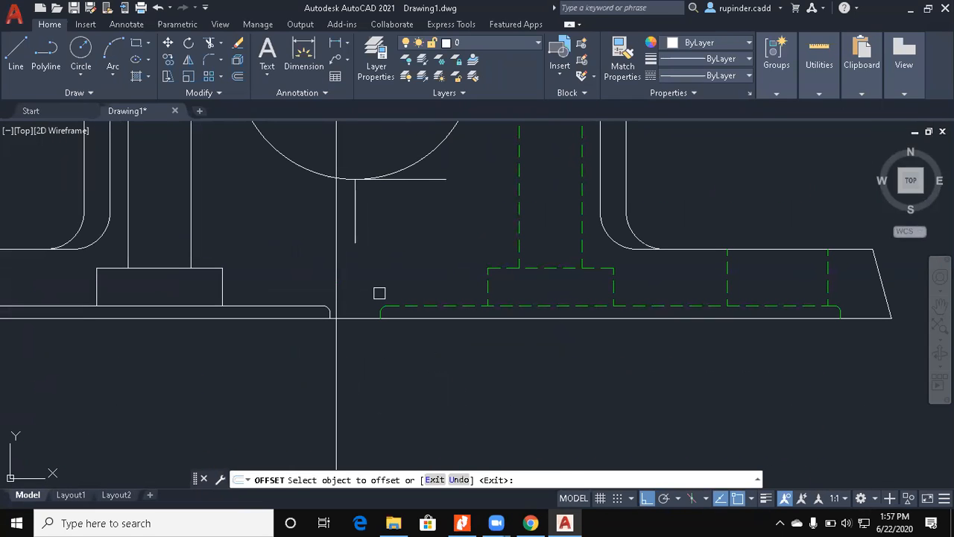
click(406, 180)
click(407, 222)
key(Return)
text(ex)
key(Return)
click(383, 217)
key(Return)
Step: Rotate a copy of the offset line about its intersection with the snug hole's vertical centre line
text(ro)
key(Return)
scroll(379, 242, up, 2)
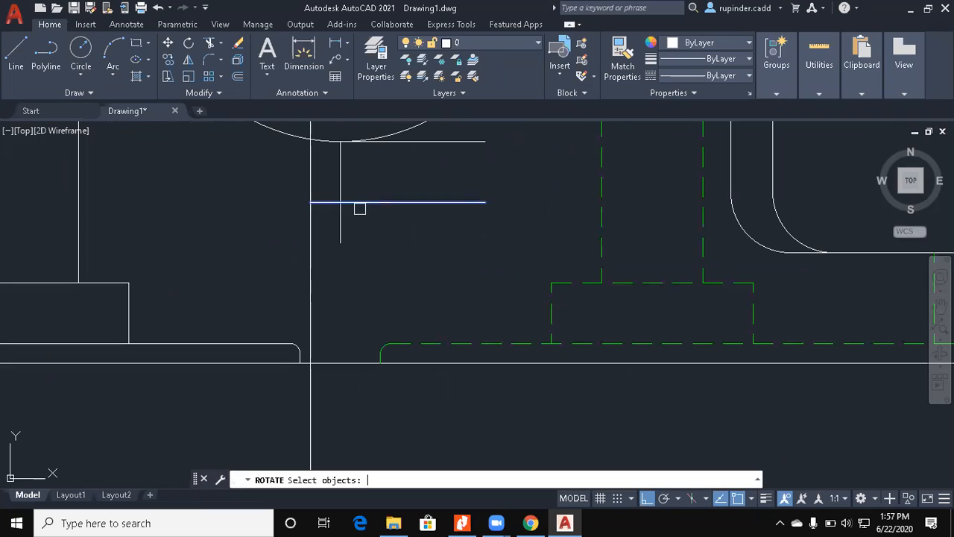
click(339, 202)
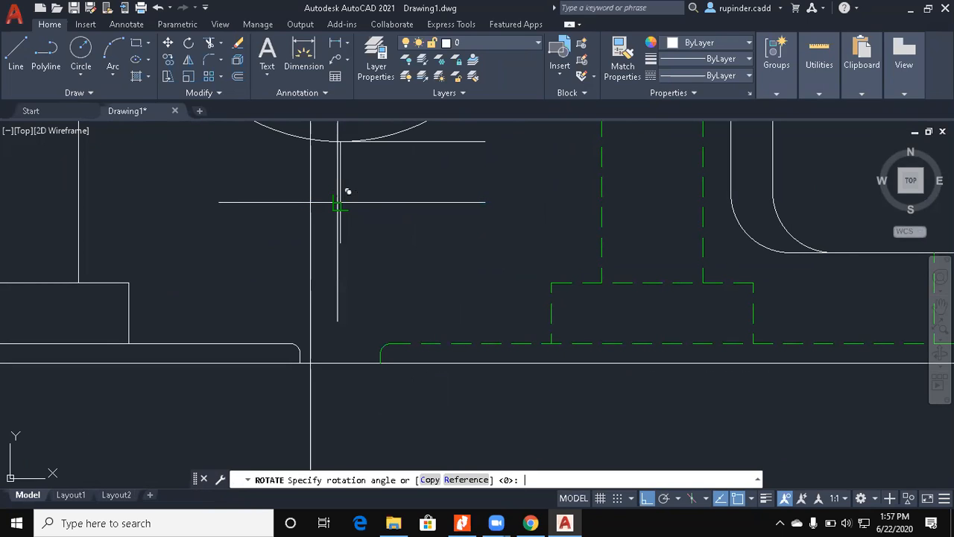
key(Return)
Step: Try to mirror the slanted line about the snug hole's vertical centre line
text(mi)
key(Return)
click(339, 201)
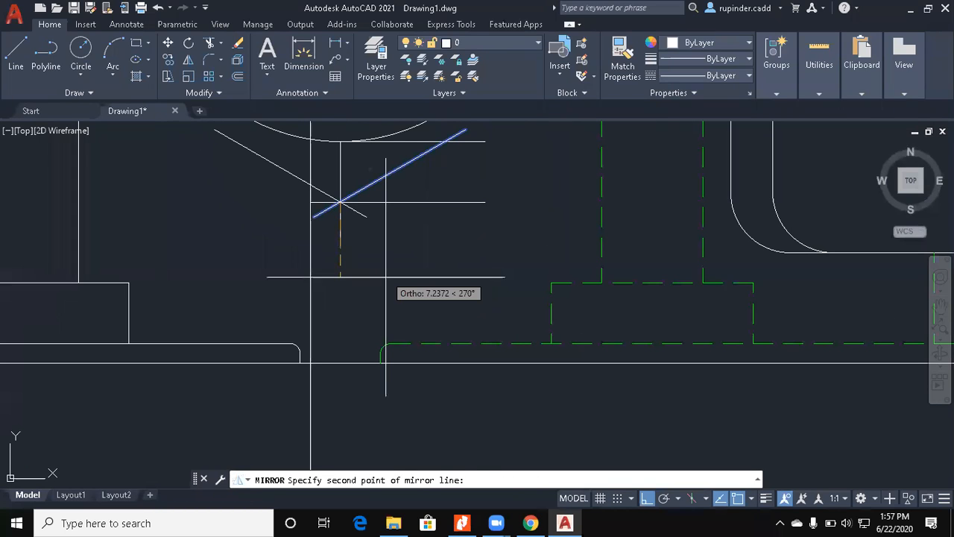
click(341, 291)
key(Return)
key(Return)
scroll(350, 216, up, 4)
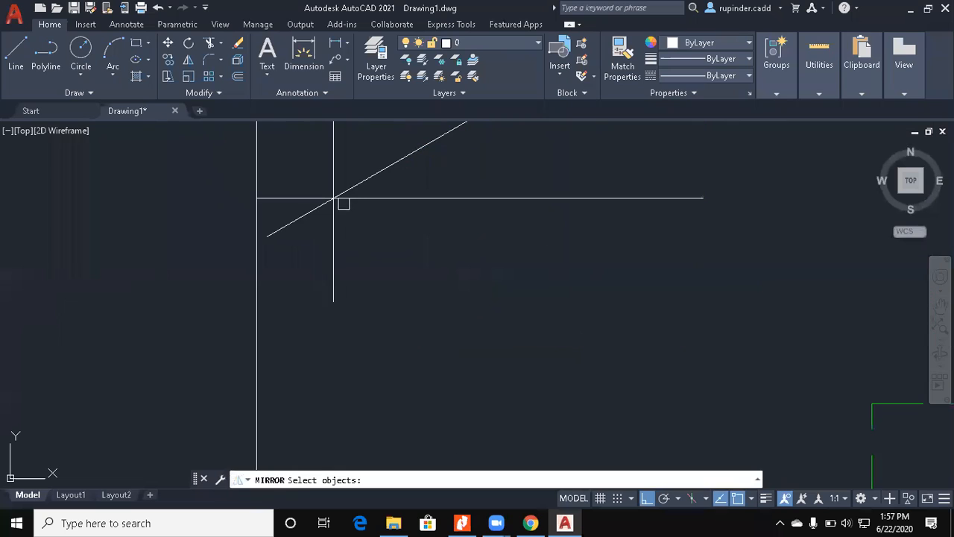
click(333, 198)
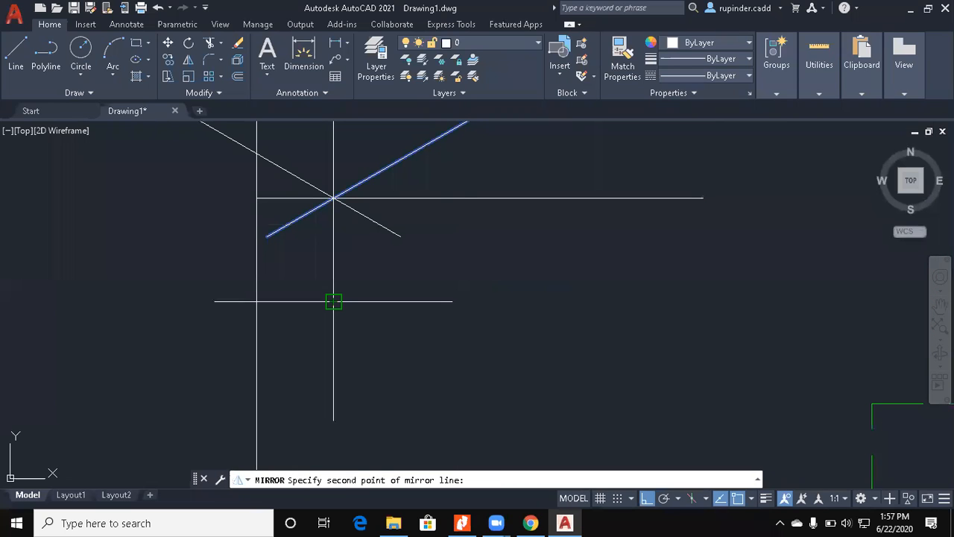
key(Escape)
Step: Delete the slanted line crossing the snug hole's centre line
middle_drag(376, 244, 380, 252)
mouse_move(268, 246)
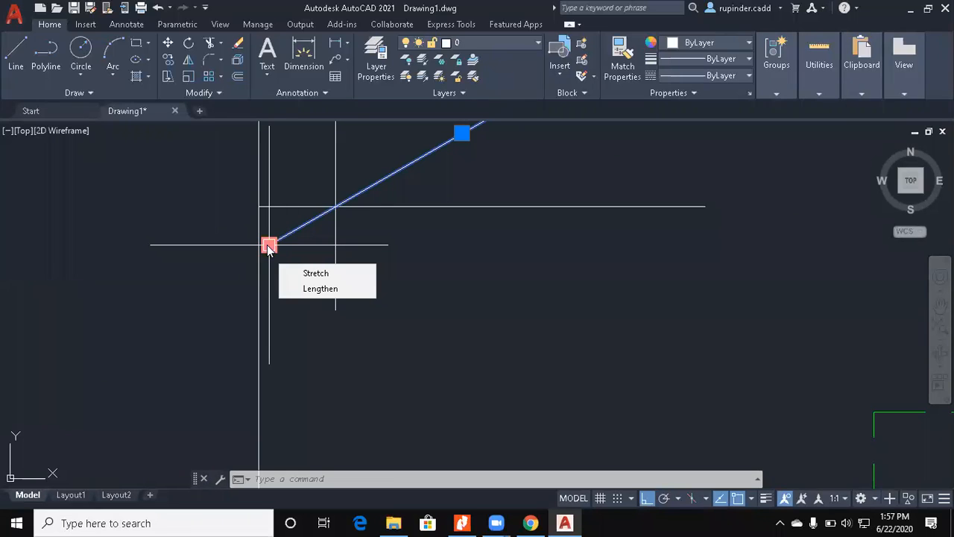
click(414, 193)
click(372, 133)
key(Delete)
middle_drag(386, 246, 398, 280)
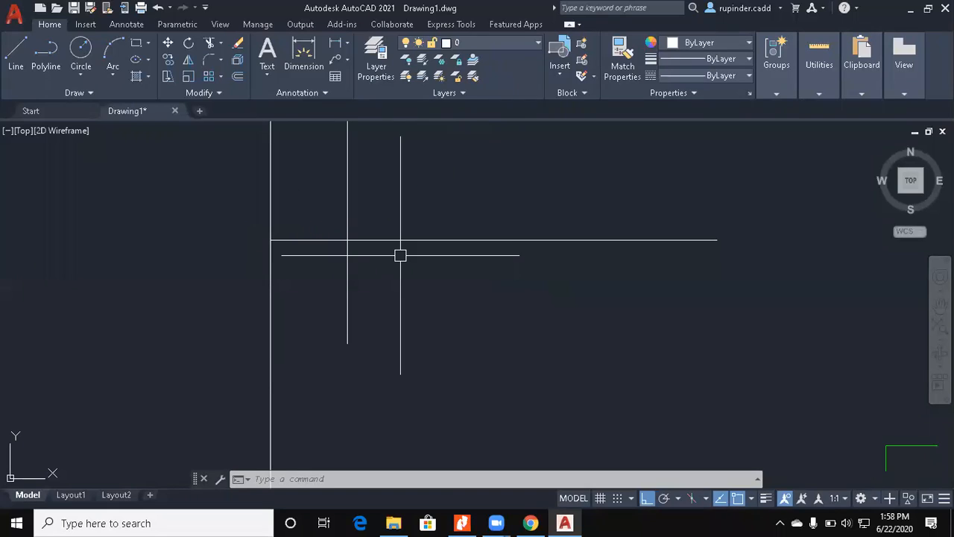
Step: Stretch the offset line's right end straight down to slope it for the snug hole's conical bottom
click(588, 240)
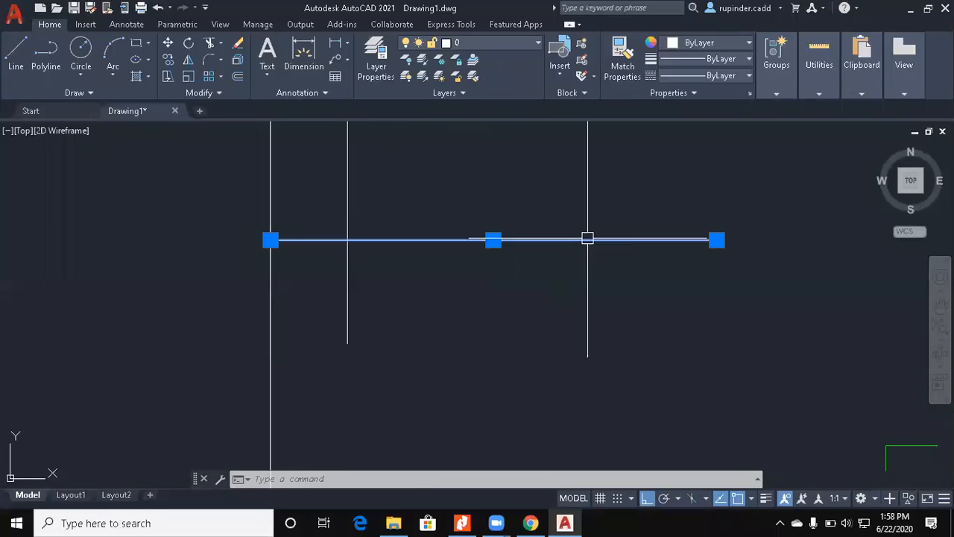
click(716, 240)
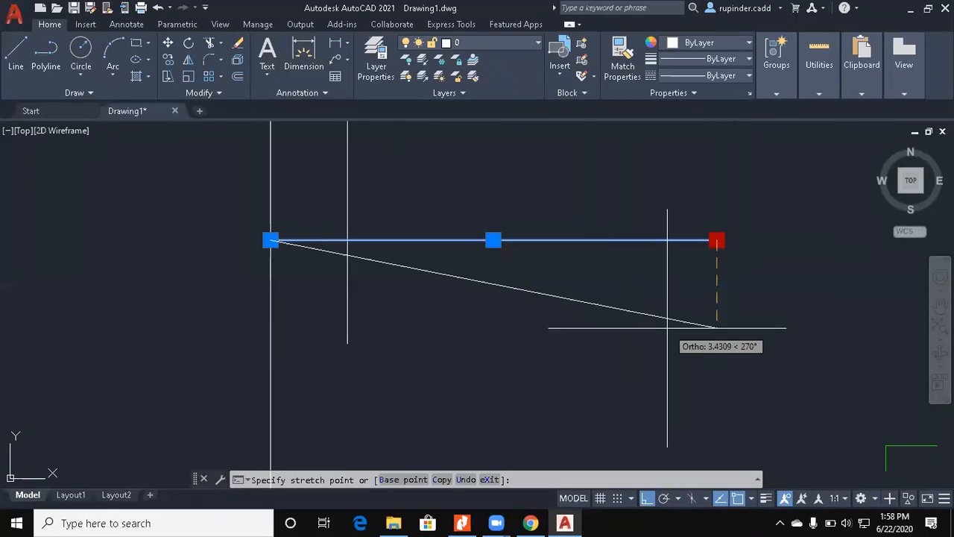
click(622, 351)
Step: Trim the sloped line and both vertical lines to leave the left half of the snug hole below the arc
text(tr)
key(Return)
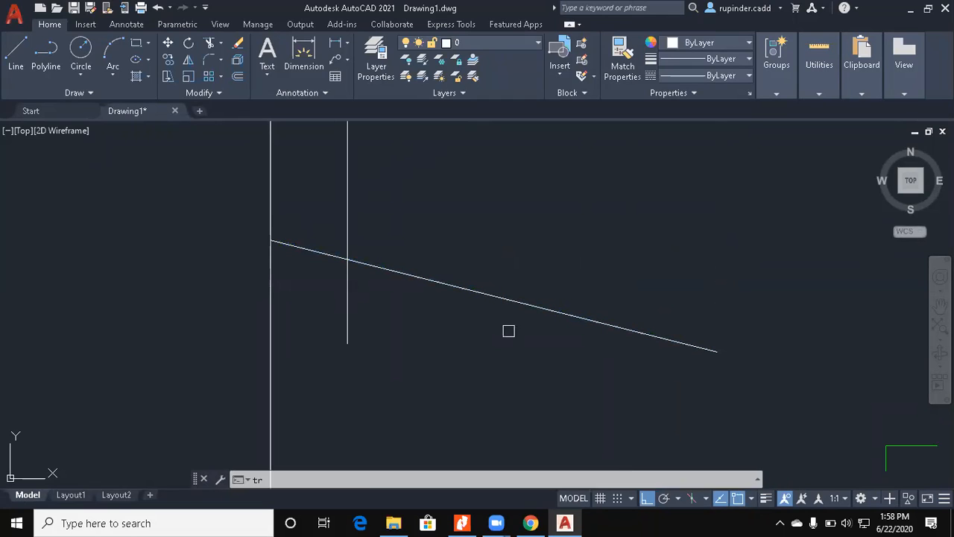
click(460, 338)
click(455, 267)
click(343, 346)
click(264, 316)
scroll(278, 315, down, 2)
middle_drag(314, 264, 389, 320)
click(386, 182)
click(332, 170)
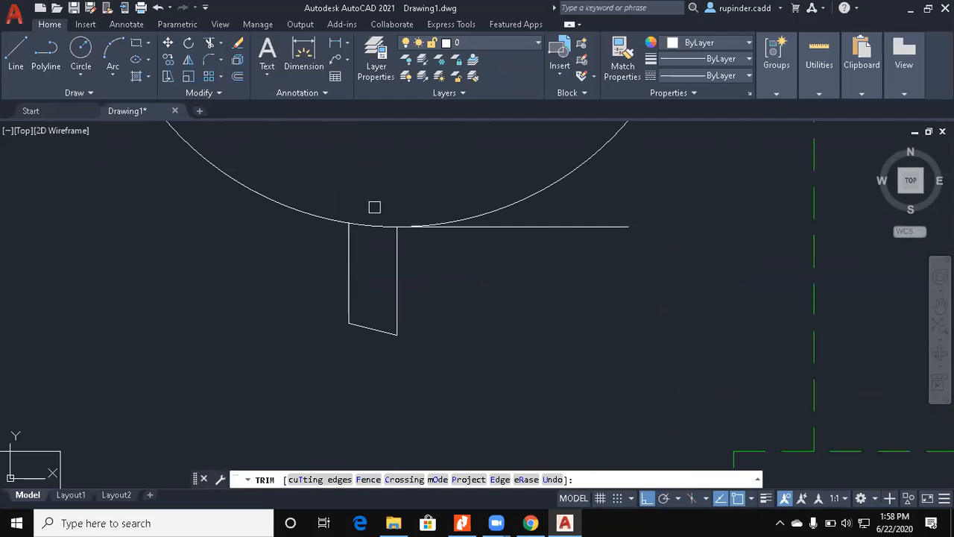
key(Escape)
Step: Erase the horizontal helper line at the lowest point of the bearing arc
click(588, 237)
click(570, 218)
text(e)
key(Return)
Step: Mirror the left half of the snug hole about its vertical centre line, keeping the original
text(mi)
key(Return)
key(Return)
click(398, 227)
click(400, 178)
key(Return)
Step: Erase the vertical centre line inside the snug hole
click(421, 302)
click(360, 279)
text(e)
key(Return)
Step: Check the reference drawing and match the snug hole's right half to the green dashed hidden lines of the base
scroll(530, 271, down, 6)
mouse_move(547, 291)
middle_down()
mouse_move(466, 318)
mouse_move(466, 275)
middle_up()
scroll(380, 307, up, 2)
click(464, 522)
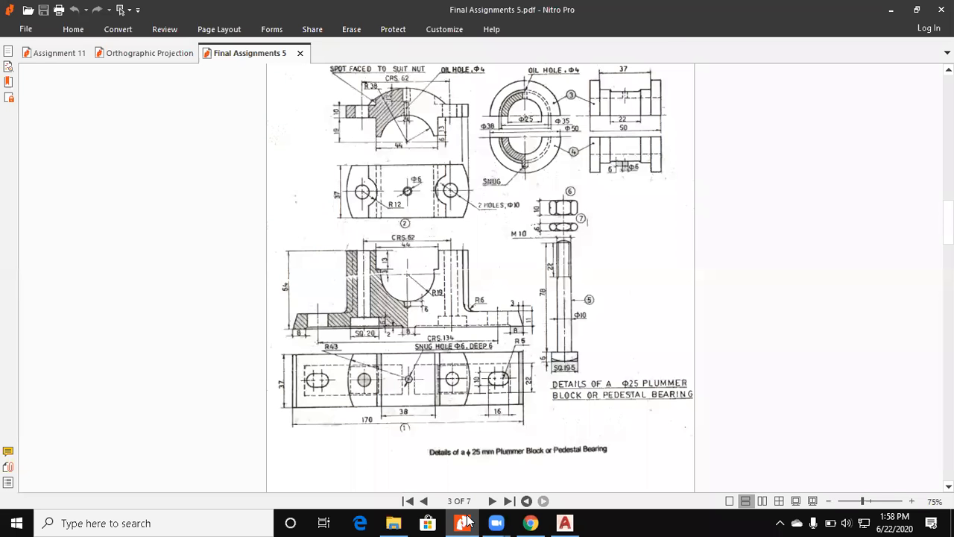
click(464, 523)
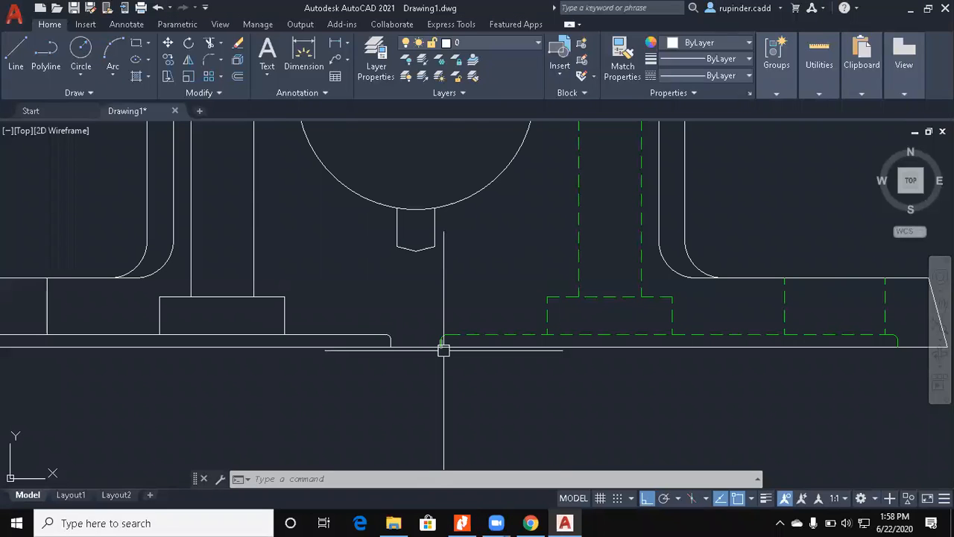
text(ma)
key(Return)
mouse_move(417, 378)
middle_down()
mouse_move(452, 186)
mouse_move(485, 387)
middle_up()
click(455, 160)
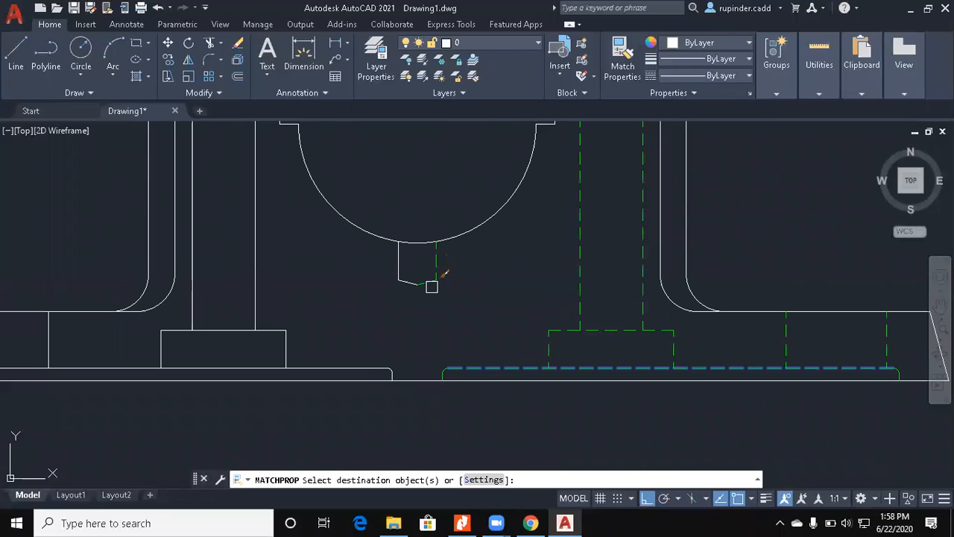
key(Escape)
scroll(449, 286, down, 4)
middle_drag(472, 283, 483, 293)
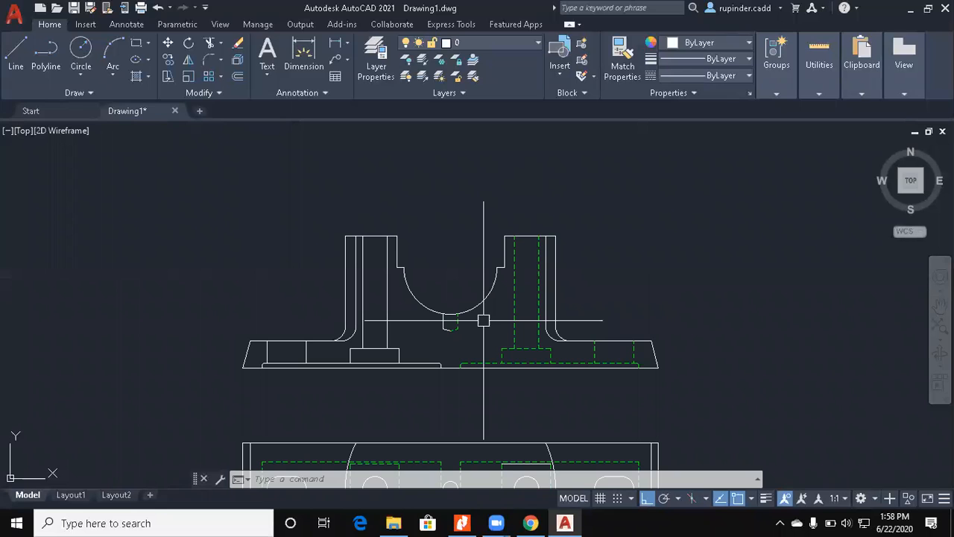
scroll(483, 321, down, 3)
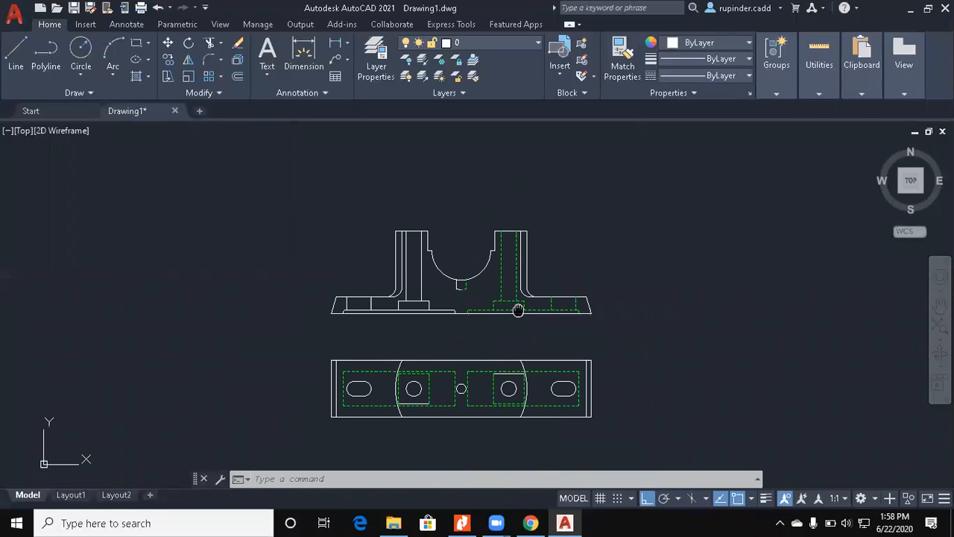
middle_drag(569, 255, 546, 296)
key(Escape)
text(xl)
key(Return)
text(c)
key(Return)
scroll(430, 409, up, 5)
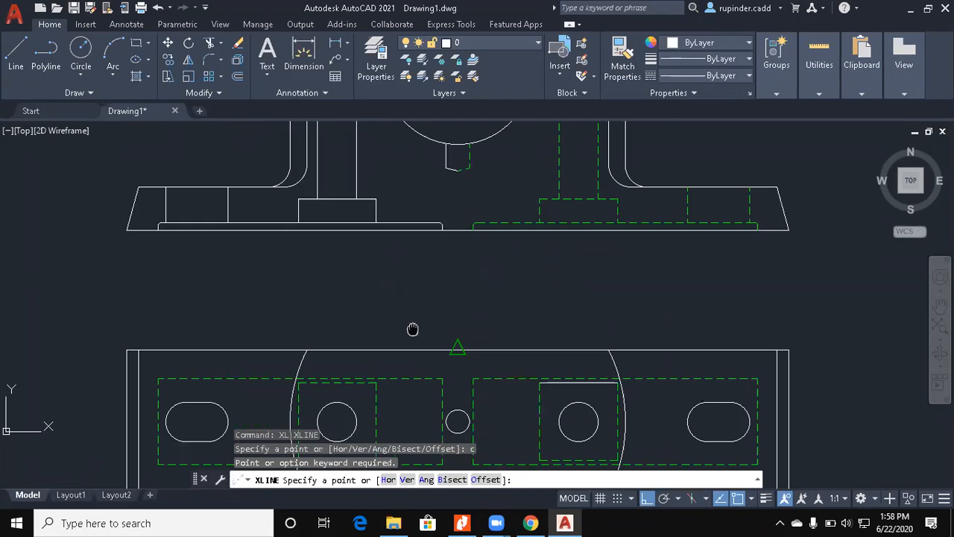
click(290, 259)
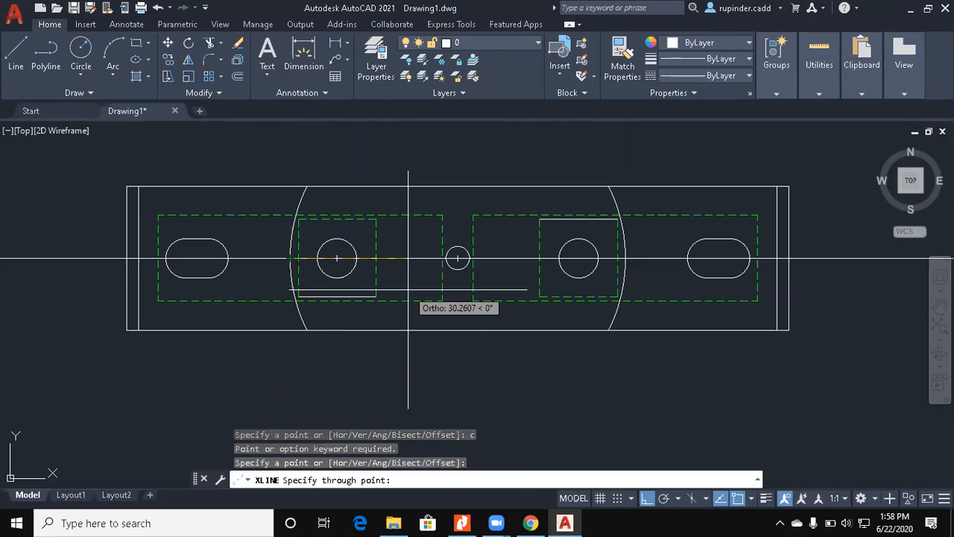
key(Escape)
Step: Draw vertical construction lines through the outermost points of the plan view's left and right arcs
key(Return)
text(v)
key(Return)
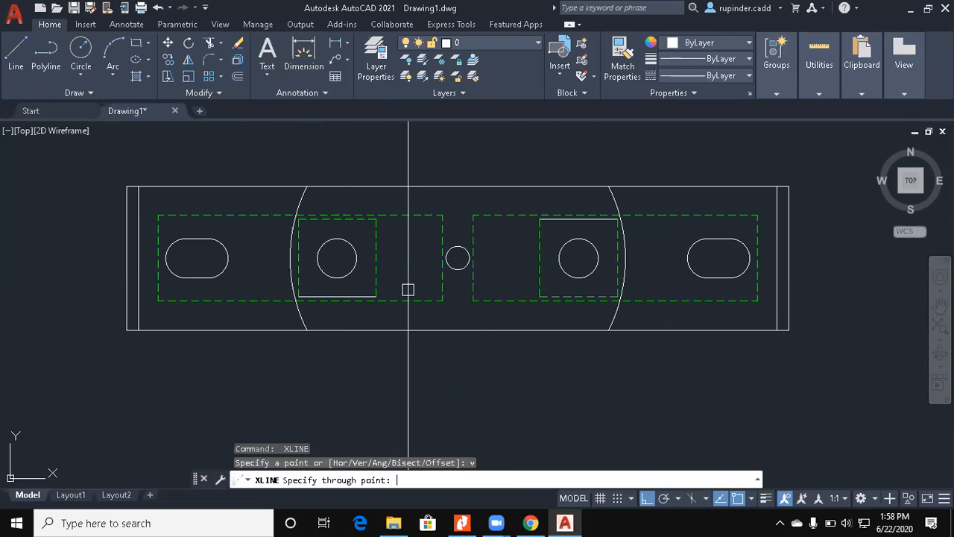
click(290, 258)
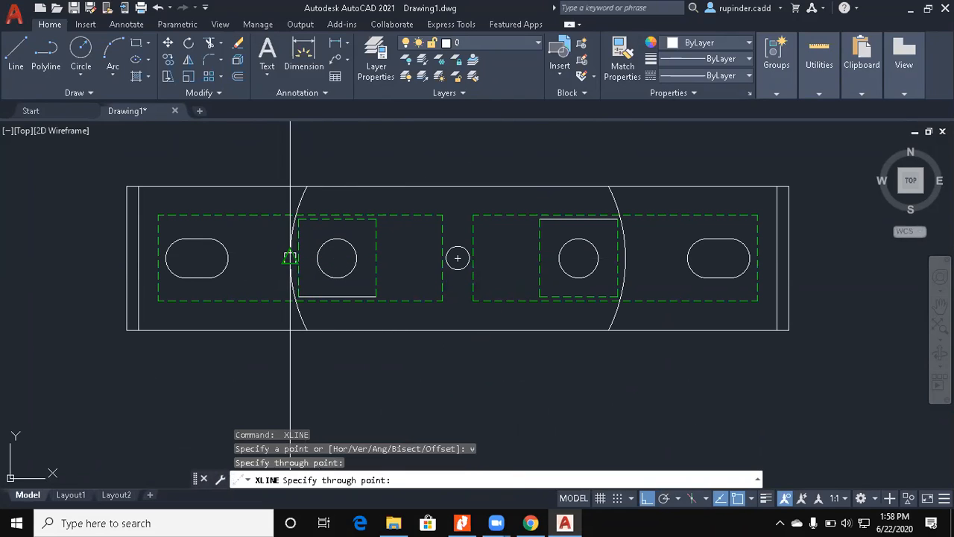
click(626, 258)
scroll(667, 223, down, 4)
middle_drag(667, 216, 665, 432)
key(Escape)
key(Escape)
key(Escape)
Step: Draw a horizontal line above the front view, crossing both vertical construction lines
text(l)
key(Return)
scroll(626, 281, up, 2)
middle_drag(624, 276, 625, 324)
click(411, 312)
click(781, 338)
key(Escape)
key(Escape)
key(Escape)
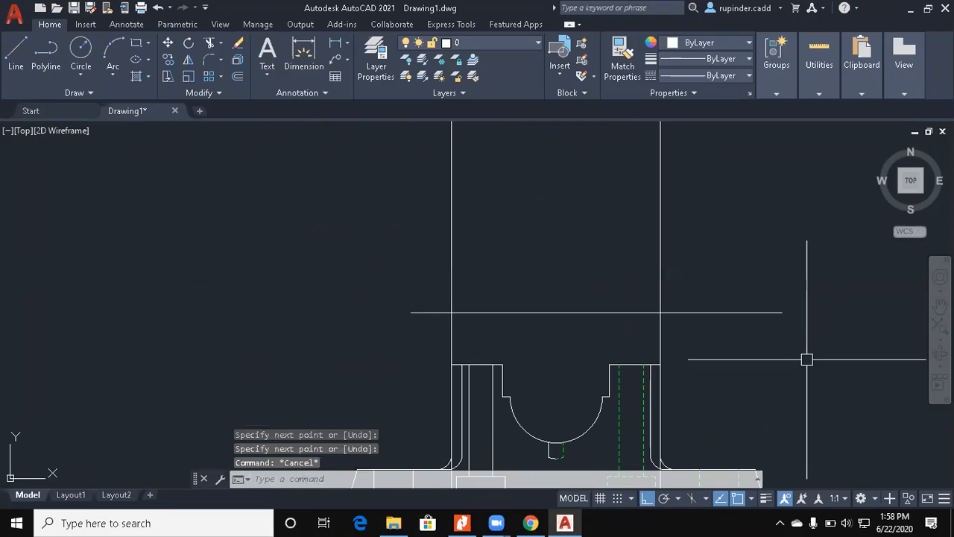
Step: Check the cap's dimensions in the reference drawing and offset the horizontal line above the front view upward by 6
text(o)
key(Return)
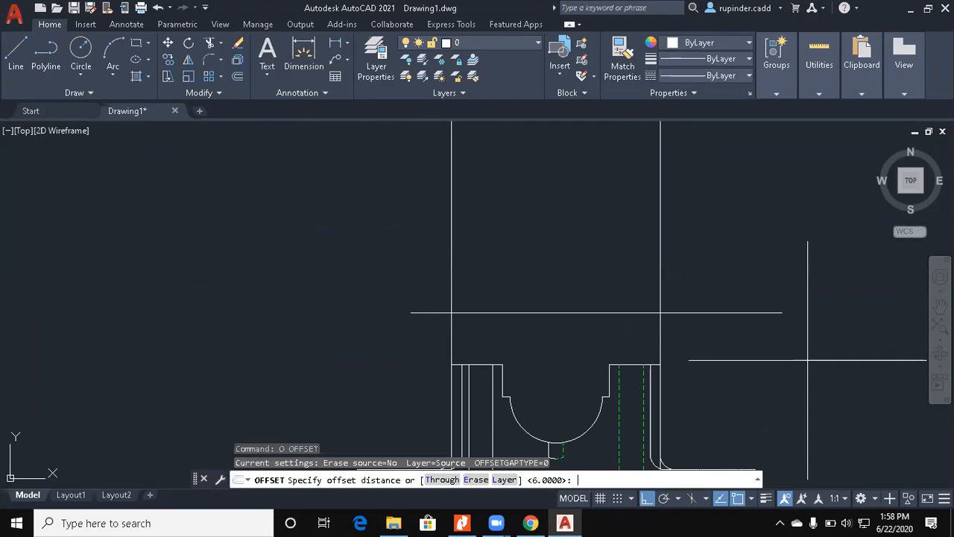
click(460, 522)
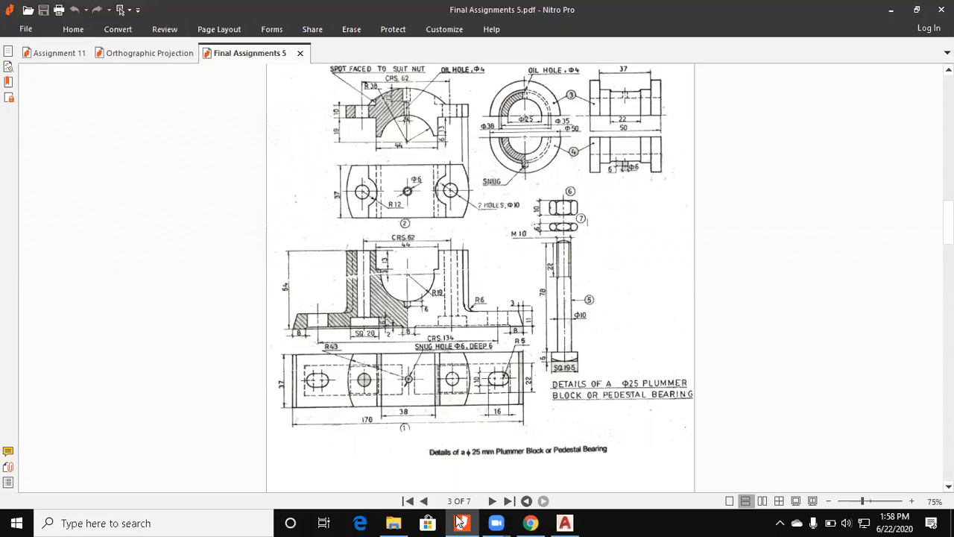
click(461, 522)
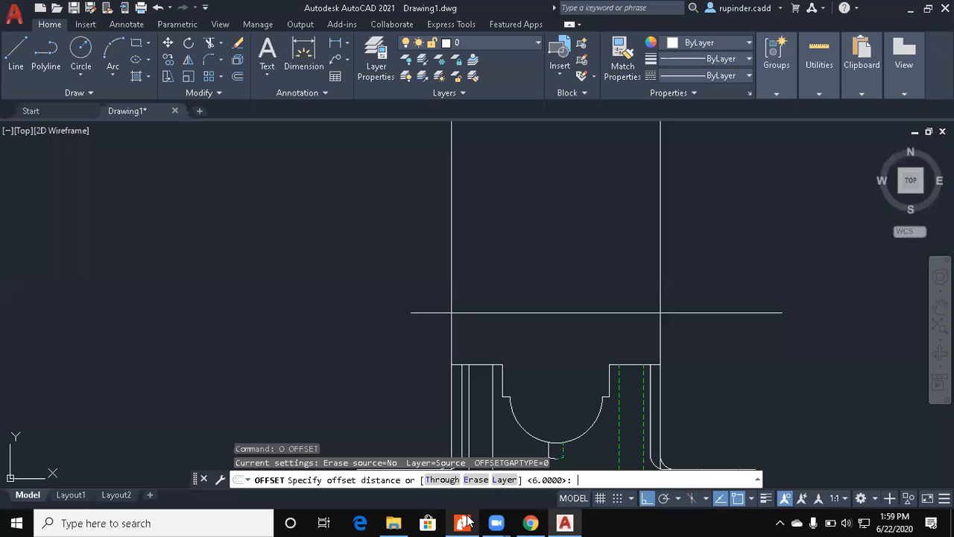
key(Escape)
key(Escape)
key(Escape)
text(o)
key(Return)
text(6)
key(Return)
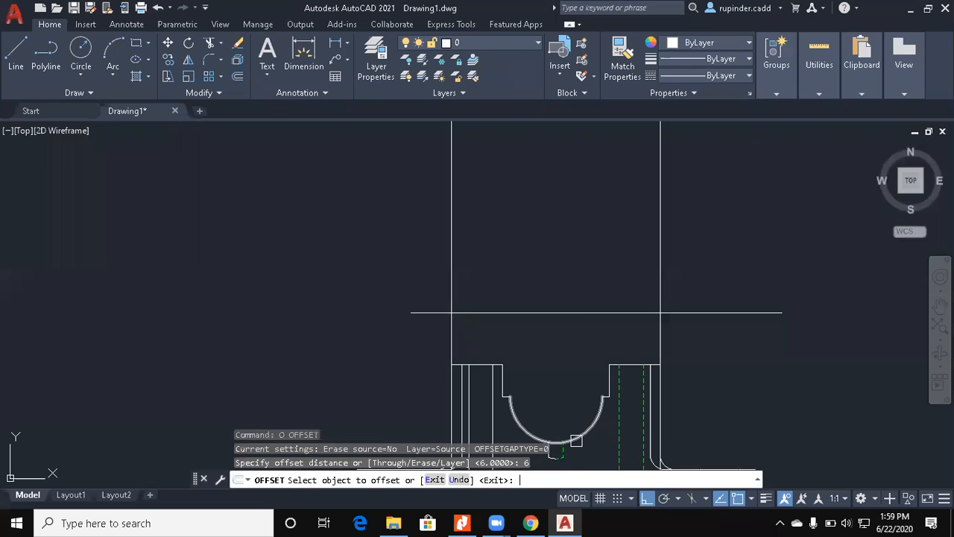
click(626, 313)
click(578, 273)
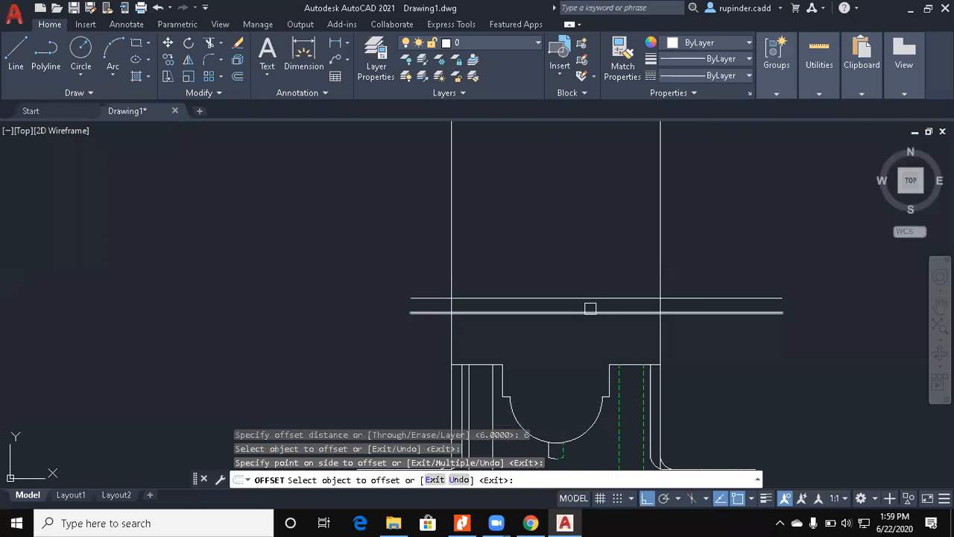
key(Return)
Step: Offset the upper of the two horizontal lines upward by 13
key(Return)
text(13)
key(Return)
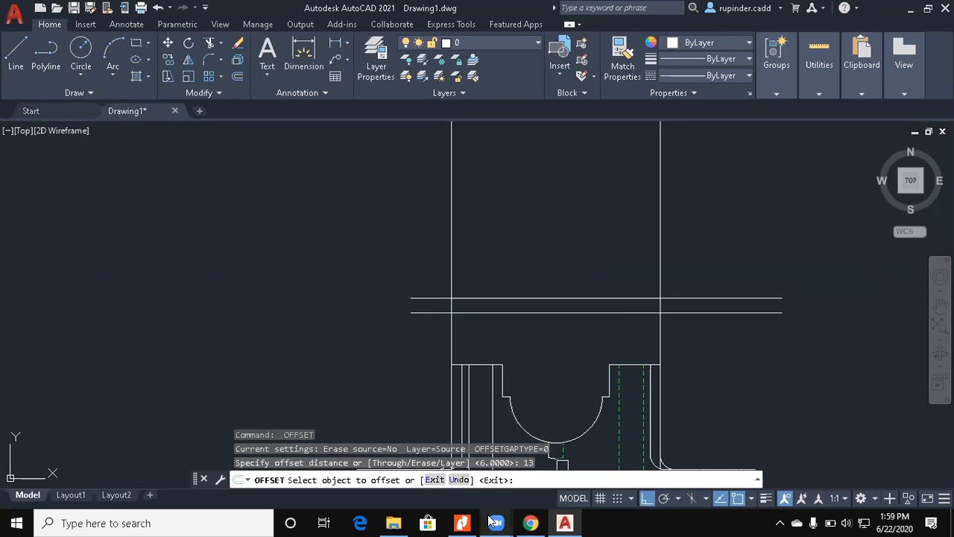
click(603, 299)
click(599, 277)
middle_drag(598, 276, 564, 280)
key(Escape)
key(Escape)
text(c)
key(Return)
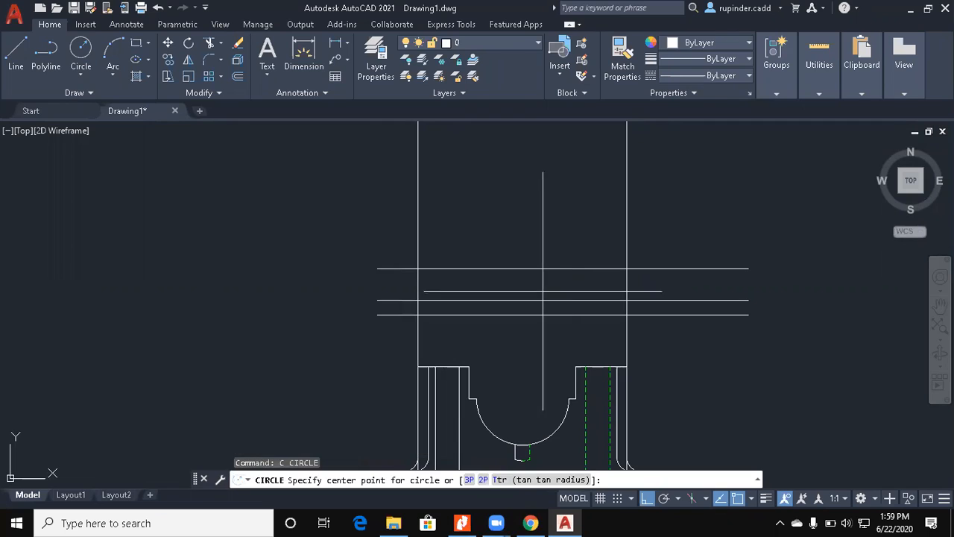
key(Escape)
text(tr)
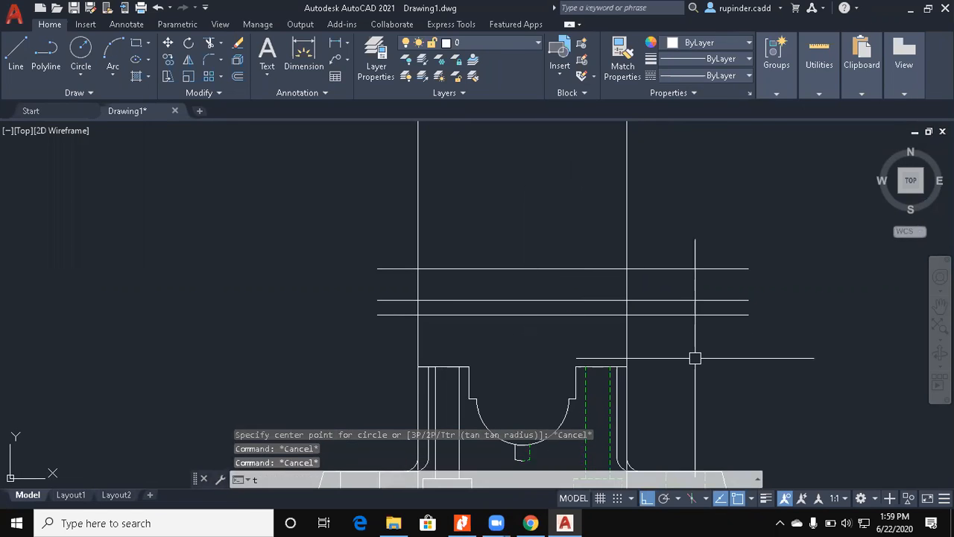
key(Return)
click(669, 343)
click(678, 351)
key(Escape)
key(Escape)
Step: Offset the topmost horizontal line of the cap's front view upward by 10
text(o)
key(Return)
text(10)
key(Return)
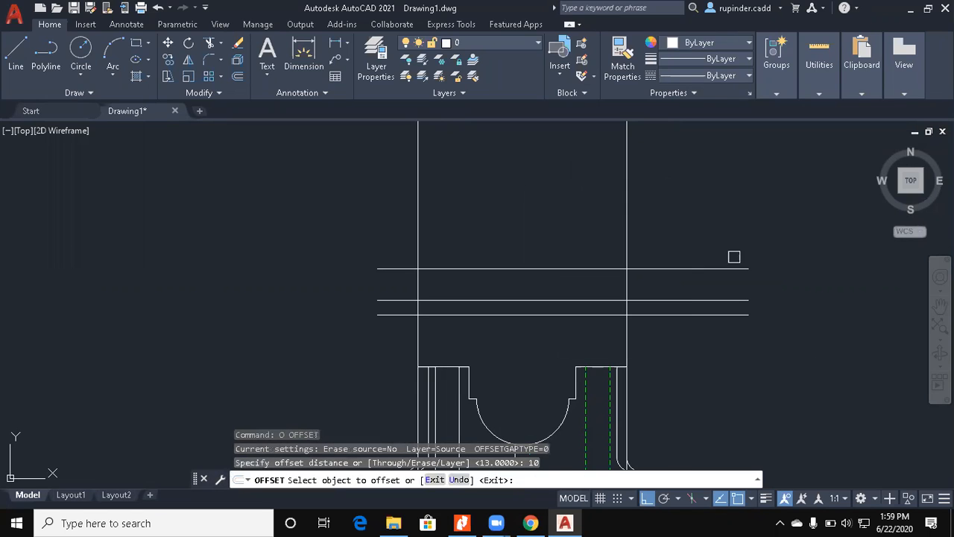
click(706, 267)
click(697, 221)
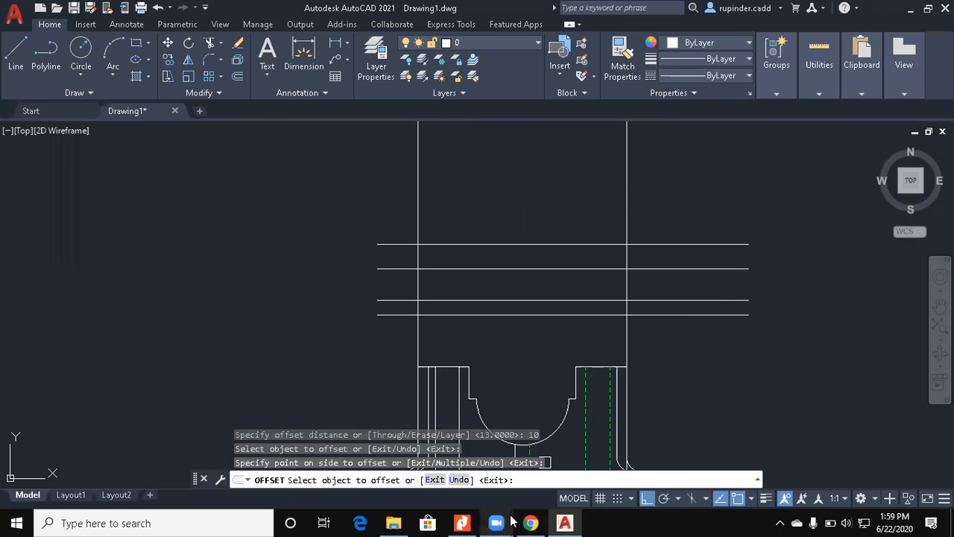
key(Escape)
key(Escape)
key(Escape)
key(Escape)
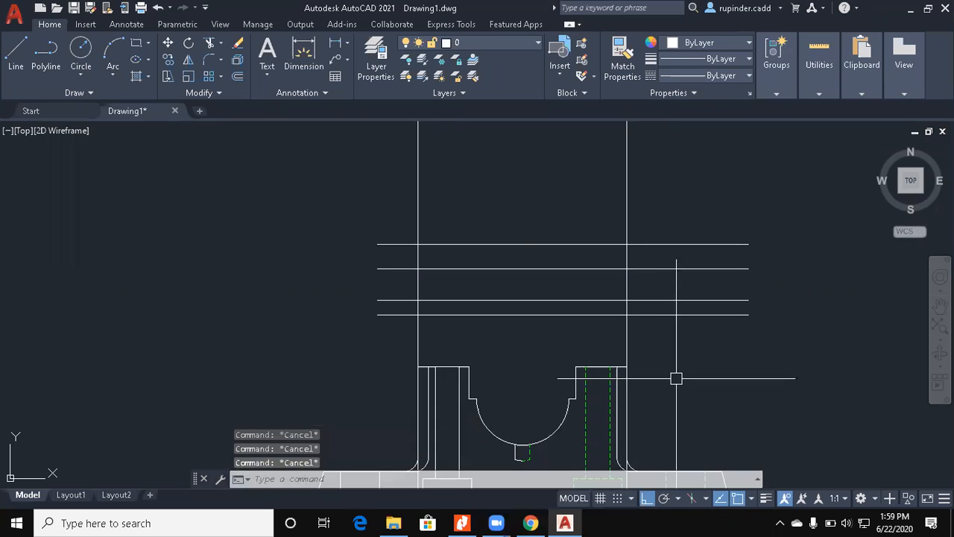
Step: Trim the two vertical construction lines below the lowest of the four horizontal lines
text(tr)
key(Return)
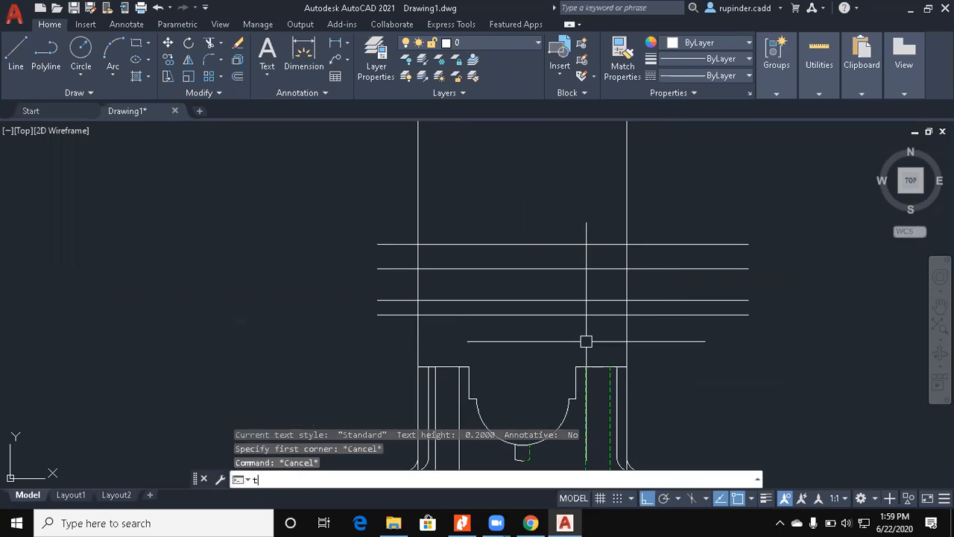
click(605, 323)
click(514, 154)
key(Return)
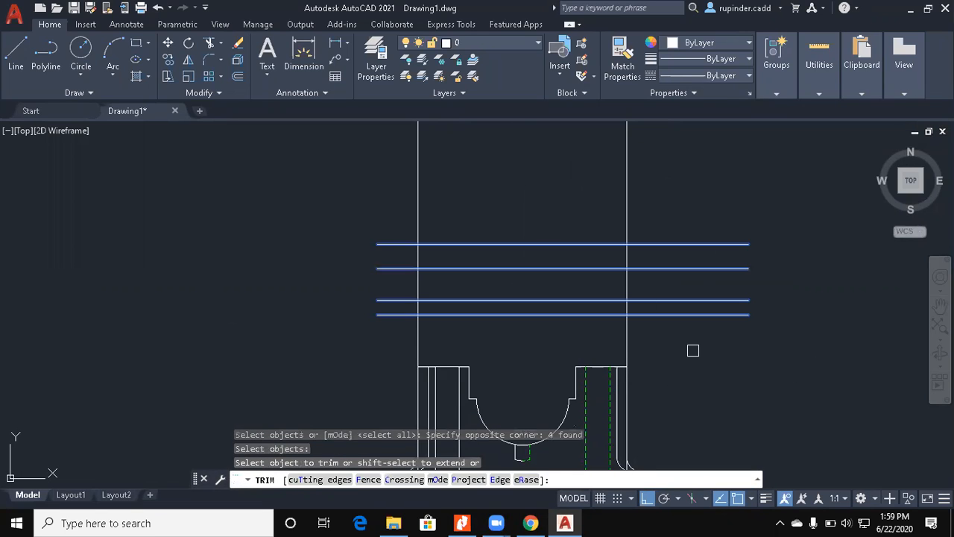
click(687, 352)
click(364, 341)
click(701, 186)
click(347, 183)
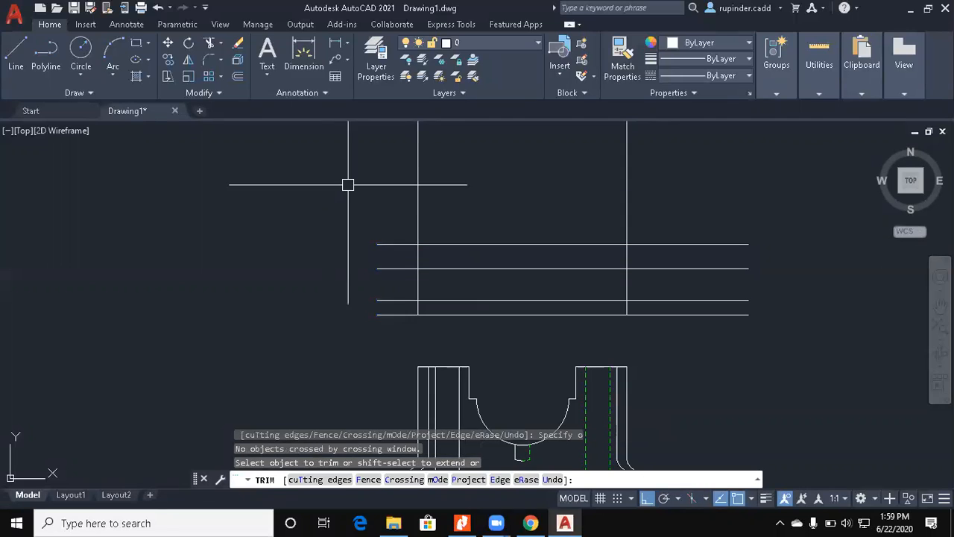
key(Escape)
key(Escape)
Step: Trim the topmost horizontal line's right overhang and the parts of both vertical construction lines above that line
key(Return)
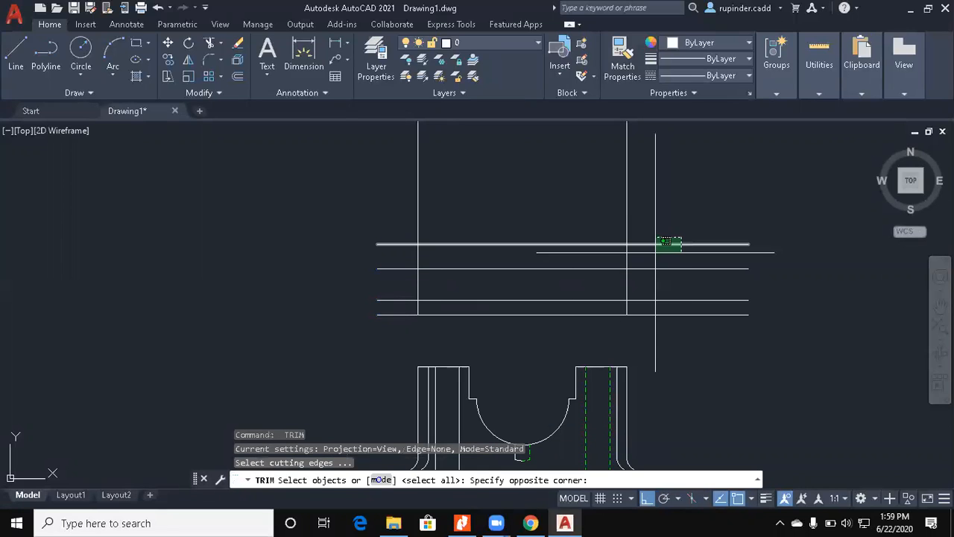
click(654, 251)
key(Return)
click(665, 241)
key(Return)
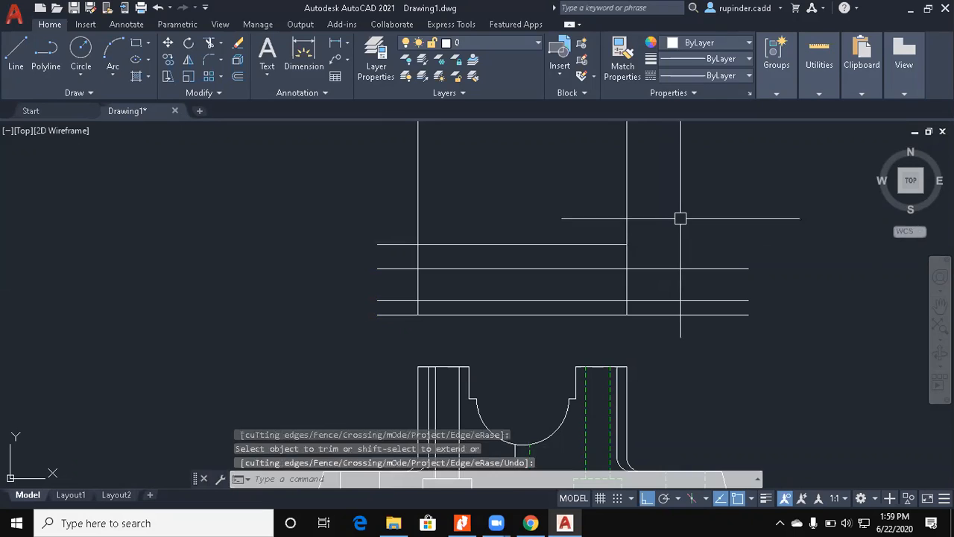
key(Return)
click(594, 242)
key(Return)
click(673, 207)
click(333, 200)
key(Escape)
Step: Trim the horizontal lines' remaining overhangs on both sides back to the two vertical lines
key(Return)
click(388, 191)
click(642, 306)
key(Return)
click(730, 324)
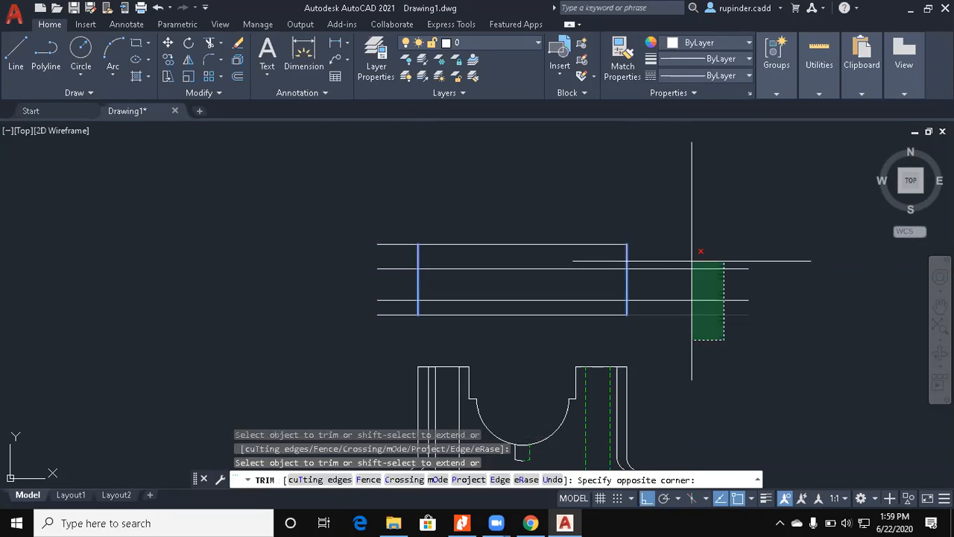
click(693, 257)
click(401, 332)
click(349, 196)
key(Escape)
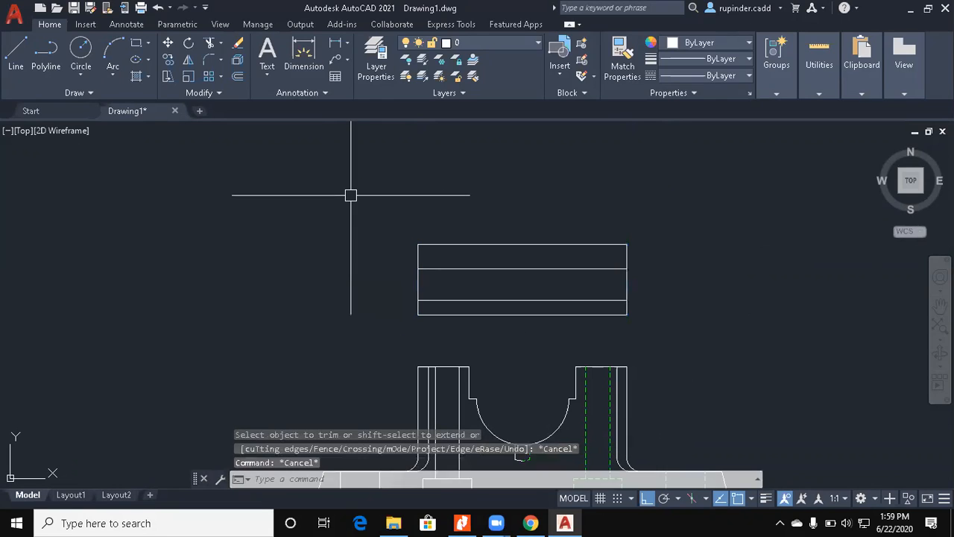
Step: Draw a circle of radius 19 centred on the midpoint of the cap's lowest horizontal line
text(c)
key(Return)
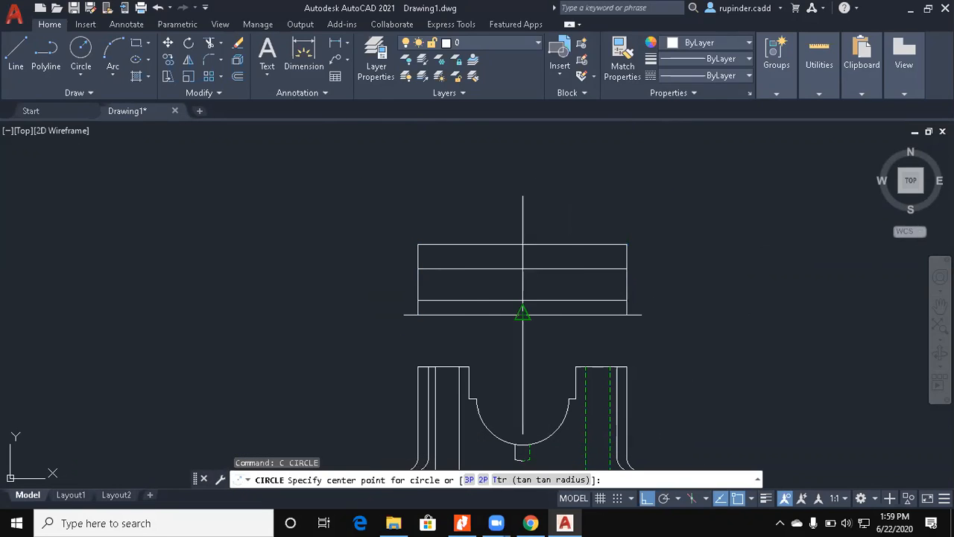
click(522, 314)
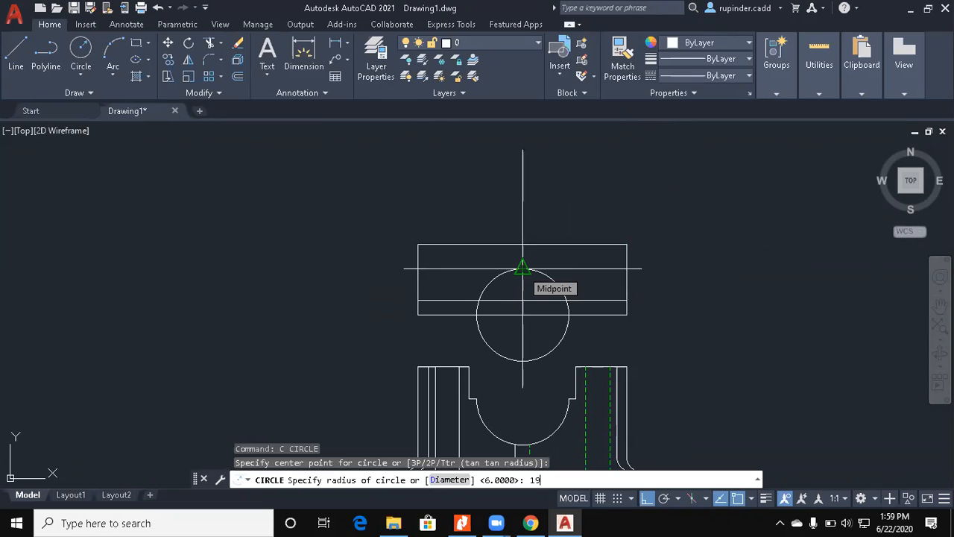
text(19)
key(Return)
middle_drag(575, 279, 554, 208)
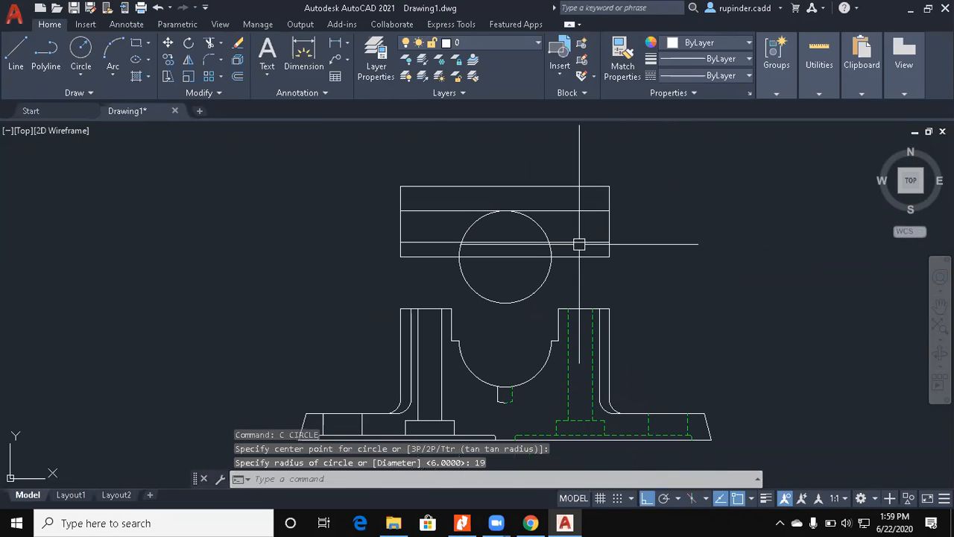
Step: Trim the circle below the second-lowest horizontal line, and cut that line away inside the remaining arc
key(Escape)
key(Escape)
text(tr)
key(Return)
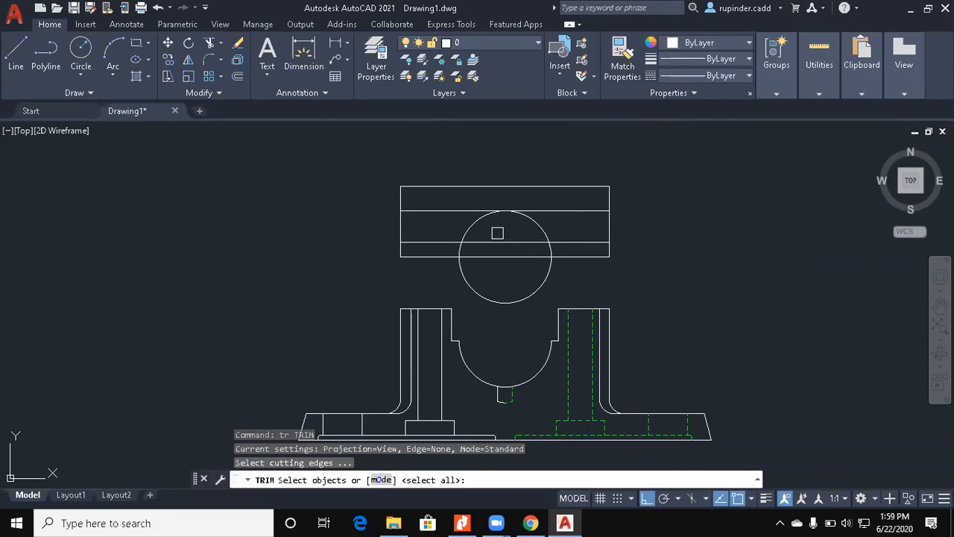
click(497, 241)
key(Return)
click(526, 298)
key(Escape)
key(Return)
click(540, 225)
key(Return)
click(524, 243)
key(Escape)
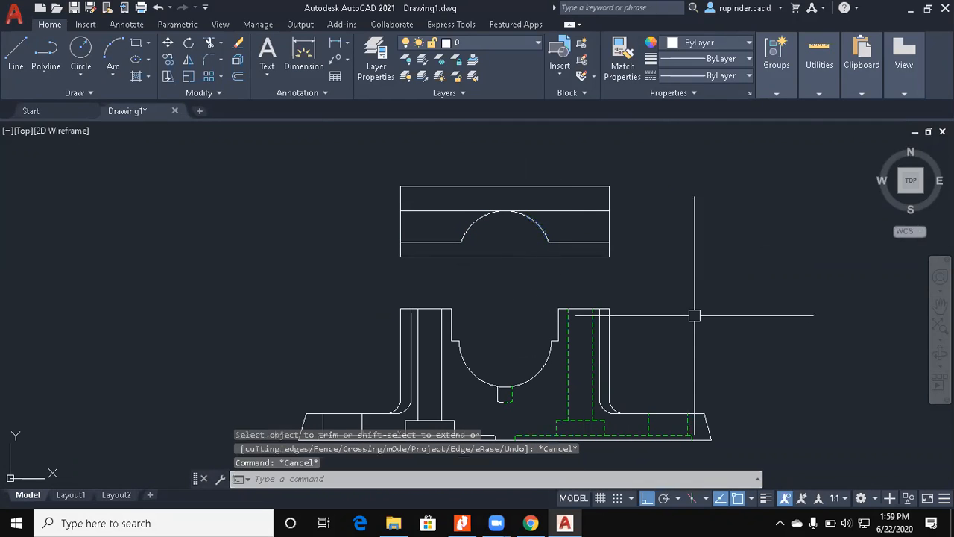
Step: Draw vertical construction lines through the upper inner corners of the body's recess, up across the cap
key(Escape)
text(xl)
key(Return)
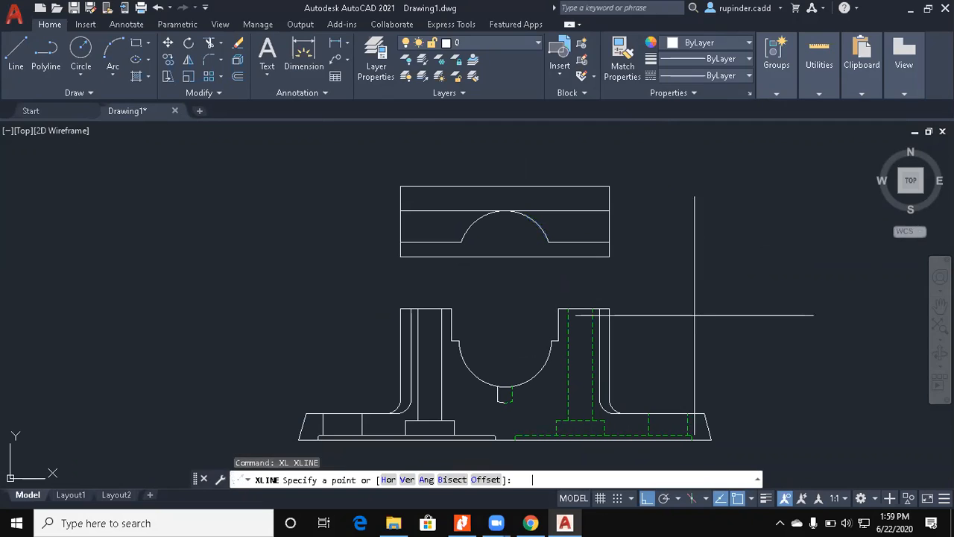
text(v)
key(Return)
scroll(451, 309, up, 2)
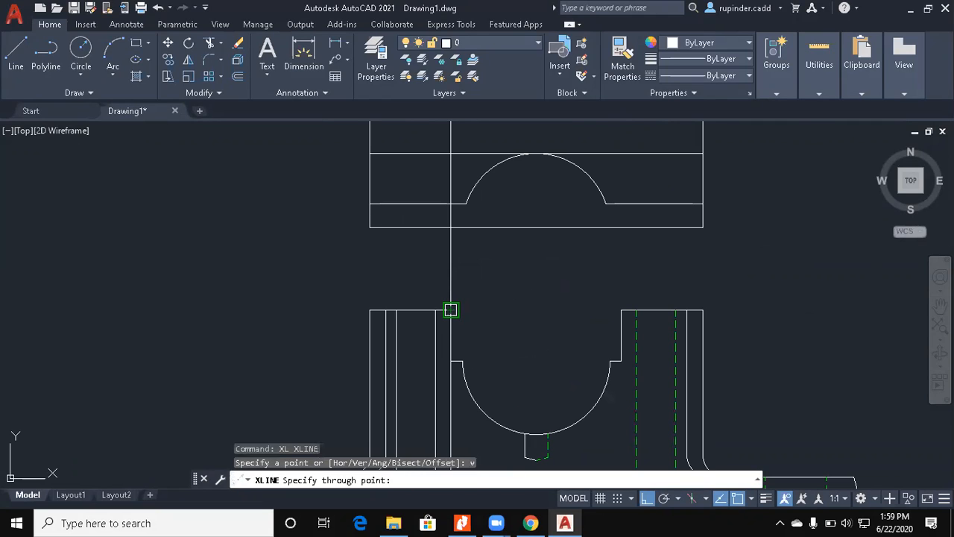
click(451, 310)
click(621, 309)
middle_drag(706, 251, 687, 315)
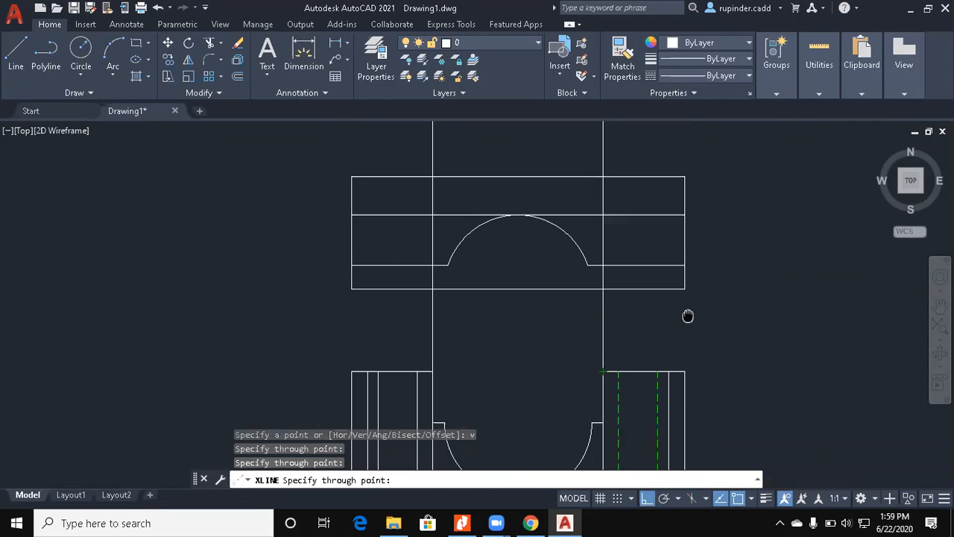
key(Escape)
key(Escape)
key(Escape)
Step: Trim both inner vertical construction lines below the horizontal line at the arc's lower ends
text(tr)
key(Return)
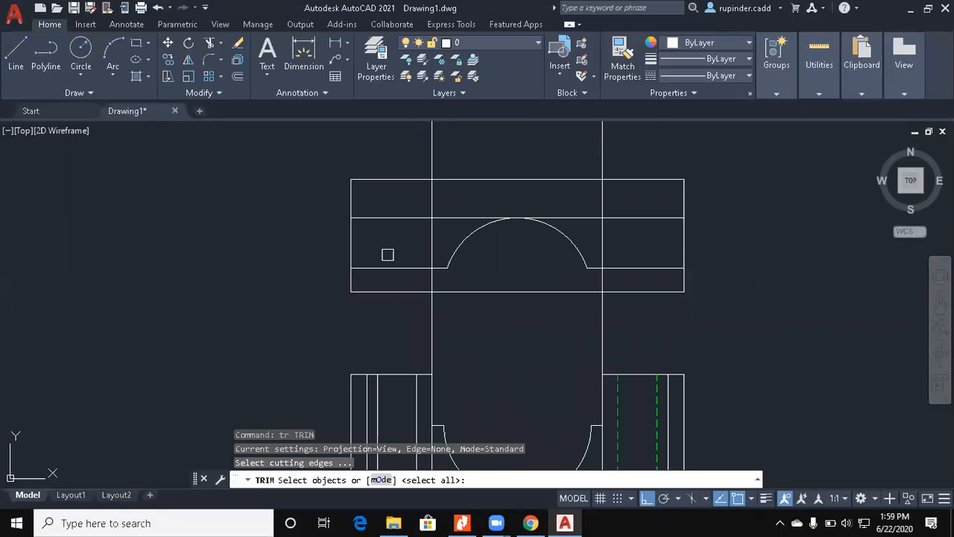
click(393, 264)
click(616, 266)
key(Return)
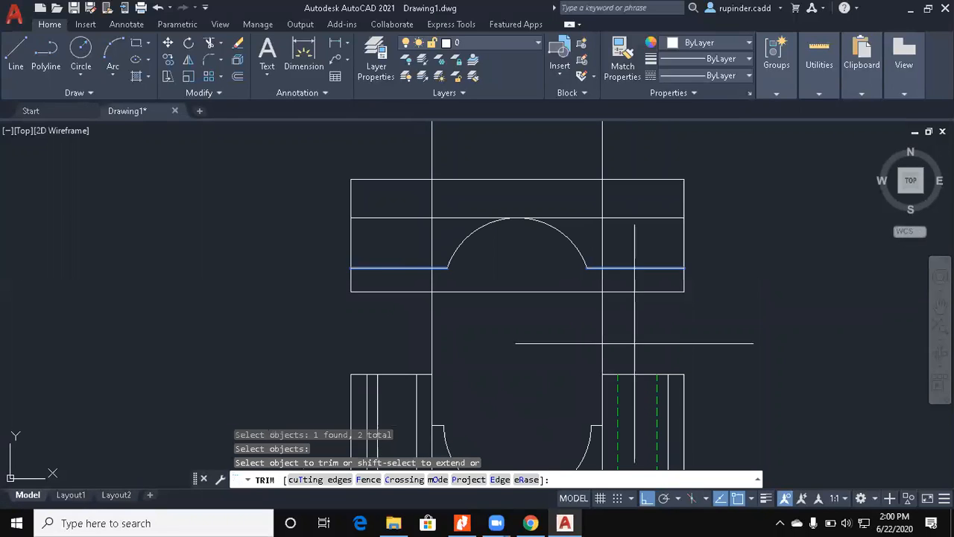
click(635, 343)
click(424, 328)
click(509, 220)
key(Escape)
Step: Trim both inner vertical construction lines above the horizontal line that touches the arc's top
key(Return)
click(454, 218)
key(Return)
click(640, 200)
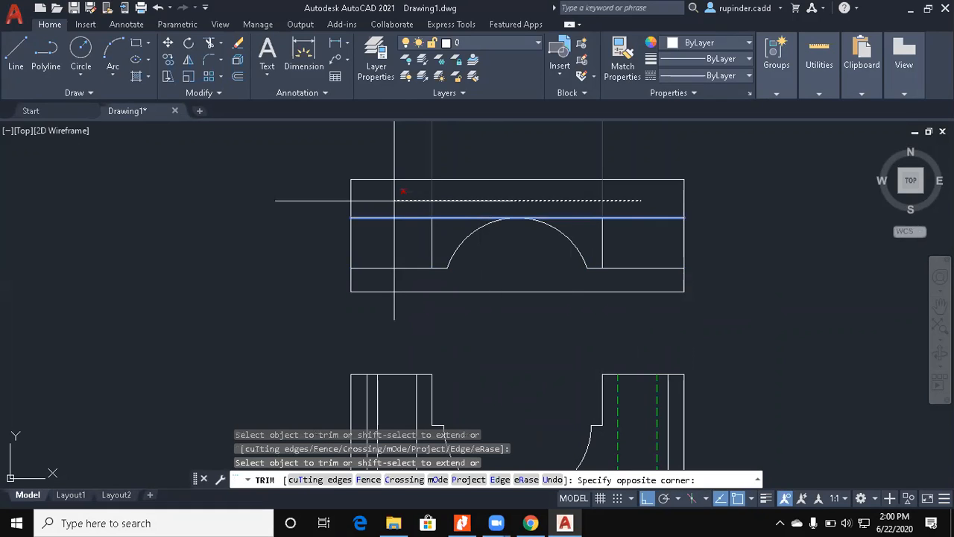
click(399, 191)
key(Escape)
Step: Trim the horizontal line touching the arc's top between the two inner vertical lines
key(Return)
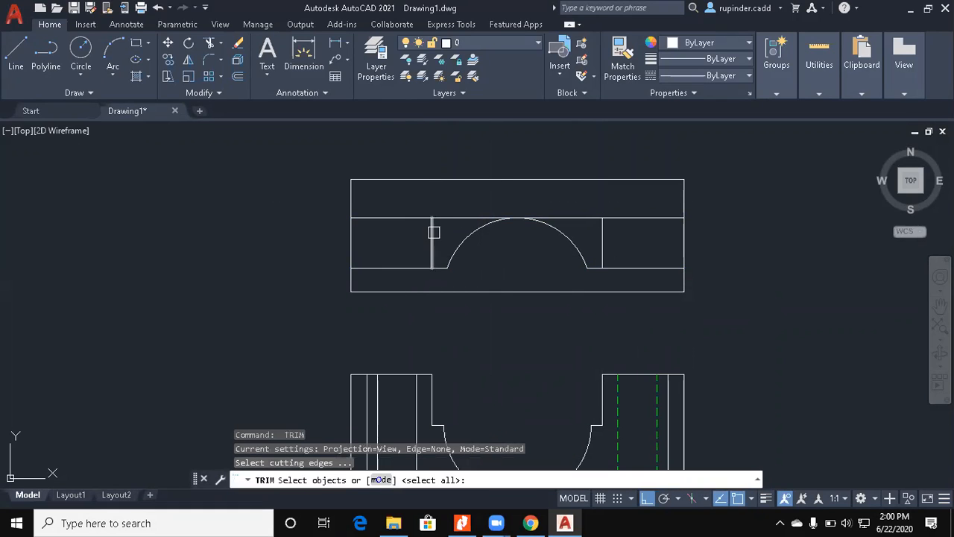
click(433, 232)
click(600, 234)
key(Return)
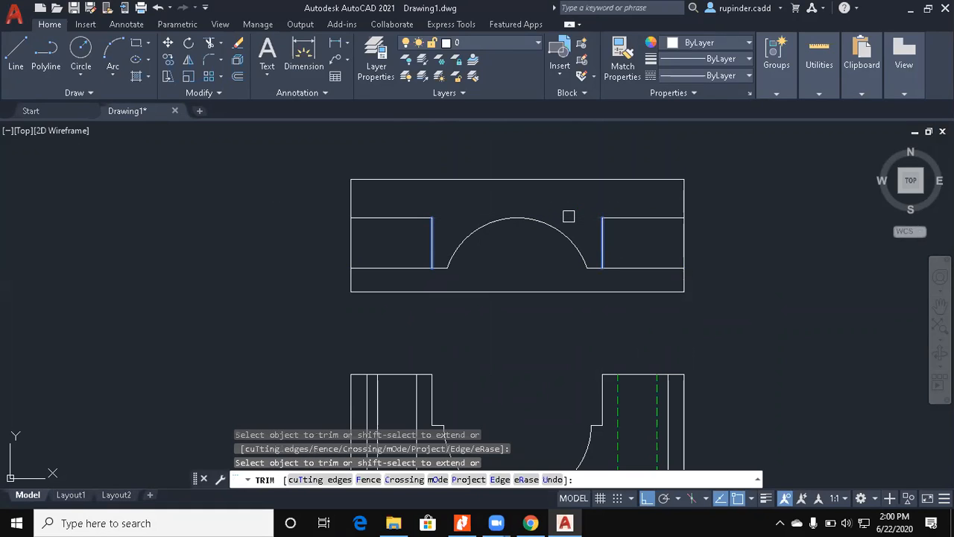
key(Escape)
key(Escape)
key(Escape)
Step: Trim the horizontal line at the arc's lower ends outside the two inner vertical lines
text(tr)
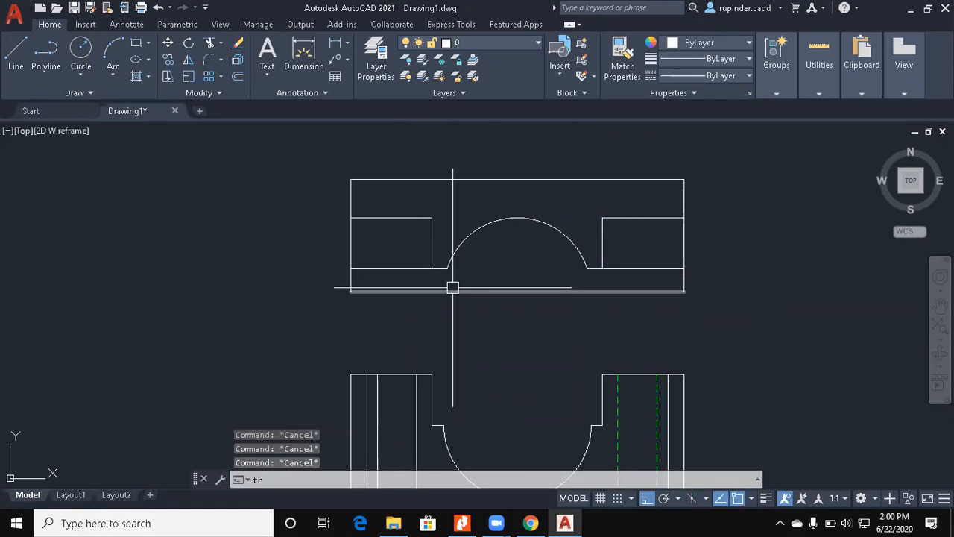
key(Return)
click(431, 237)
click(601, 246)
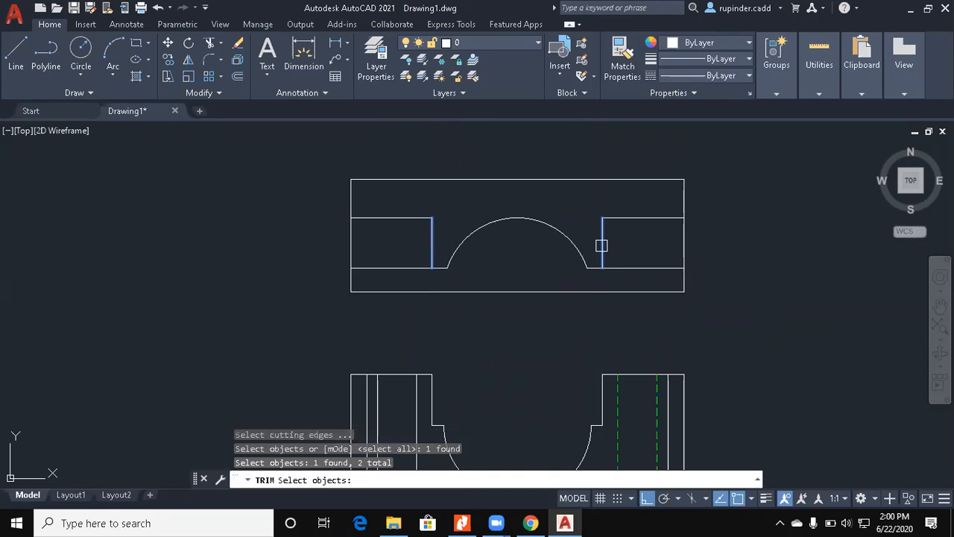
key(Return)
click(626, 268)
click(397, 268)
key(Escape)
Step: Trim the cap's outer vertical edges below the side flanges, using all objects as cutting edges
text(tr)
key(Return)
key(Return)
click(374, 260)
click(304, 246)
click(683, 252)
click(696, 262)
click(674, 263)
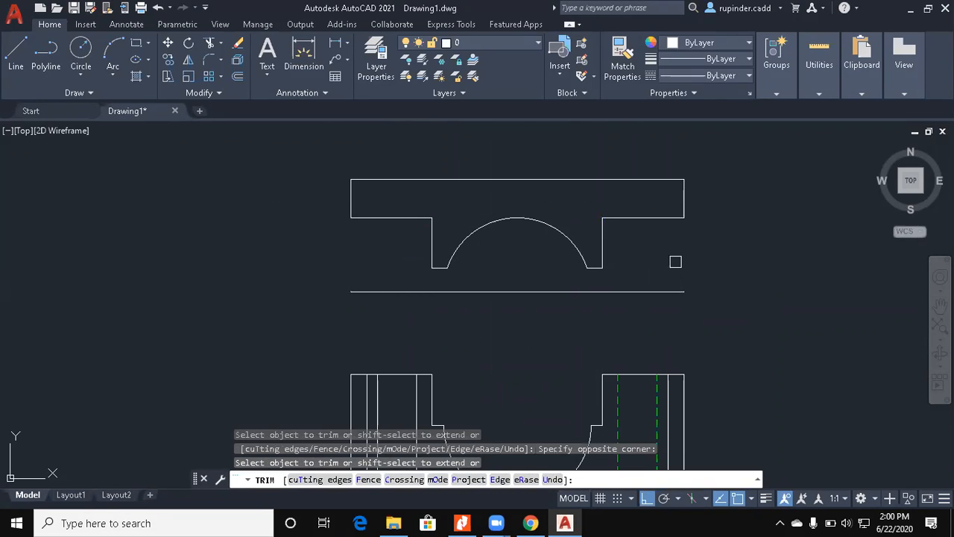
key(Escape)
key(Escape)
key(Escape)
Step: Draw a circle of radius 38 centred on the midpoint of the horizontal line below the cap
key(Return)
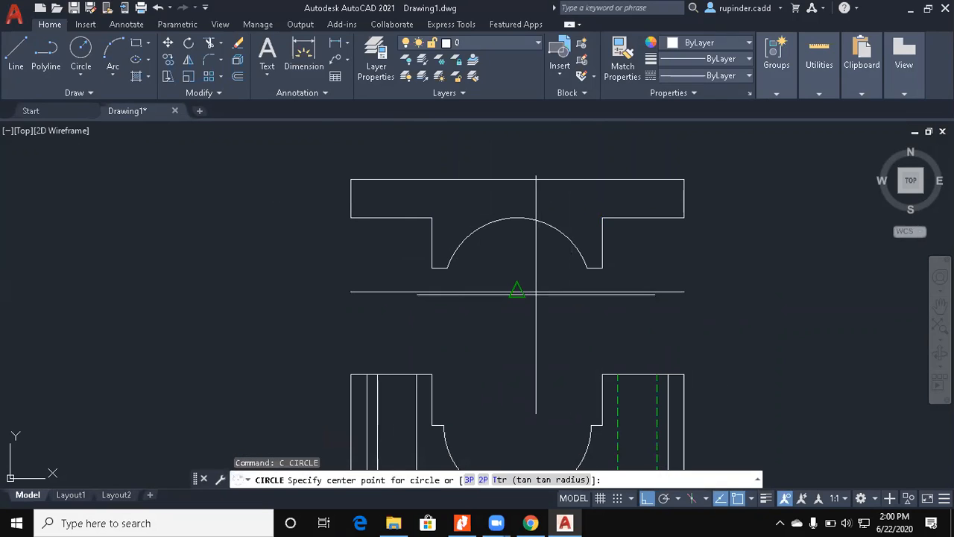
click(516, 290)
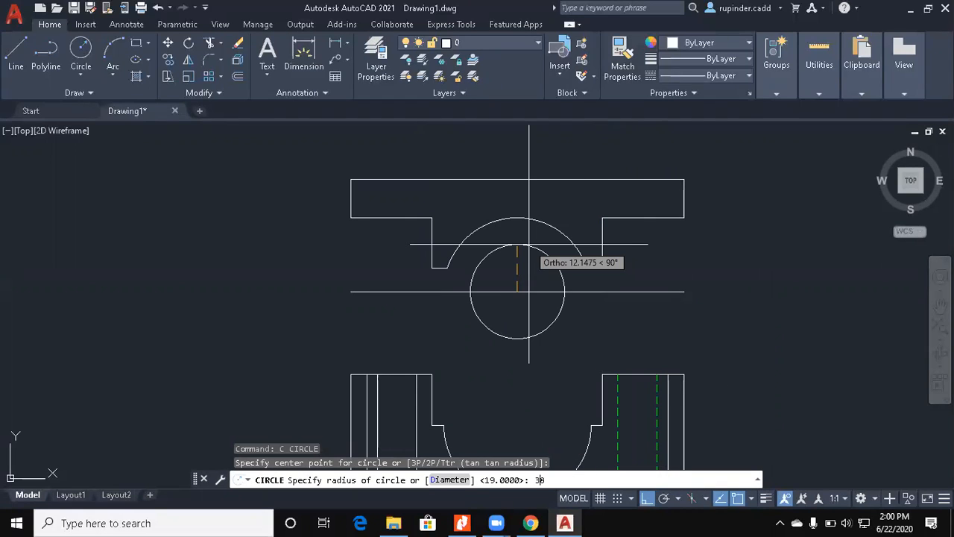
text(38)
key(Return)
key(Escape)
key(Escape)
key(Escape)
Step: Trim the 38 radius circle below the cap's top edge, keeping only the arc above it
text(tr)
key(Return)
click(506, 180)
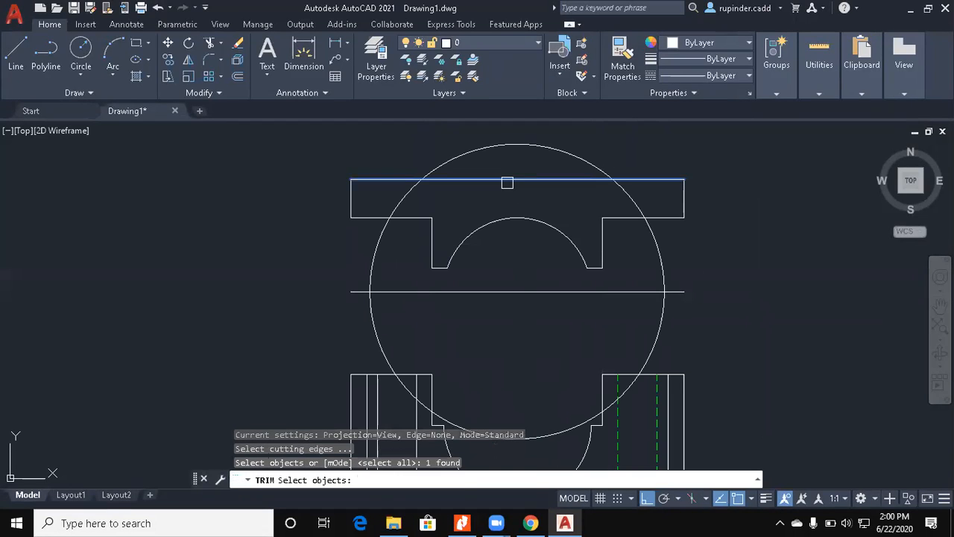
key(Return)
click(690, 291)
click(631, 258)
key(Escape)
Step: Trim the cap's straight top edge between the ends of the outer arc
text(tr)
key(Return)
key(Return)
click(551, 180)
click(543, 172)
click(546, 174)
key(Escape)
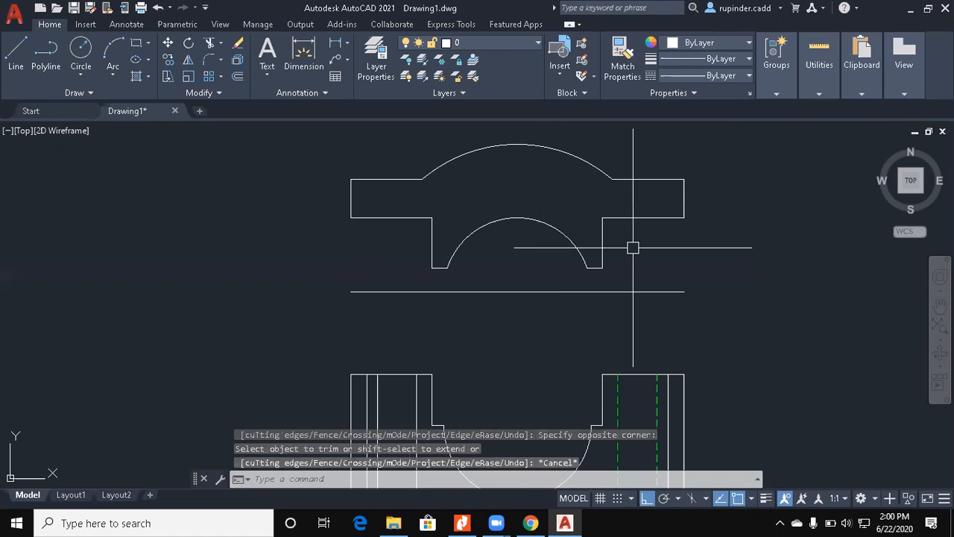
key(Escape)
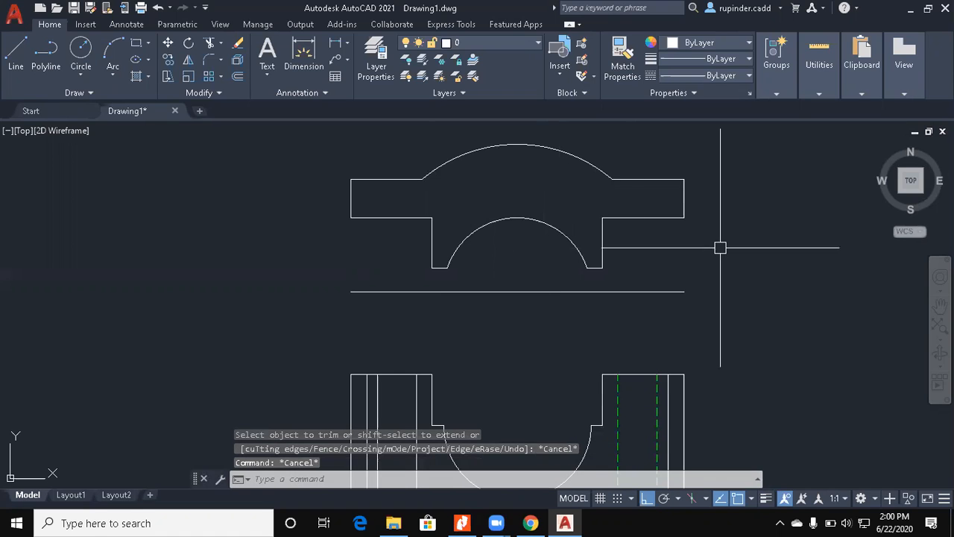
Step: Check the cap in the reference PDF and draw vertical construction lines through both edges of the body's right bolt hole
click(462, 522)
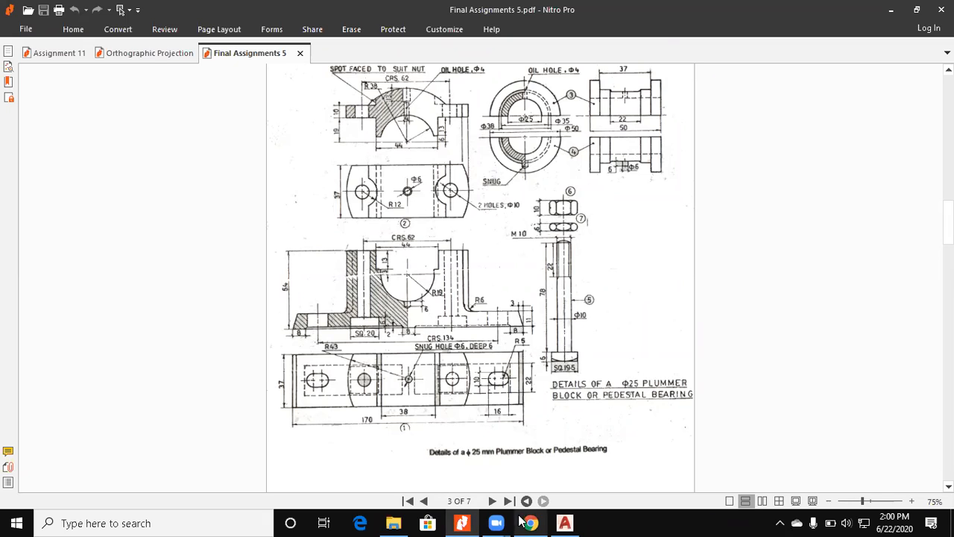
click(564, 523)
key(Escape)
key(Escape)
key(Escape)
middle_drag(505, 336, 492, 279)
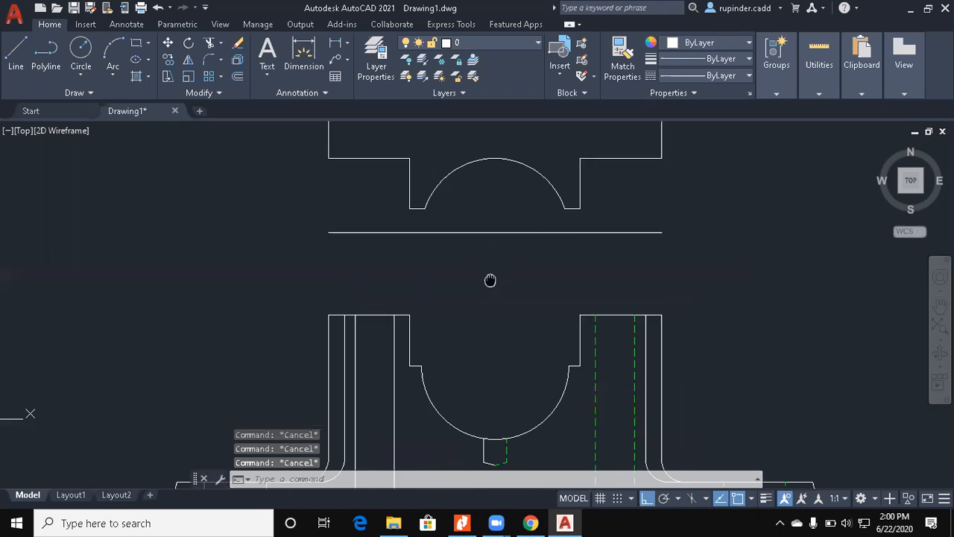
text(xl)
key(Return)
text(v)
key(Return)
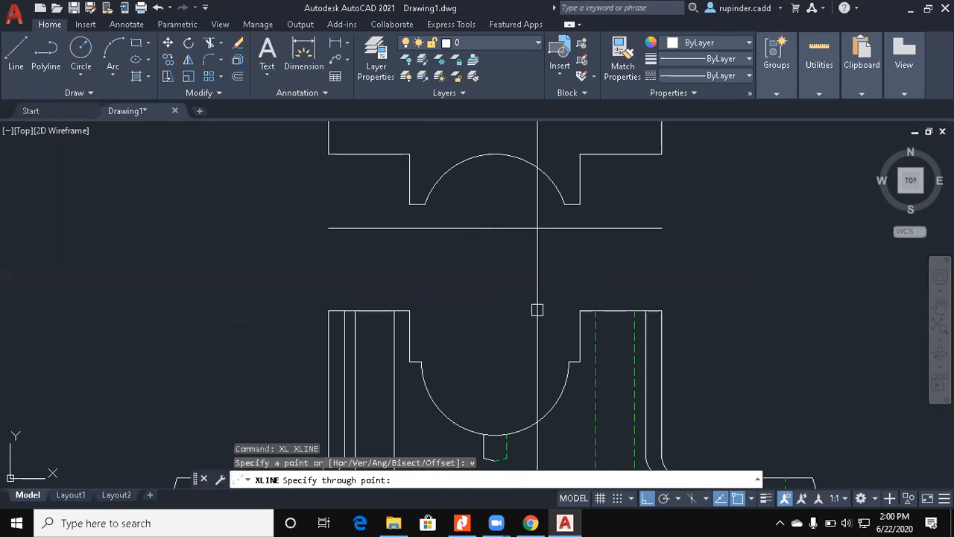
click(596, 310)
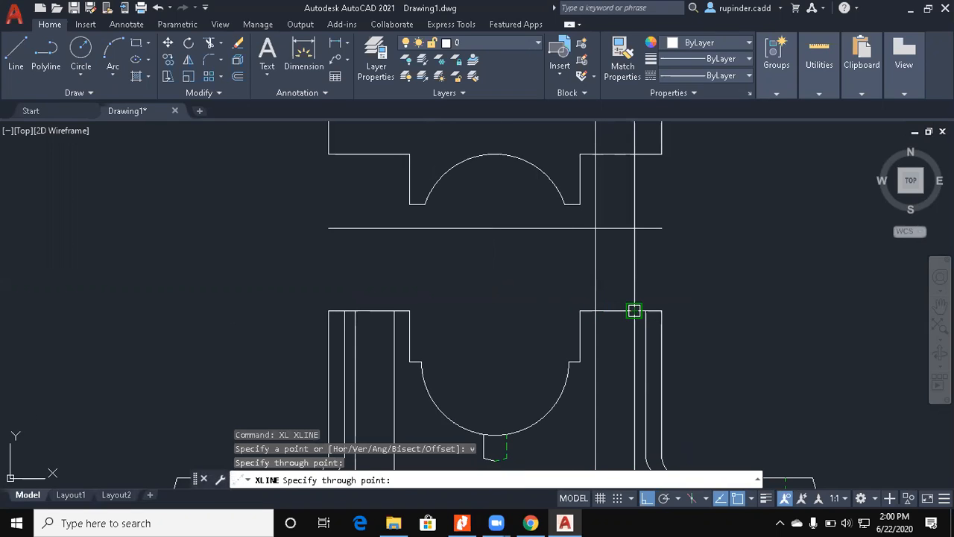
click(634, 311)
Step: Draw vertical construction lines through both edges of the body's left bolt hole, extending up across the cap
click(355, 310)
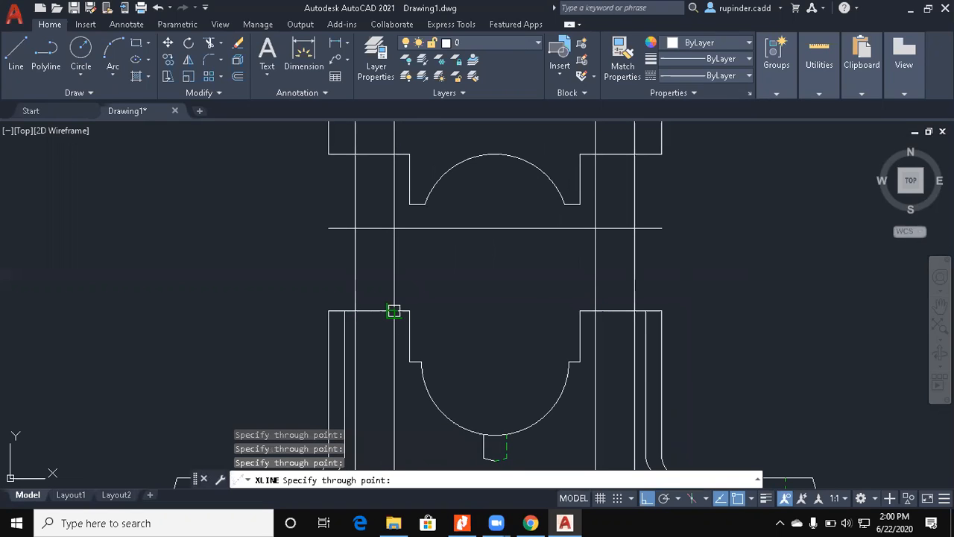
click(394, 311)
middle_drag(403, 261, 425, 359)
key(Escape)
key(Escape)
key(Escape)
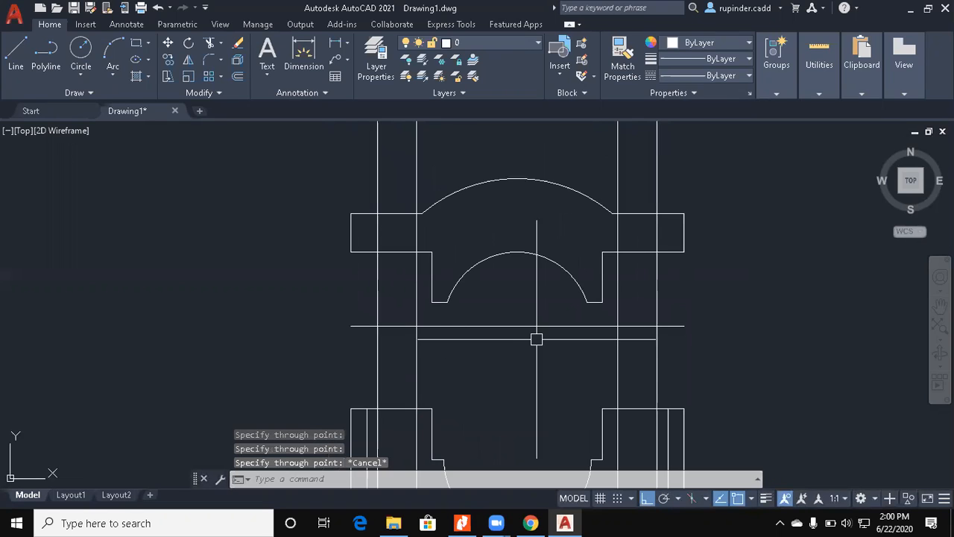
Step: Trim the right pair of construction lines to the cap's right flange, using the flanges' top and bottom edges as cutting edges
text(t)
key(Return)
click(394, 251)
click(395, 214)
click(633, 252)
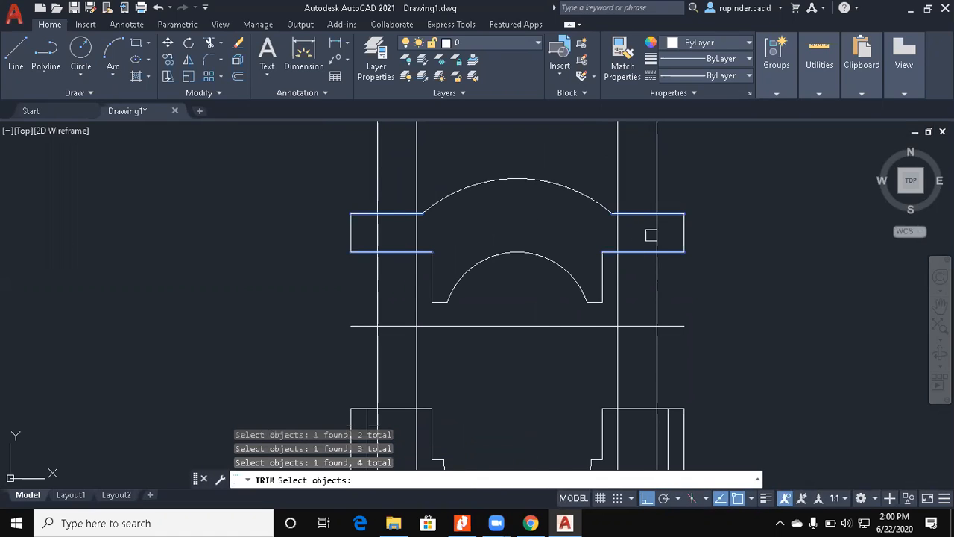
key(Return)
click(677, 299)
click(606, 318)
click(672, 177)
click(587, 170)
Step: Trim the left pair of construction lines above and below the cap's left flange to leave only the bolt hole edges
click(473, 161)
click(285, 162)
click(285, 163)
click(477, 152)
click(432, 296)
scroll(440, 306, up, 2)
click(427, 325)
click(291, 323)
key(Escape)
key(Escape)
scroll(313, 320, down, 2)
middle_drag(498, 331, 507, 305)
middle_drag(544, 340, 530, 371)
middle_drag(655, 343, 643, 369)
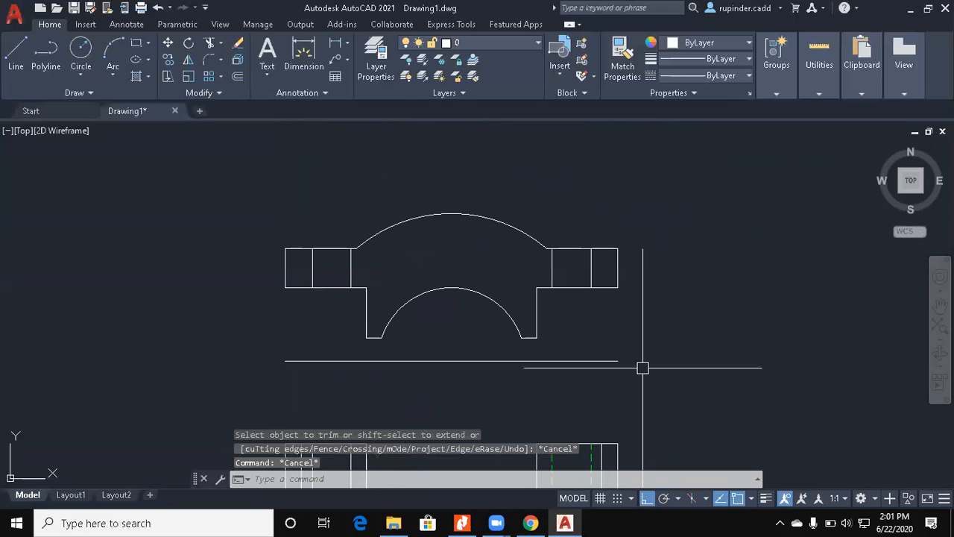
Step: Draw vertical construction lines through the outer left and right edges of the cap's front view
text(xl)
key(Return)
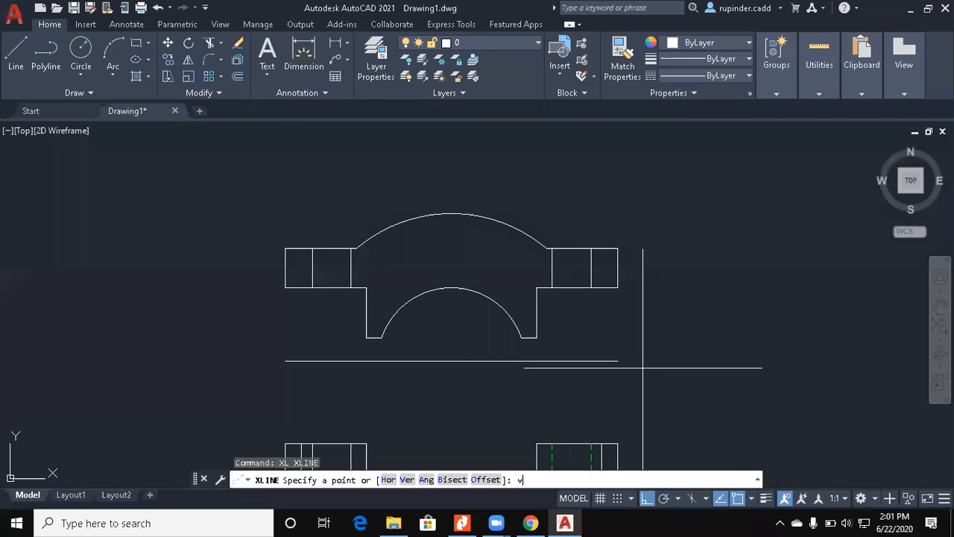
text(v)
key(Return)
click(285, 249)
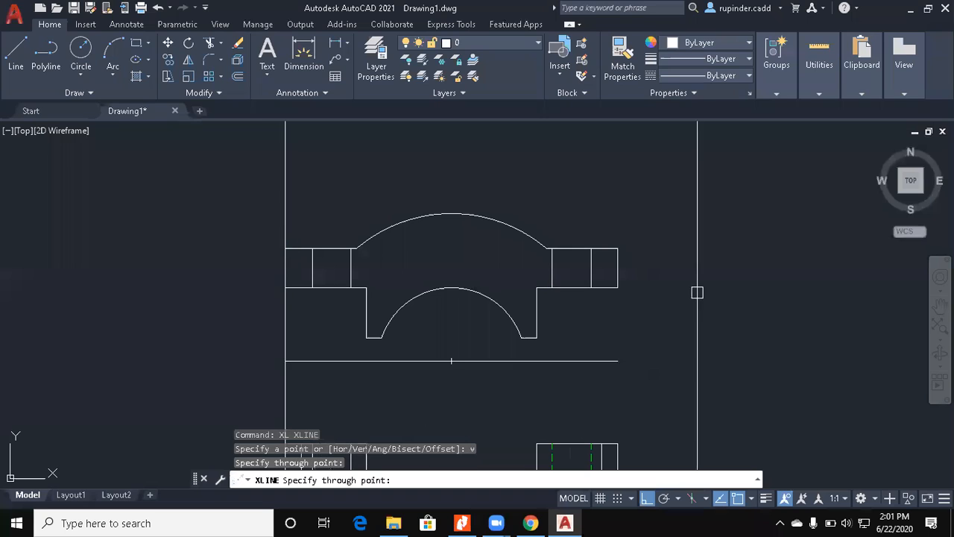
click(617, 253)
middle_drag(617, 254, 613, 344)
key(Escape)
Step: Draw a horizontal line just above the cap's arc, crossing both outer construction lines
text(l)
key(Return)
click(187, 288)
click(822, 314)
key(Escape)
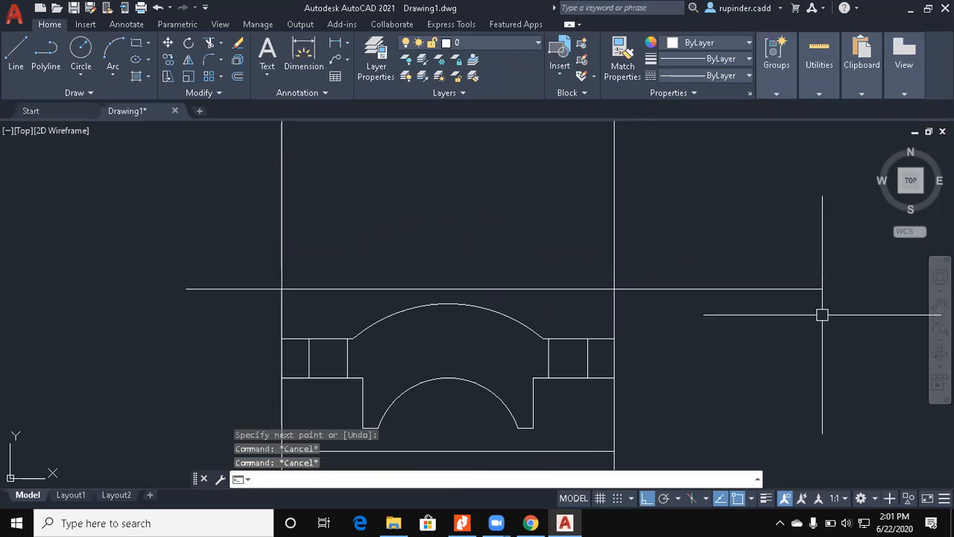
Step: Offset the horizontal line above the cap upward by 37
text(o)
key(Return)
text(37)
key(Return)
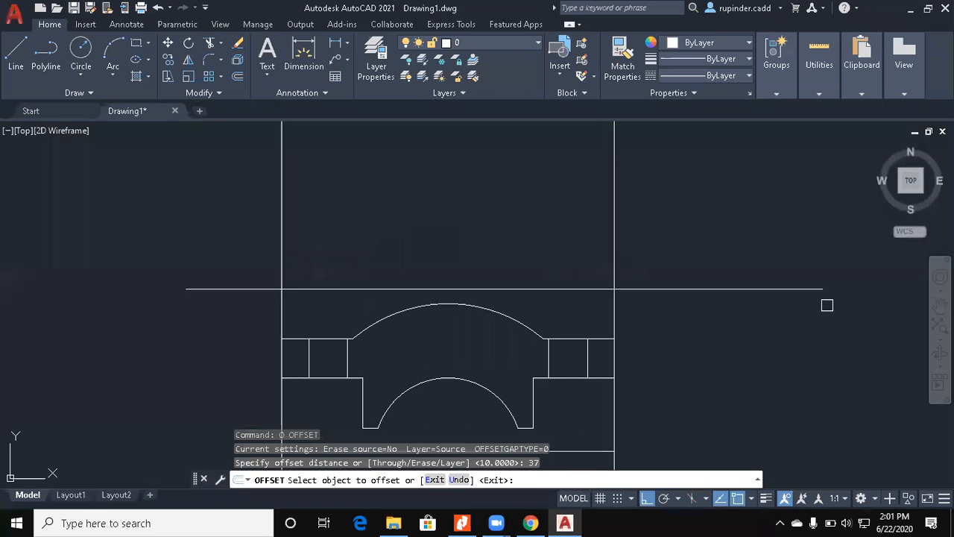
click(732, 287)
click(723, 266)
key(Escape)
key(Escape)
key(Escape)
Step: Trim both horizontal lines outside the two outer vertical construction lines
text(t)
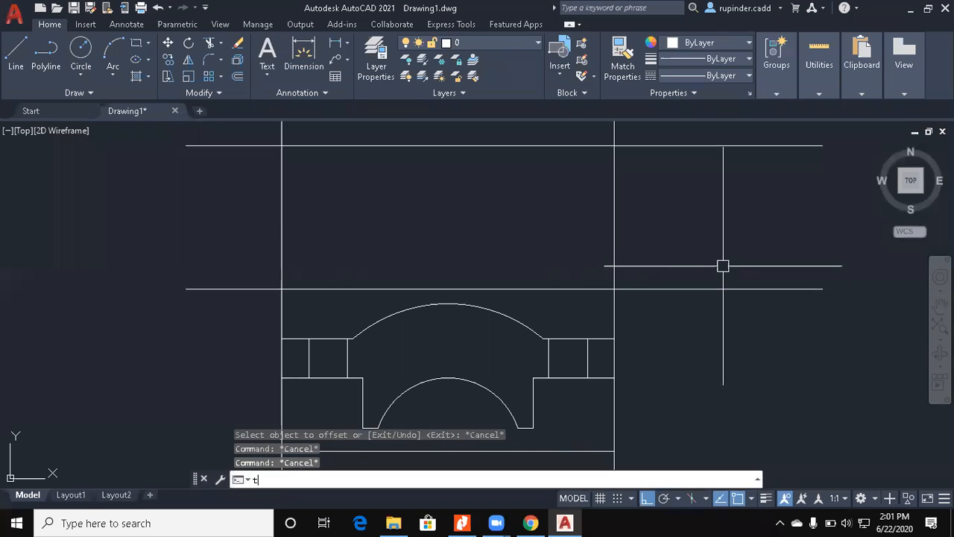
text(r)
key(Return)
click(652, 219)
click(276, 198)
key(Return)
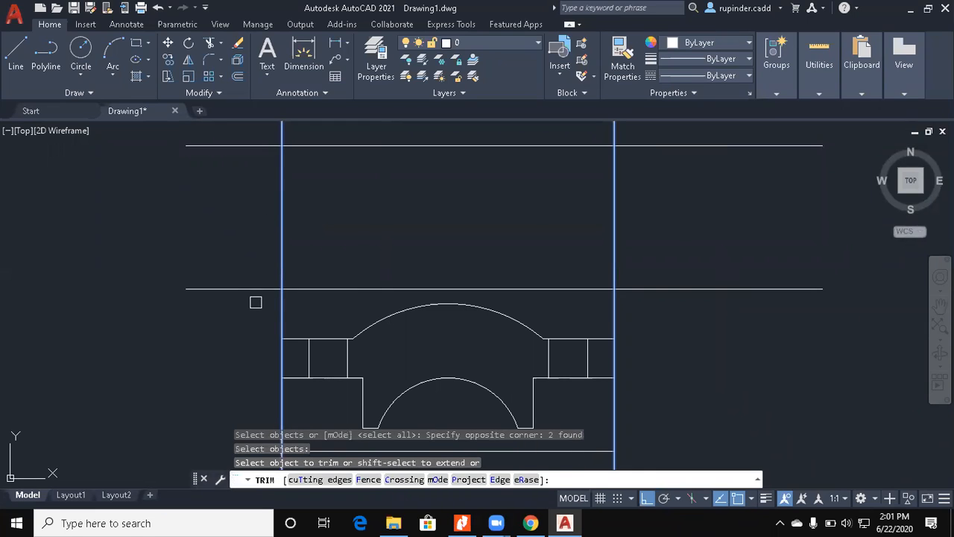
click(255, 302)
click(202, 143)
click(767, 336)
click(668, 143)
key(Return)
Step: Trim the vertical construction lines beyond the two horizontal lines, leaving a closed rectangle above the cap
key(Return)
click(578, 309)
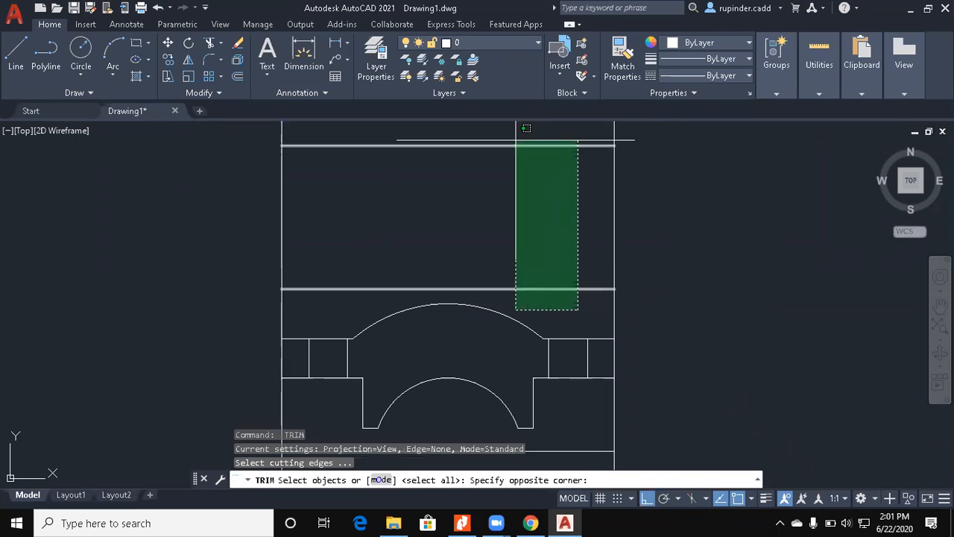
click(517, 139)
key(Return)
click(598, 306)
click(596, 306)
click(412, 296)
click(303, 296)
click(262, 309)
middle_drag(354, 269, 349, 361)
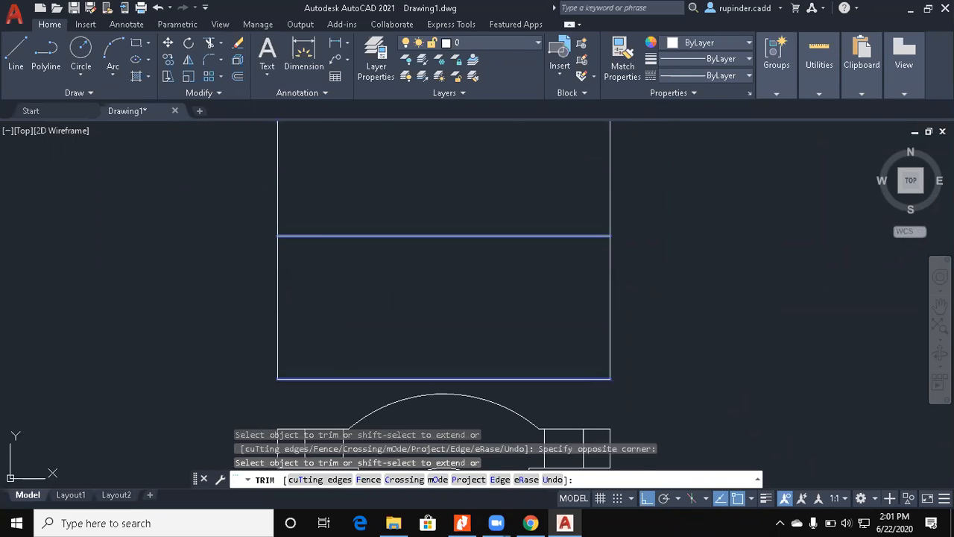
scroll(249, 187, down, 4)
key(Escape)
key(Escape)
text(m)
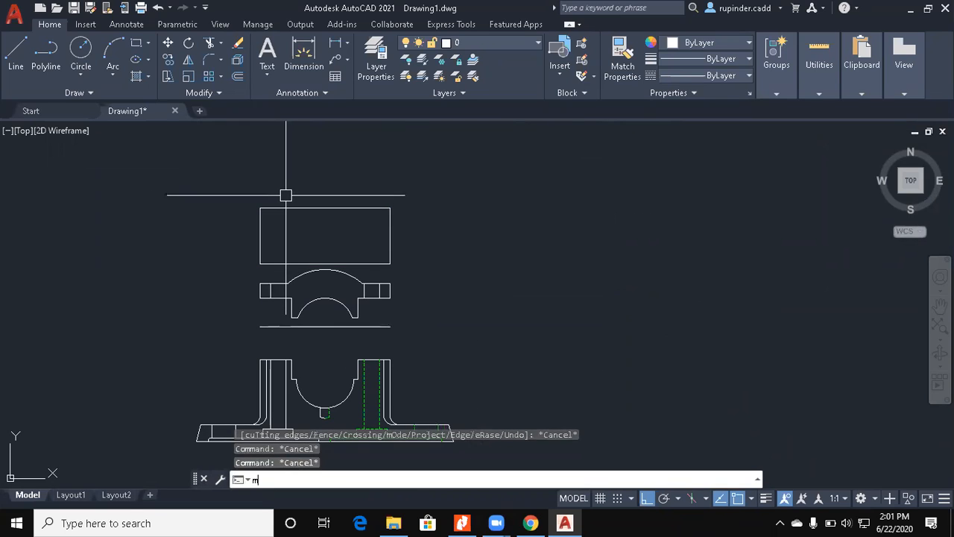
key(Return)
text(p)
key(Return)
key(Escape)
Step: Move the rectangle straight up to leave a wider gap above the cap's front view
text(m)
key(Return)
scroll(304, 216, up, 2)
click(209, 169)
click(486, 296)
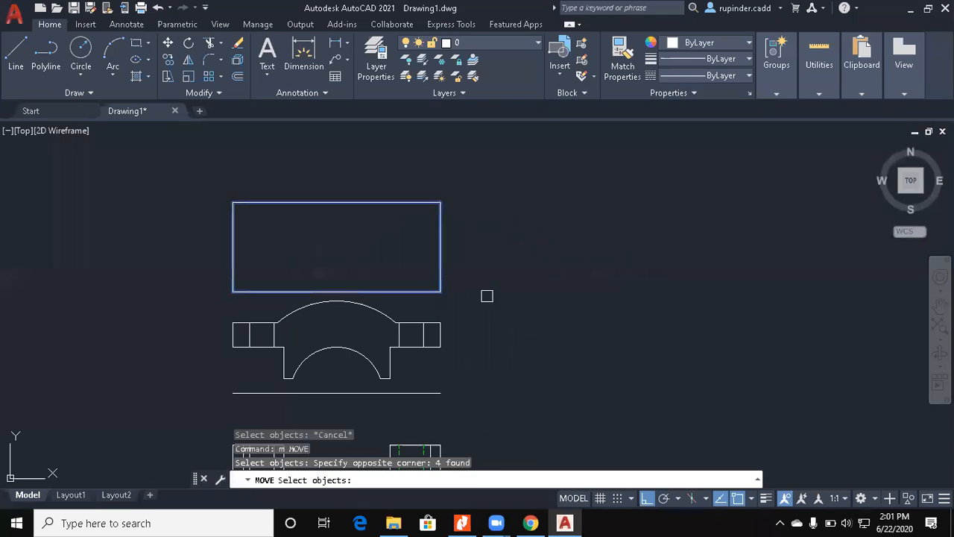
key(Return)
click(541, 313)
click(542, 284)
key(Escape)
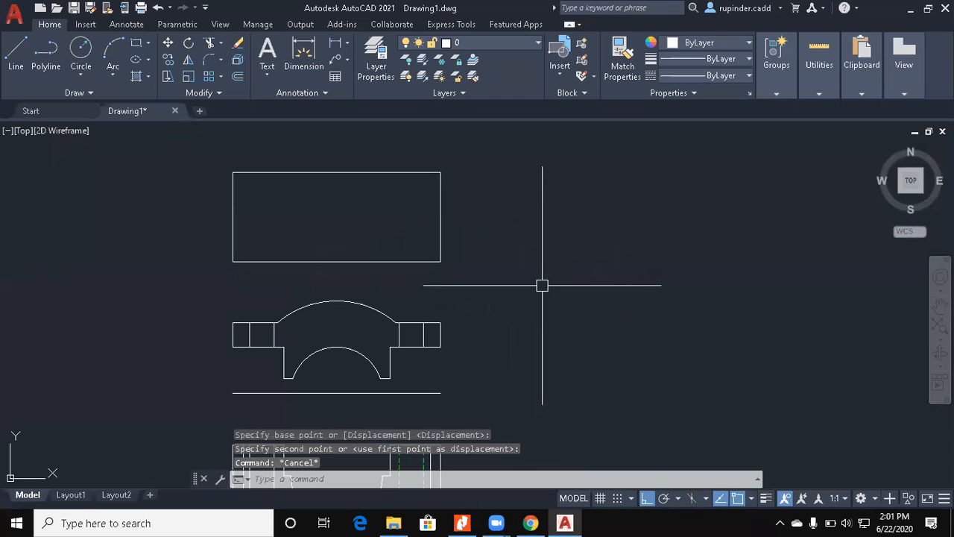
Step: Draw horizontal and vertical centre lines between the midpoints of the rectangle's opposite sides
text(l)
key(Return)
click(233, 217)
click(439, 217)
key(Escape)
key(Return)
click(336, 261)
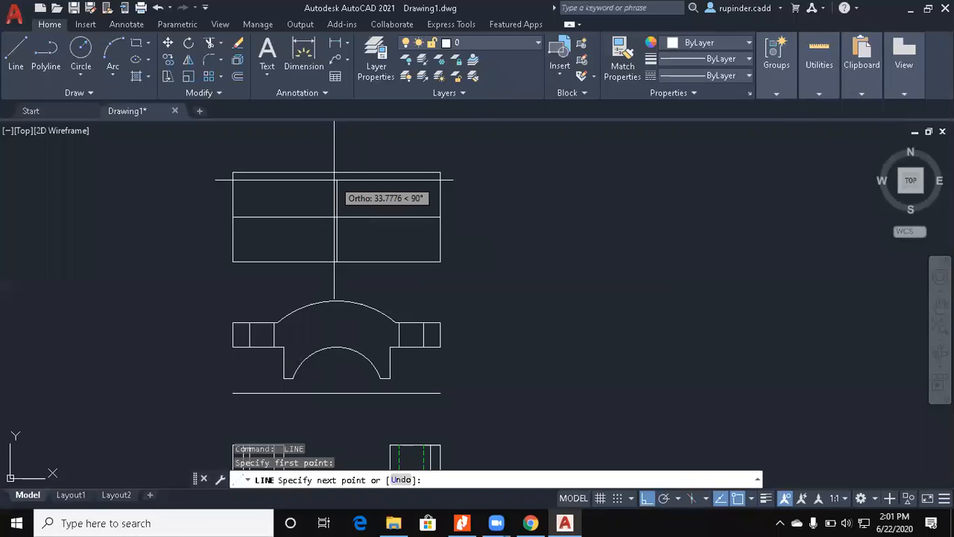
click(336, 172)
key(Escape)
Step: Draw a circle of radius 43 centred on the intersection of the rectangle's centre lines
text(c)
key(Return)
click(336, 216)
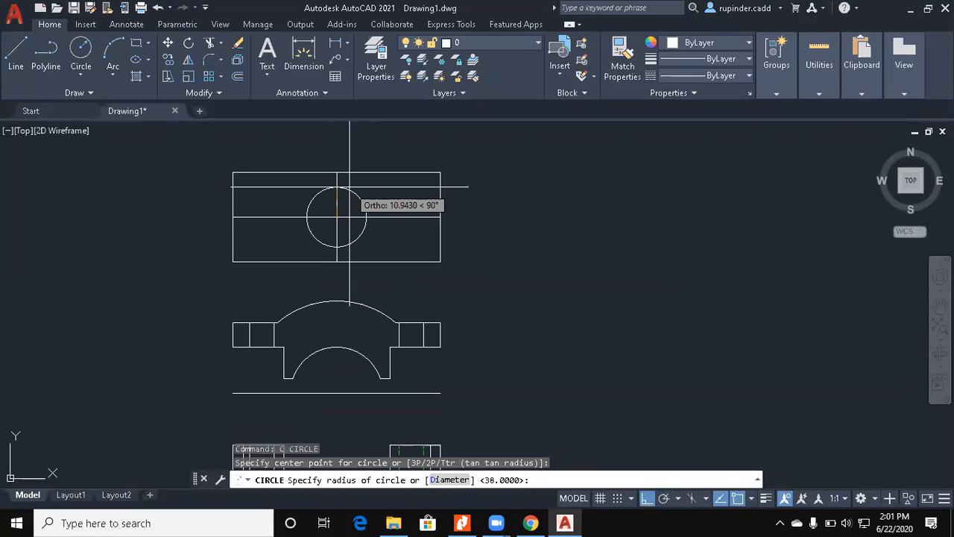
text(43)
key(Return)
key(Escape)
key(Escape)
key(Escape)
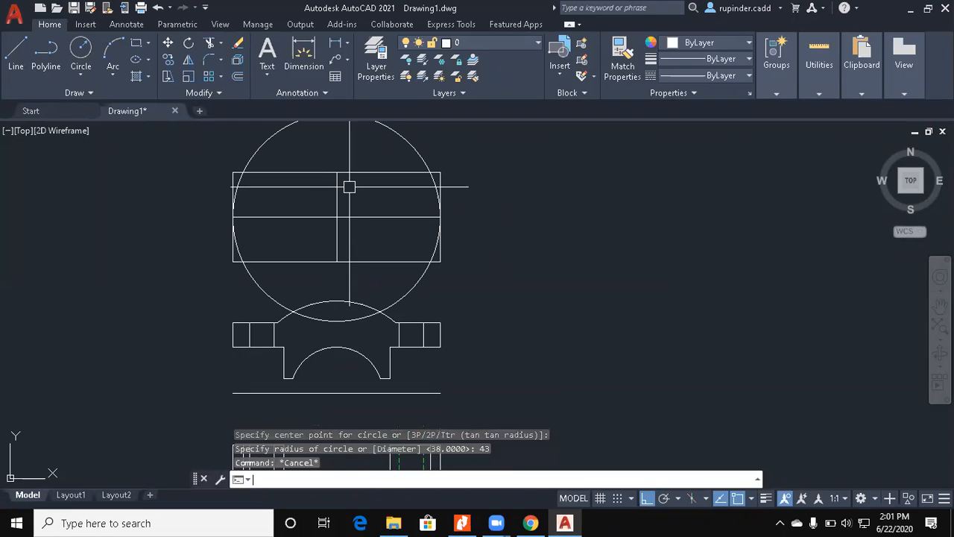
Step: Trim the circle above and below the rectangle, using its two horizontal edges as cutting edges
text(tr)
key(Return)
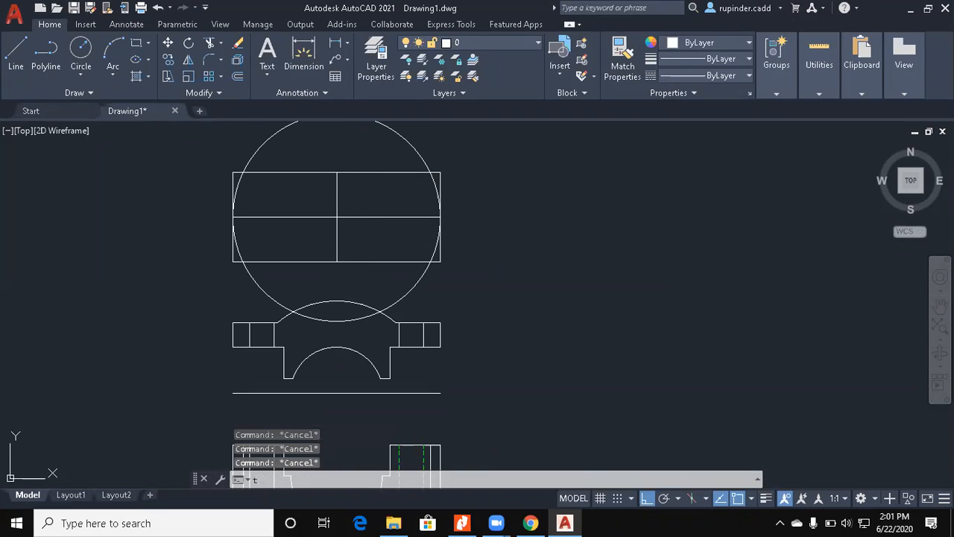
click(271, 172)
key(Return)
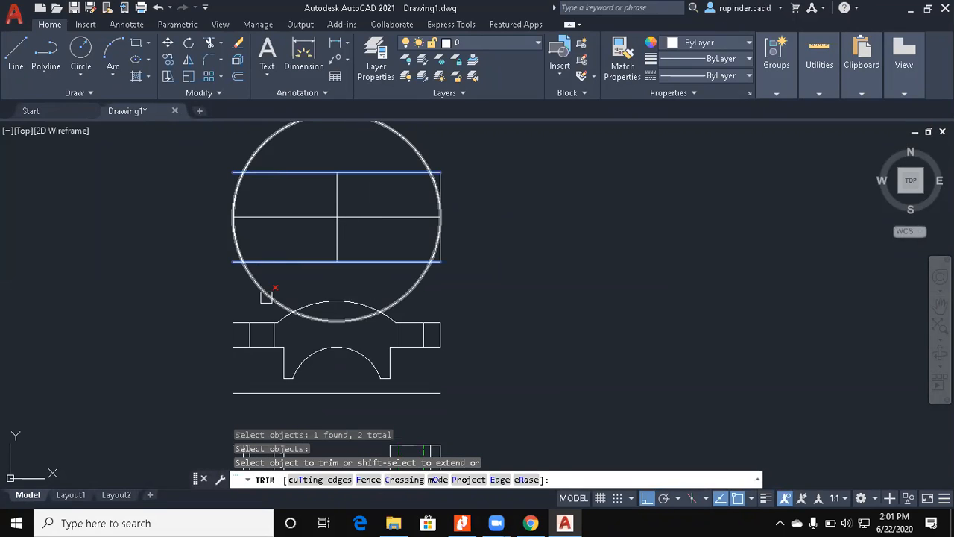
click(266, 293)
key(Escape)
Step: Trim the ends of the rectangle's horizontal edges that extend beyond the side arcs
text(tr)
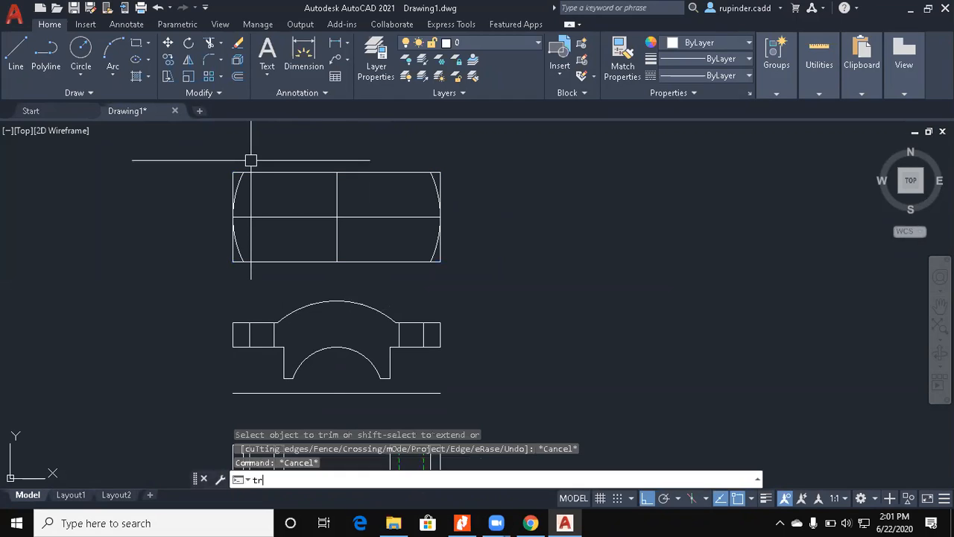
key(Return)
key(Return)
scroll(238, 179, up, 4)
click(229, 161)
middle_drag(248, 359, 236, 312)
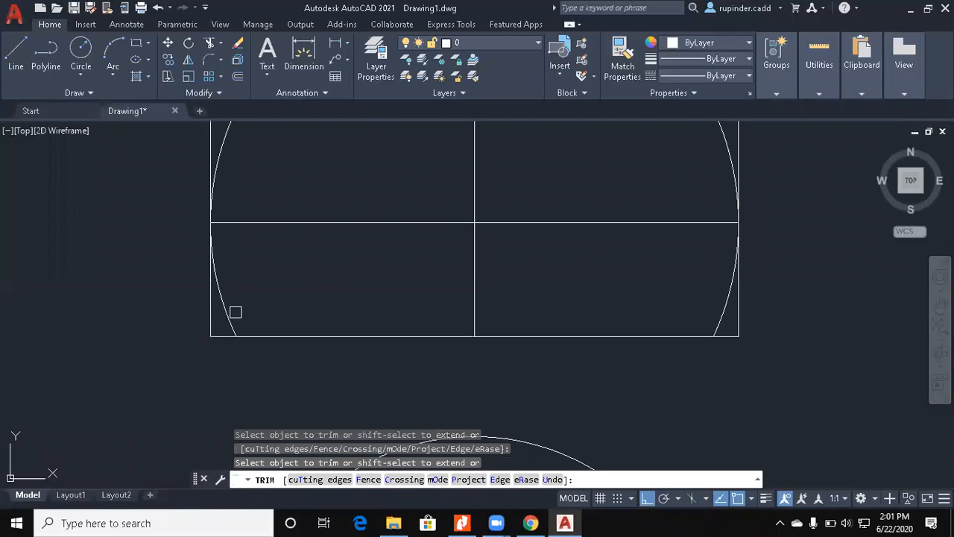
middle_drag(730, 336, 729, 399)
key(Escape)
Step: Erase the rectangle's two straight vertical sides outside the arcs
click(733, 183)
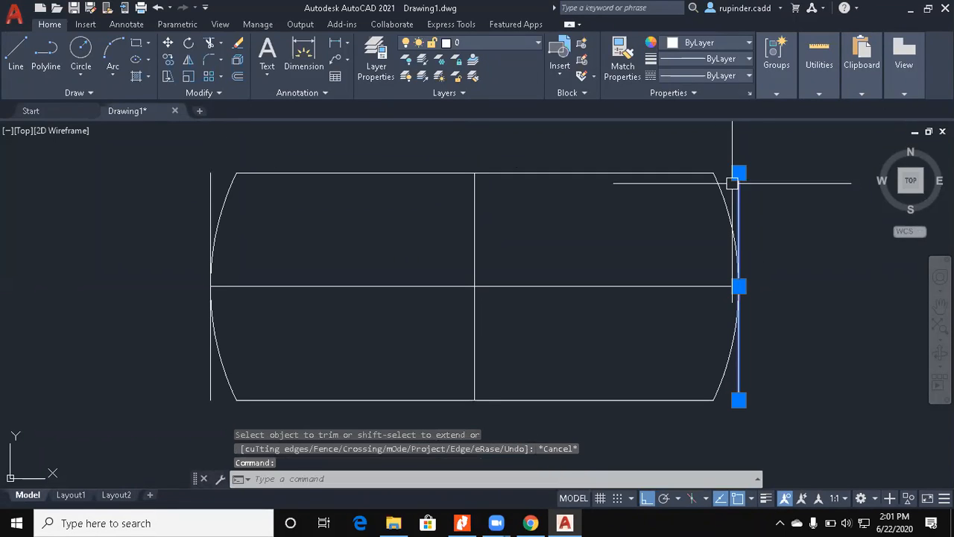
click(212, 178)
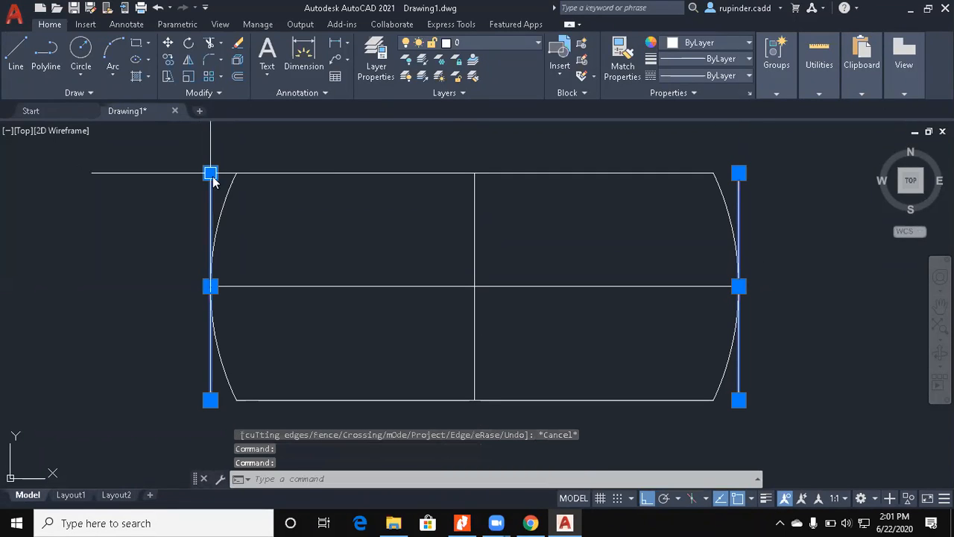
key(Delete)
Step: Check the cap's top view in the reference PDF and draw vertical construction lines through the left flange's bolt hole edges
click(461, 522)
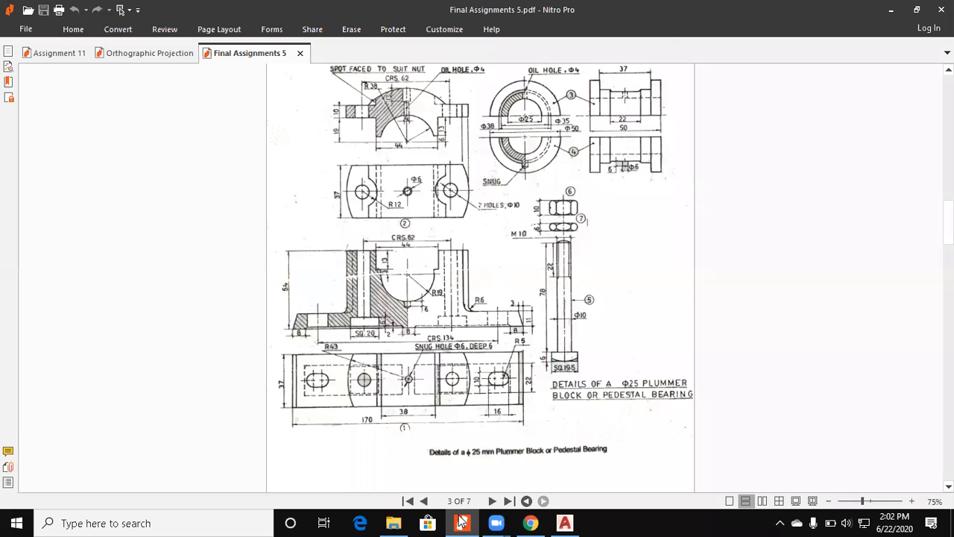
click(461, 521)
scroll(484, 318, down, 2)
middle_drag(549, 326, 523, 238)
key(Escape)
text(x)
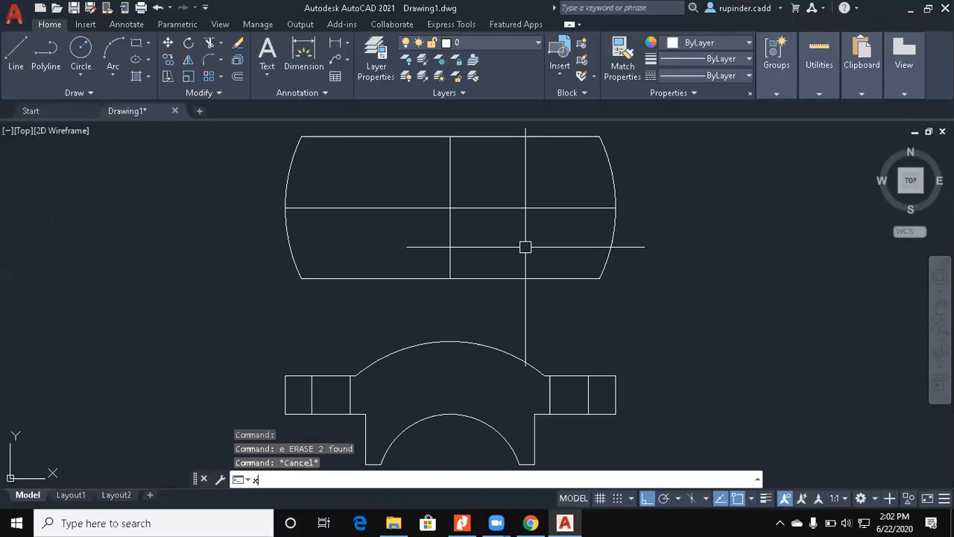
text(l)
key(Return)
key(Return)
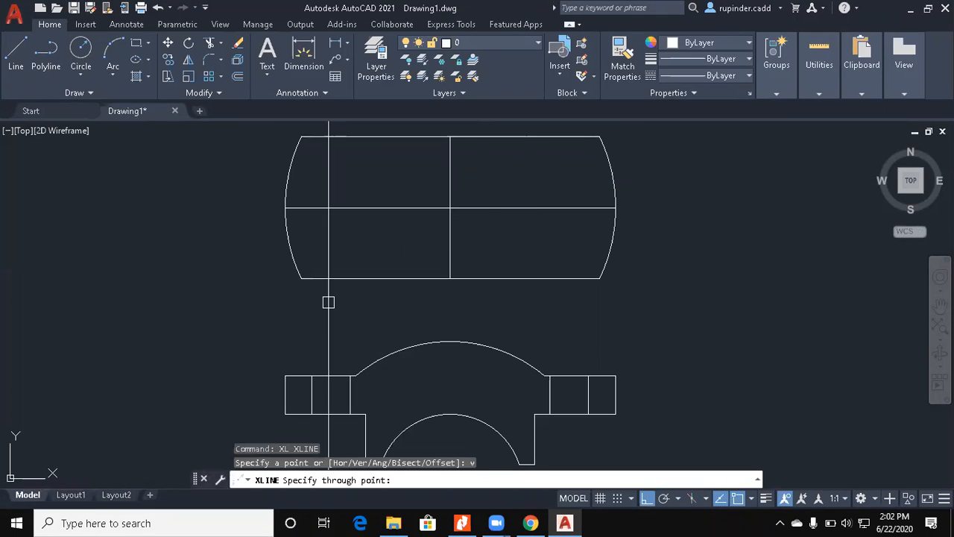
click(311, 376)
click(350, 376)
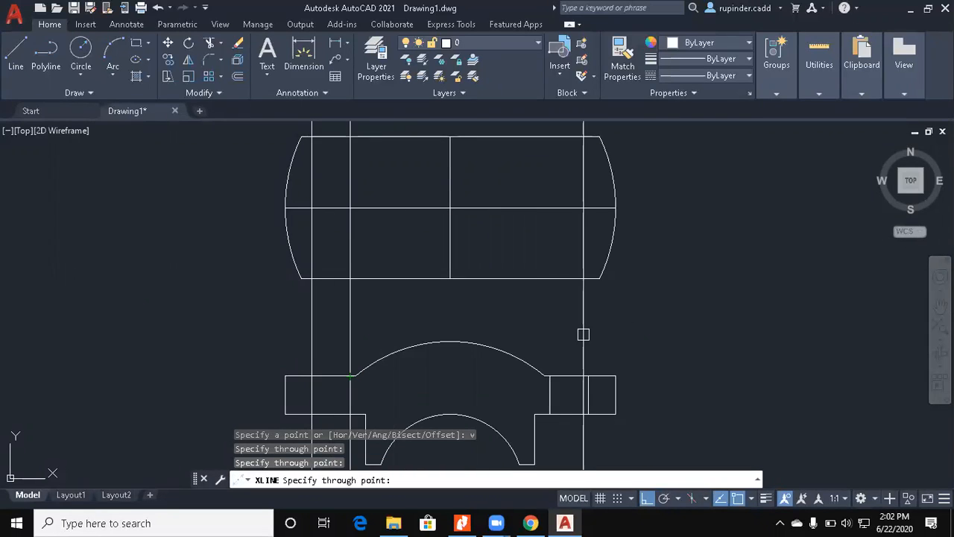
middle_drag(623, 319, 620, 333)
key(Escape)
key(Escape)
key(Escape)
Step: Trim the two bolt hole construction lines above and below the cap's top view outline
text(tr)
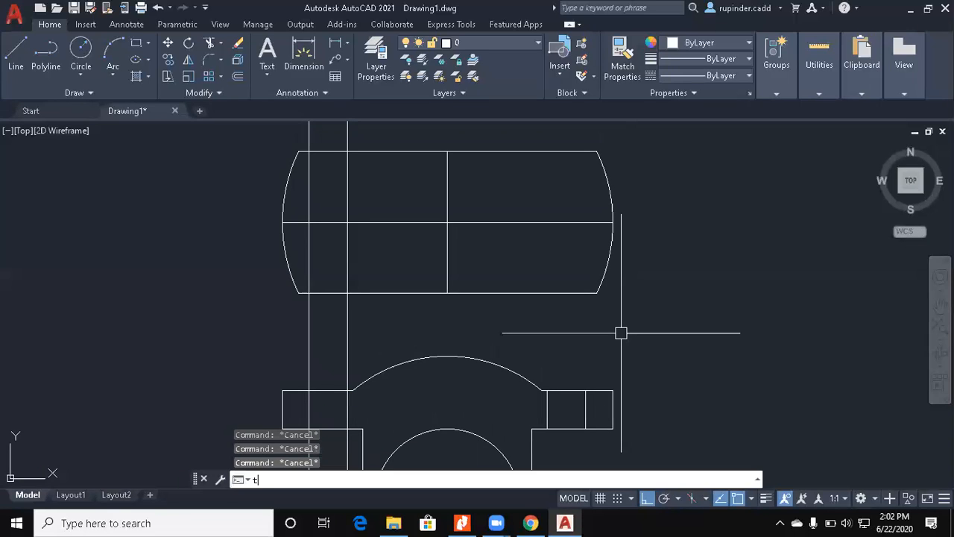
key(Return)
click(416, 290)
middle_drag(363, 137, 365, 177)
click(365, 175)
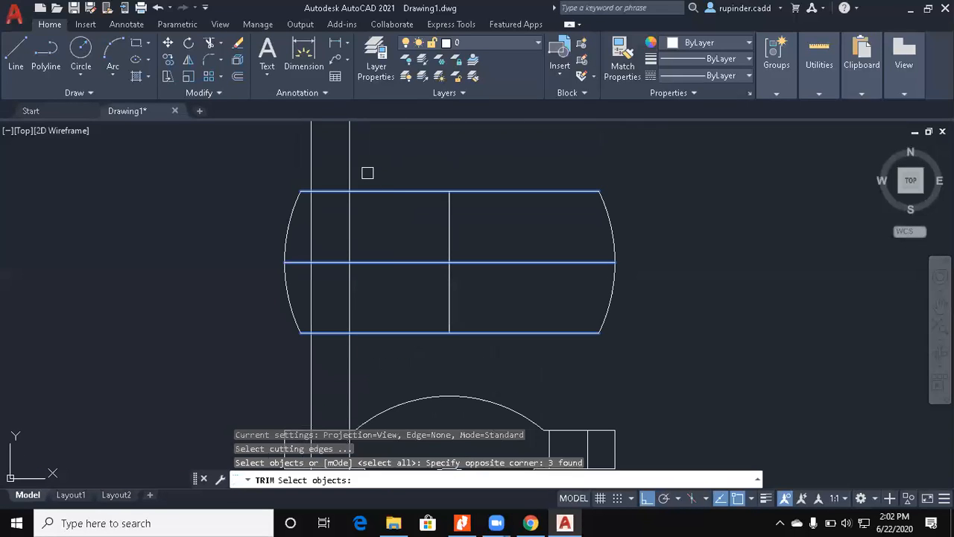
key(Return)
click(392, 172)
click(258, 163)
key(Escape)
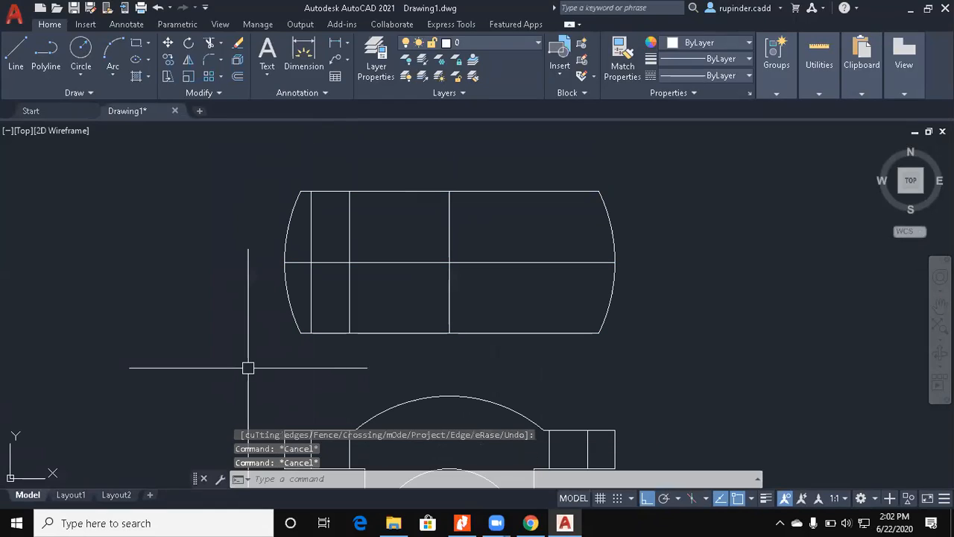
Step: Draw a two-point circle for the left bolt hole, spanning the two vertical construction lines along the top view's horizontal centre line
text(c)
key(Return)
text(2p)
key(Return)
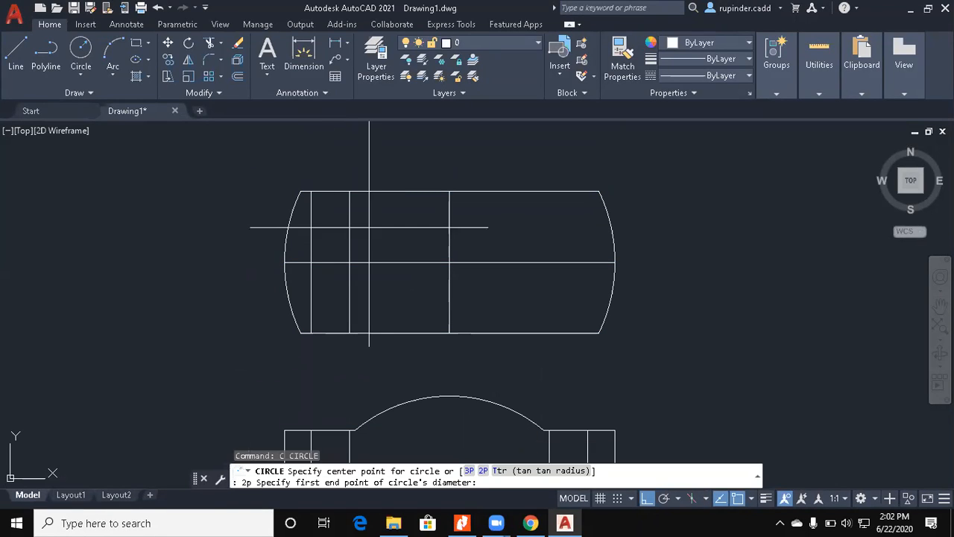
click(310, 263)
click(349, 262)
Step: Erase the two vertical bolt hole construction lines in the cap's top view
click(350, 315)
click(310, 304)
text(e)
key(Return)
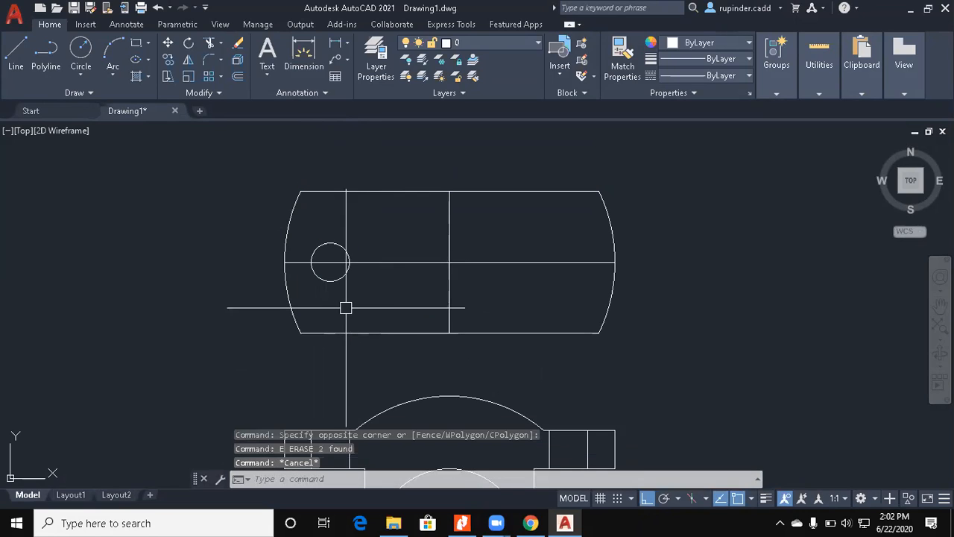
Step: Draw a circle of radius 12 concentric with the left bolt hole in the cap's top view
text(c)
key(Return)
click(330, 262)
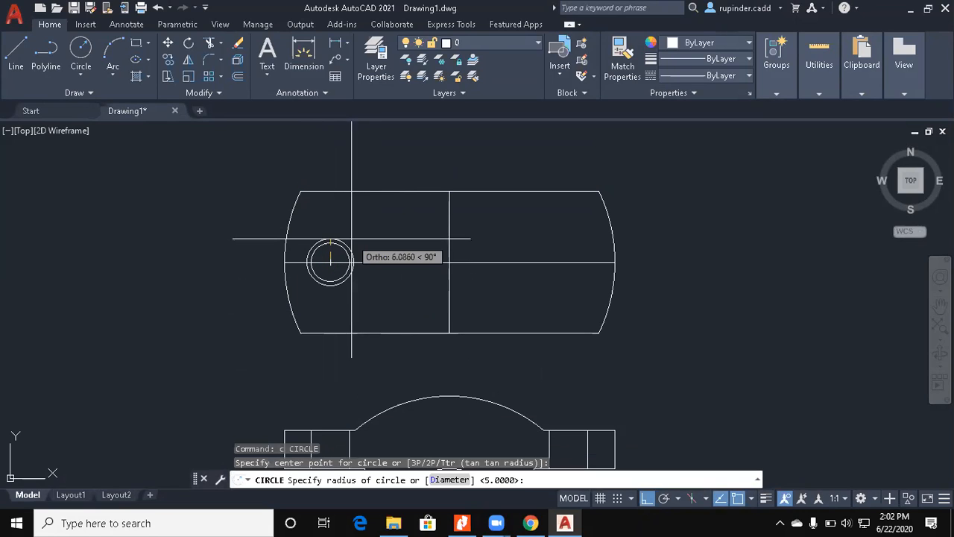
text(12)
key(Return)
key(Escape)
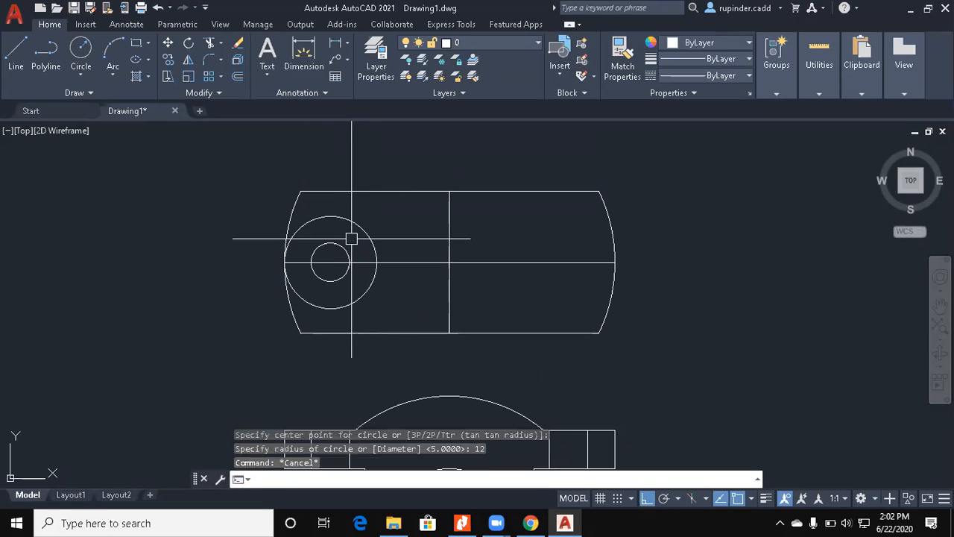
key(Escape)
Step: Check the cap in the reference PDF and draw a vertical construction line through the left end of the front view's upper arc
mouse_move(422, 283)
middle_down()
mouse_move(348, 214)
mouse_move(360, 169)
mouse_move(444, 249)
mouse_move(444, 217)
mouse_move(439, 279)
mouse_move(459, 287)
middle_up()
scroll(376, 211, down, 2)
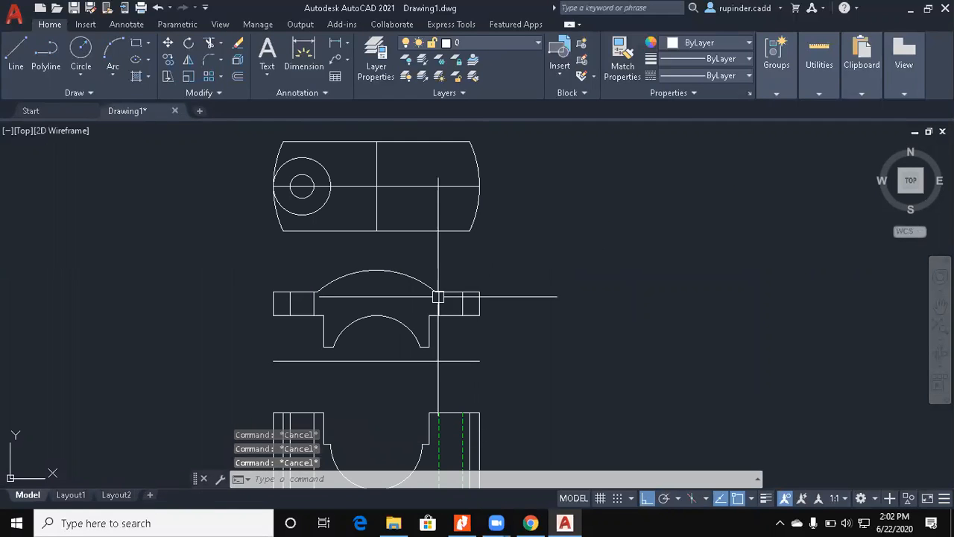
click(462, 522)
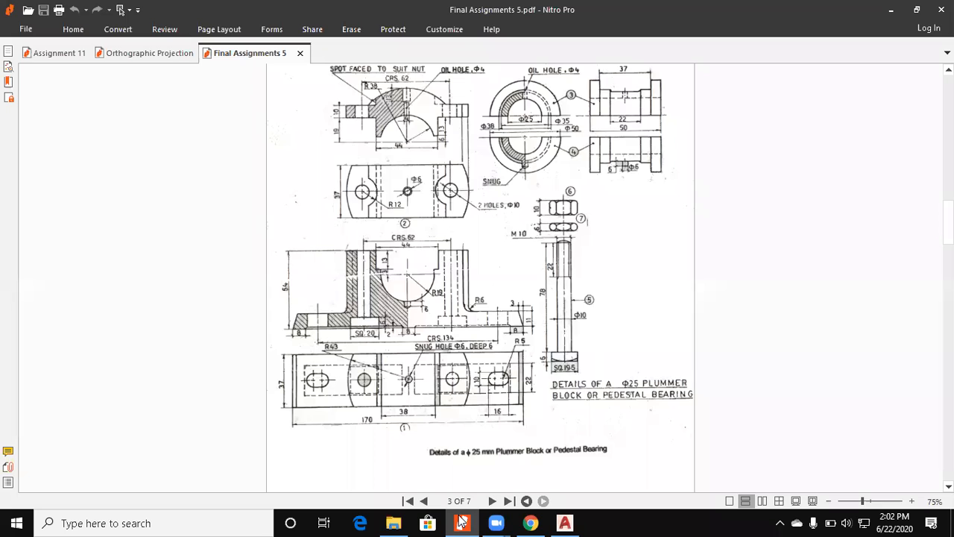
click(462, 522)
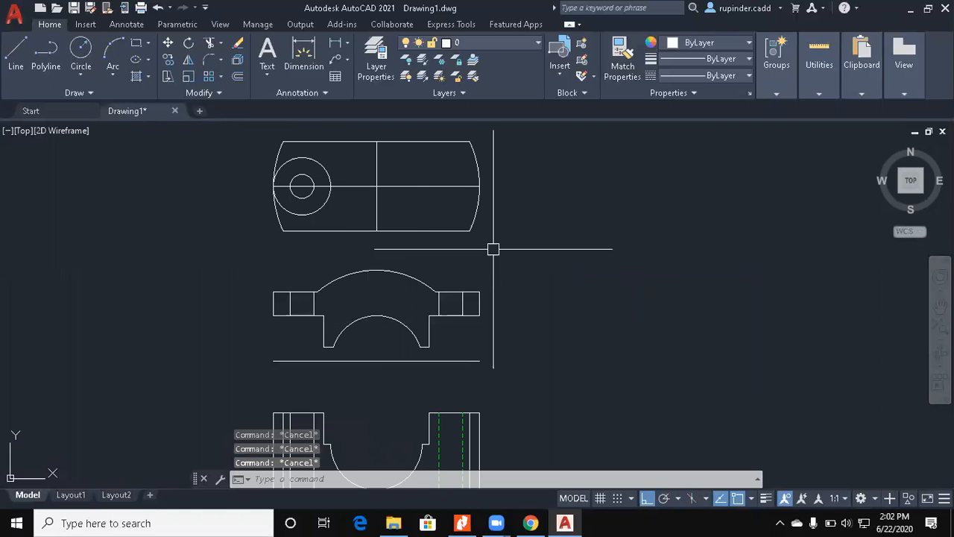
text(XL)
key(Return)
text(v)
key(Return)
scroll(316, 292, up, 4)
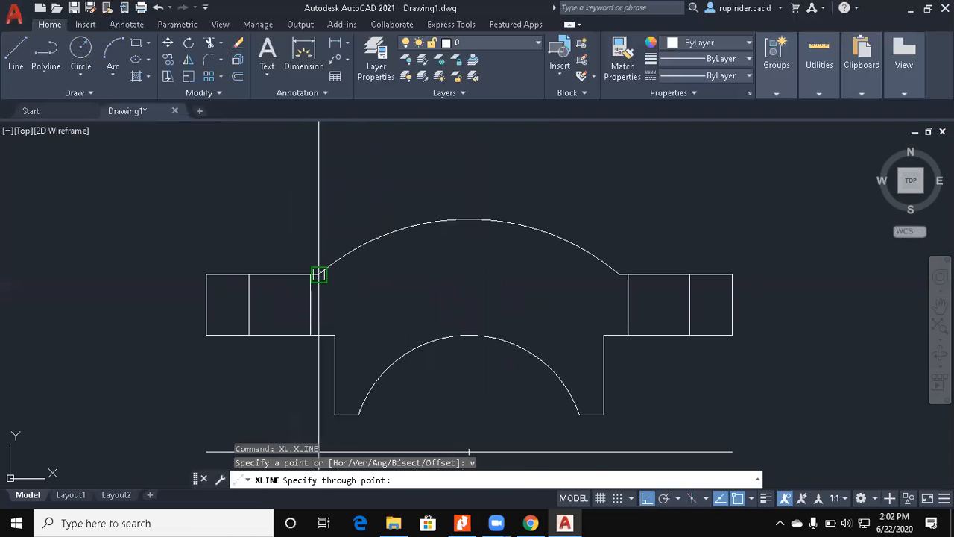
click(318, 274)
scroll(377, 336, down, 3)
key(Escape)
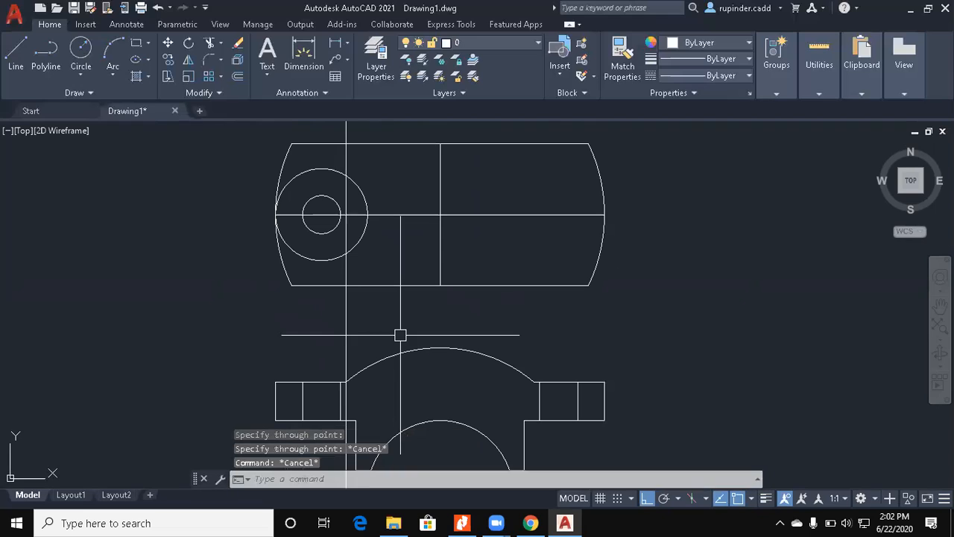
Step: Trim the construction line inside the radius 12 circle and the circle's portion on the outer side of that line
text(TR)
key(Return)
click(354, 253)
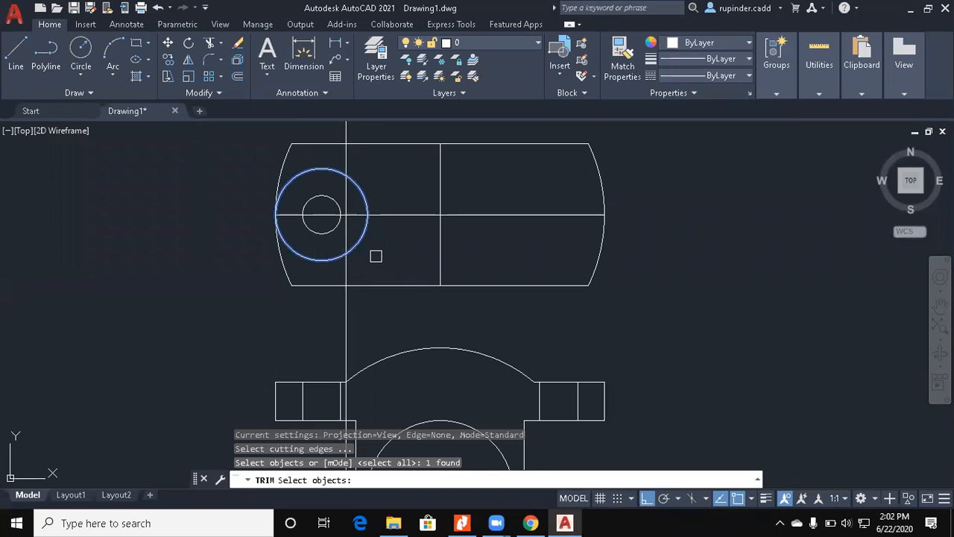
key(Return)
click(348, 234)
key(Escape)
key(Return)
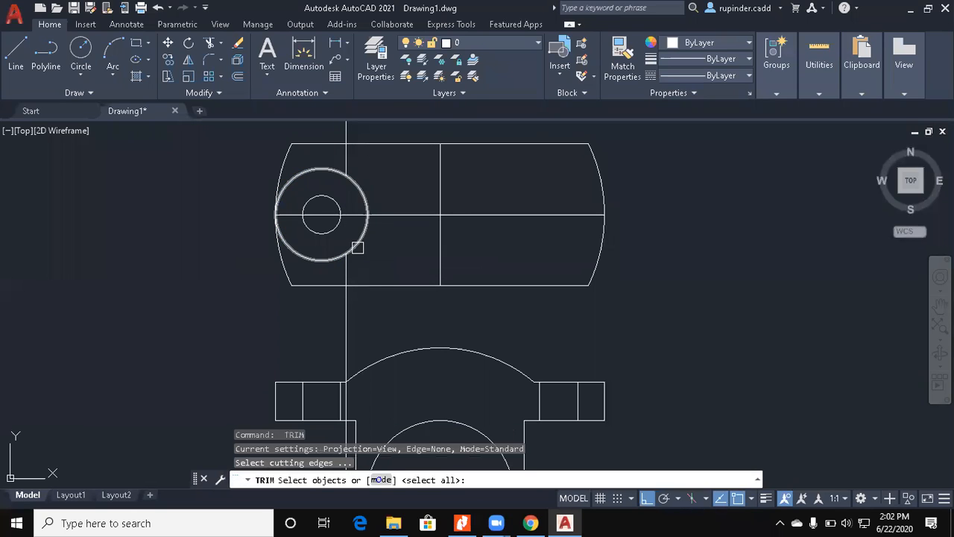
click(346, 261)
click(343, 167)
key(Return)
Step: Trim the vertical construction line above and below the cap's top view outline
key(Return)
click(380, 146)
click(375, 279)
click(364, 298)
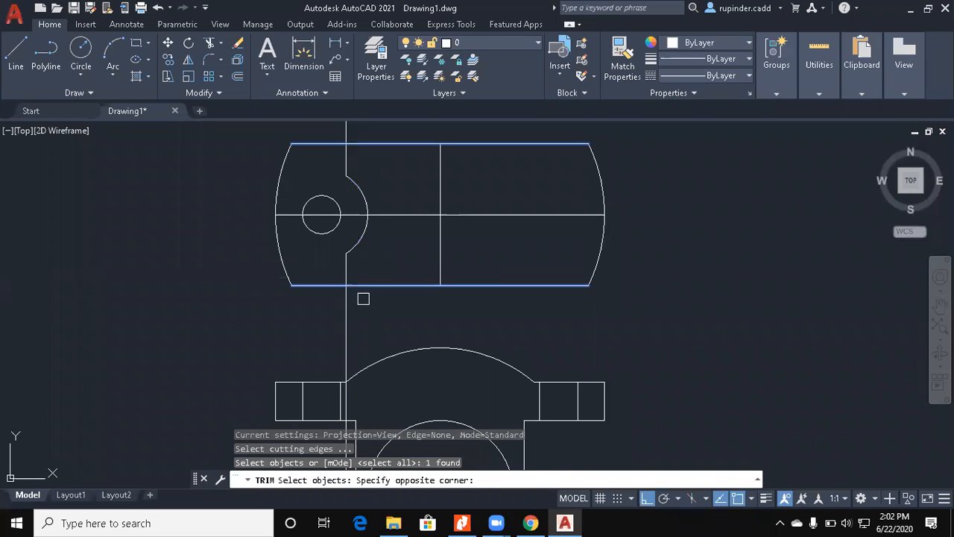
key(Return)
click(375, 313)
click(299, 318)
middle_drag(395, 155, 396, 191)
click(388, 179)
click(381, 149)
click(283, 136)
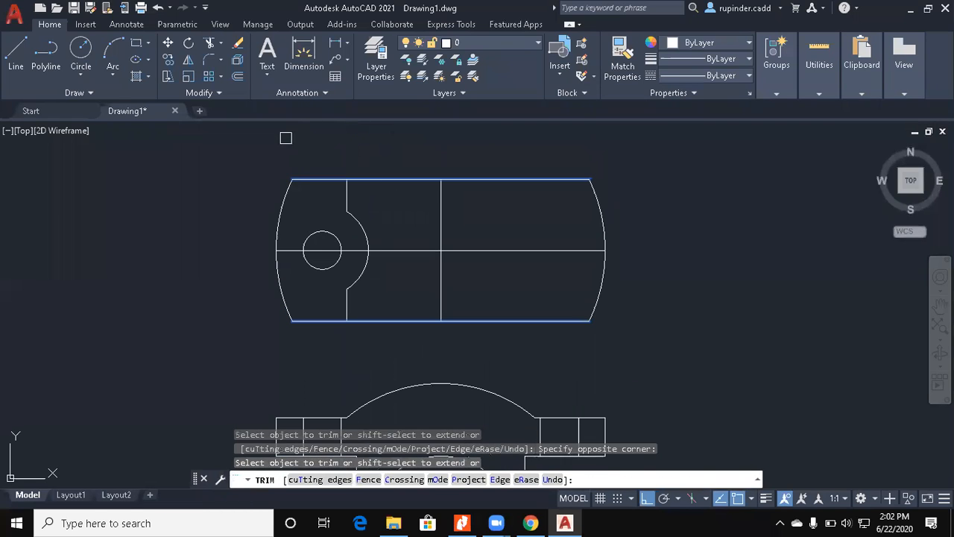
key(Escape)
Step: Mirror the left bolt hole, spot-face arc and vertical edge lines about the top view's vertical centre line, keeping the originals
text(mi)
key(Return)
click(326, 231)
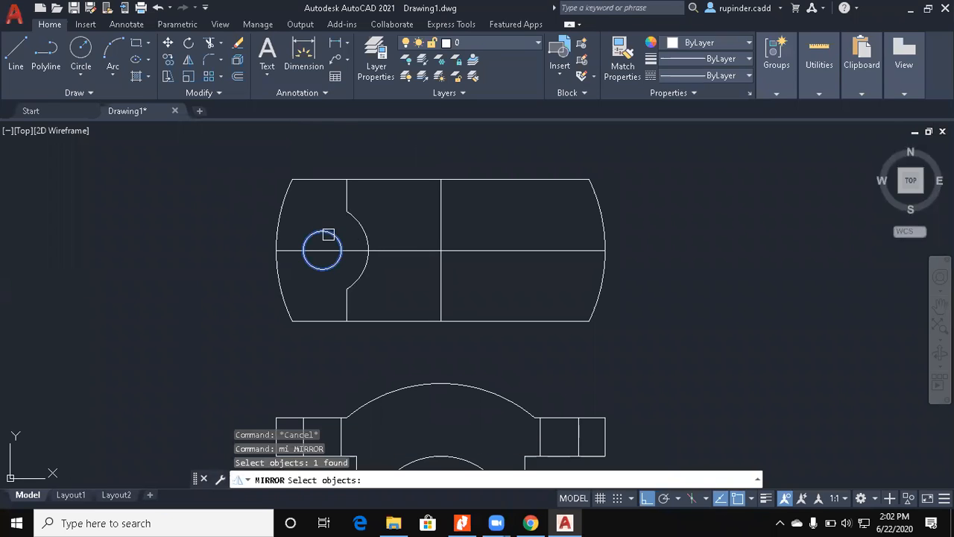
click(362, 229)
click(346, 196)
key(Return)
click(441, 320)
click(440, 179)
key(Escape)
Step: Draw a circle of radius 3 at the centre of the cap's top view
scroll(479, 184, down, 4)
scroll(470, 223, up, 2)
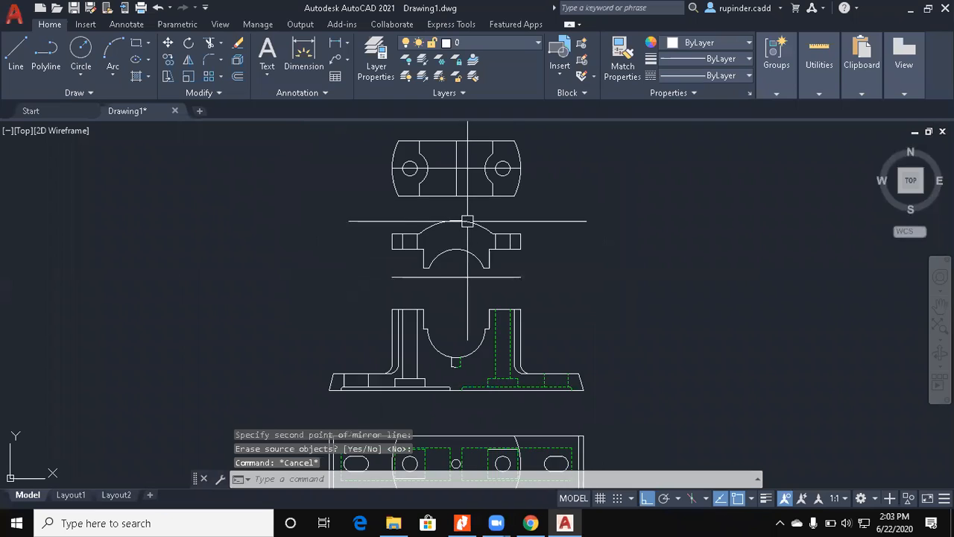
text(c)
key(Return)
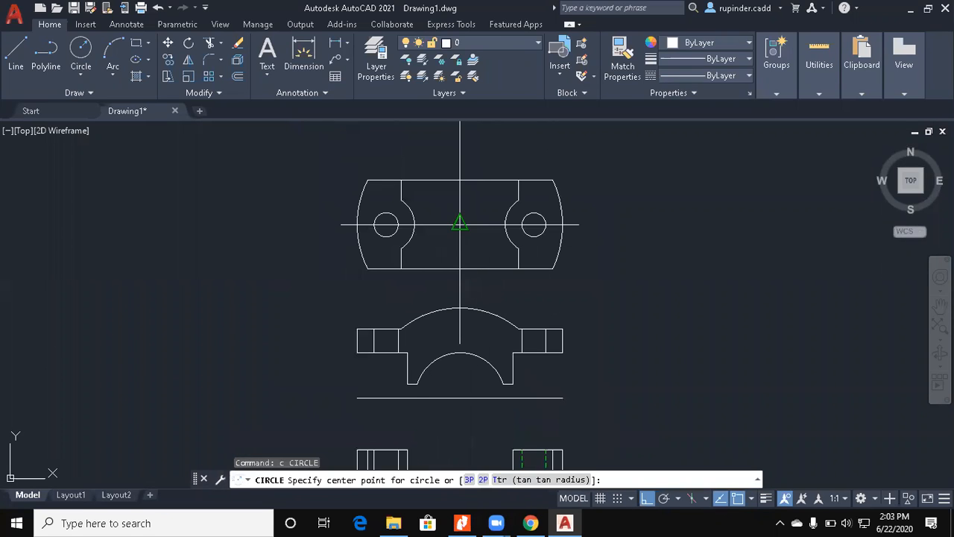
click(460, 223)
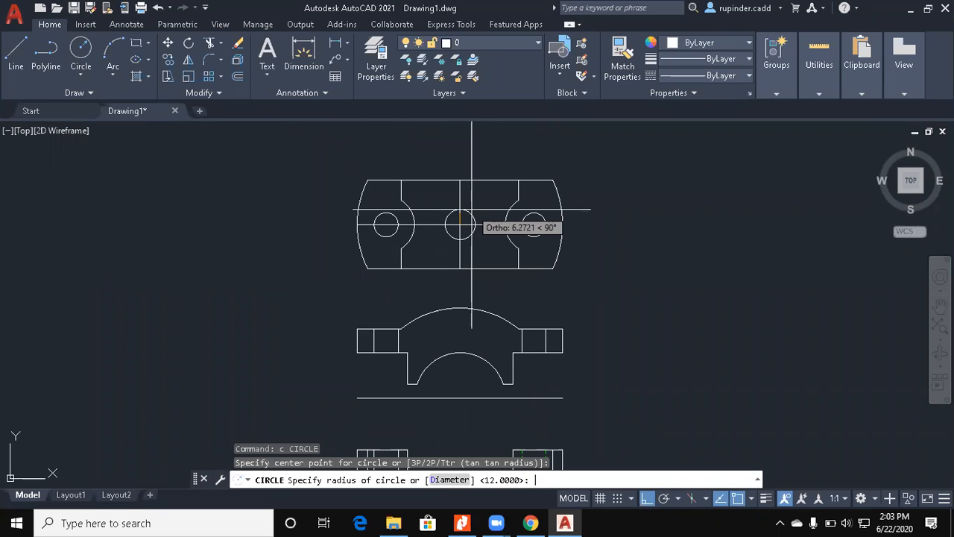
text(3)
key(Return)
key(Escape)
key(Escape)
Step: Erase the horizontal and vertical centre lines of the cap's top view
middle_drag(475, 254, 478, 231)
scroll(478, 231, up, 2)
click(484, 225)
click(447, 226)
click(522, 196)
click(507, 174)
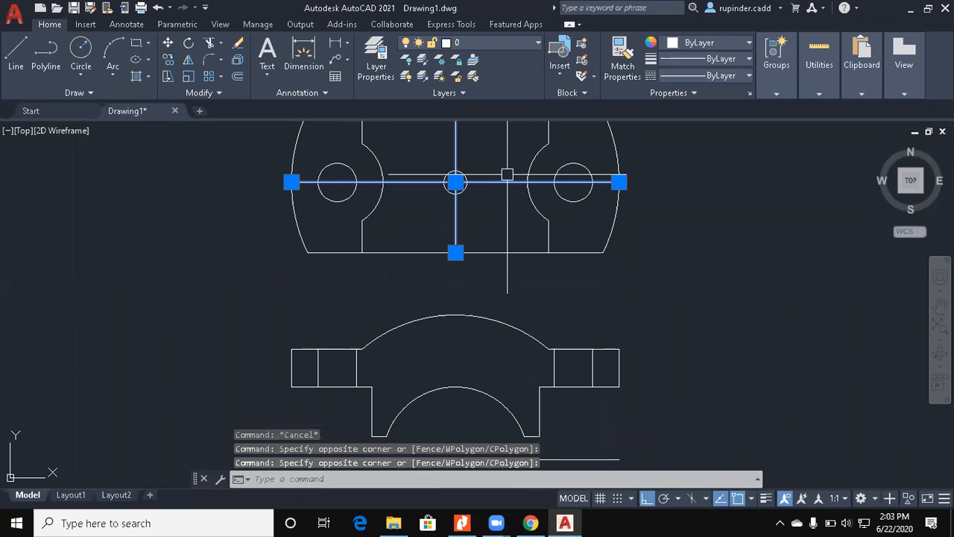
text(e)
key(Return)
Step: Check the reference PDF and draw four vertical construction lines through the stepped corners on both sides of the base's opening, up across the top view
scroll(507, 174, down, 2)
middle_drag(515, 313, 498, 313)
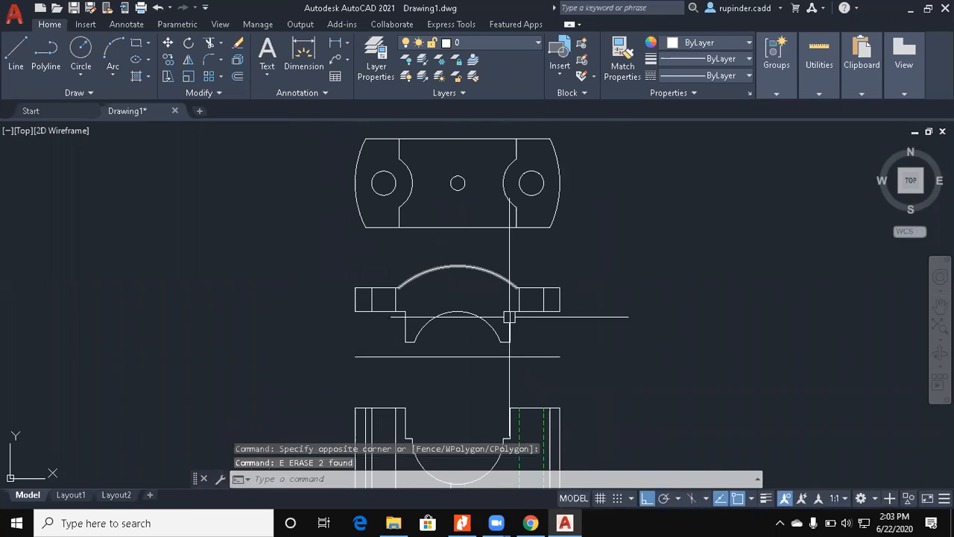
click(463, 523)
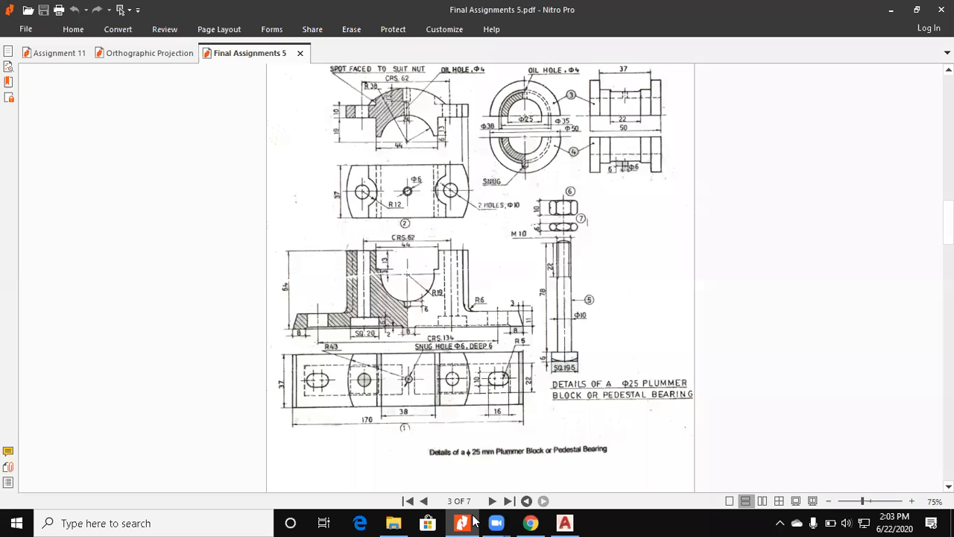
click(564, 522)
key(Escape)
key(Escape)
key(Escape)
text(xl)
key(Return)
text(v)
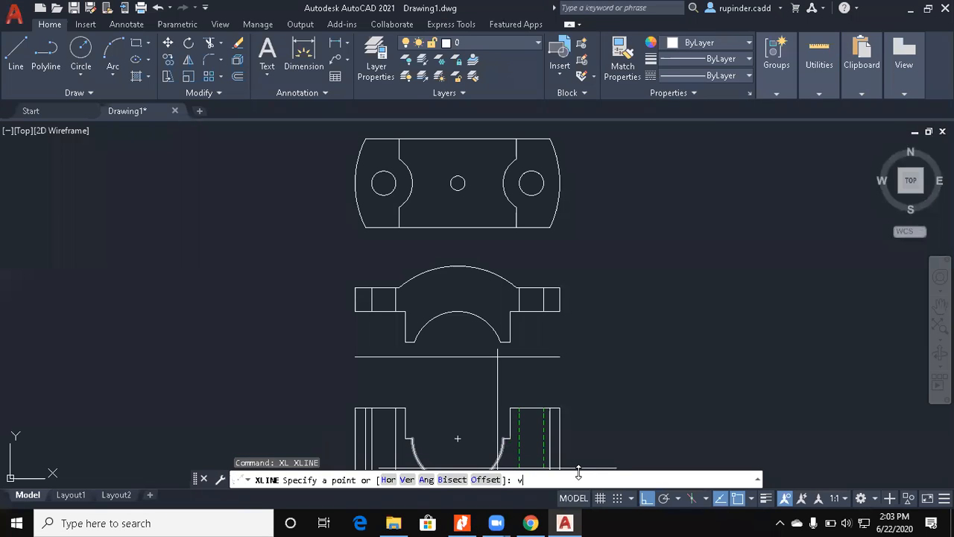
key(Return)
scroll(481, 436, up, 2)
click(397, 387)
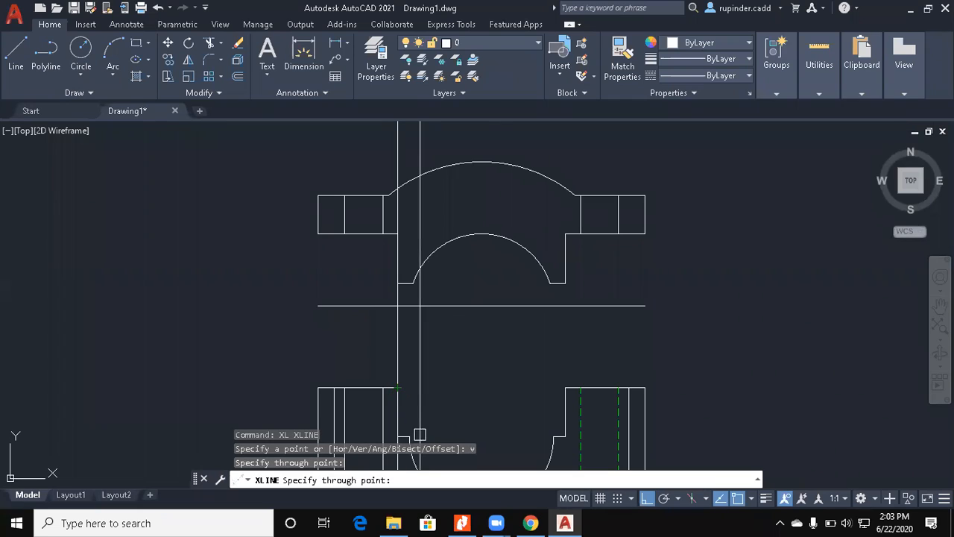
click(409, 441)
click(553, 436)
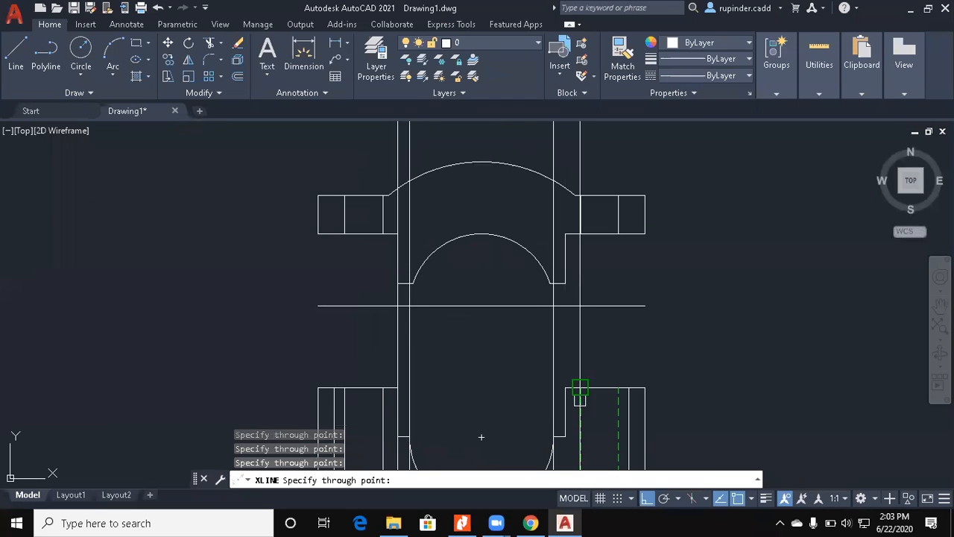
middle_drag(587, 321, 601, 484)
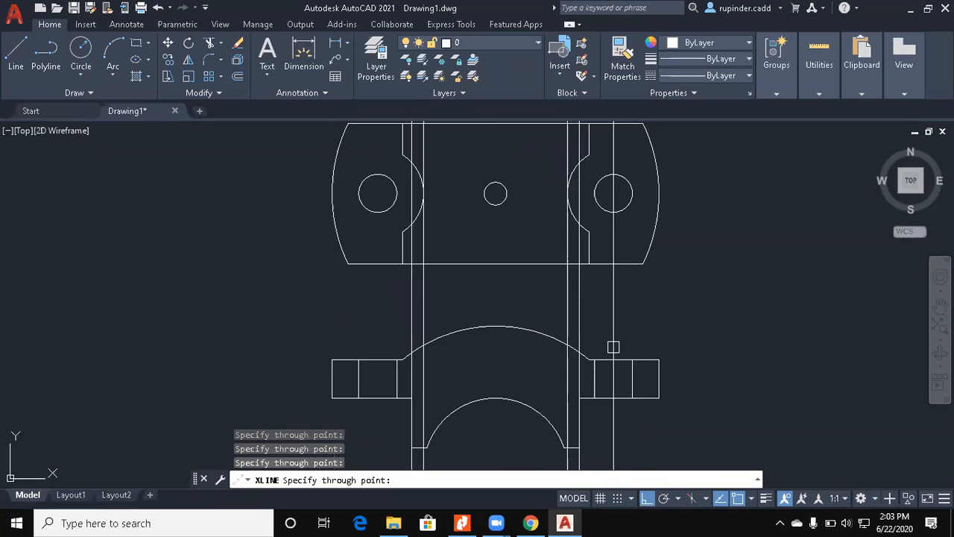
key(Escape)
key(Escape)
key(Escape)
Step: Trim the four vertical construction lines above and below the cap's top view outline
text(tr)
key(Return)
click(526, 261)
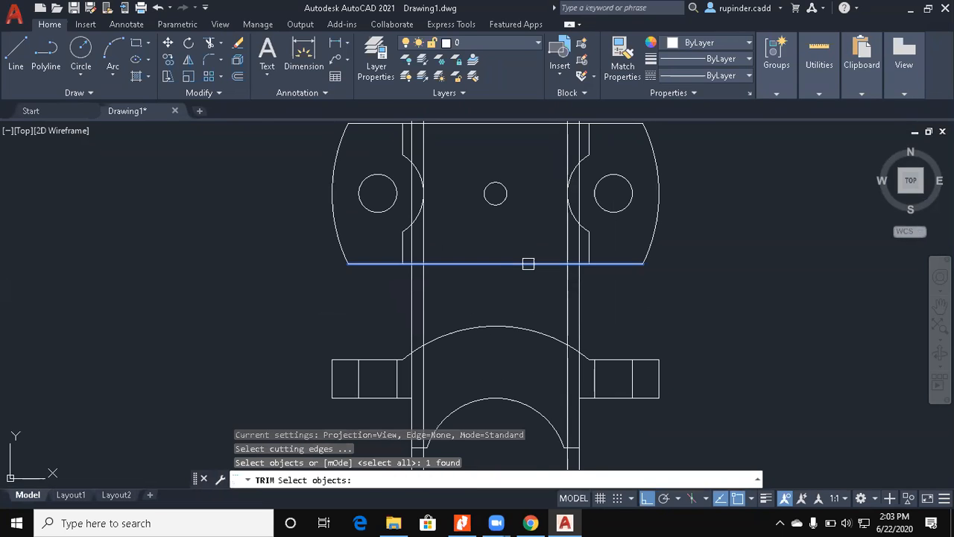
middle_drag(525, 246, 521, 303)
click(505, 179)
key(Return)
click(573, 170)
click(634, 145)
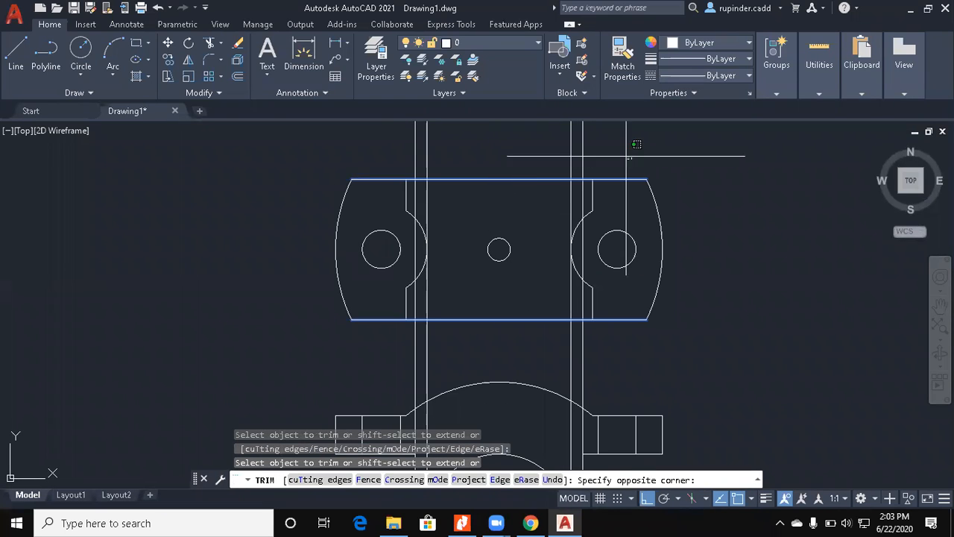
click(376, 143)
middle_drag(597, 329, 585, 275)
click(576, 302)
click(316, 305)
key(Escape)
key(Escape)
key(Escape)
Step: Match the four vertical lines in the cap's top view to the base's green dashed hidden line properties
text(ma)
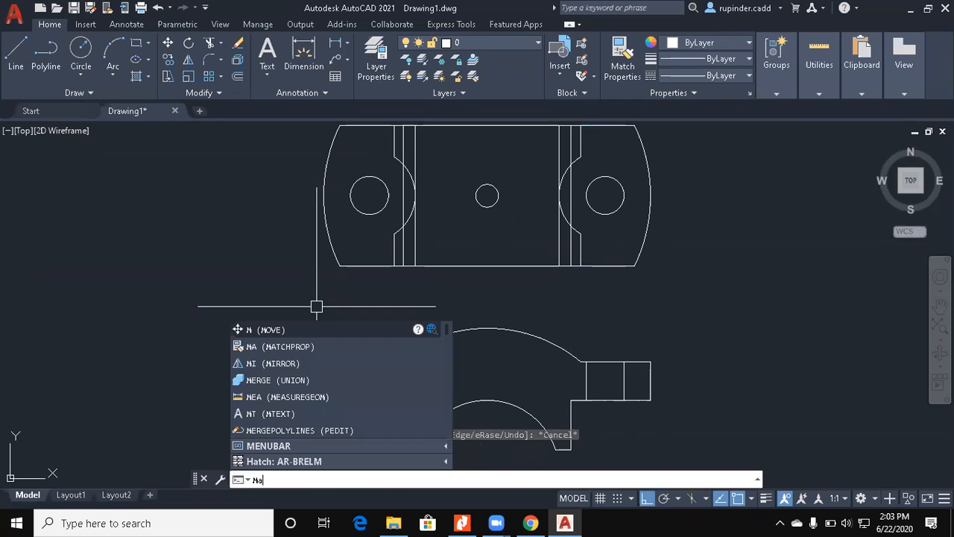
key(Return)
middle_drag(450, 447, 449, 225)
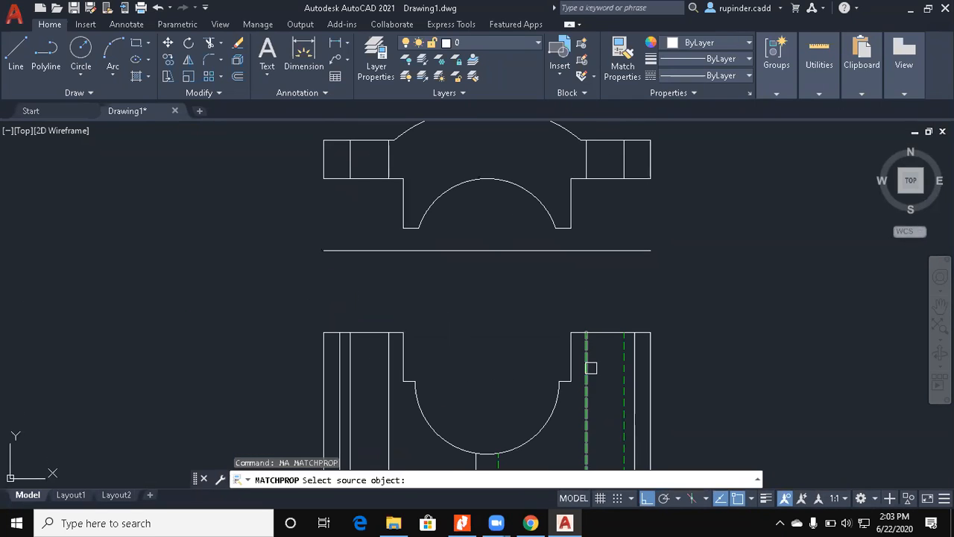
click(590, 368)
scroll(560, 270, up, 5)
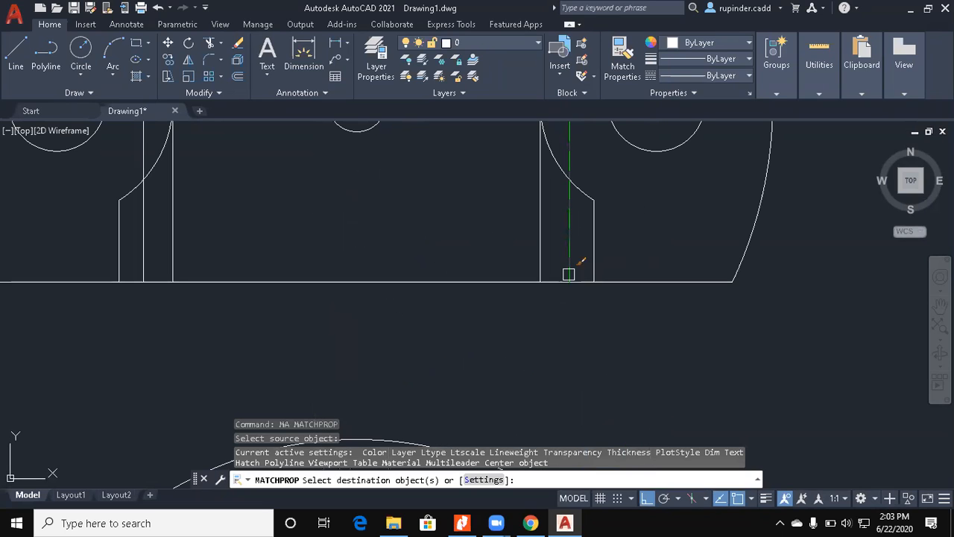
click(569, 274)
click(540, 247)
click(173, 234)
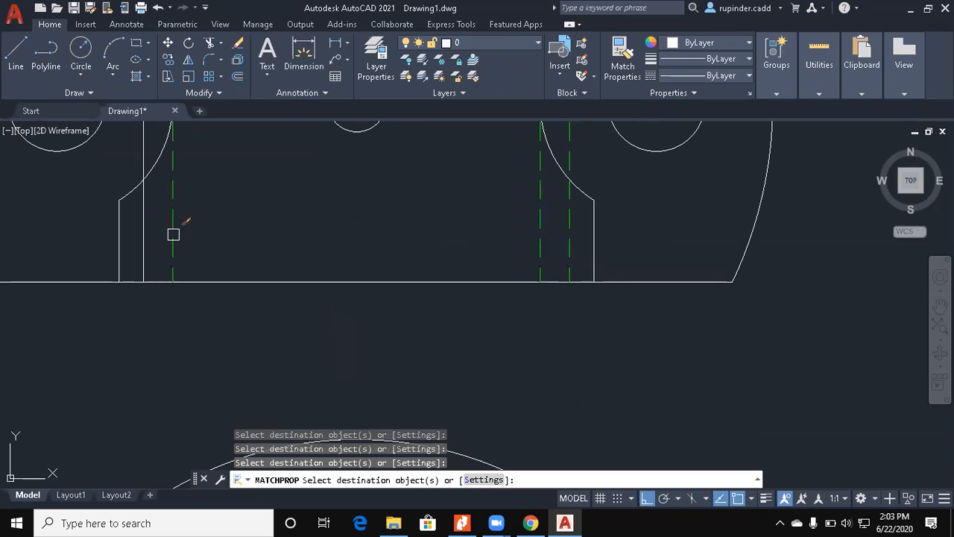
scroll(262, 215, down, 6)
key(Escape)
key(Escape)
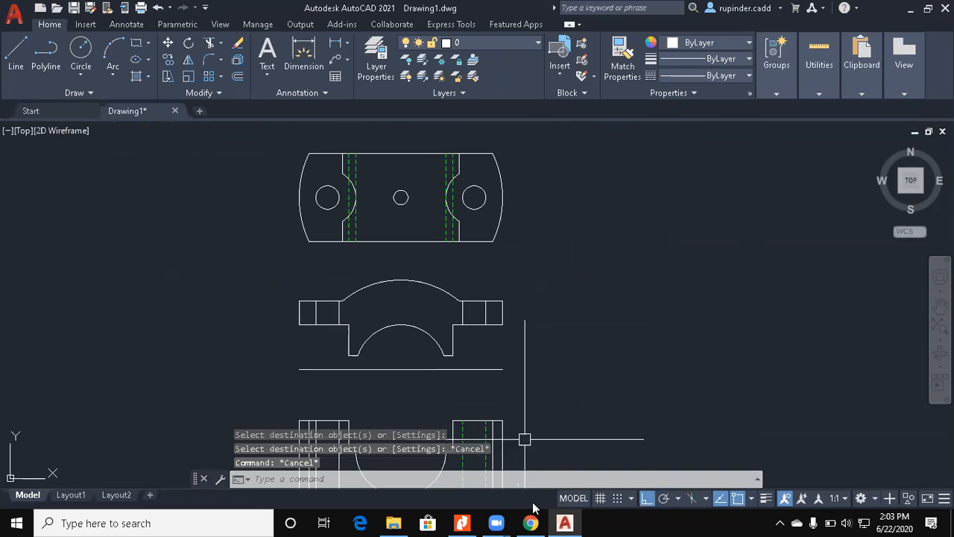
Step: Check the reference PDF and match the two vertical hole lines in the right lug of the cap's front view to the green dashed hidden lines
click(462, 523)
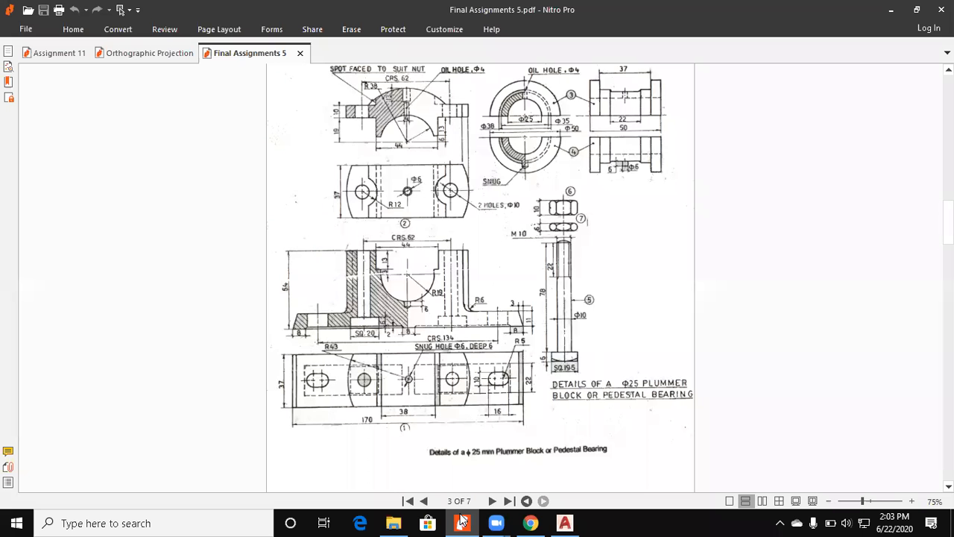
click(463, 523)
key(Escape)
key(Escape)
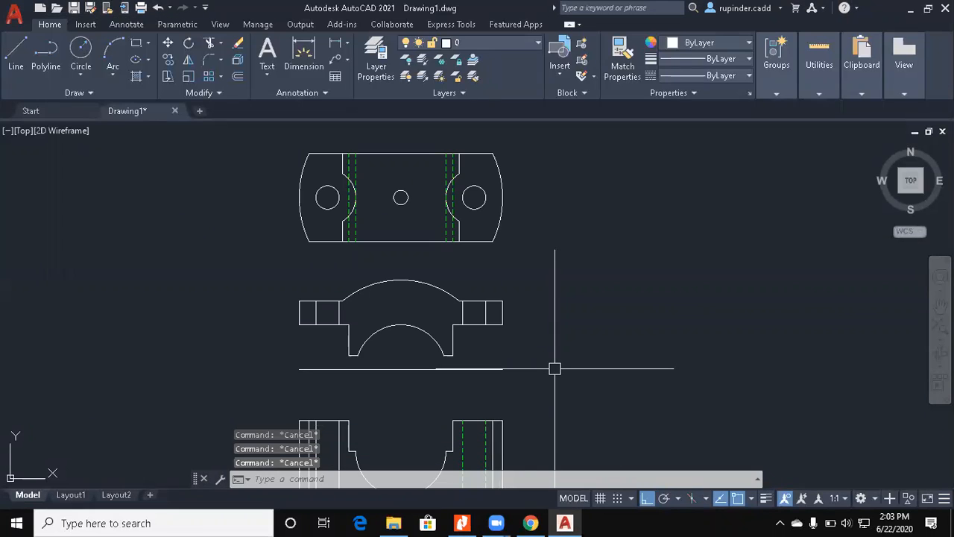
scroll(477, 328, up, 2)
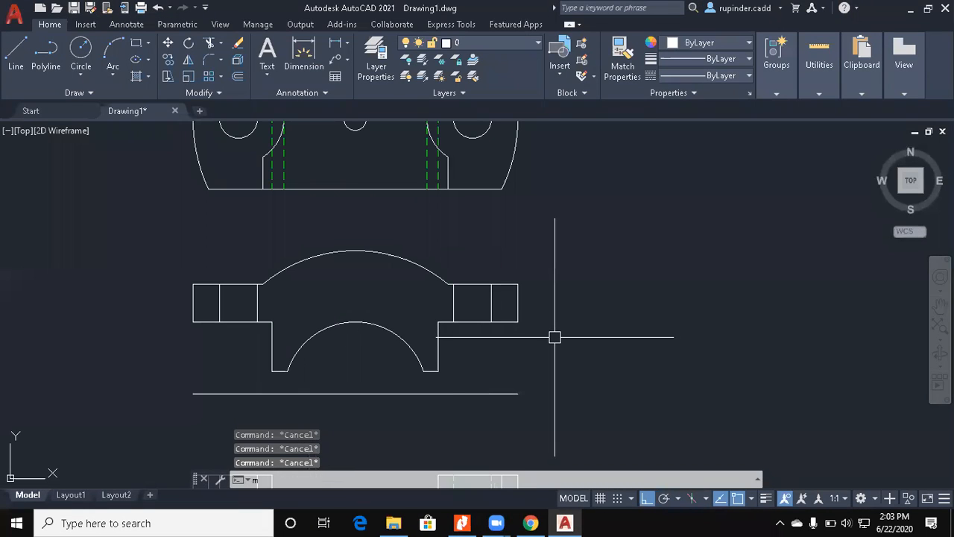
text(a)
key(Return)
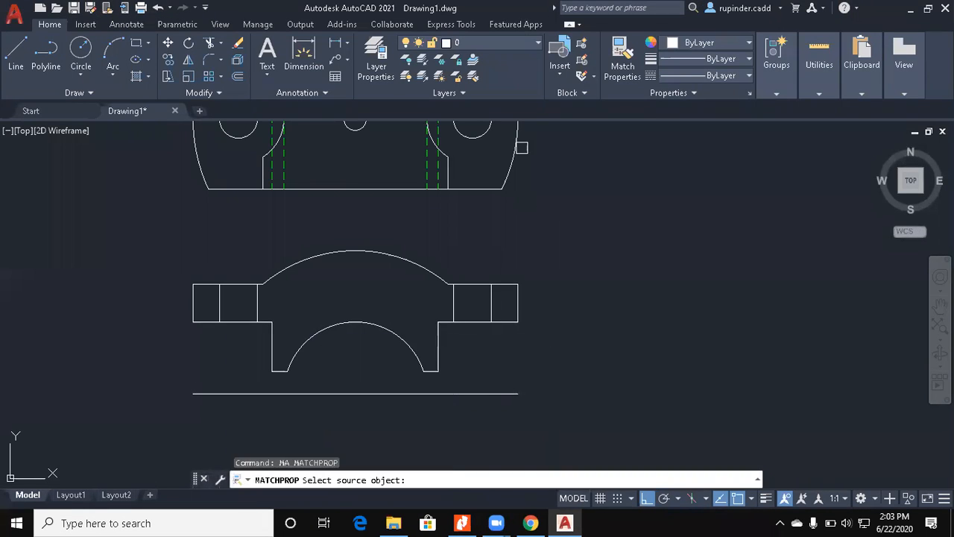
click(440, 169)
click(495, 308)
click(457, 306)
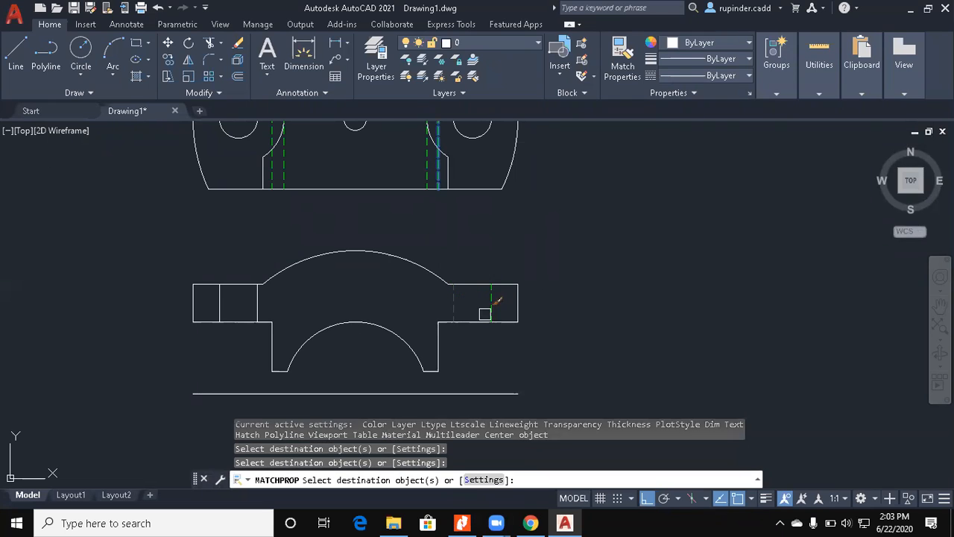
key(Escape)
Step: Erase the long horizontal line between the cap's front view and the base
middle_drag(523, 382, 537, 330)
key(Escape)
click(521, 375)
click(514, 314)
text(e)
key(Return)
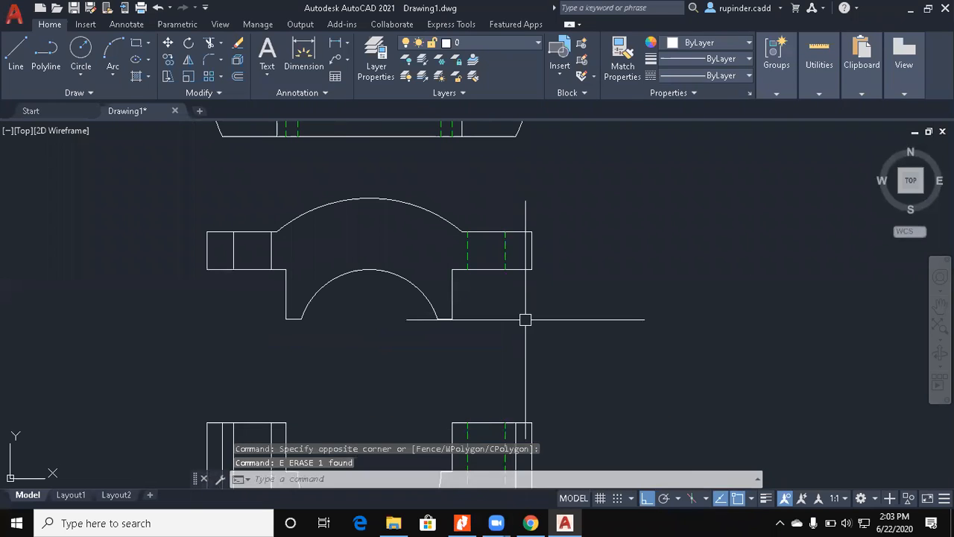
Step: Check the bolt and nut details in the reference PDF and draw a horizontal line 20 units long in the empty area beside the views
click(462, 523)
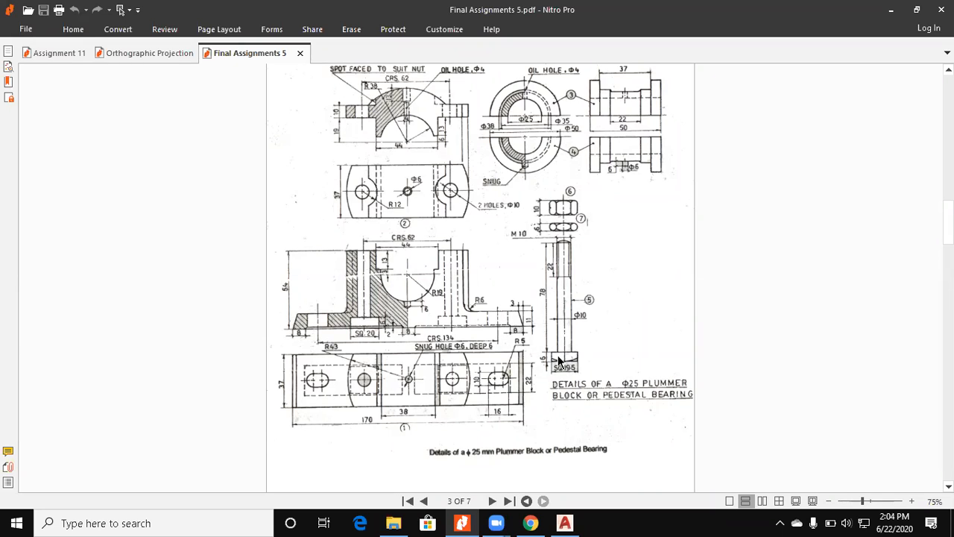
click(893, 9)
mouse_move(601, 330)
middle_down()
mouse_move(556, 342)
mouse_move(409, 304)
middle_up()
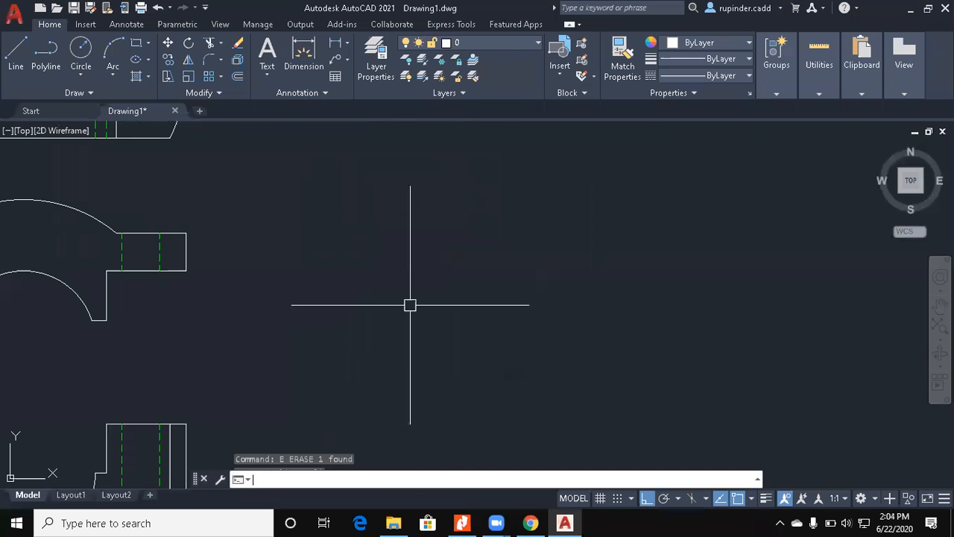
key(Escape)
middle_drag(576, 342, 474, 343)
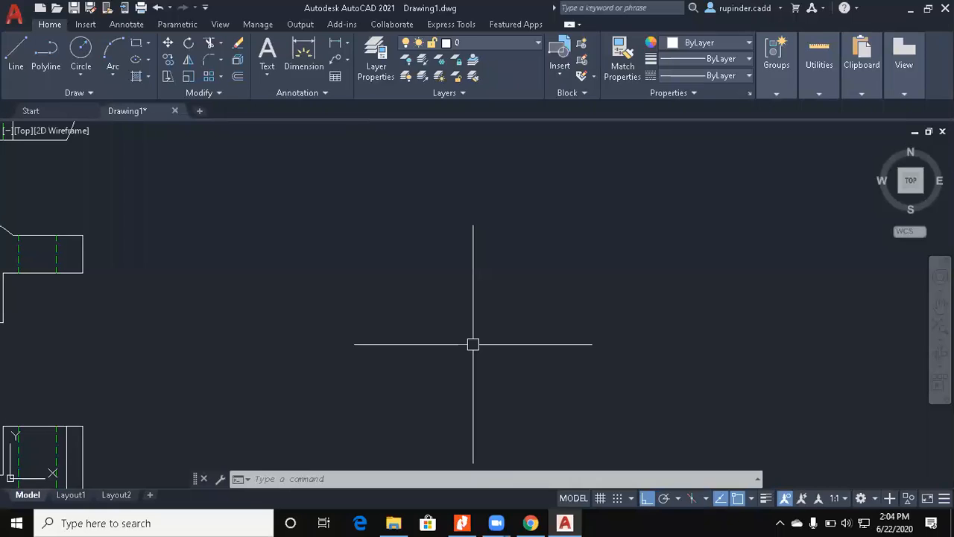
key(Escape)
key(Escape)
key(Escape)
text(l)
key(Return)
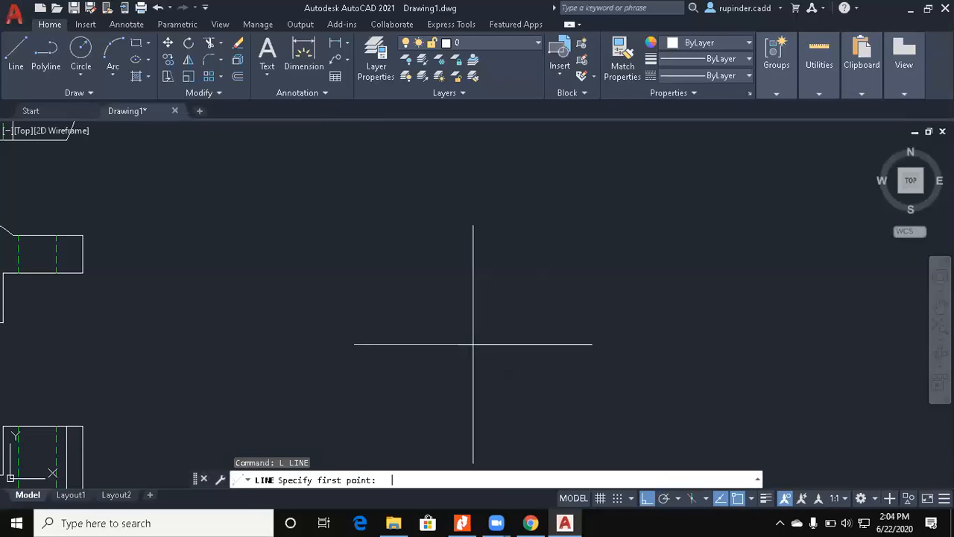
click(359, 303)
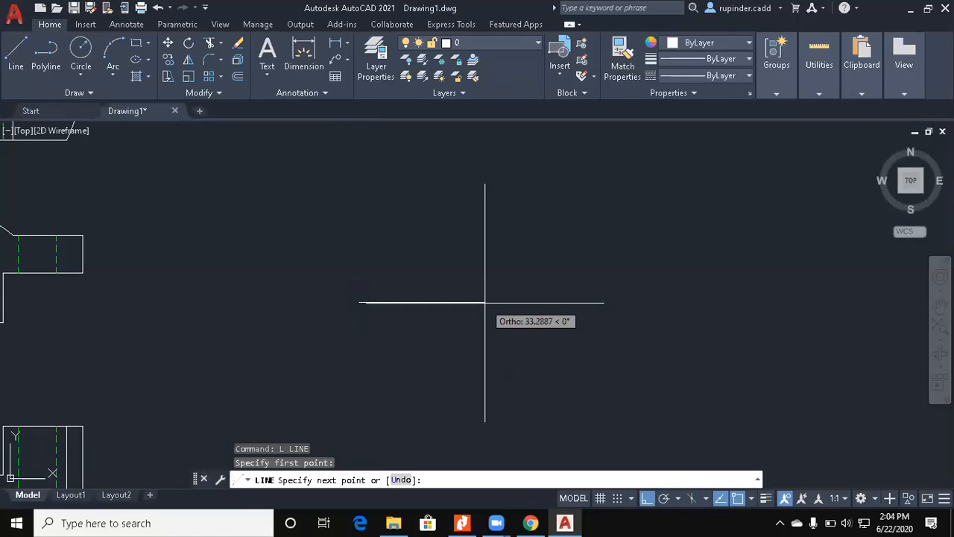
text(20)
key(Return)
key(Escape)
key(Escape)
key(Escape)
Step: Offset the 20-unit horizontal line upward by 10
text(o)
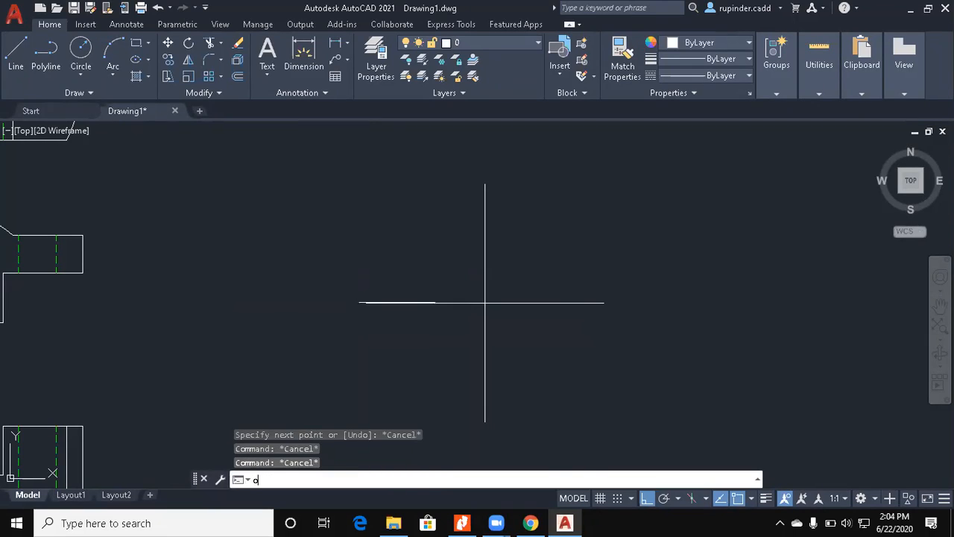
key(Return)
text(10)
key(Return)
click(405, 302)
click(405, 272)
key(Escape)
key(Escape)
scroll(388, 290, up, 4)
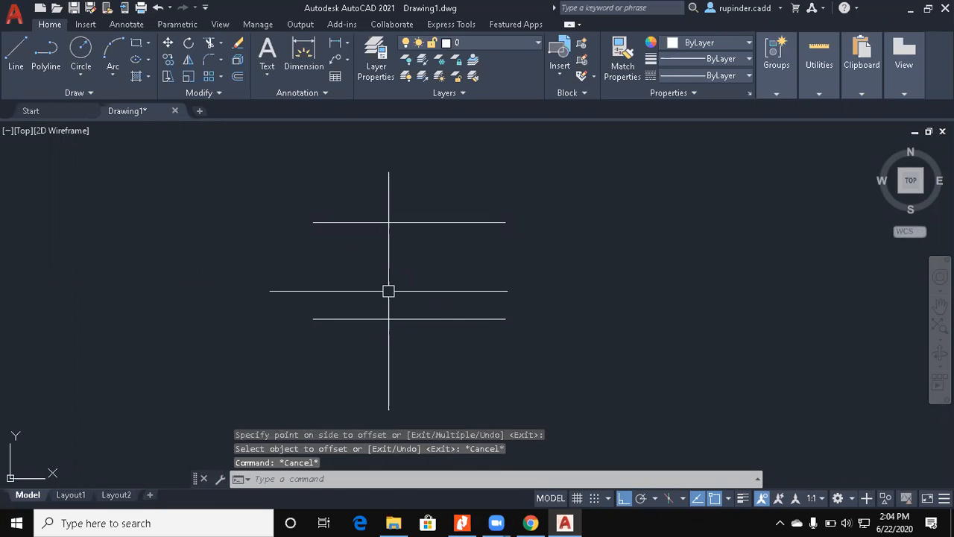
Step: Close both ends of the two horizontal lines with vertical lines to form a rectangle
text(l)
key(Escape)
key(Escape)
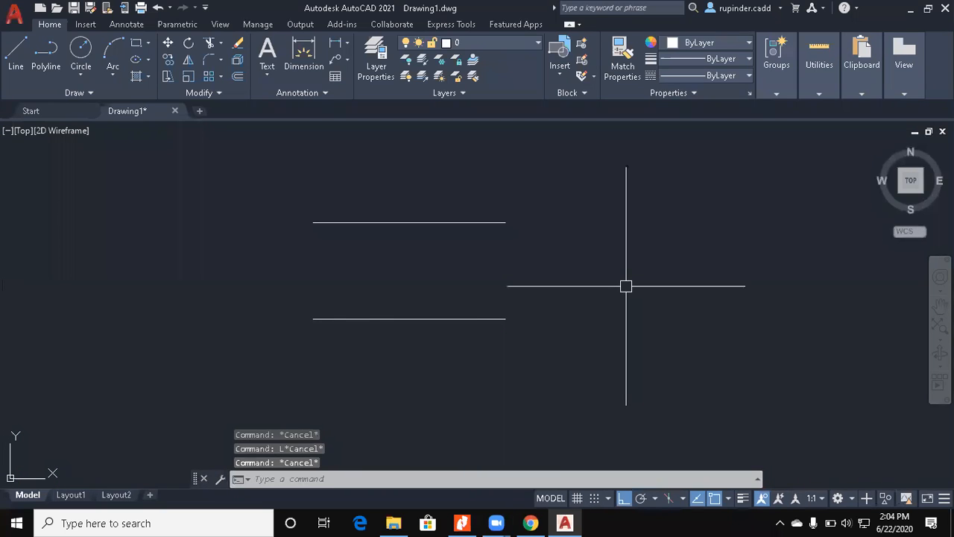
text(l)
key(Return)
click(313, 319)
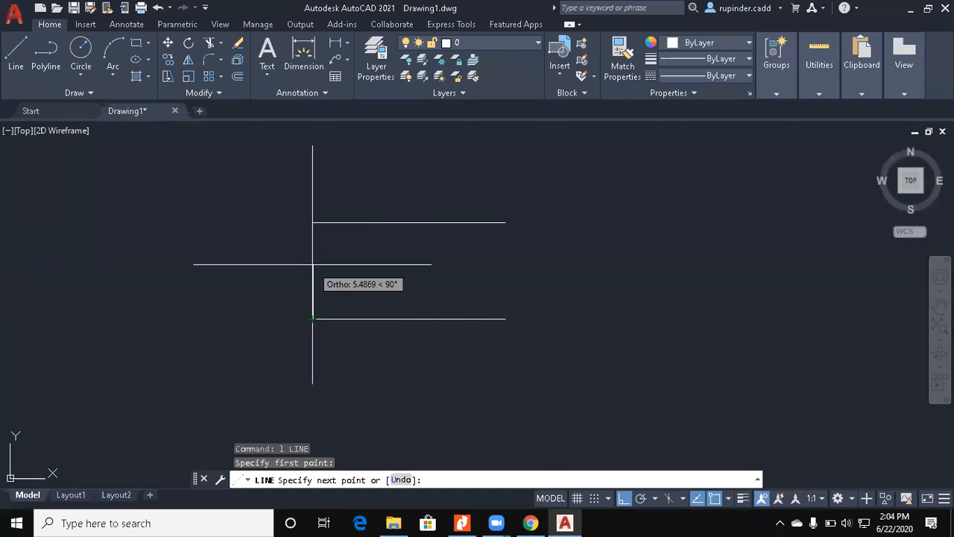
click(313, 222)
key(Return)
key(Return)
click(534, 320)
key(Return)
key(Return)
click(506, 324)
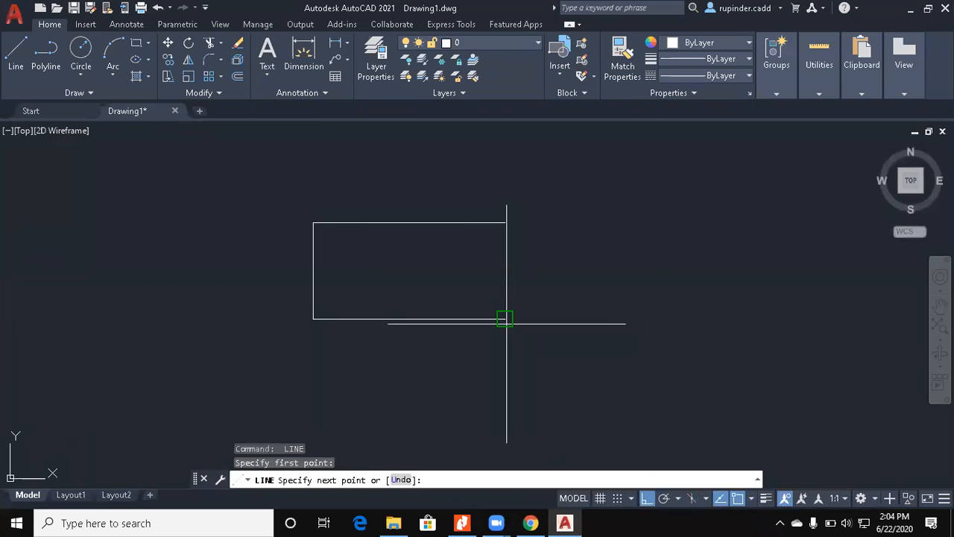
click(506, 222)
key(Escape)
Step: Draw a vertical centre line between the midpoints of the rectangle's lower and upper edges
key(Return)
click(409, 318)
click(409, 222)
key(Return)
key(Return)
key(Escape)
key(Escape)
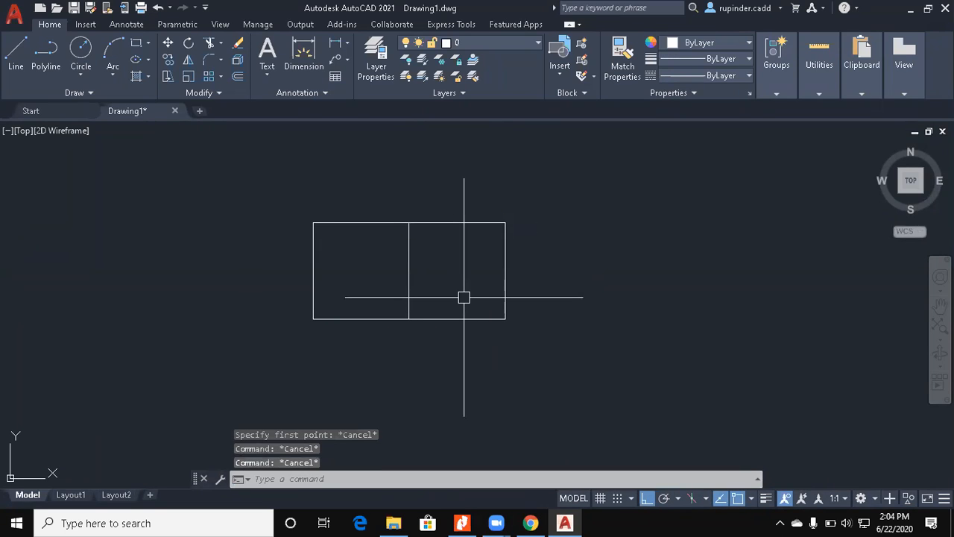
Step: Offset the rectangle's vertical centre line by 5 to both sides
text(o)
key(Return)
text(5)
key(Return)
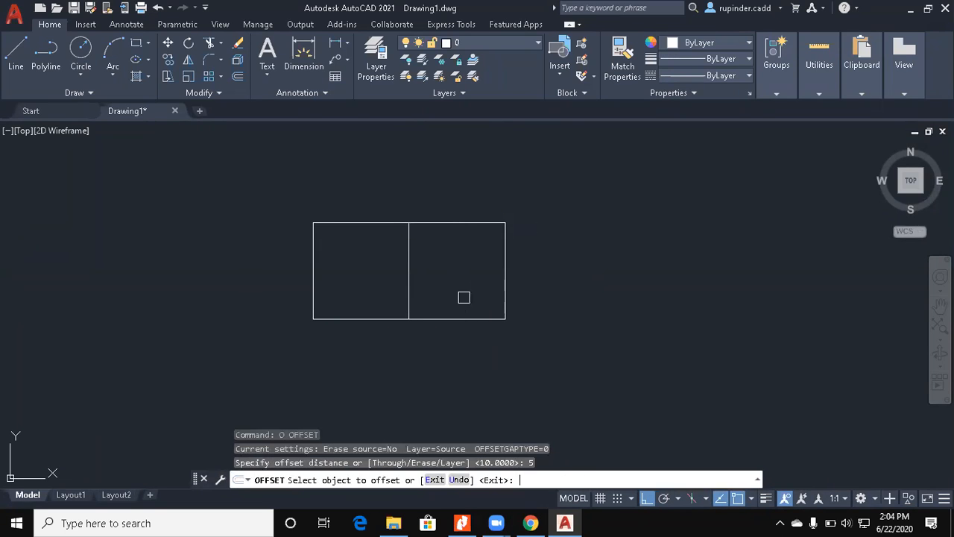
click(414, 276)
click(383, 273)
click(409, 276)
click(439, 273)
key(Escape)
key(Escape)
key(Escape)
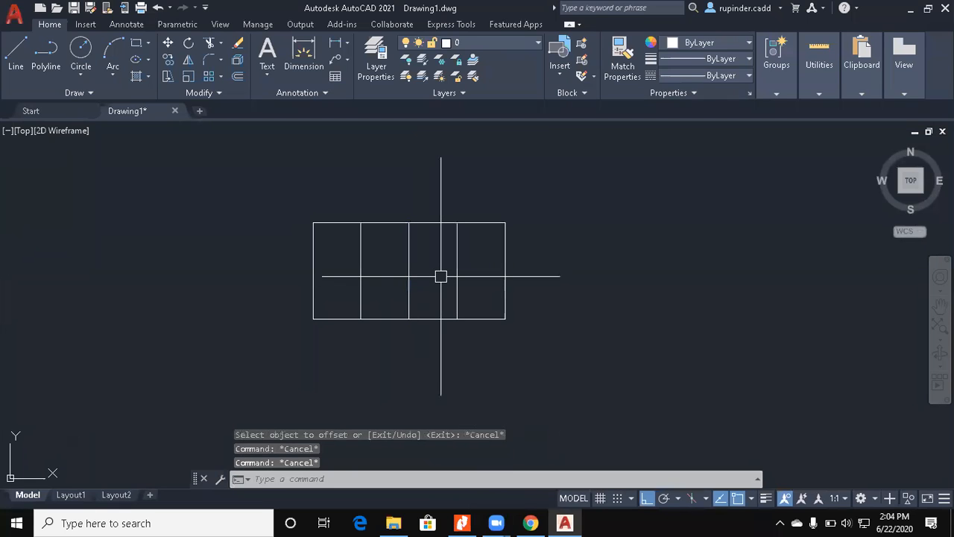
Step: Offset the rectangle's upper edge downward by 2.5
text(o)
key(Return)
text(2.)
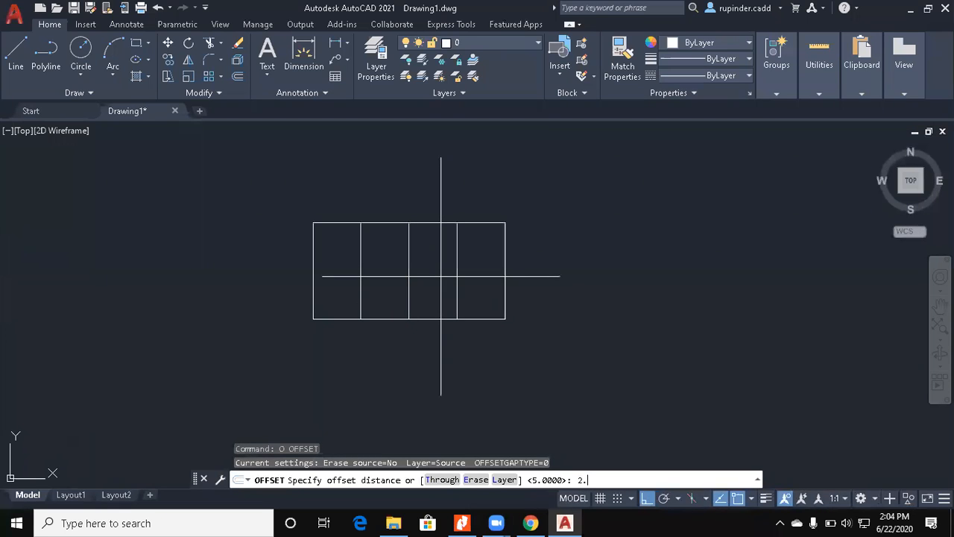
text(5)
key(Return)
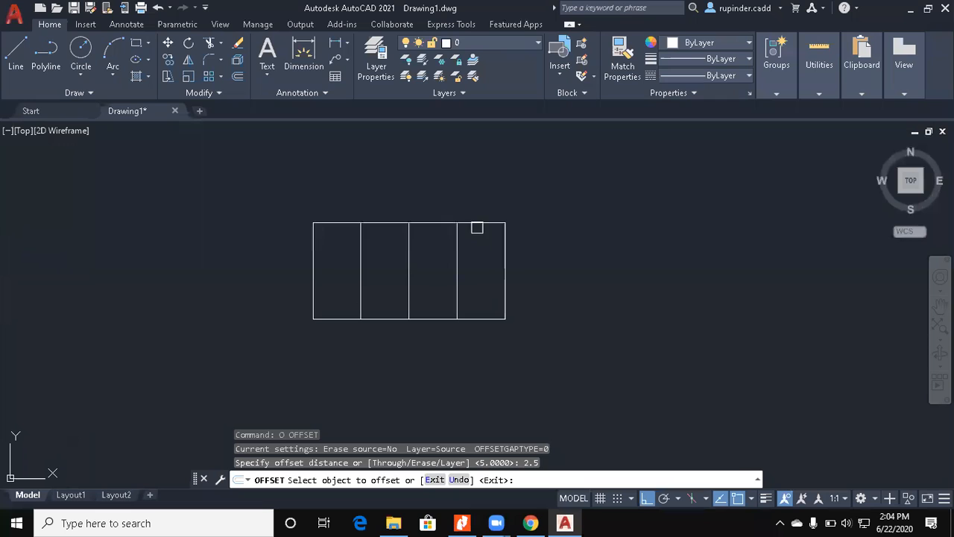
click(477, 228)
click(477, 249)
scroll(334, 249, up, 2)
key(Escape)
Step: Draw a three-point arc across the left panel from the offset line, passing through the midpoint between the panel's two upper corners
text(a)
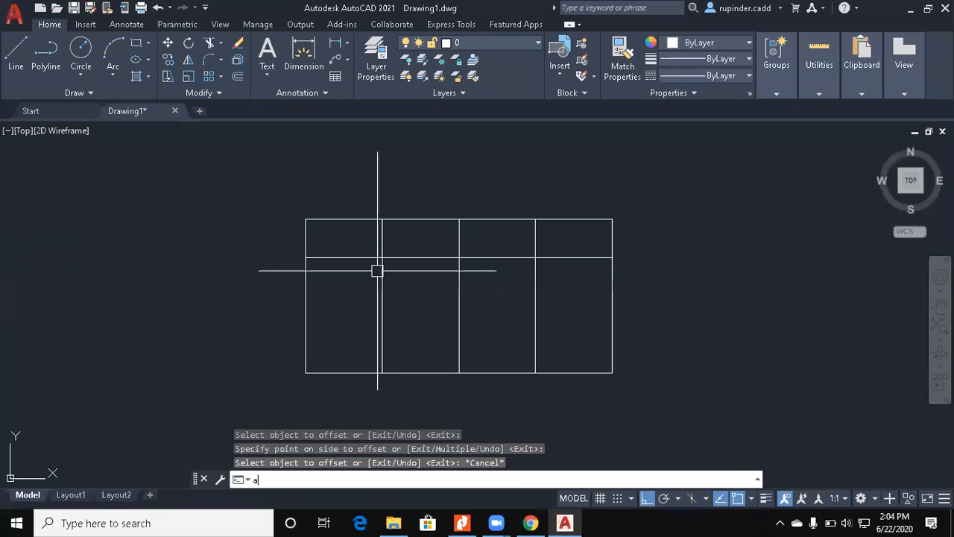
key(Return)
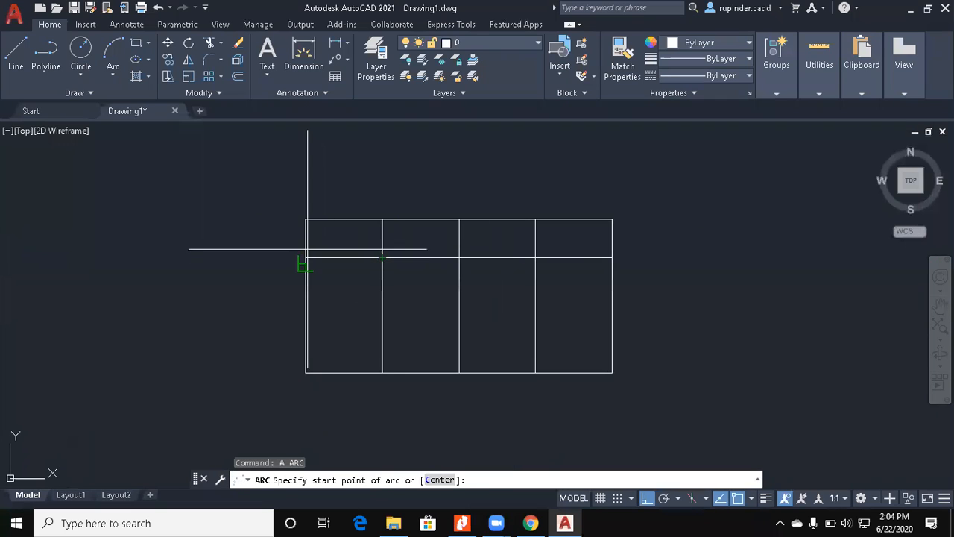
click(305, 257)
shift+right_click(340, 233)
click(415, 196)
click(307, 221)
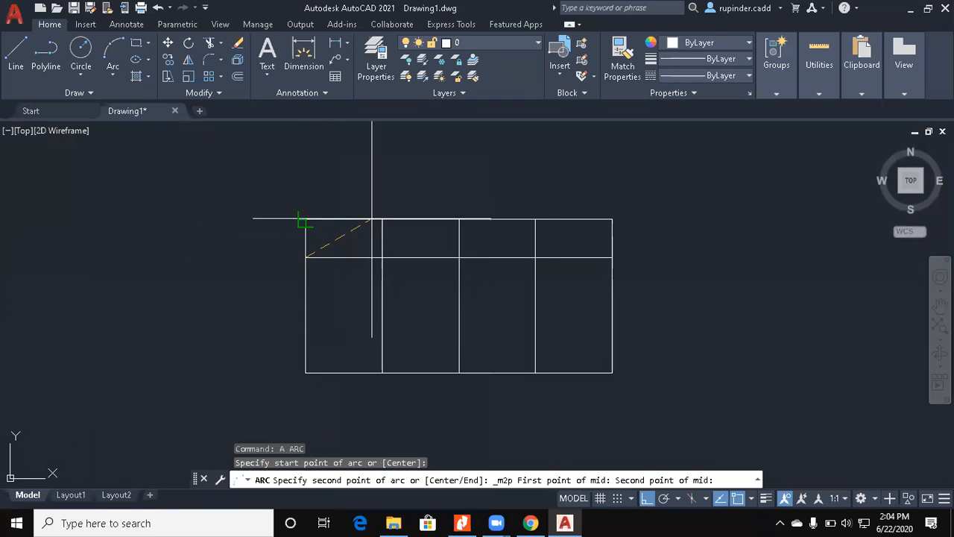
click(381, 218)
click(381, 257)
key(Escape)
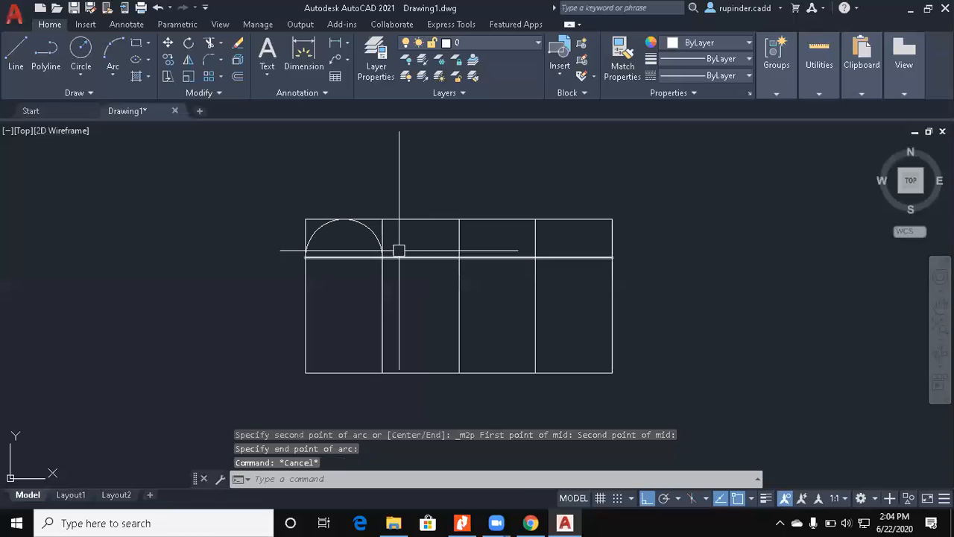
Step: Draw a three-point arc over the two middle panels, touching the upper edge at the vertical centre line
key(space)
click(382, 257)
click(459, 218)
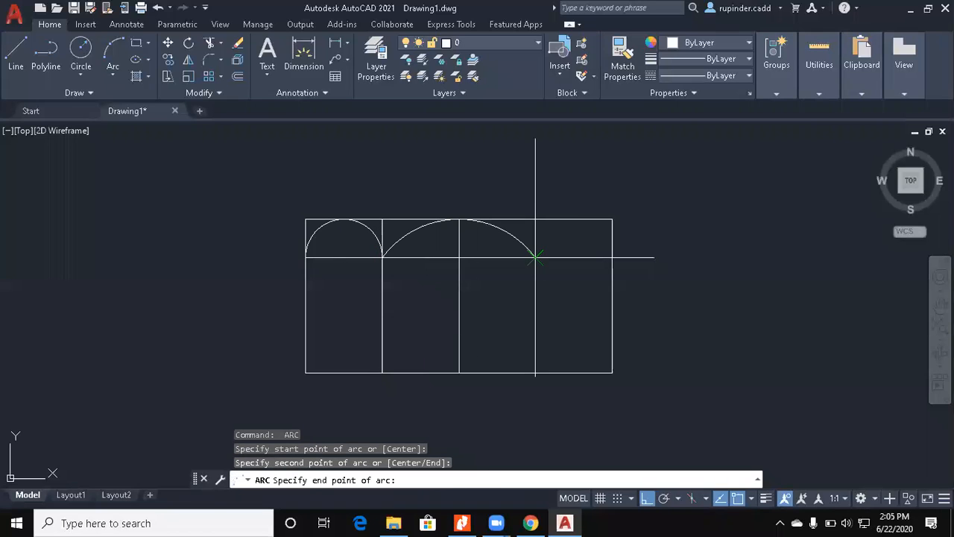
click(535, 257)
key(Escape)
key(Escape)
key(Escape)
Step: Mirror the left panel's arc about the vertical centre line onto the right panel, keeping the original
text(mi)
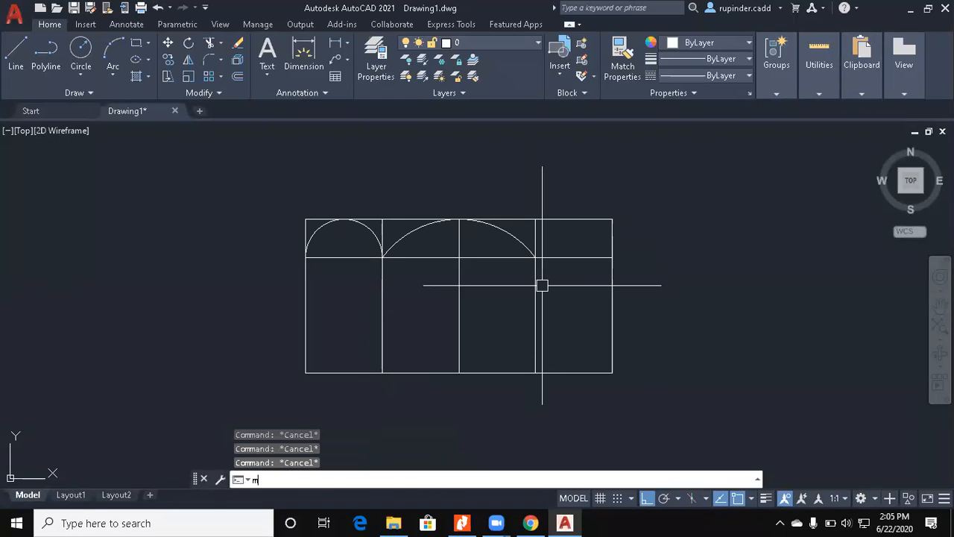
key(space)
click(374, 231)
key(space)
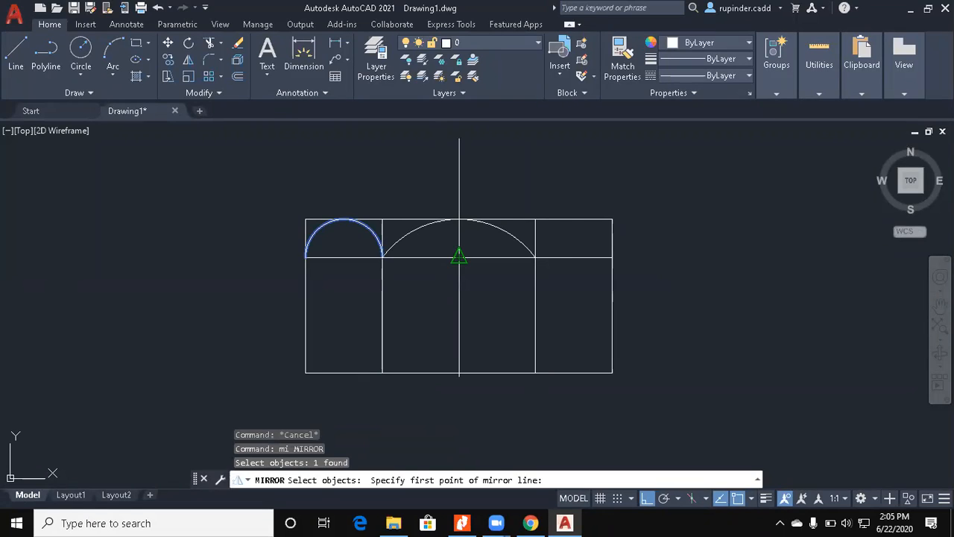
click(459, 256)
click(460, 184)
key(space)
key(Escape)
key(Escape)
text(mi)
key(space)
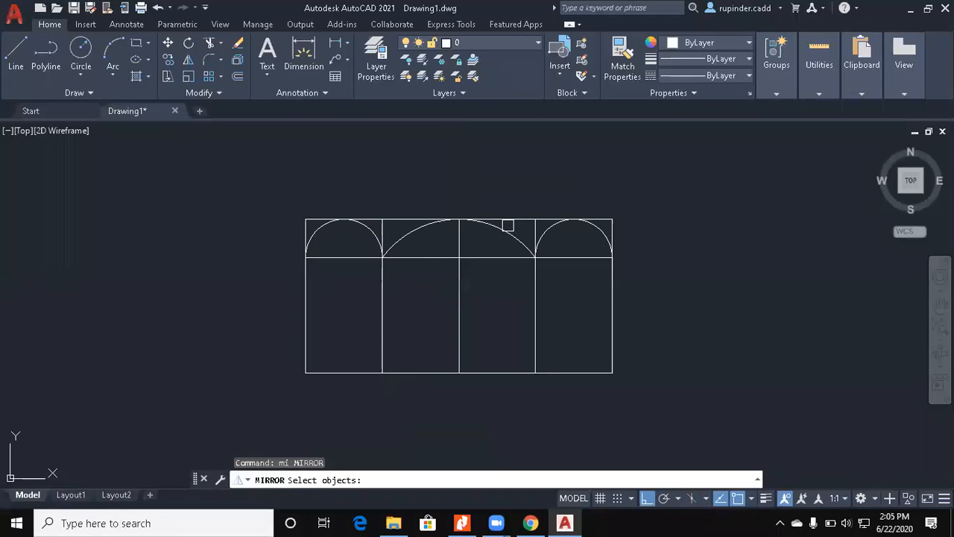
click(545, 234)
click(511, 237)
click(378, 242)
key(space)
click(305, 296)
key(Escape)
Step: Mirror the three upper arcs about the rectangle's horizontal mid-axis onto its lower edge, keeping the originals
key(space)
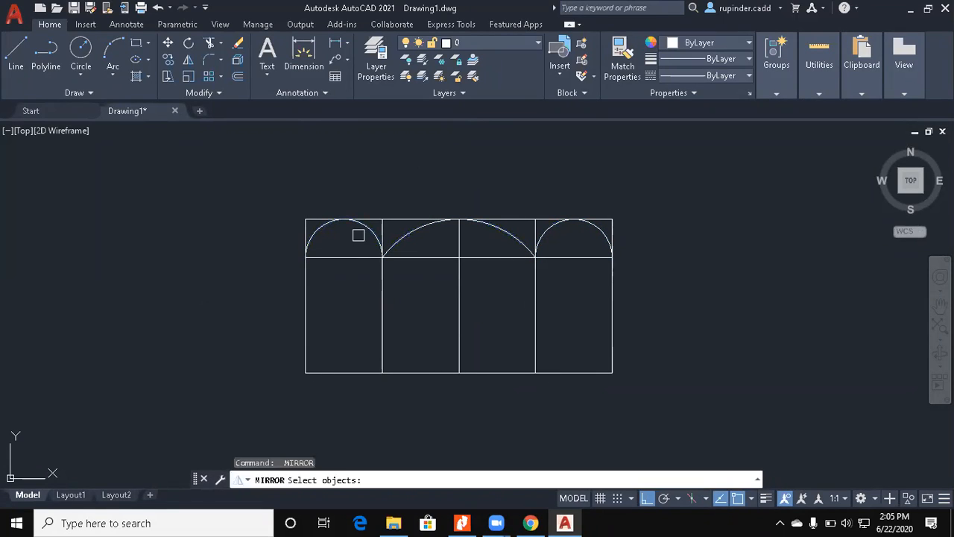
click(359, 228)
click(415, 229)
click(547, 234)
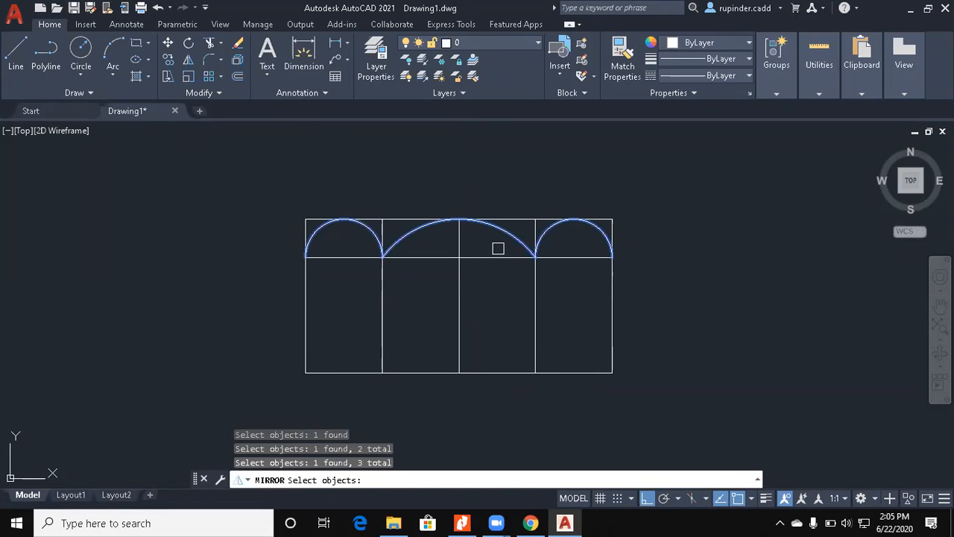
key(space)
click(647, 301)
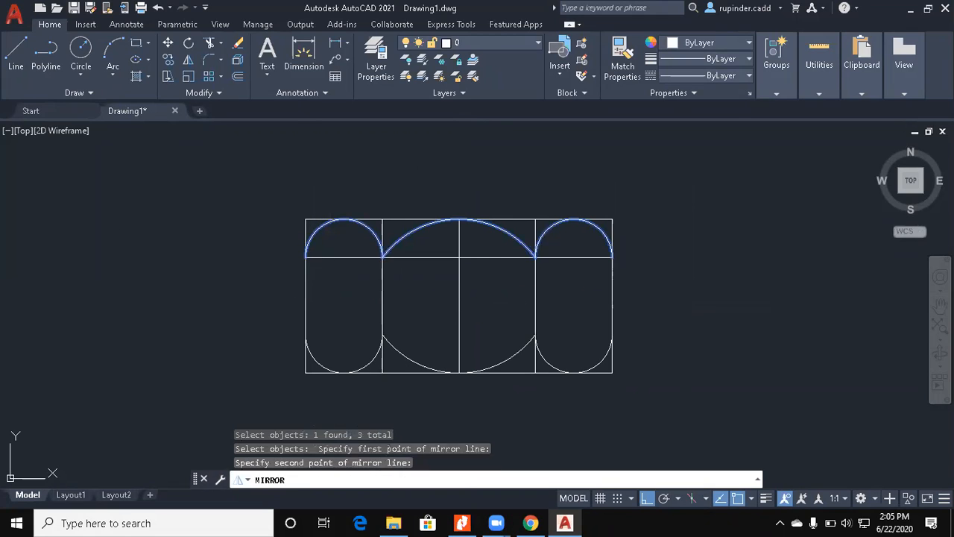
key(Return)
key(Escape)
key(Escape)
Step: Erase the vertical centre line and the horizontal construction line through the upper arcs' ends
click(476, 316)
click(436, 290)
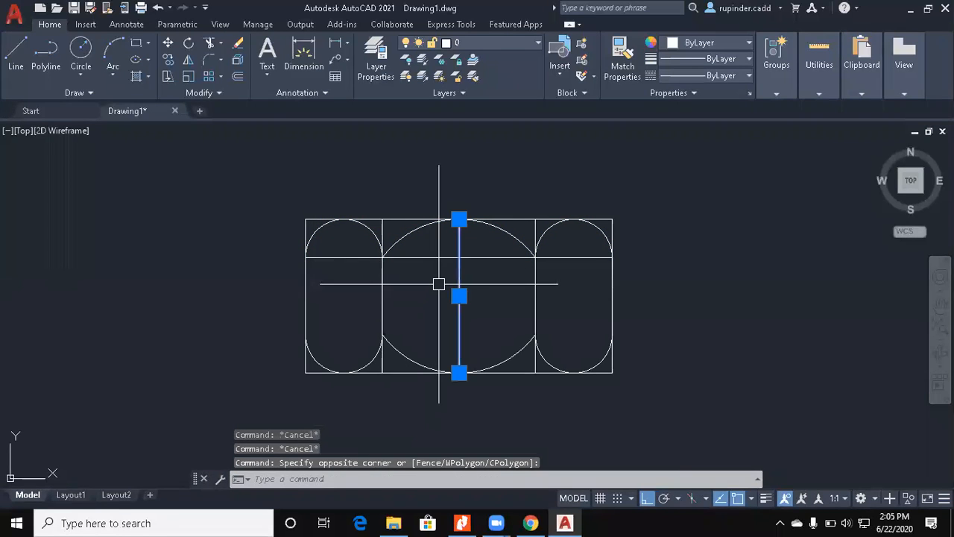
text(e)
key(Return)
click(468, 256)
text(e)
key(Return)
key(Escape)
key(Escape)
Step: Trim the panel dividing lines beyond the arcs at the nut's upper and lower edges
text(tr)
key(Return)
key(Return)
click(384, 229)
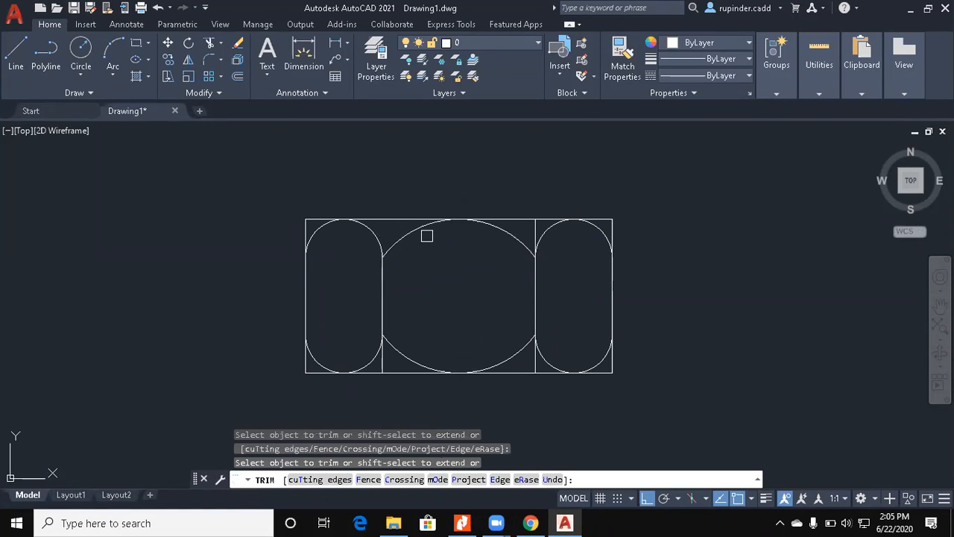
scroll(499, 235, up, 4)
click(601, 220)
scroll(577, 246, down, 4)
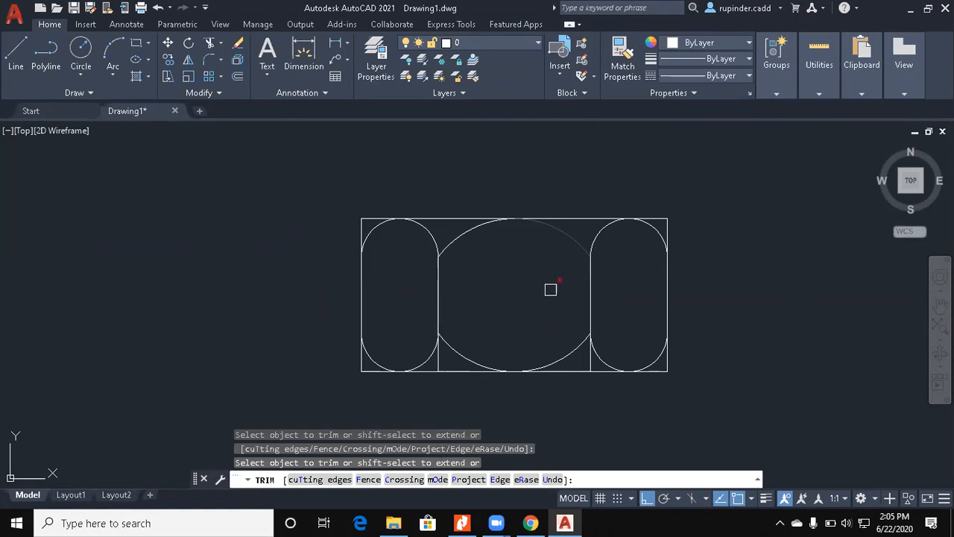
scroll(547, 291, up, 4)
click(615, 307)
click(228, 310)
Step: Trim the rectangle's outer corners outside the end arcs so the nut's outline has rounded corners
scroll(229, 309, down, 3)
scroll(204, 321, up, 2)
mouse_move(194, 315)
middle_down()
mouse_move(221, 404)
mouse_move(228, 476)
middle_up()
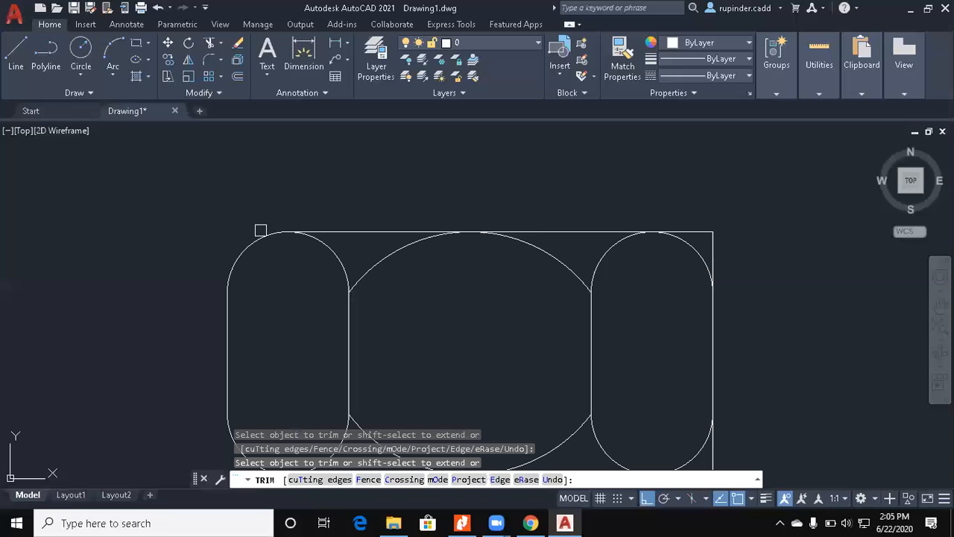
scroll(722, 243, down, 5)
scroll(729, 254, up, 4)
click(728, 256)
click(712, 251)
key(Escape)
Step: Examine the nut's front view alongside the plummer block's cap and body views
scroll(568, 314, down, 2)
scroll(569, 315, down, 4)
middle_drag(569, 321, 479, 282)
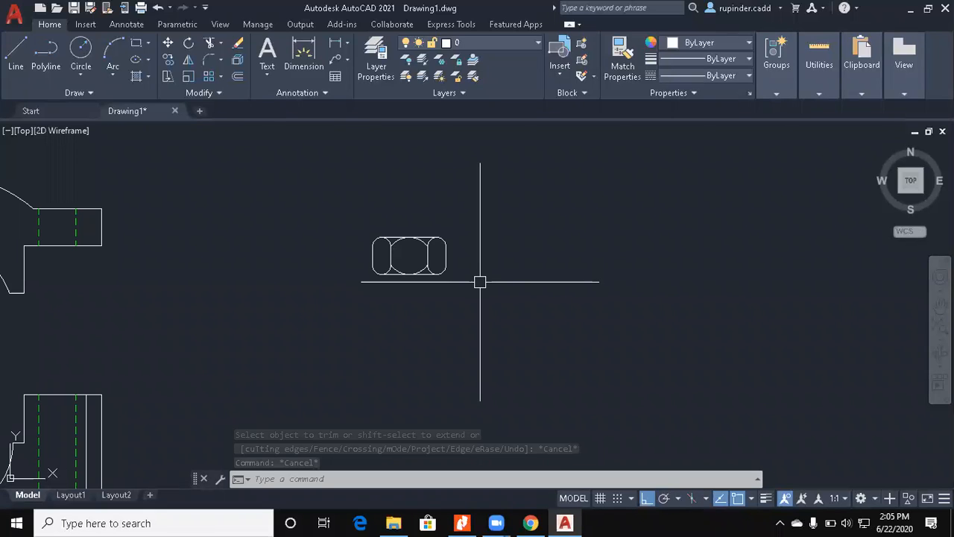
scroll(480, 281, down, 2)
mouse_move(685, 279)
middle_down()
mouse_move(655, 324)
mouse_move(596, 300)
mouse_move(519, 206)
mouse_move(601, 310)
middle_up()
scroll(603, 291, down, 2)
scroll(525, 223, down, 2)
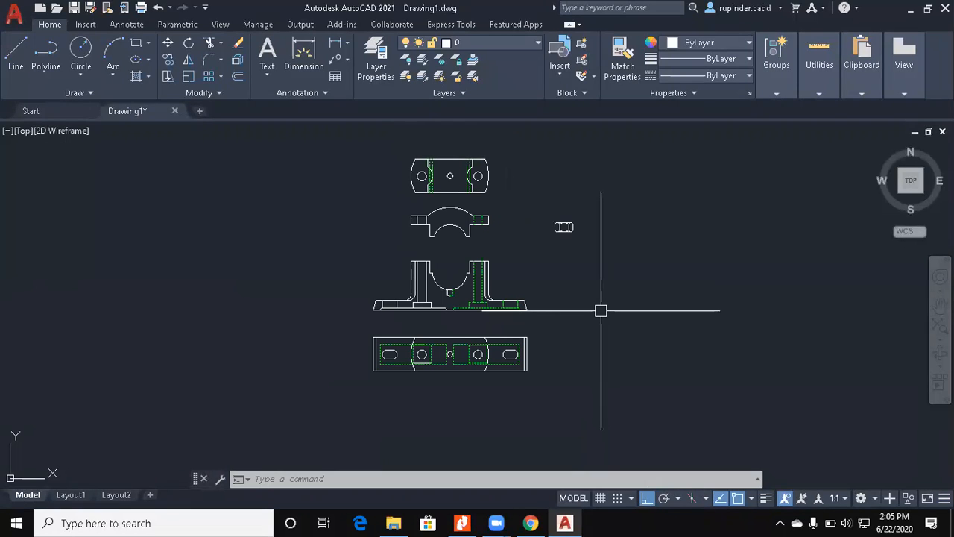
Step: Switch to Nitro Pro and look through the valve drawings on pages 4 to 6 of the Final Assignments 5 PDF
click(462, 522)
scroll(457, 386, down, 3)
scroll(456, 387, down, 5)
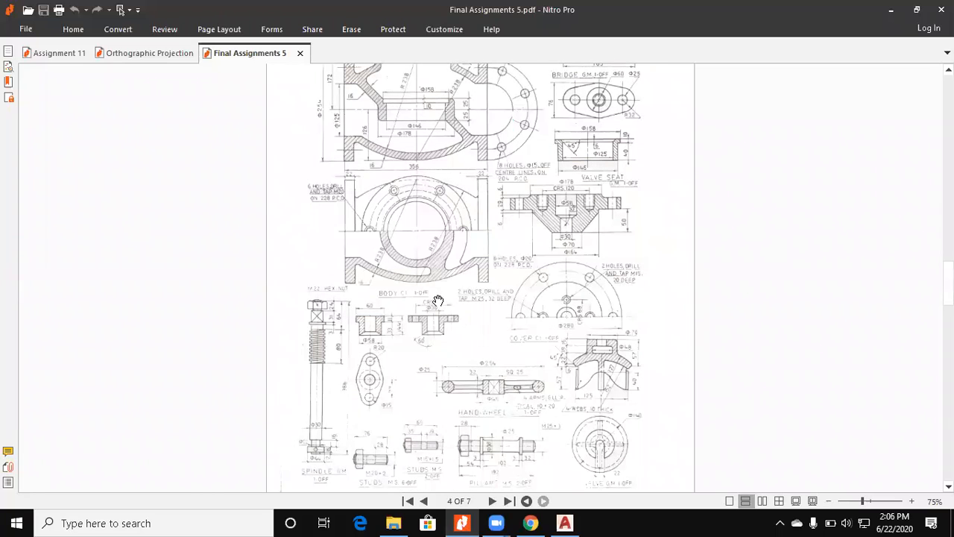
scroll(444, 299, down, 7)
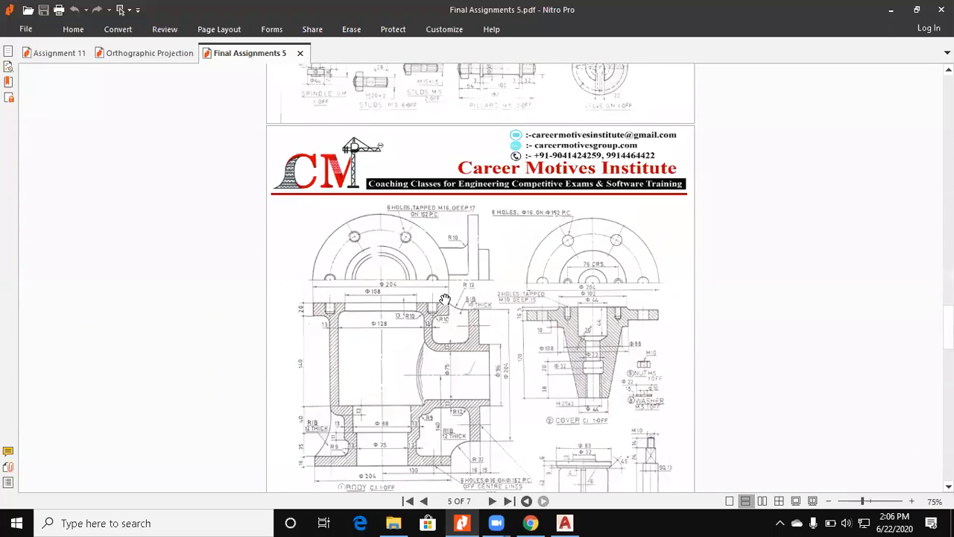
scroll(445, 299, down, 8)
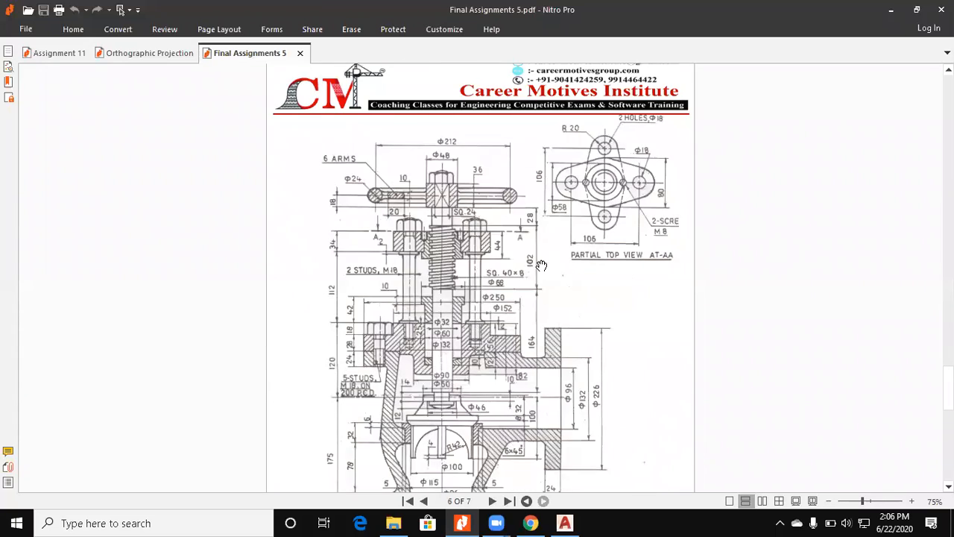
scroll(510, 242, down, 1)
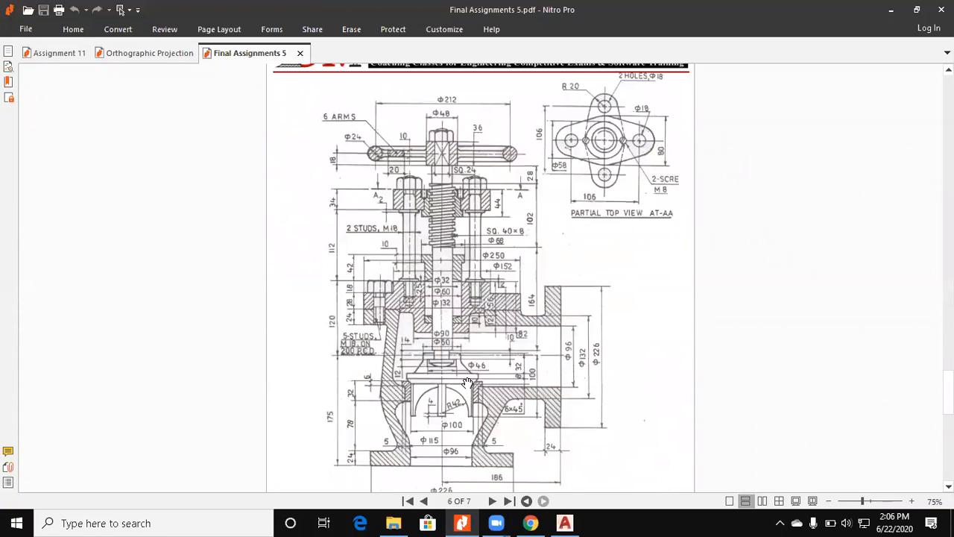